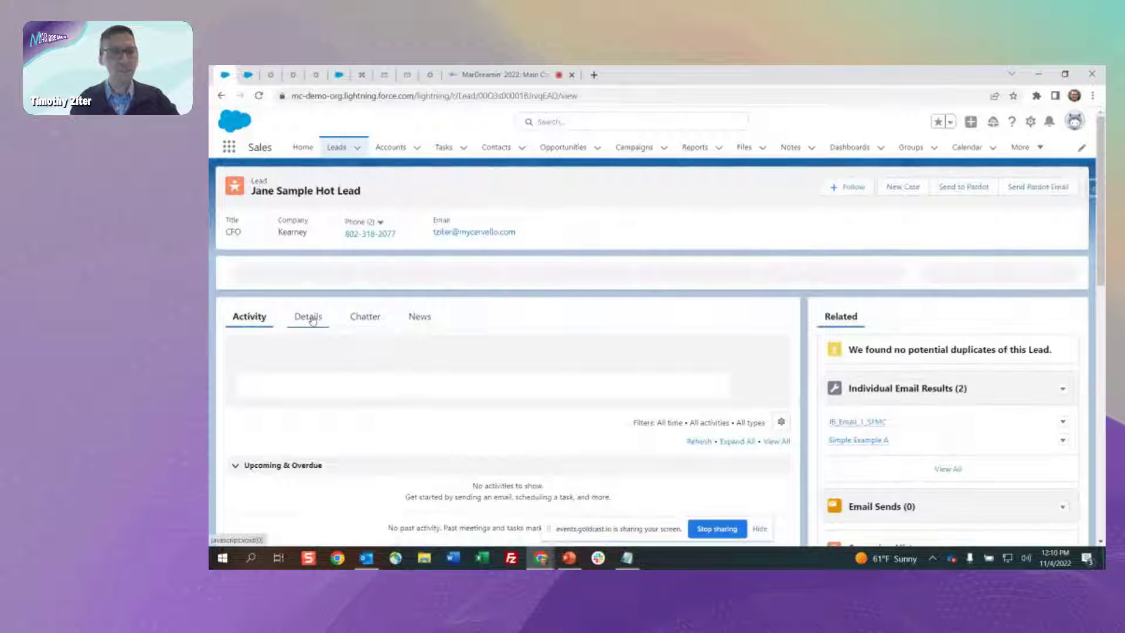
Step: Review the detail fields of the open hot lead and of the Kearney account
{"action": "left_click", "coordinate": [308, 316]}
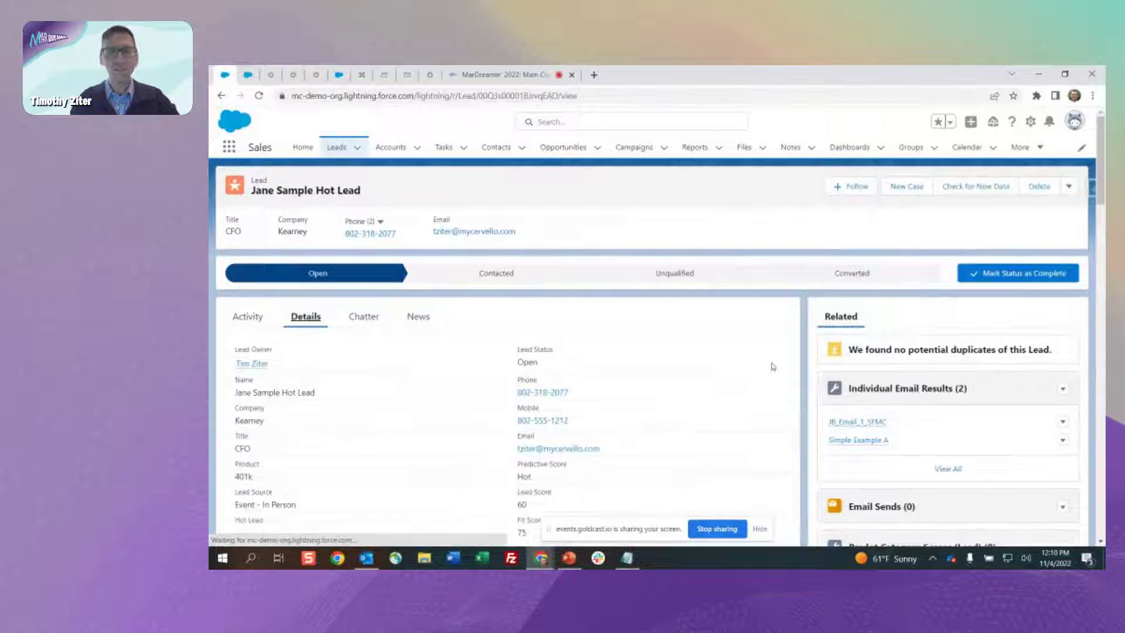
{"action": "scroll", "coordinate": [769, 354], "scroll_direction": "down", "scroll_amount": 2}
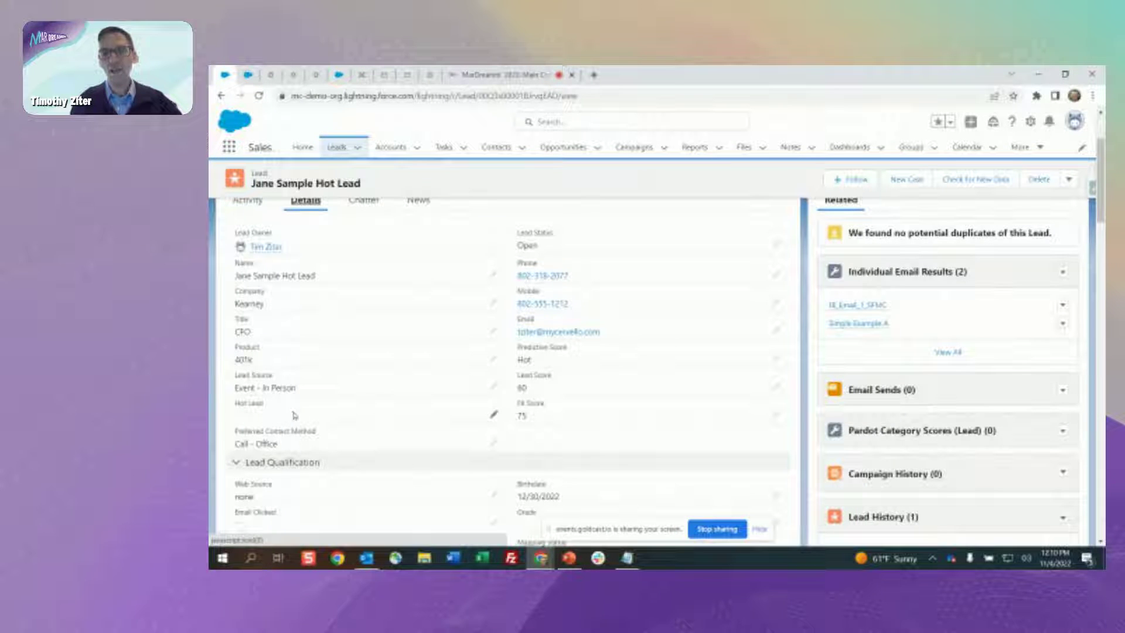
{"action": "left_click", "coordinate": [389, 147]}
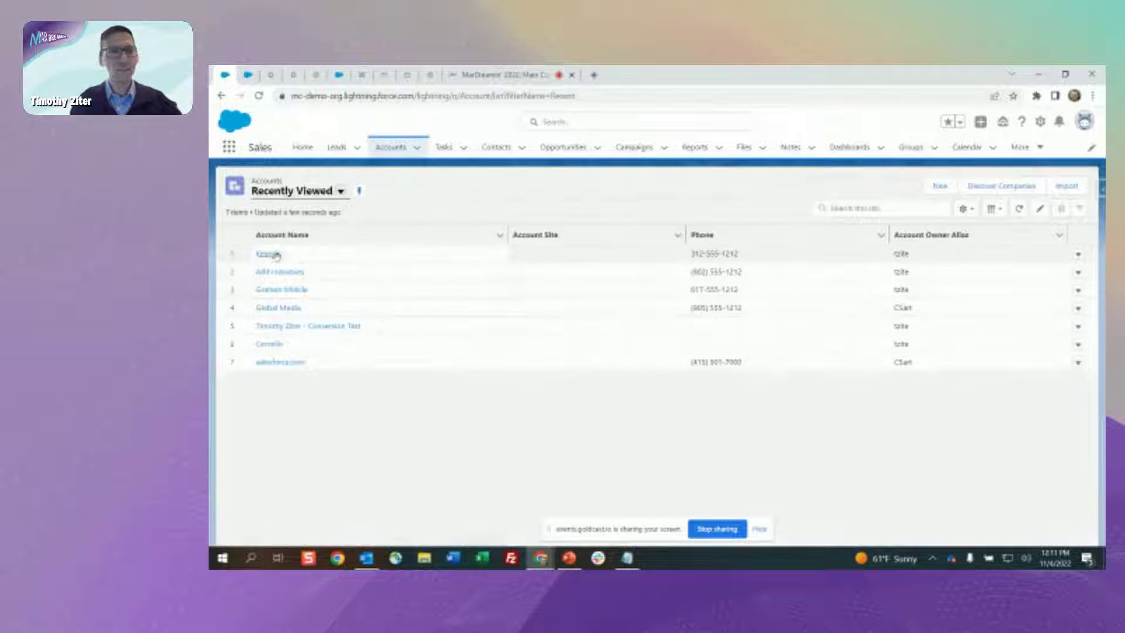
{"action": "left_click", "coordinate": [271, 254]}
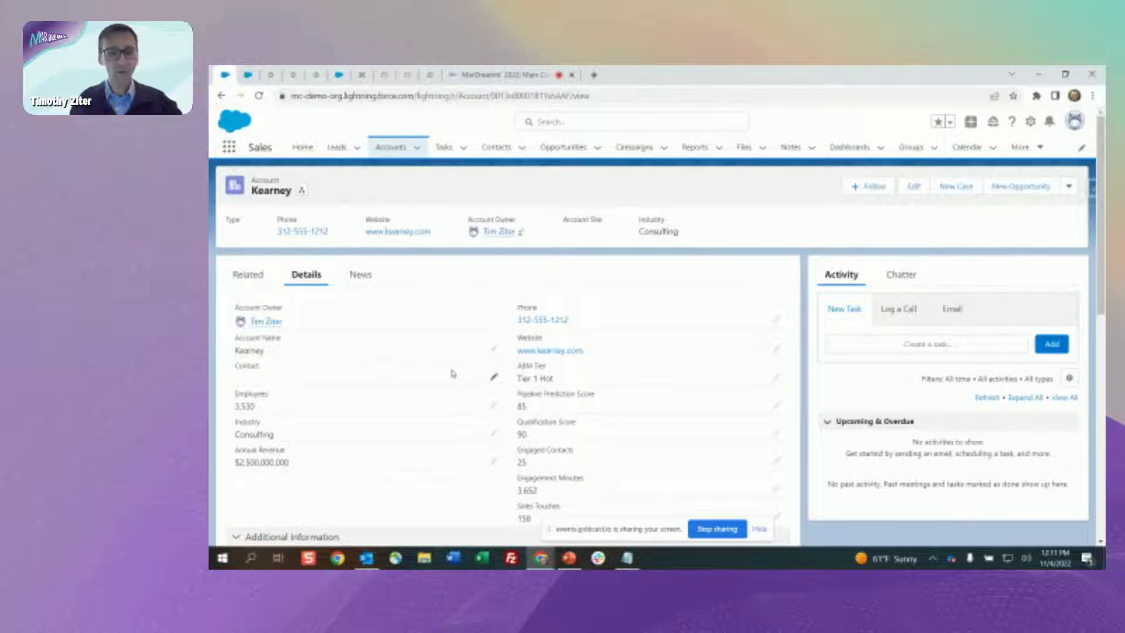
{"action": "scroll", "coordinate": [791, 384], "scroll_direction": "down", "scroll_amount": 1}
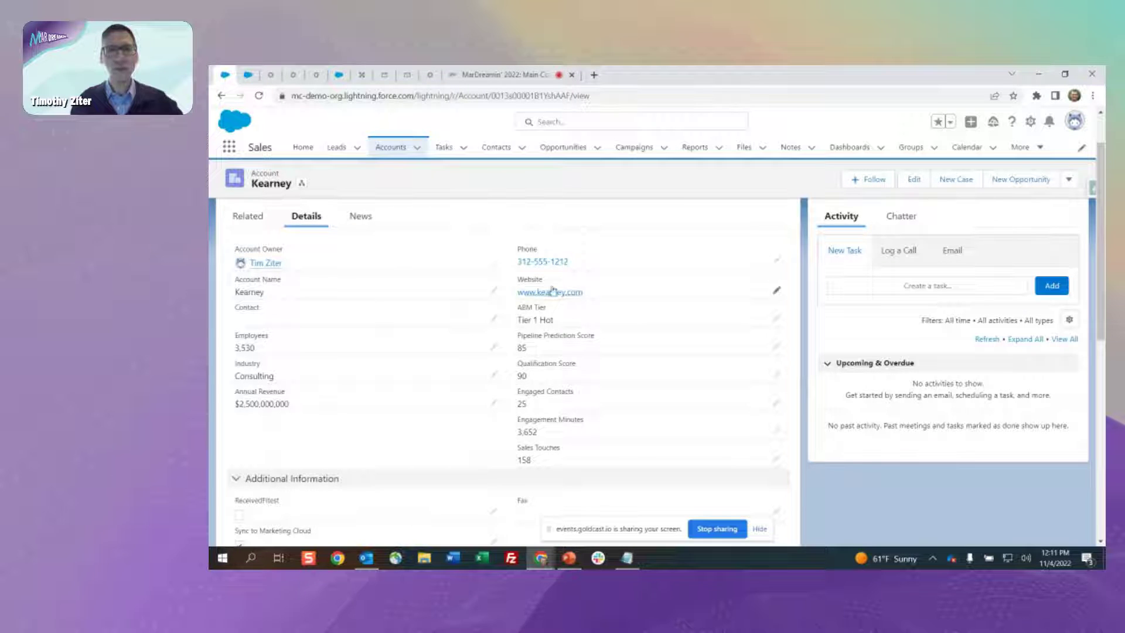
Step: Switch to Setup, search the Object Manager for task, and open the standard Task object
{"action": "left_click", "coordinate": [251, 77]}
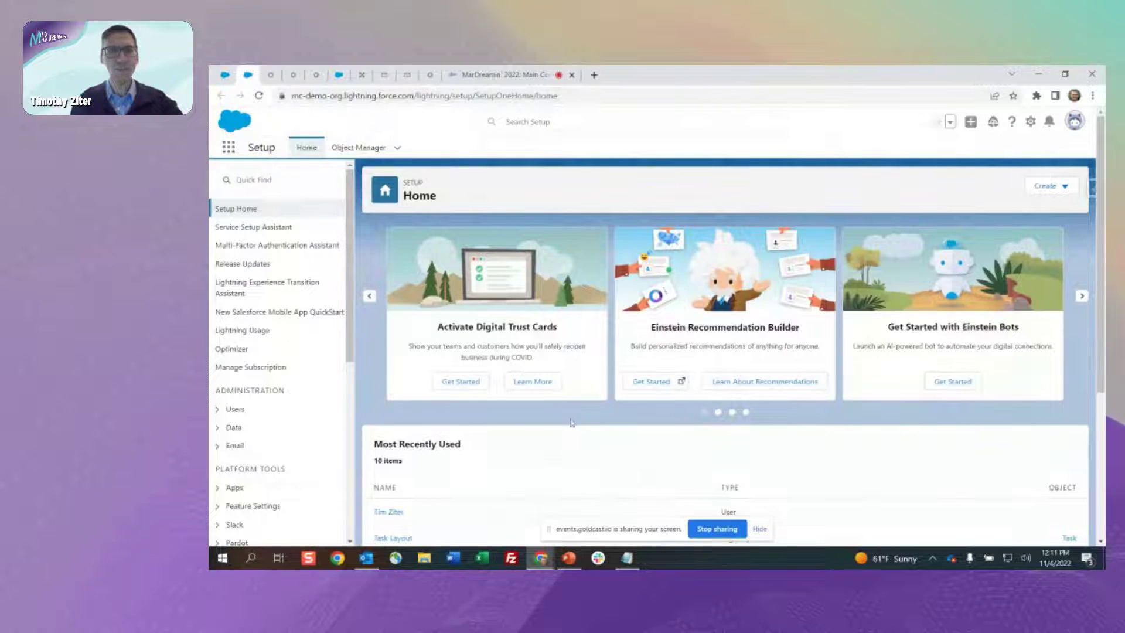
{"action": "left_click", "coordinate": [360, 148]}
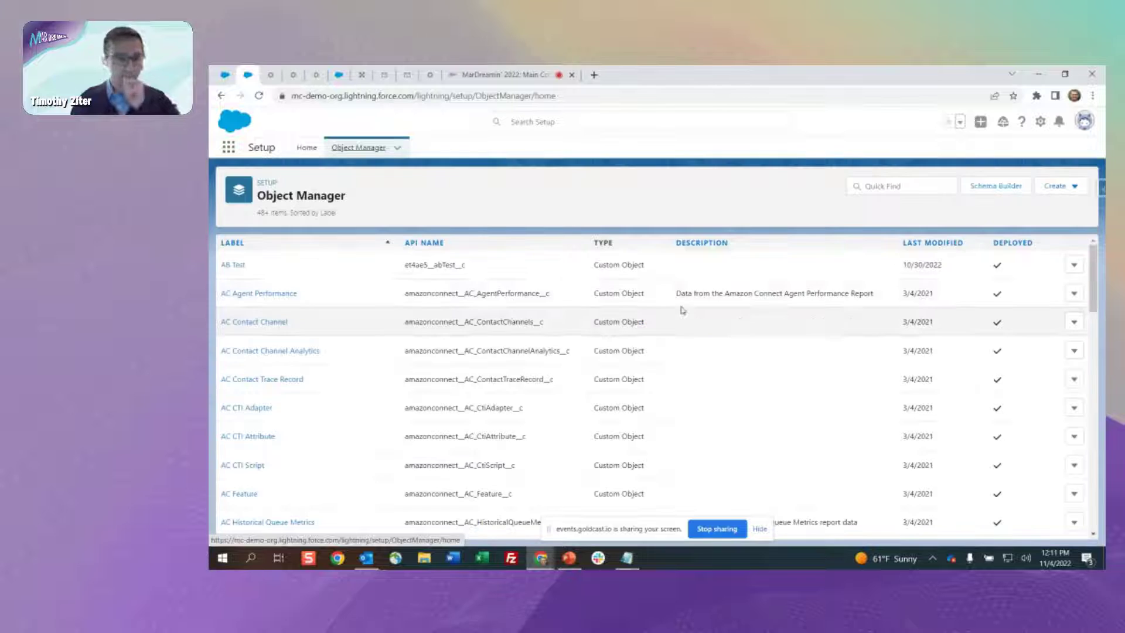
{"action": "left_click", "coordinate": [883, 186]}
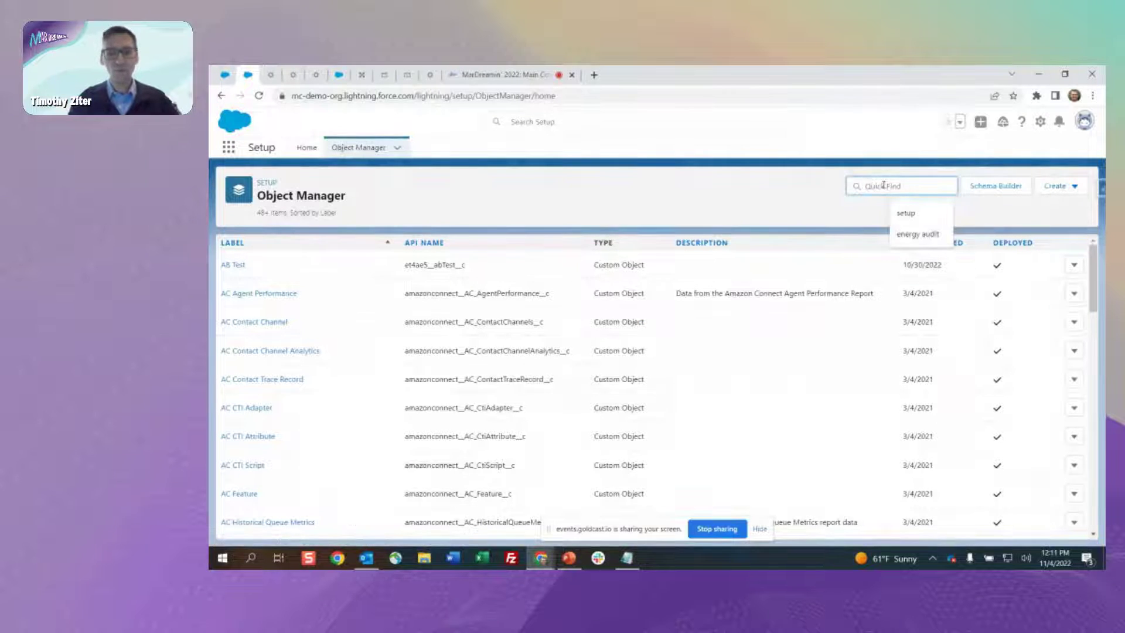
{"action": "type", "text": "case"}
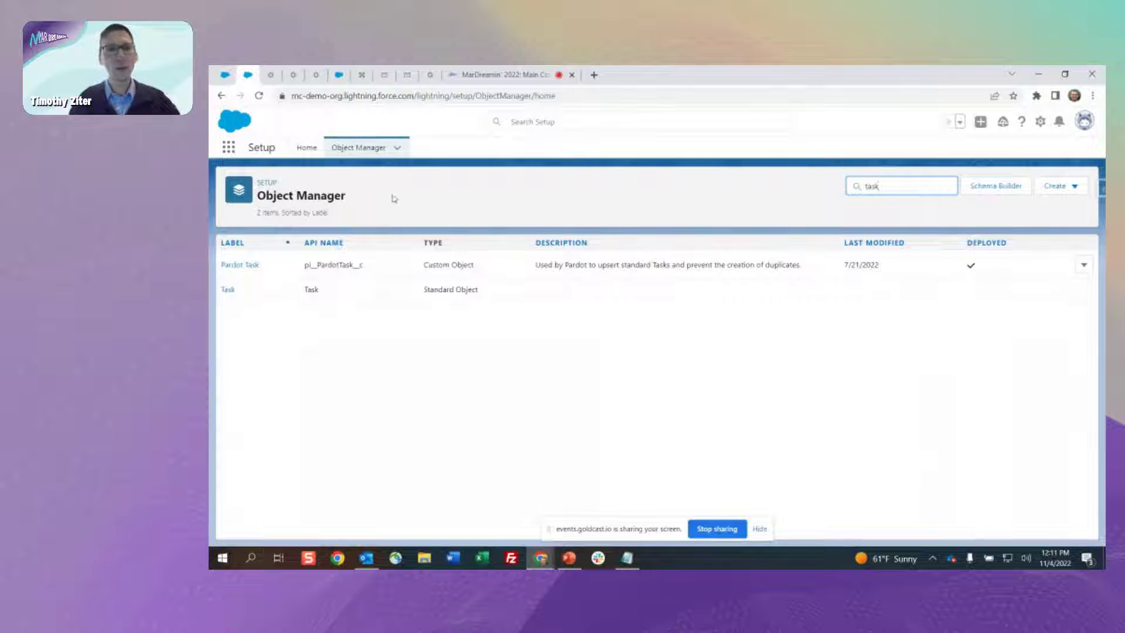
{"action": "left_click", "coordinate": [228, 290]}
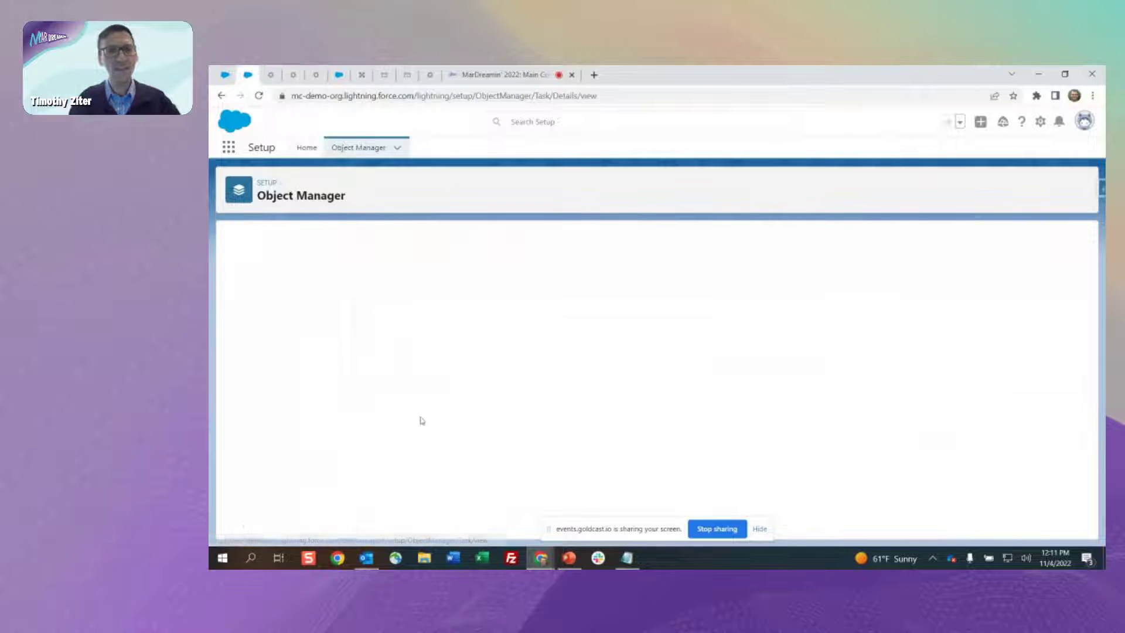
Step: Open the Task object's Task Layout page layout and review the fields it contains
{"action": "left_click", "coordinate": [255, 286]}
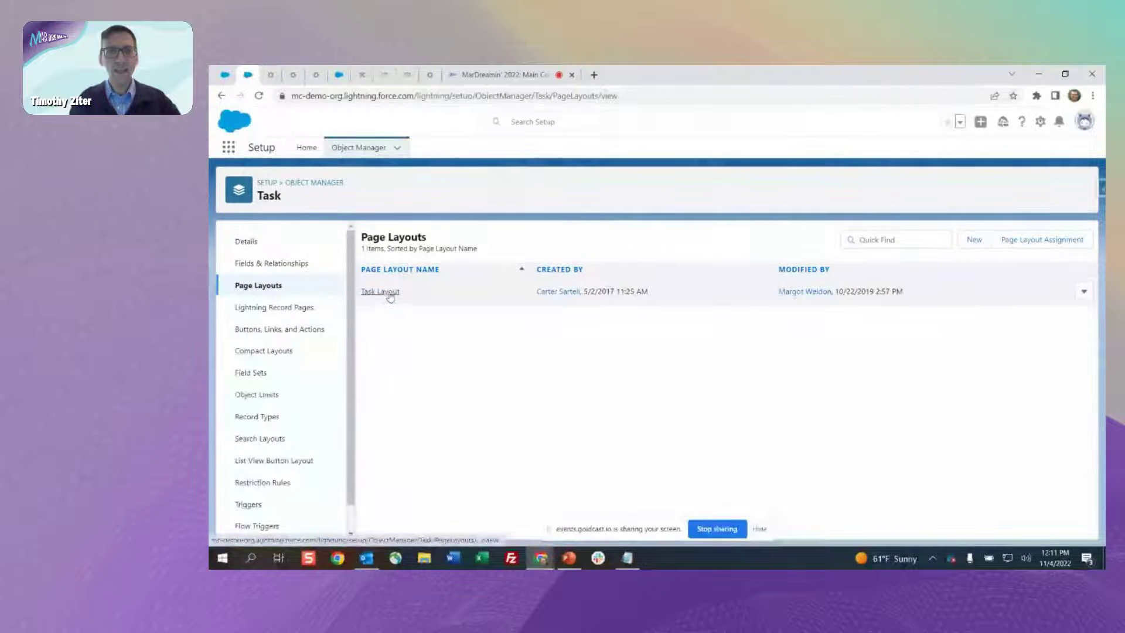
{"action": "left_click", "coordinate": [389, 293]}
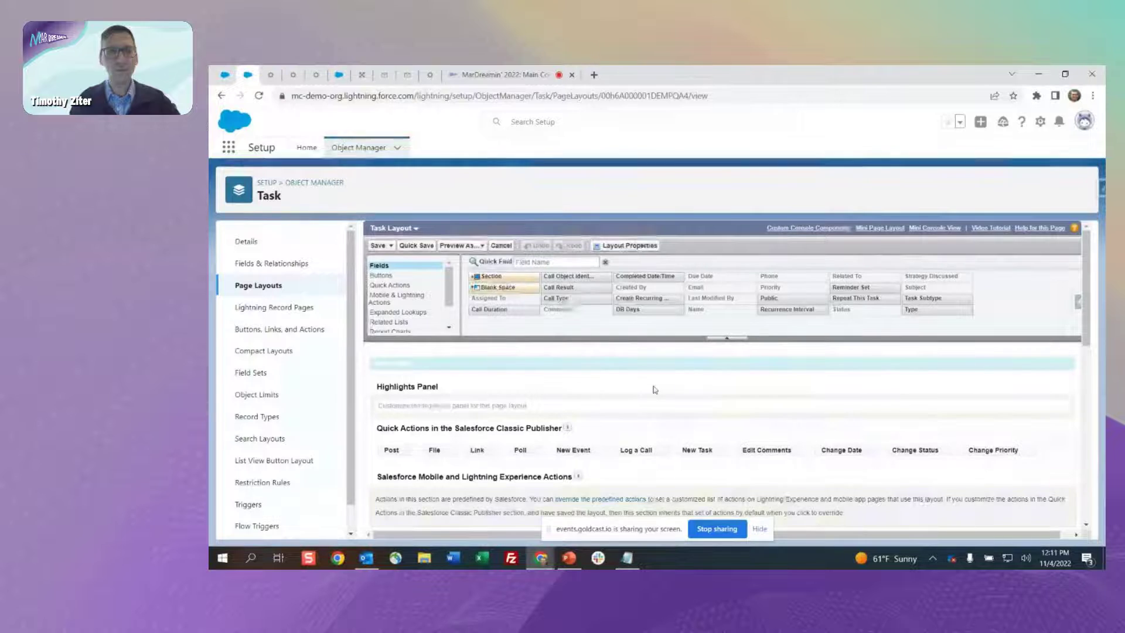
{"action": "scroll", "coordinate": [655, 389], "scroll_direction": "down", "scroll_amount": 2}
{"action": "scroll", "coordinate": [654, 389], "scroll_direction": "down", "scroll_amount": 4}
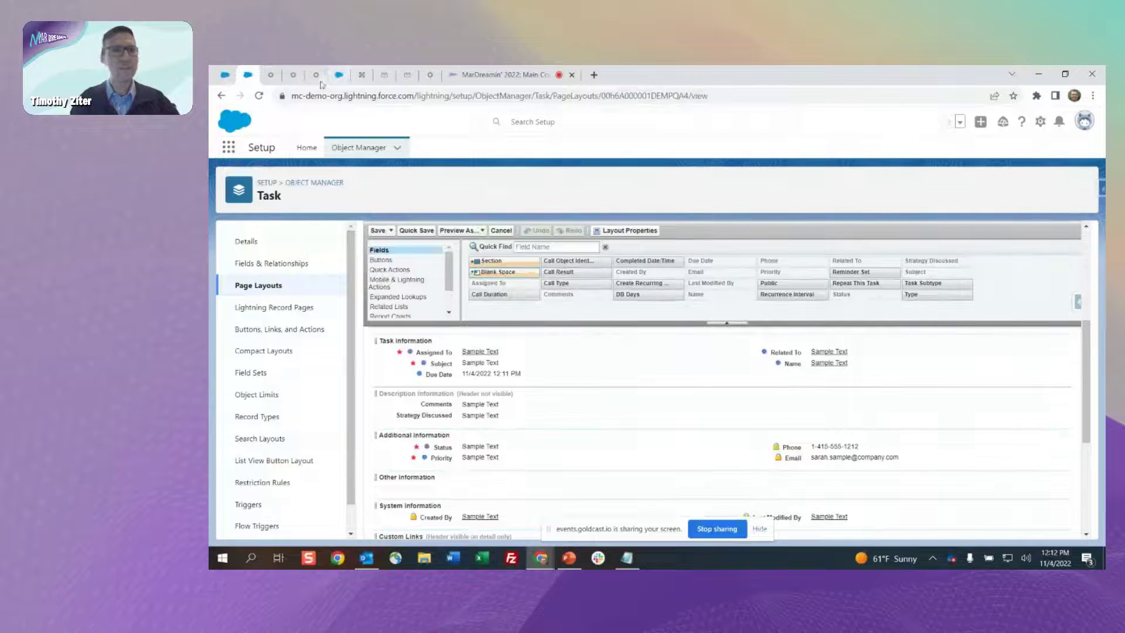
Step: Switch to the Lead_Nurture_Journey_Test_1 journey in Journey Builder and reduce the page zoom by two levels
{"action": "left_click", "coordinate": [278, 78]}
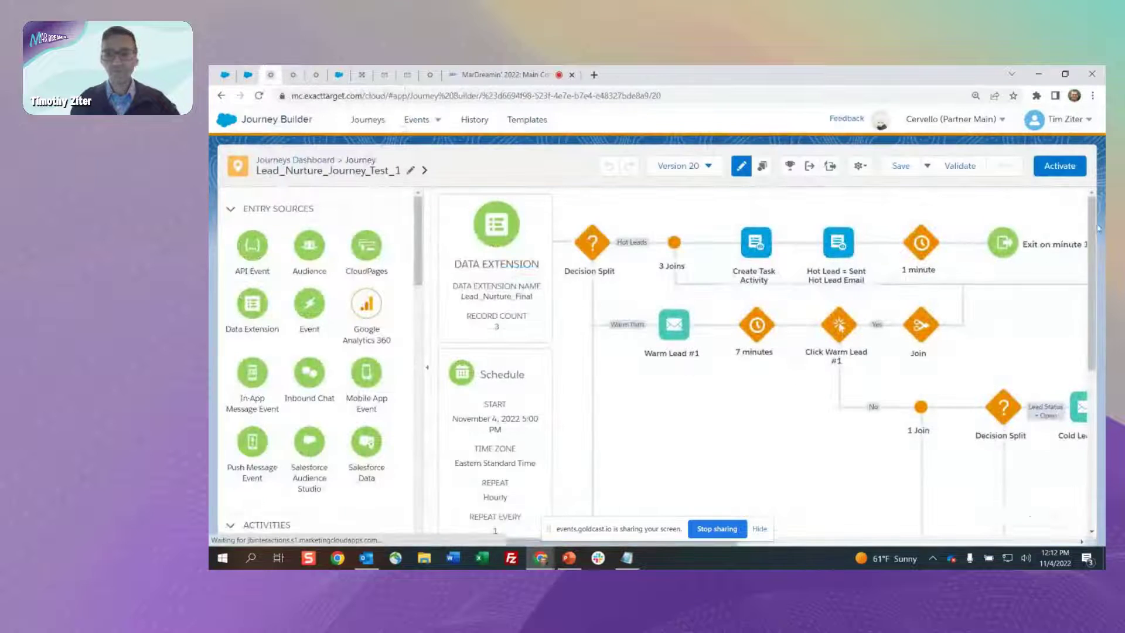
{"action": "left_click", "coordinate": [1093, 95]}
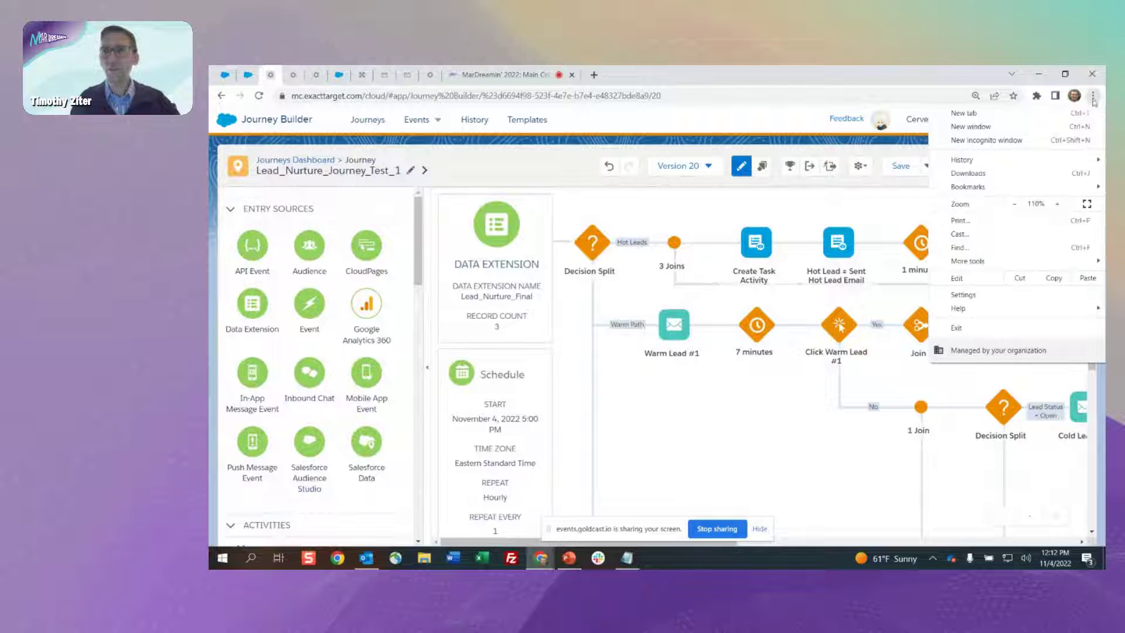
{"action": "left_click", "coordinate": [1014, 205]}
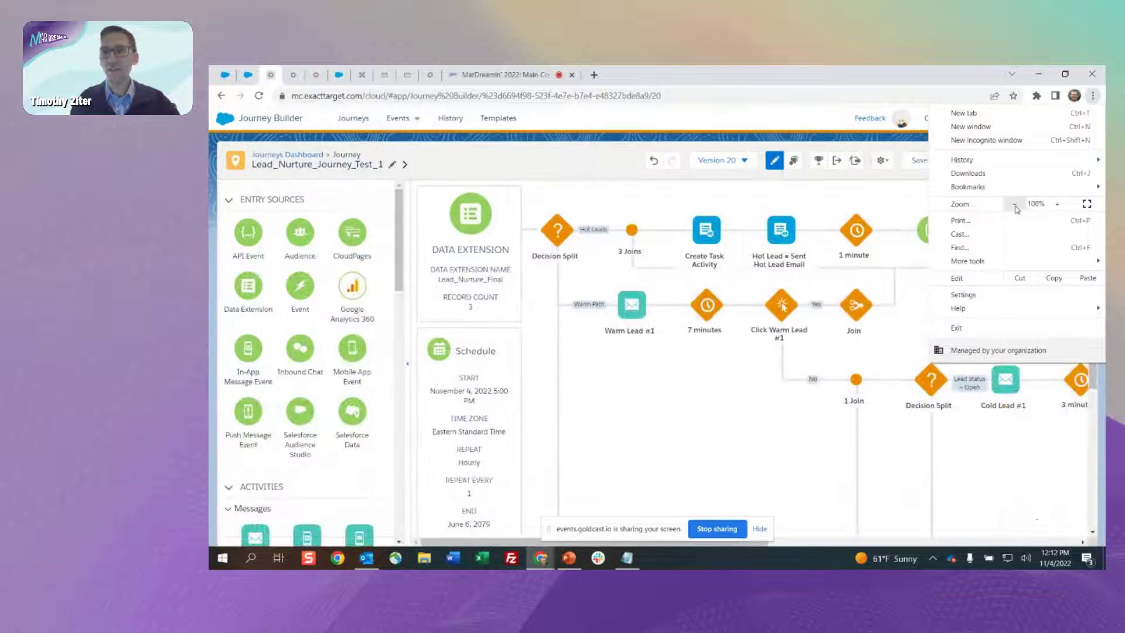
{"action": "left_click", "coordinate": [1014, 205]}
{"action": "left_click", "coordinate": [644, 388]}
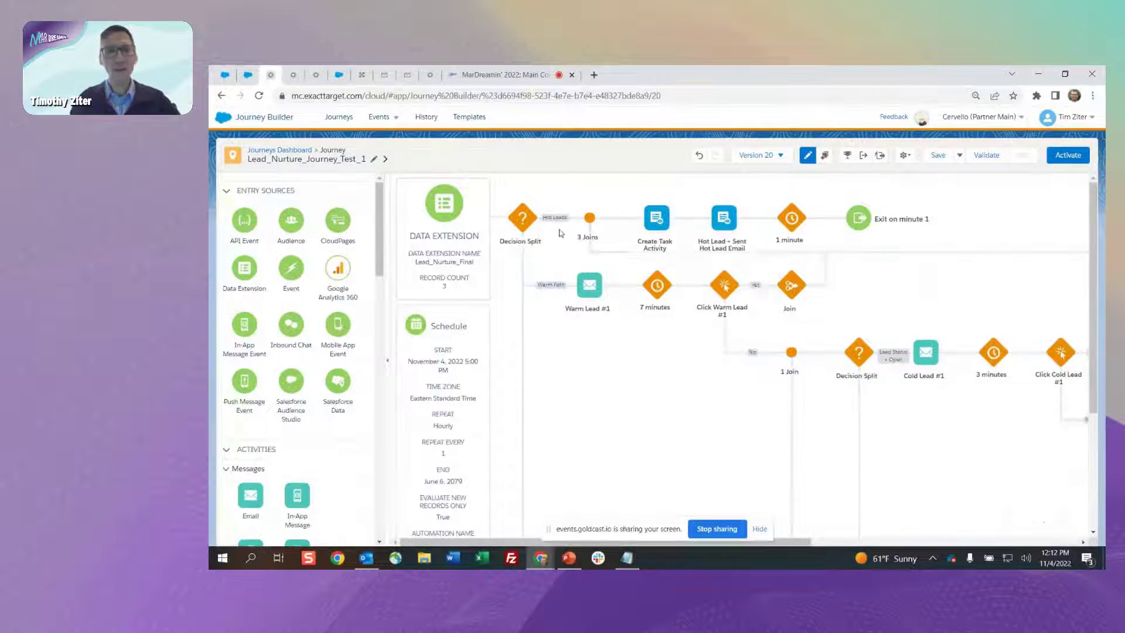
Step: Examine the journey's hot, warm and cold lead paths, including the decision splits, waits and exits
{"action": "mouse_move", "coordinate": [657, 220]}
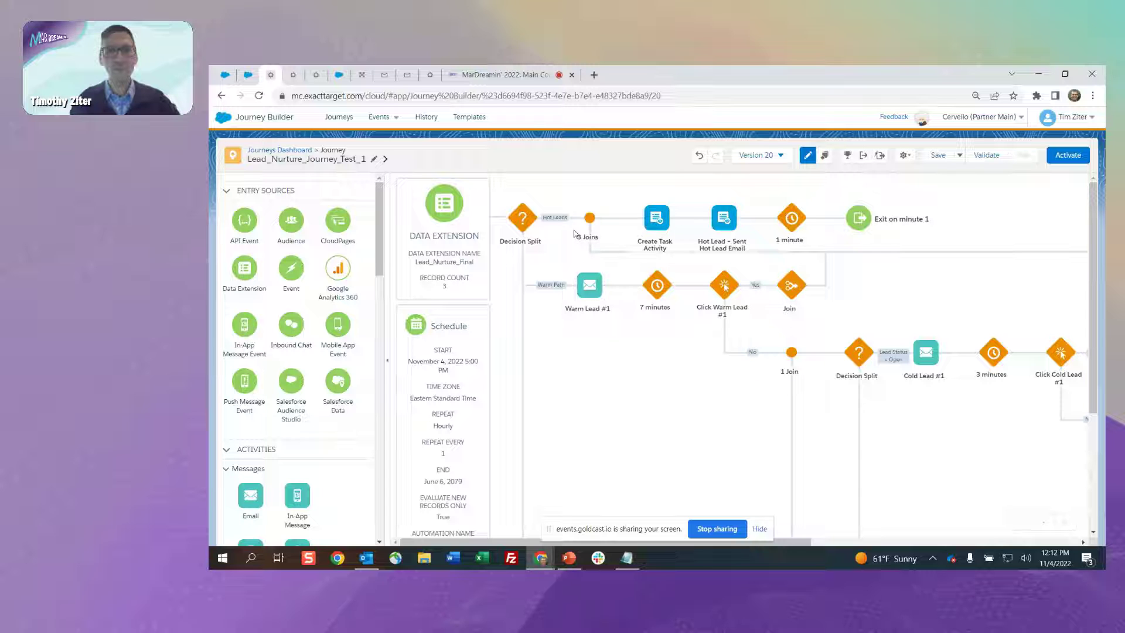
{"action": "scroll", "coordinate": [627, 399], "scroll_direction": "down", "scroll_amount": 5}
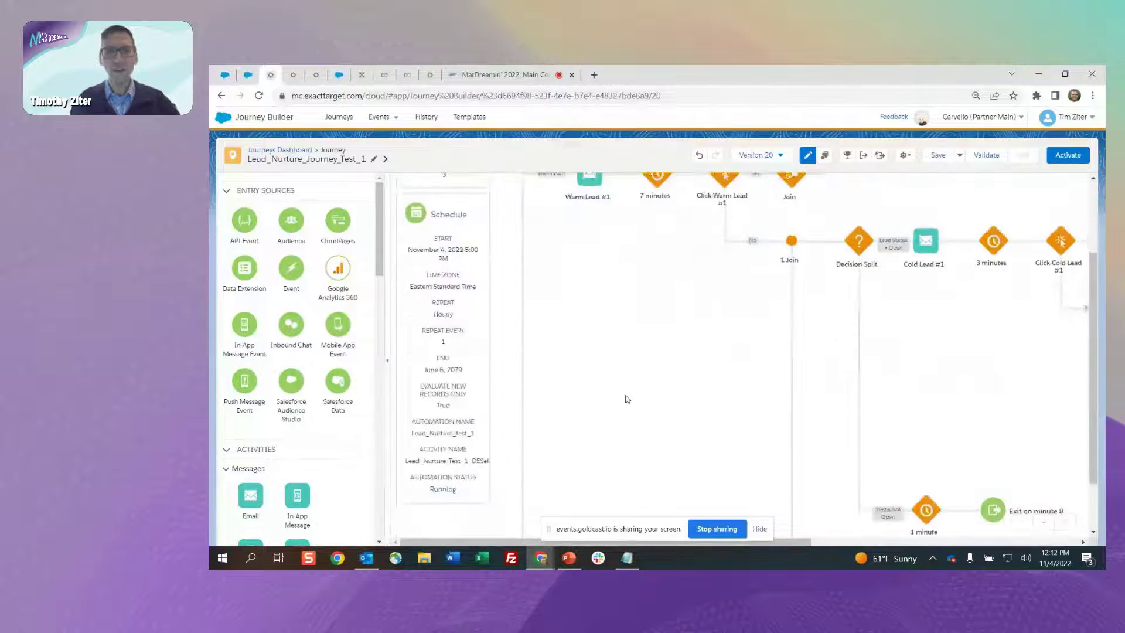
{"action": "scroll", "coordinate": [627, 399], "scroll_direction": "up", "scroll_amount": 5}
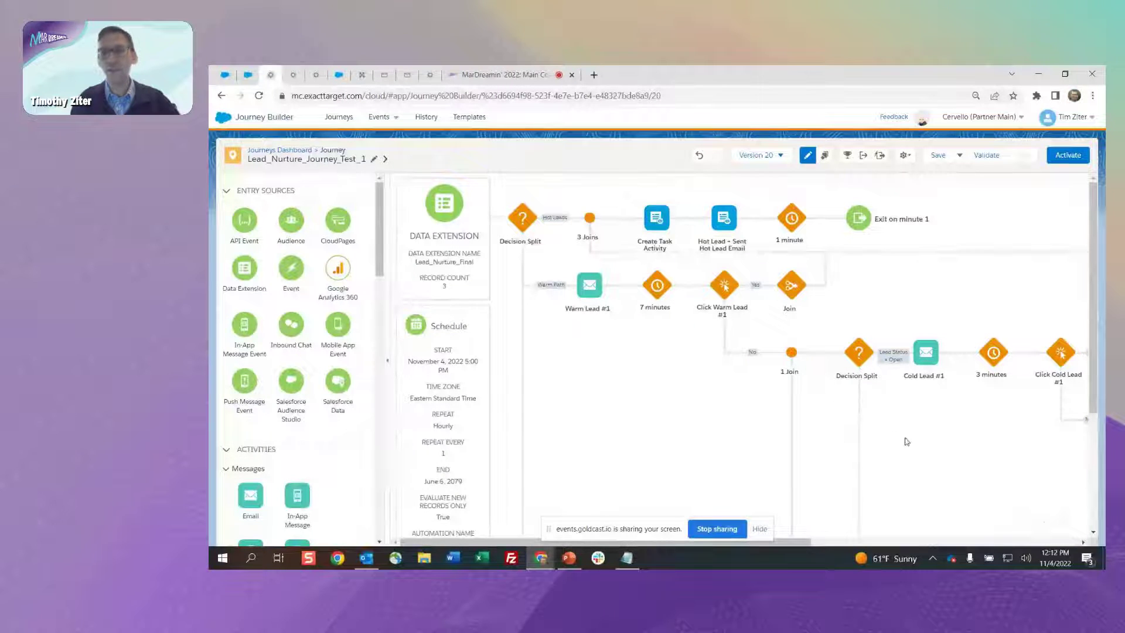
{"action": "left_click_drag", "start_coordinate": [797, 541], "coordinate": [943, 543]}
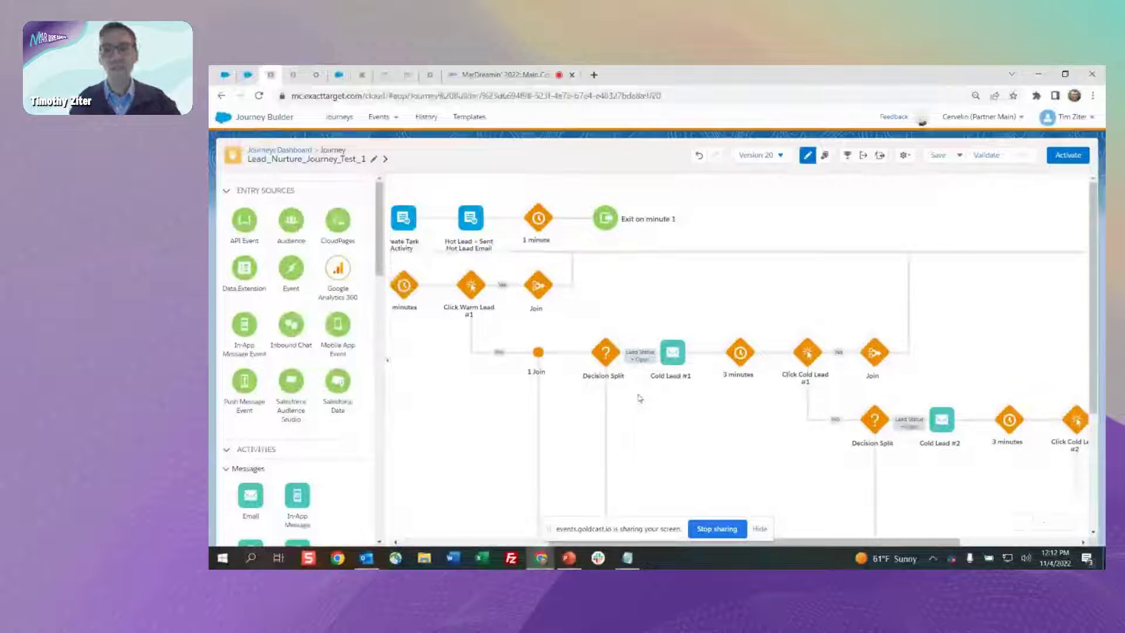
Step: Review the Hot_Lead_Test journey and return to Lead_Nurture_Journey_Test_1 to check its list of versions
{"action": "left_click", "coordinate": [293, 75]}
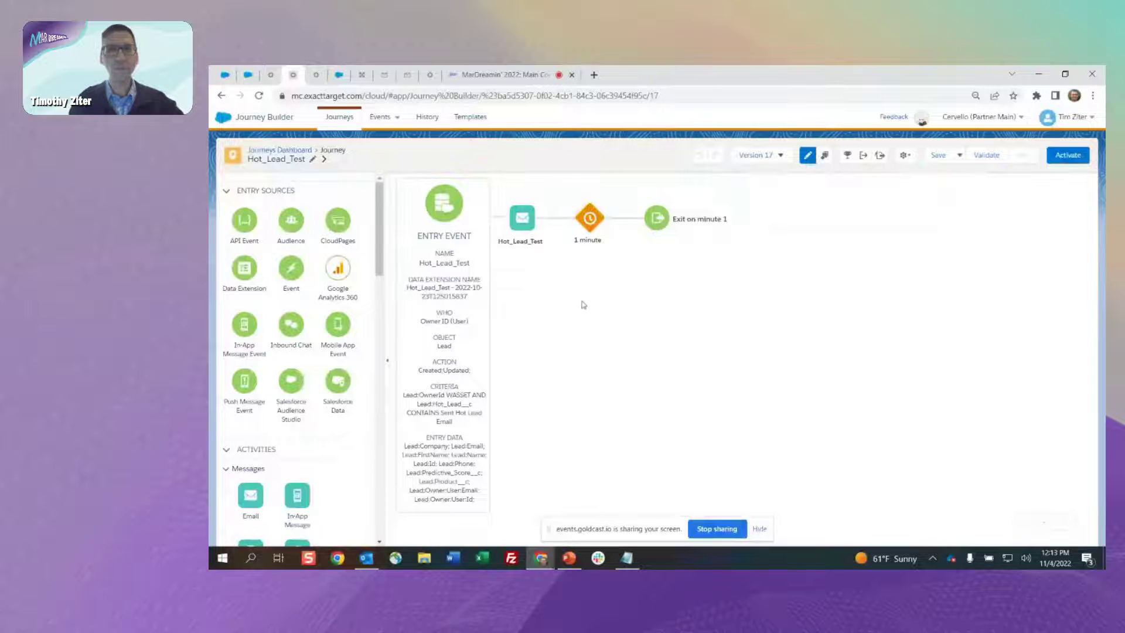
{"action": "left_click", "coordinate": [280, 76]}
{"action": "left_click_drag", "start_coordinate": [864, 542], "coordinate": [710, 546]}
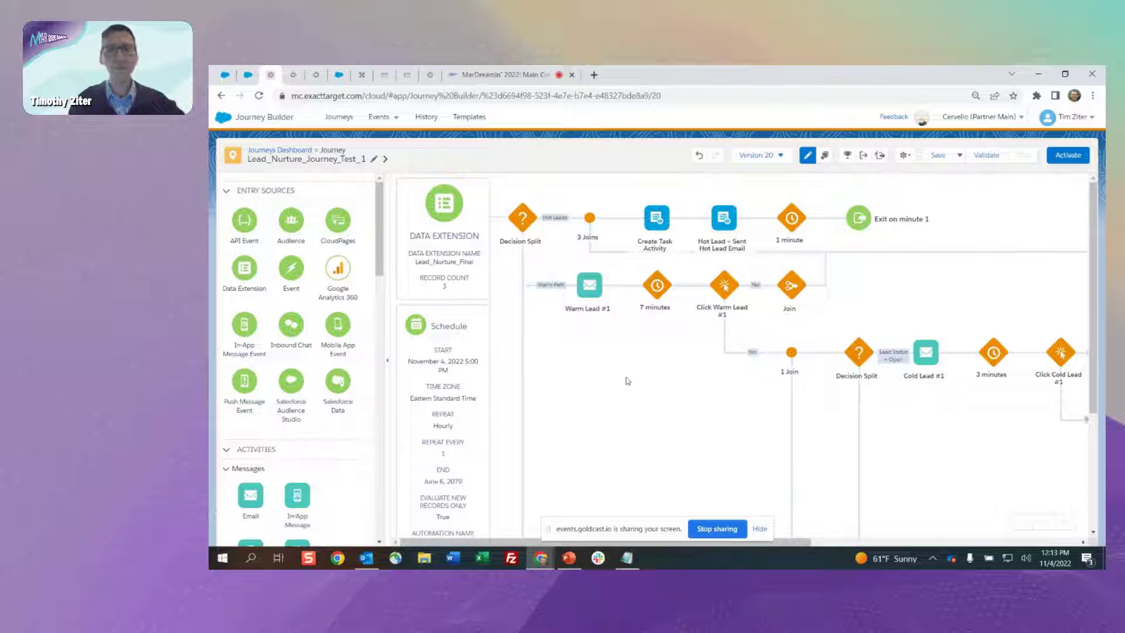
{"action": "left_click", "coordinate": [780, 156]}
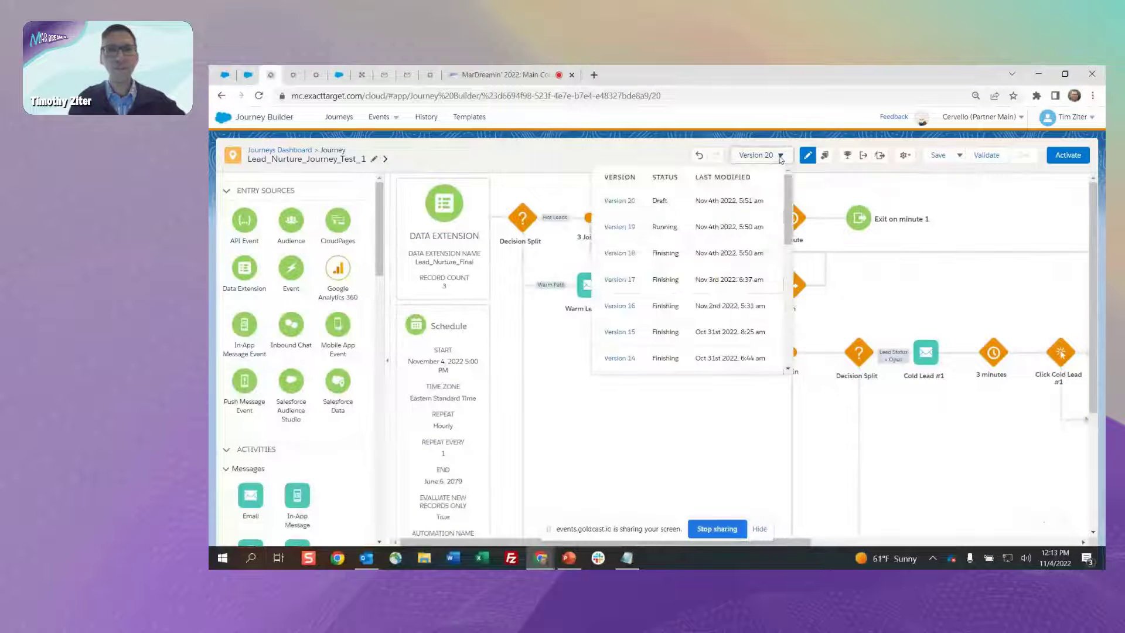
{"action": "left_click", "coordinate": [558, 191]}
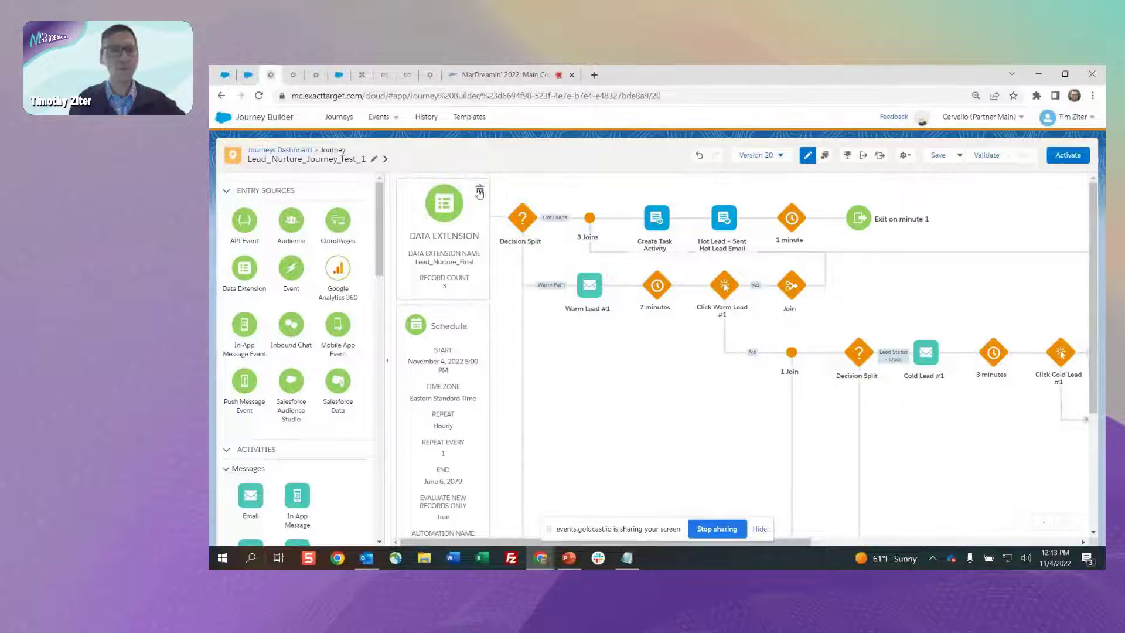
Step: Delete the journey's existing data extension entry source and place a new Data Extension entry source in its spot
{"action": "left_click", "coordinate": [479, 191]}
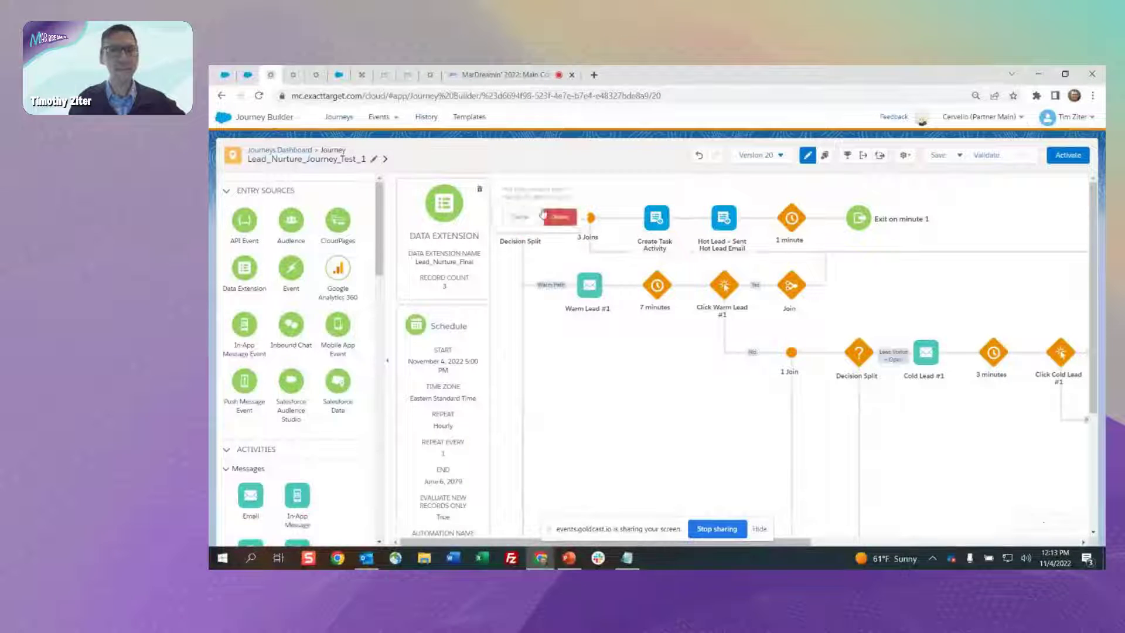
{"action": "left_click", "coordinate": [559, 217]}
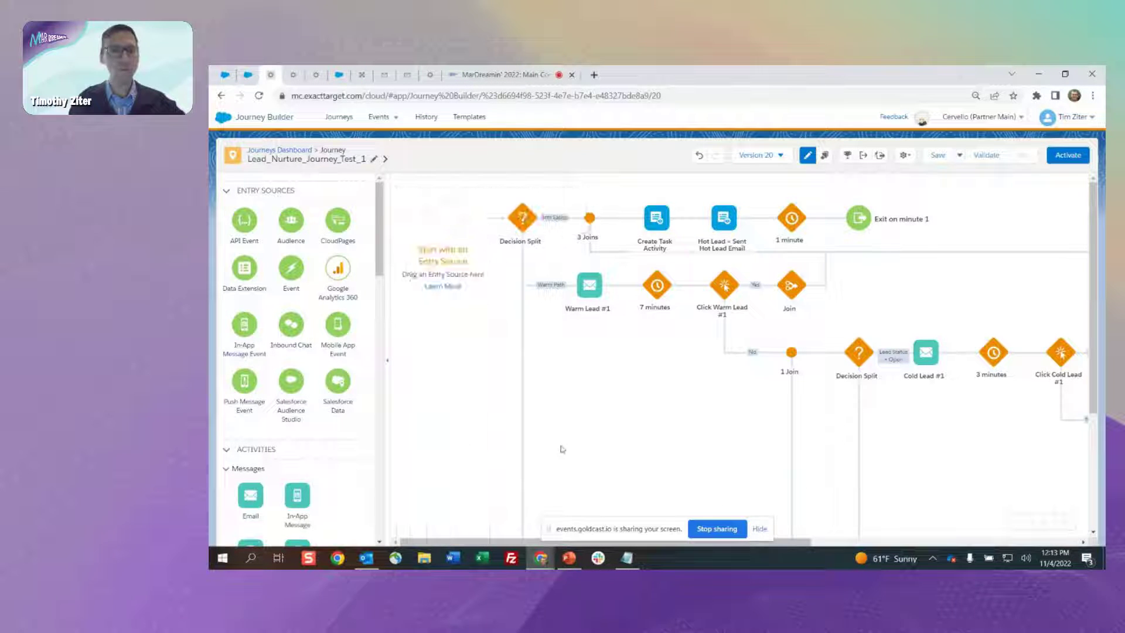
{"action": "left_click_drag", "start_coordinate": [247, 271], "coordinate": [450, 232]}
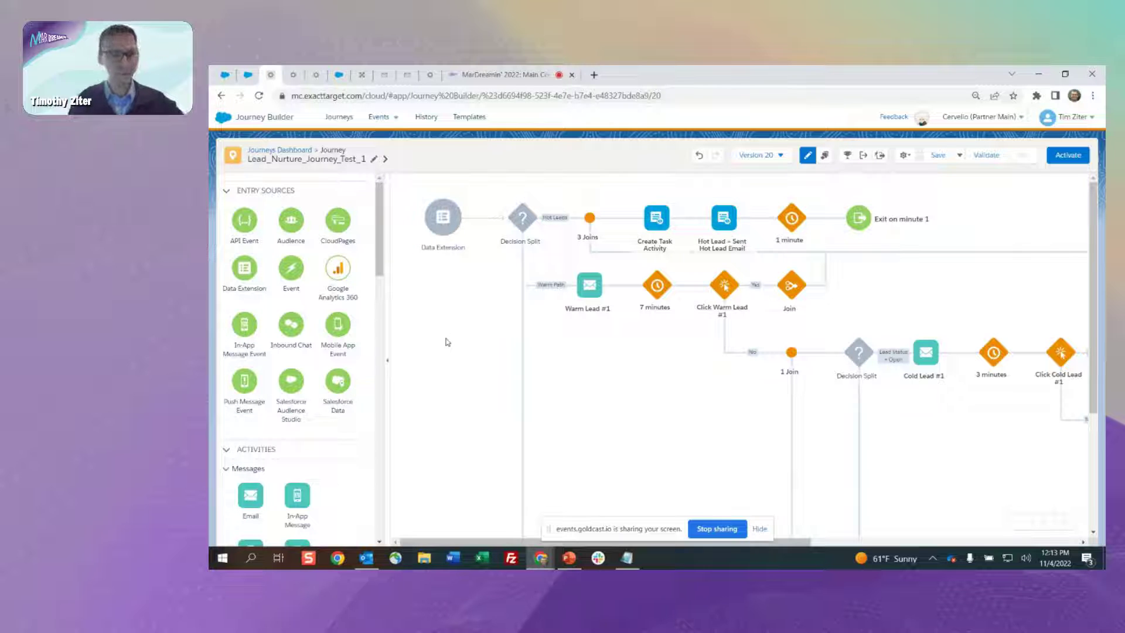
Step: Configure the new entry source to use the Lead_Nurture_Final data extension from the HandsOn > MarDreamin folder
{"action": "left_click", "coordinate": [446, 217]}
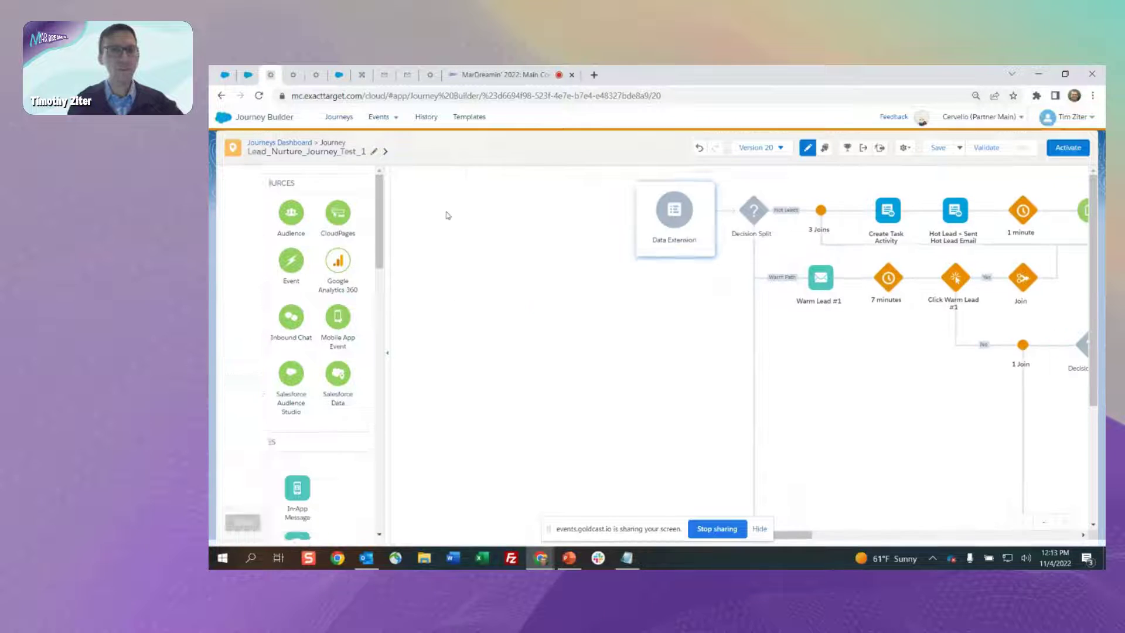
{"action": "left_click", "coordinate": [419, 376]}
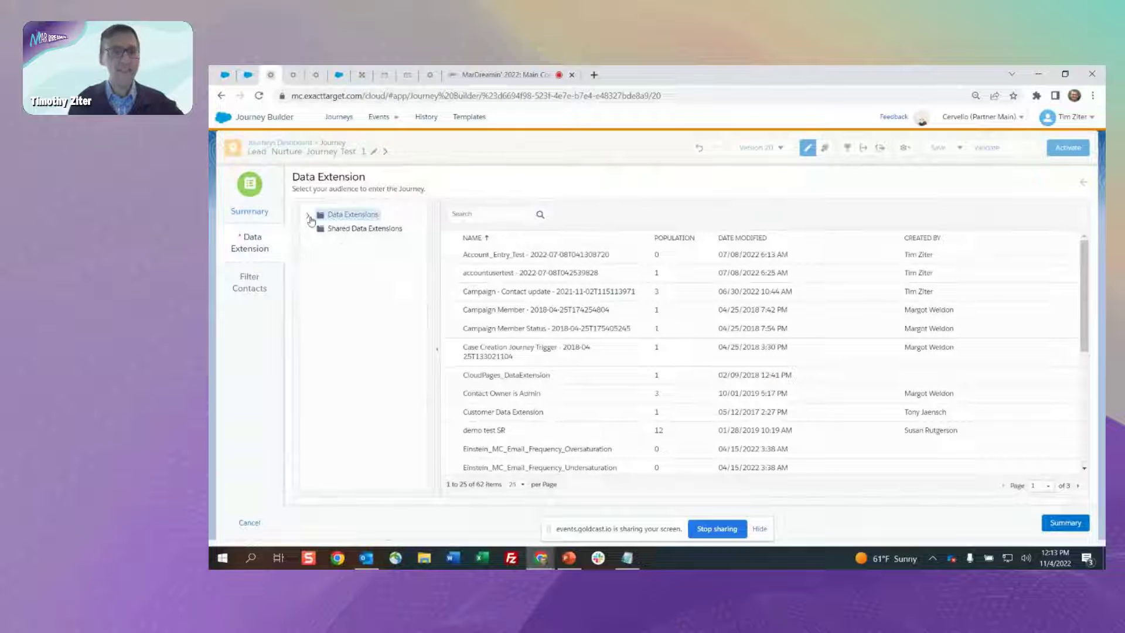
{"action": "left_click", "coordinate": [310, 218]}
{"action": "left_click", "coordinate": [320, 311]}
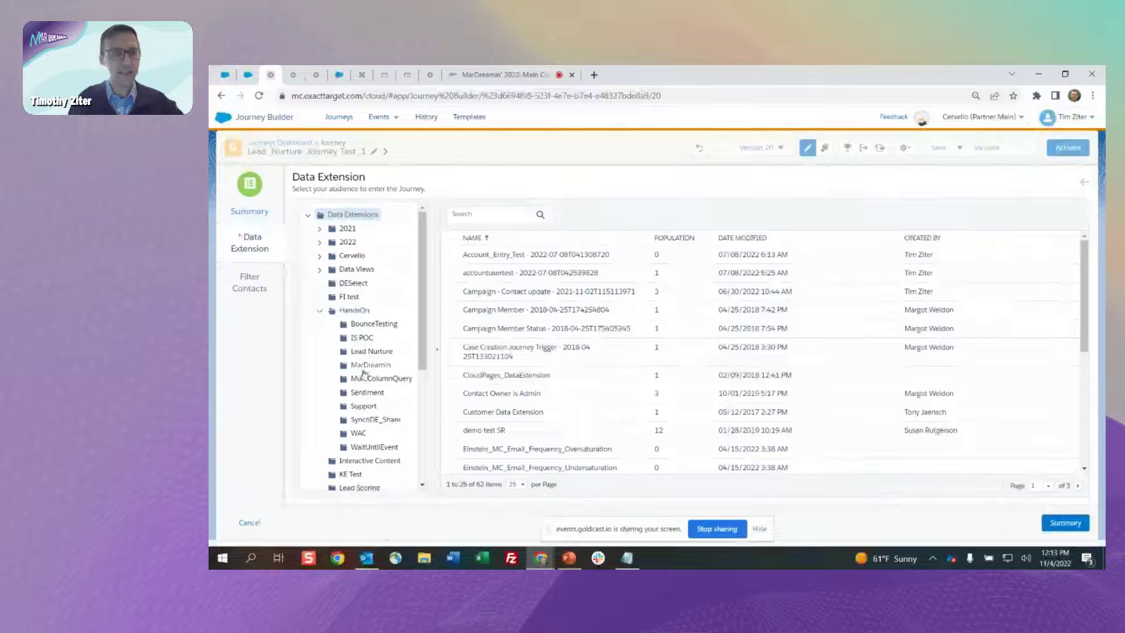
{"action": "left_click", "coordinate": [368, 365]}
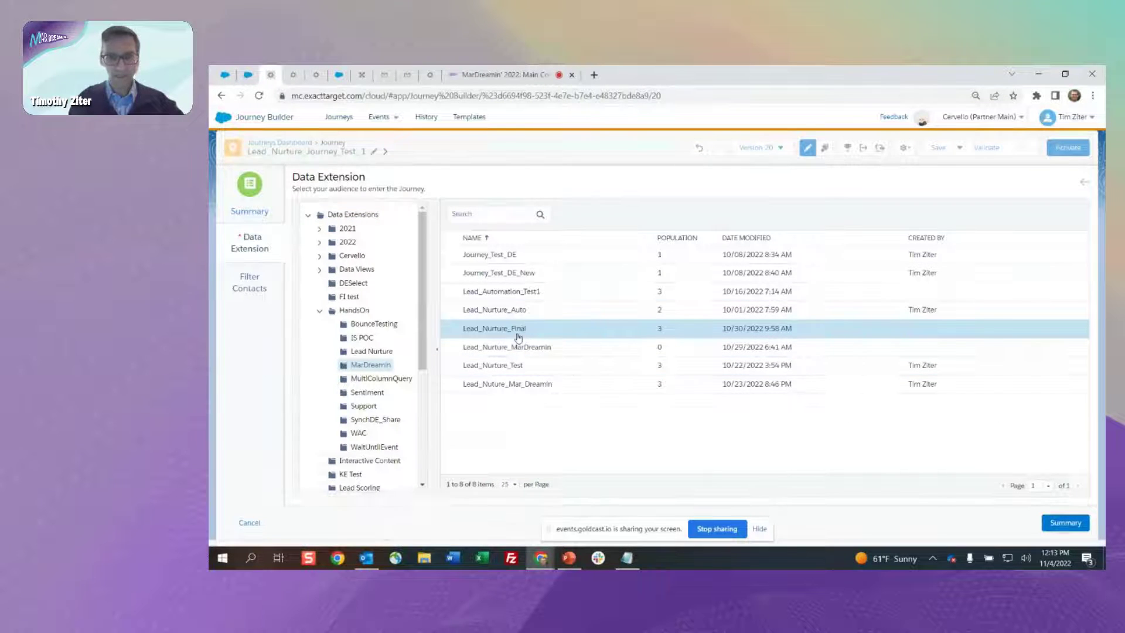
{"action": "left_click", "coordinate": [519, 332]}
{"action": "left_click", "coordinate": [1066, 523]}
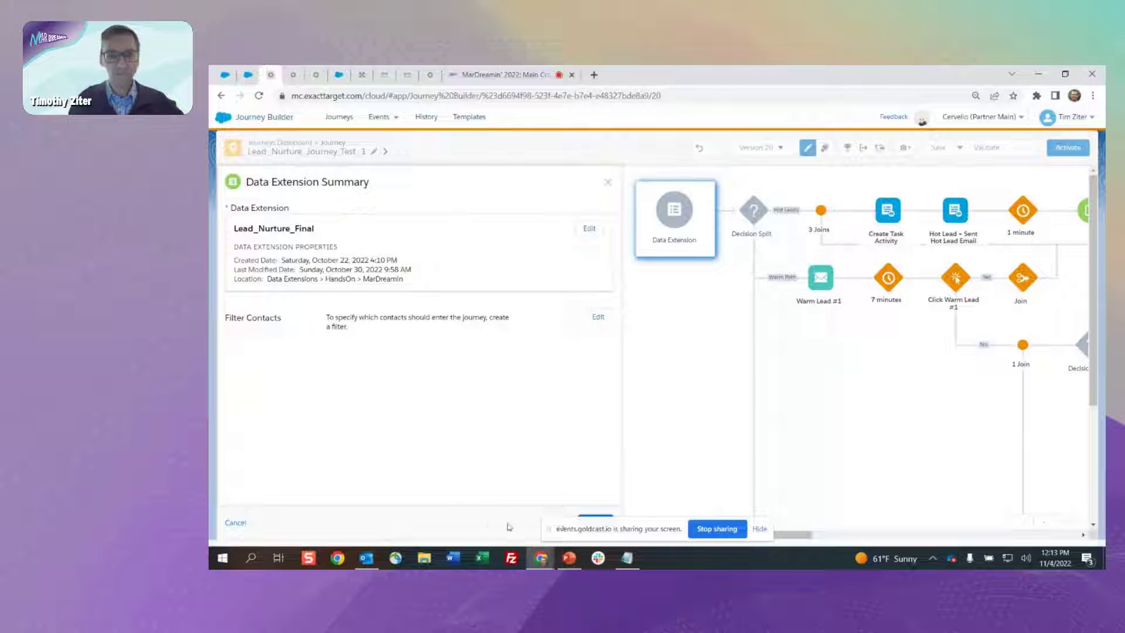
{"action": "scroll", "coordinate": [743, 445], "scroll_direction": "down", "scroll_amount": 1}
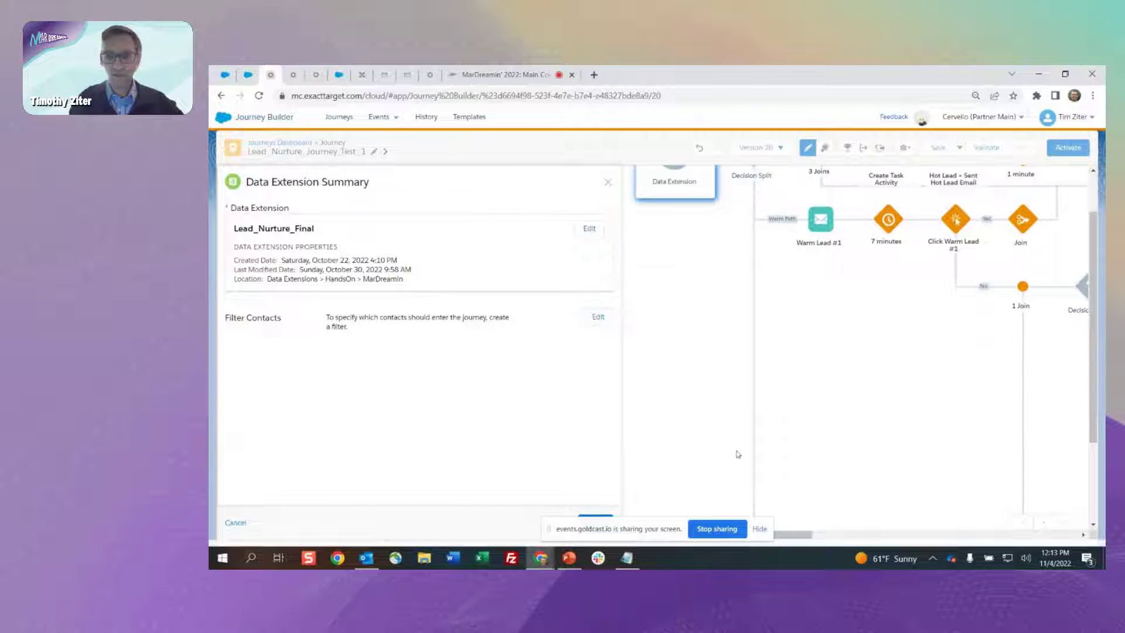
{"action": "left_click", "coordinate": [604, 519]}
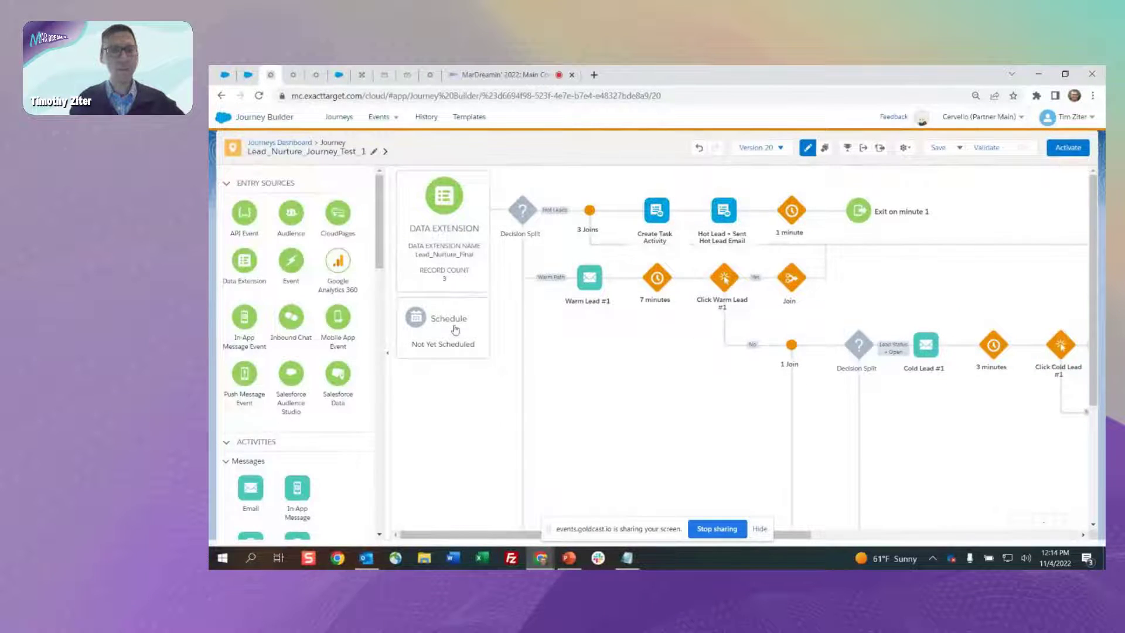
Step: Set the journey's schedule type to Automation and assign the Lead_Nurture_Test_1 automation to it
{"action": "left_click", "coordinate": [455, 329]}
{"action": "left_click", "coordinate": [560, 275]}
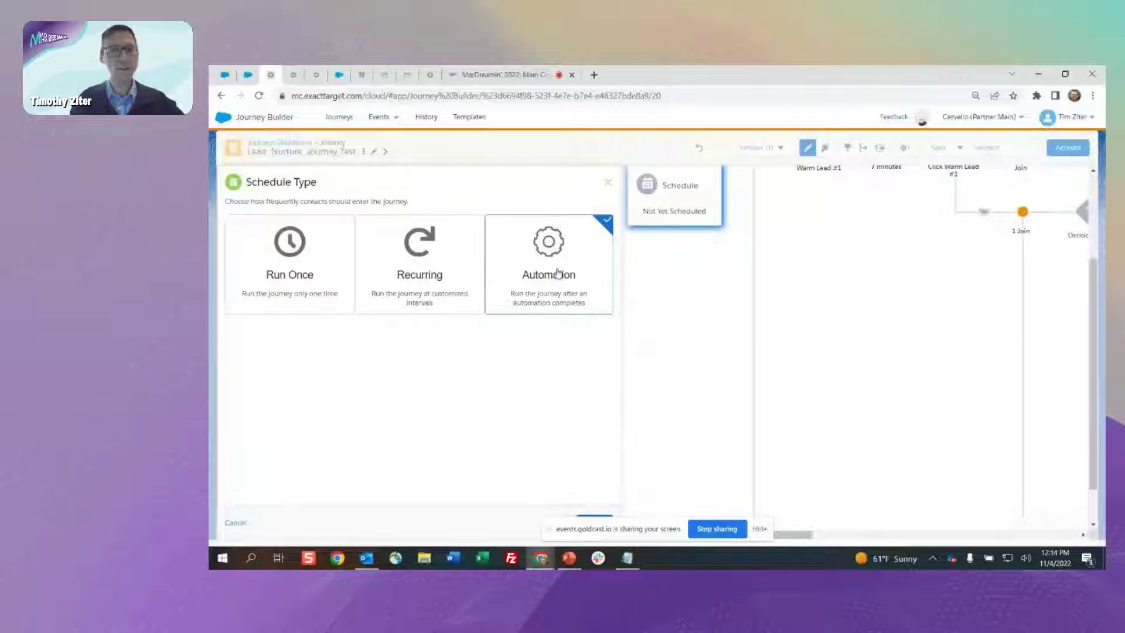
{"action": "left_click", "coordinate": [596, 518]}
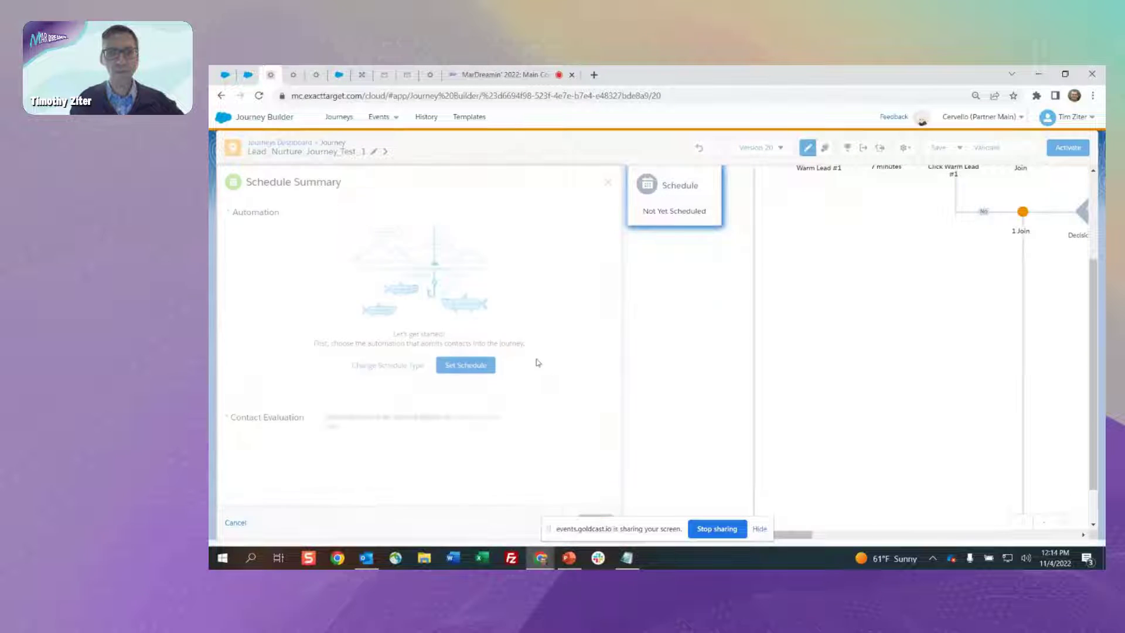
{"action": "left_click", "coordinate": [484, 366]}
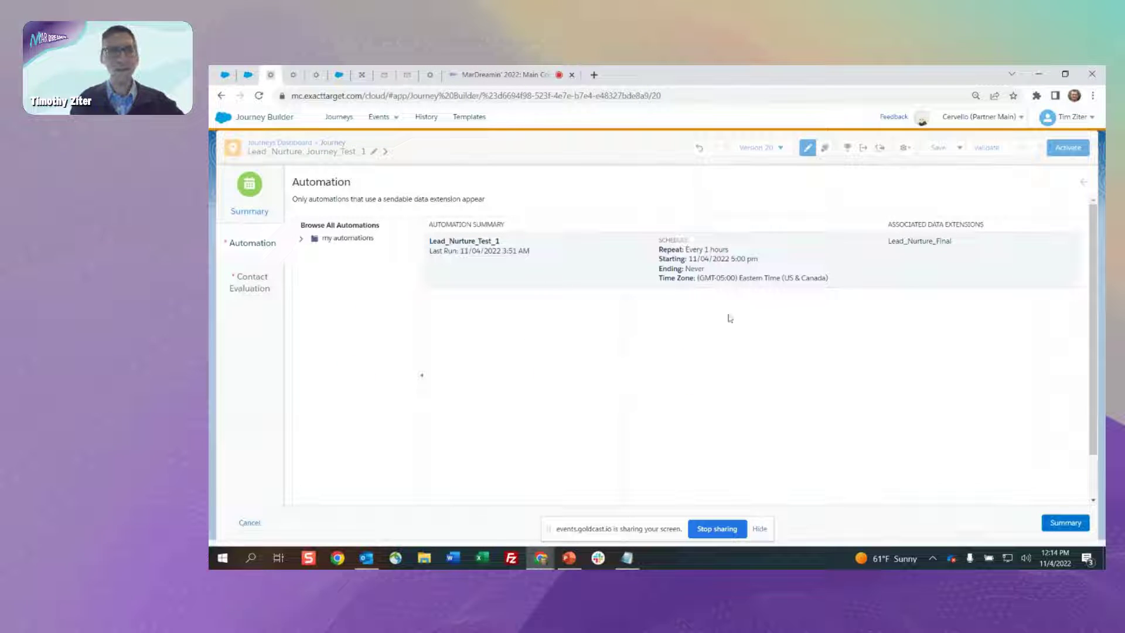
{"action": "left_click", "coordinate": [1065, 523]}
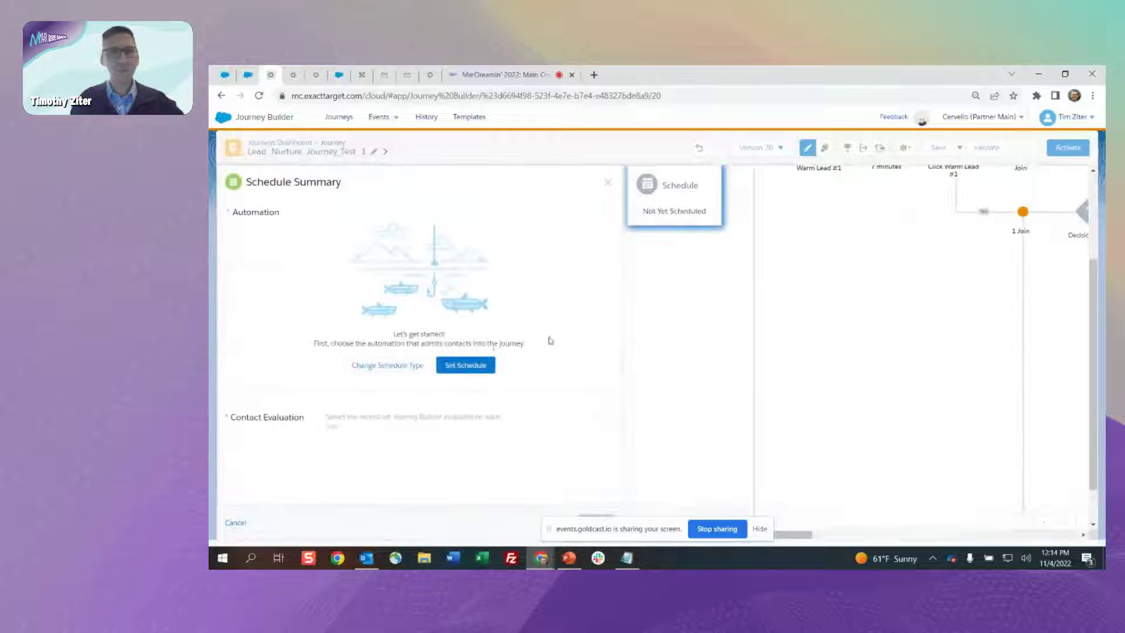
{"action": "left_click", "coordinate": [472, 364]}
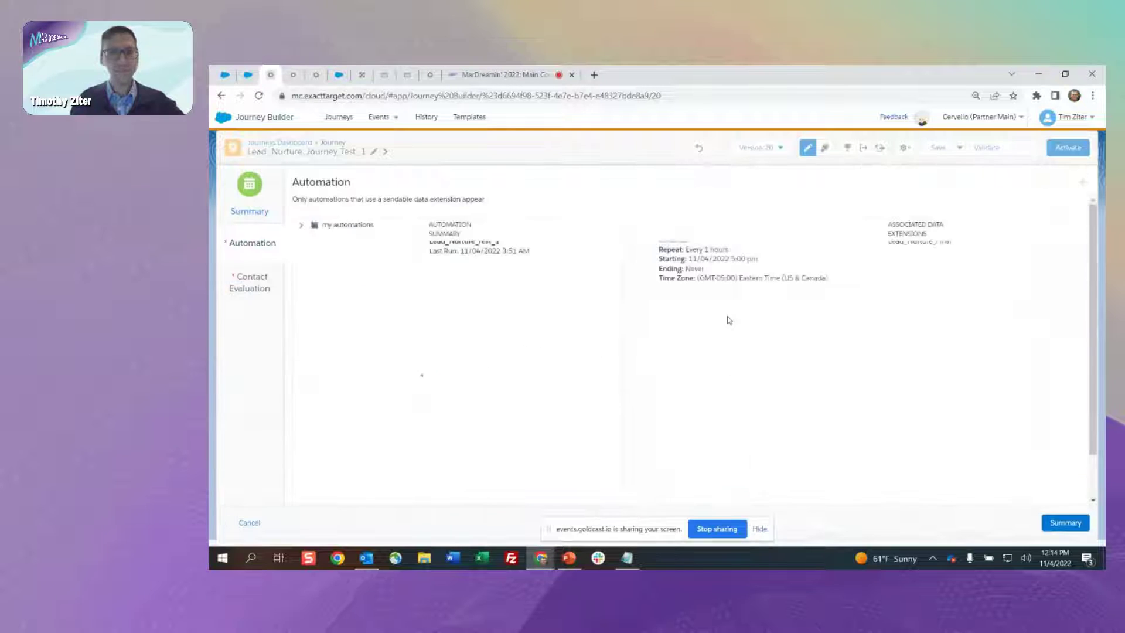
{"action": "left_click", "coordinate": [1062, 522]}
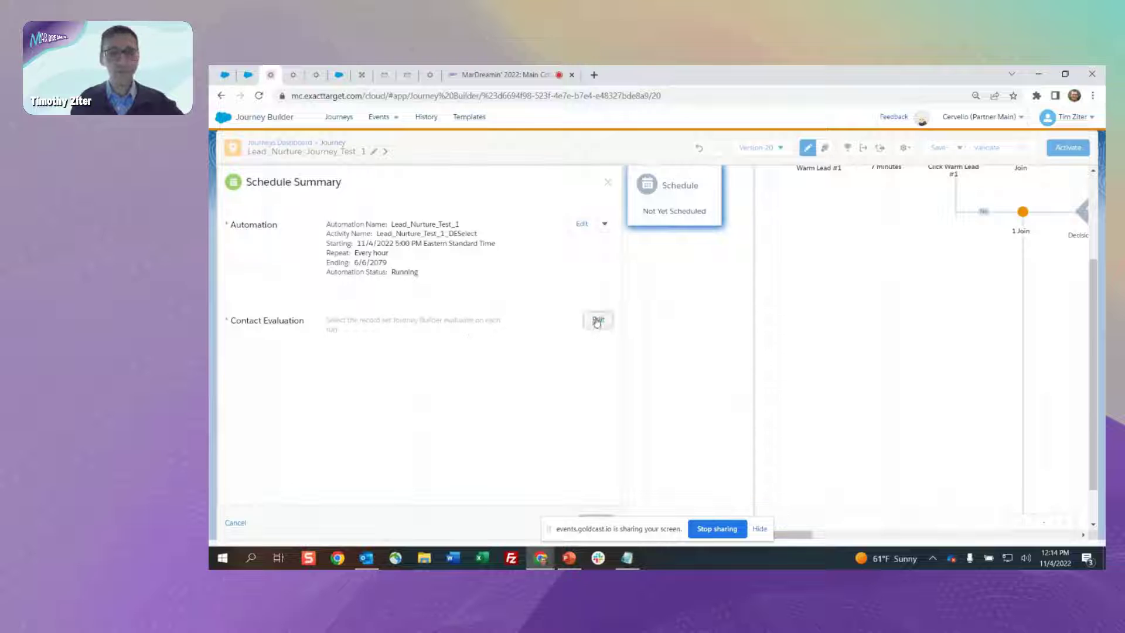
Step: Set contact evaluation to new records only, counting only those added after journey activation on the first run, and finish the schedule
{"action": "left_click", "coordinate": [596, 322]}
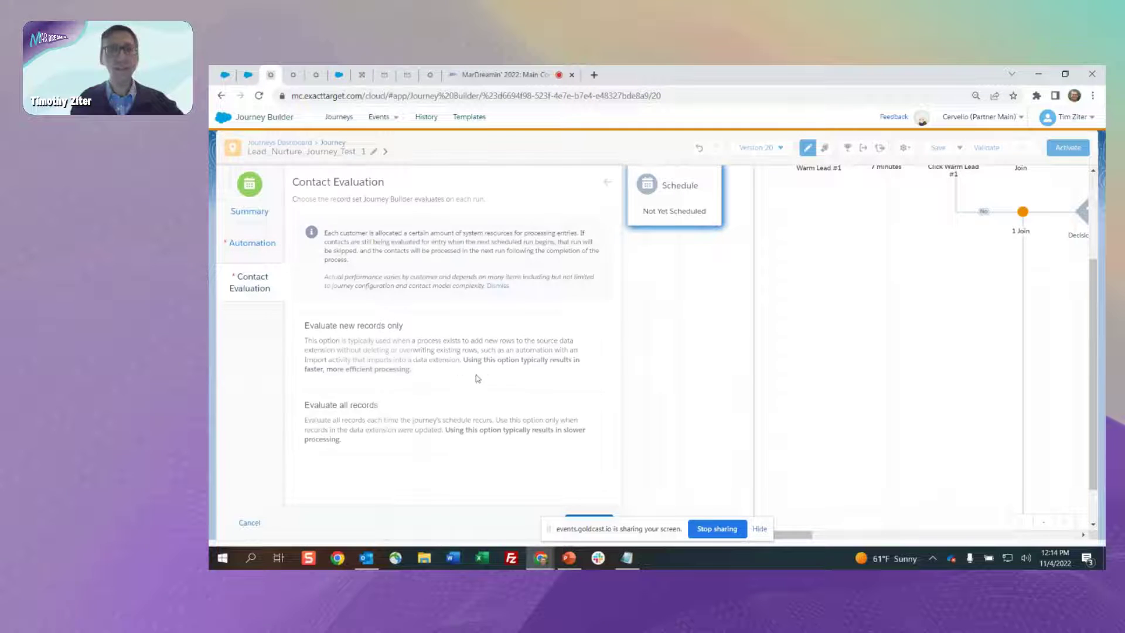
{"action": "left_click", "coordinate": [416, 351]}
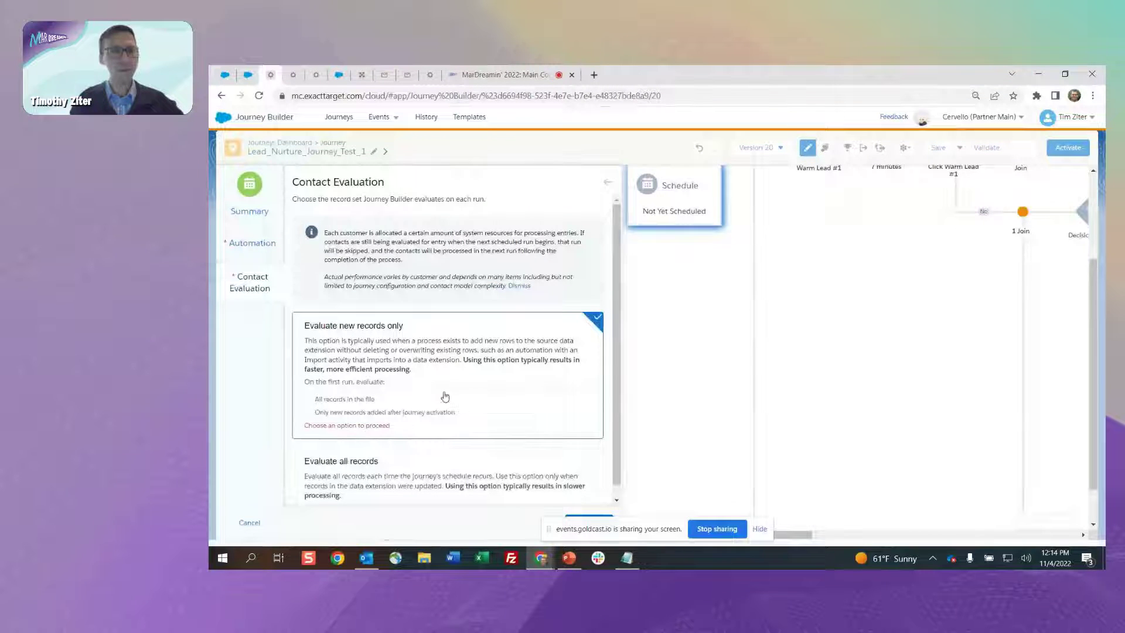
{"action": "left_click", "coordinate": [307, 412]}
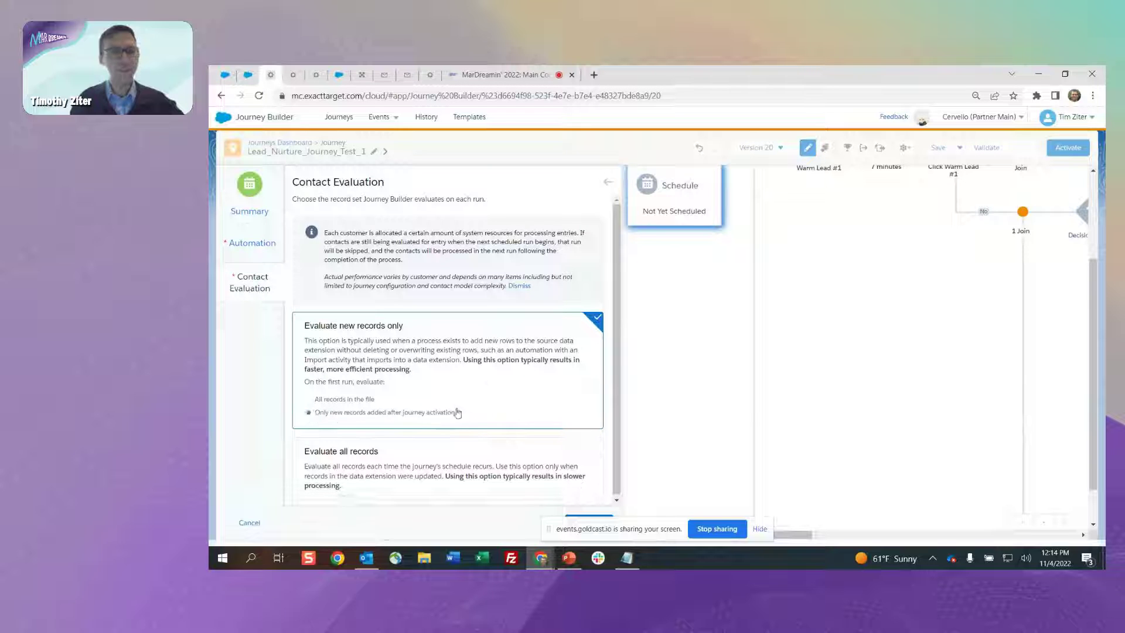
{"action": "left_click", "coordinate": [589, 517]}
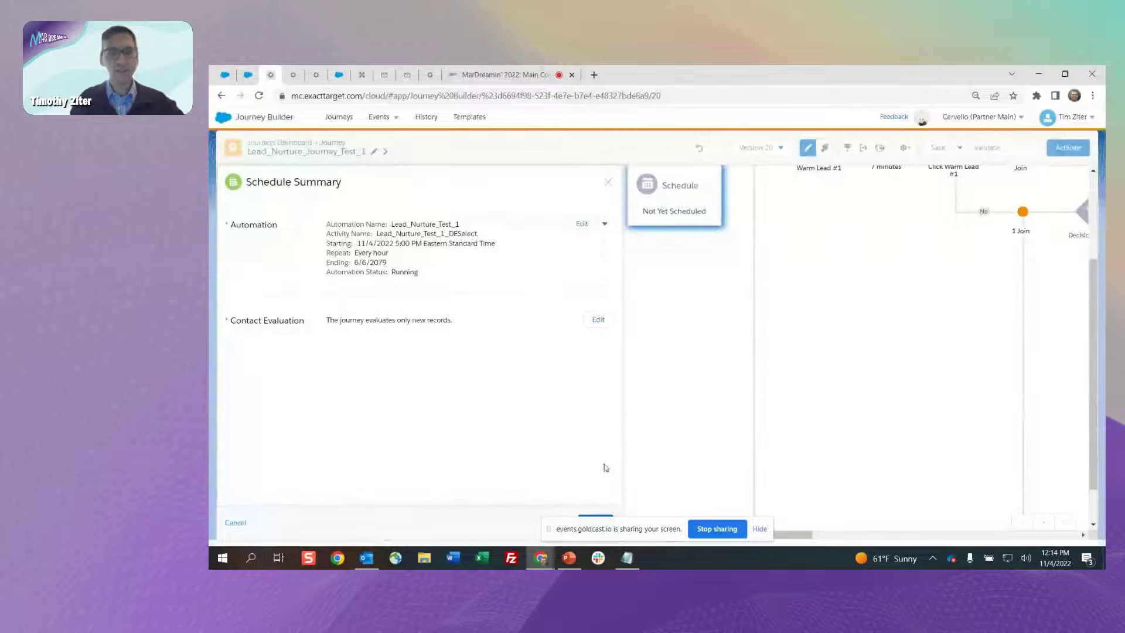
{"action": "left_click", "coordinate": [596, 516]}
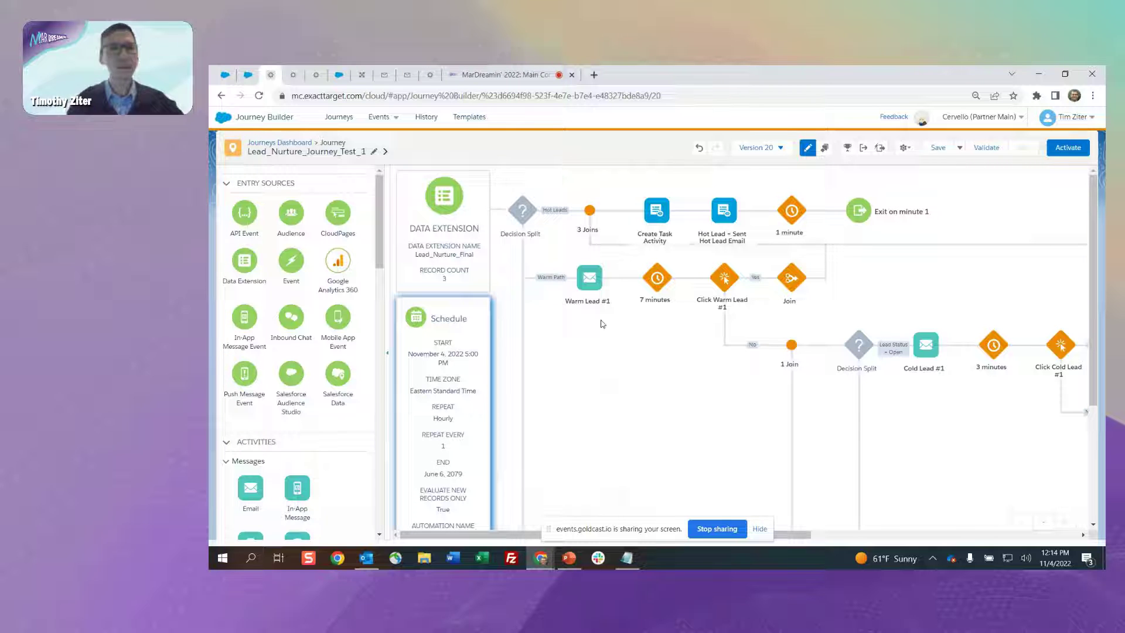
Step: Switch to Automation Studio and examine the Lead_Nurture_MarDreamin SQL query at a larger page zoom
{"action": "left_click", "coordinate": [317, 73]}
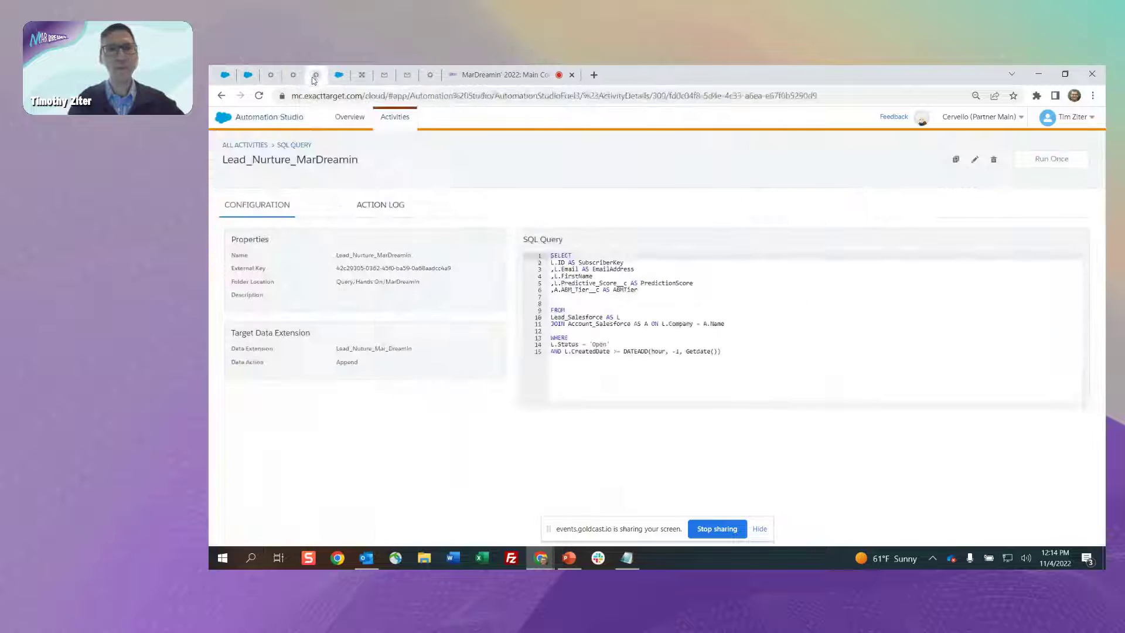
{"action": "left_click", "coordinate": [1094, 96]}
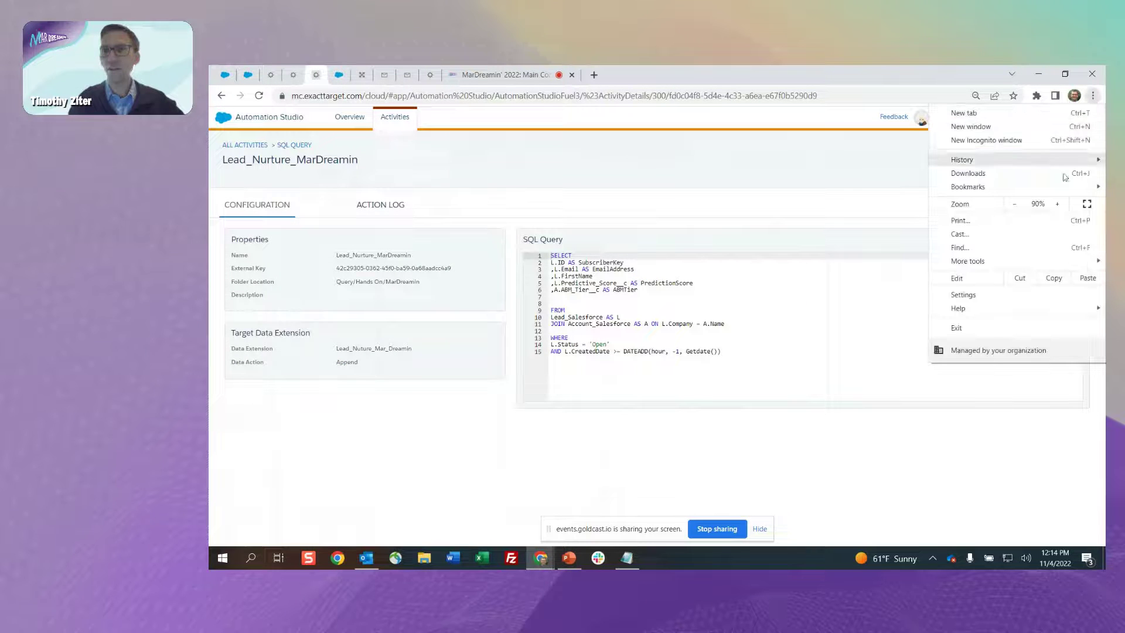
{"action": "left_click", "coordinate": [1058, 204]}
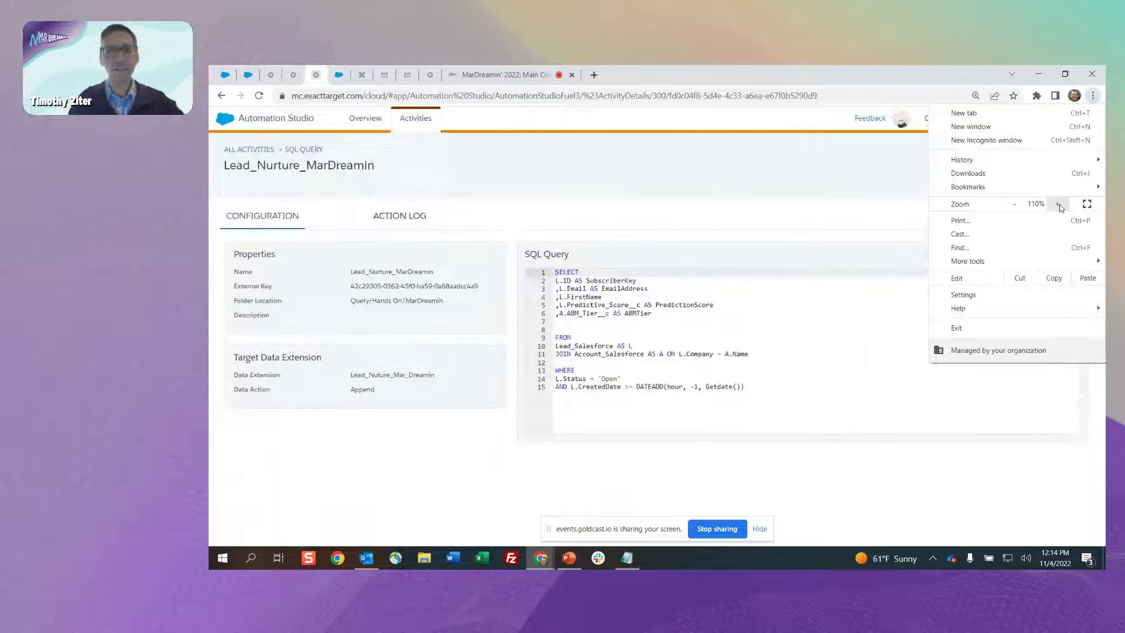
{"action": "left_click", "coordinate": [1058, 205]}
{"action": "left_click", "coordinate": [846, 366]}
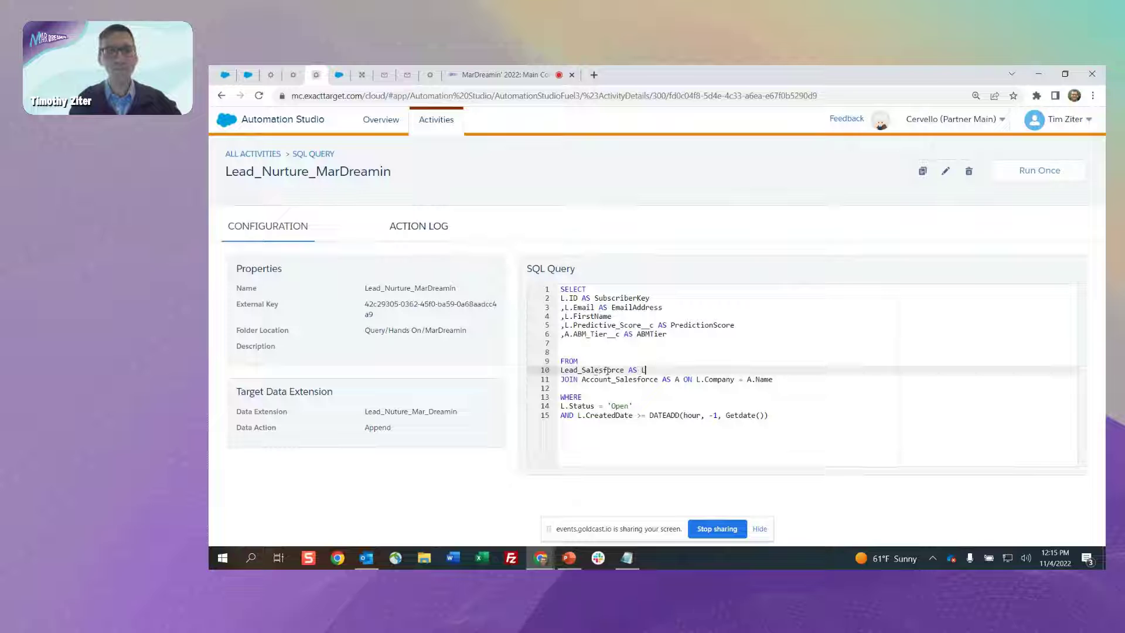
Step: Switch to Contact Builder and examine the attributes and records of the synchronized data extension Lead_Salesforce
{"action": "key", "text": "ctrl+Tab"}
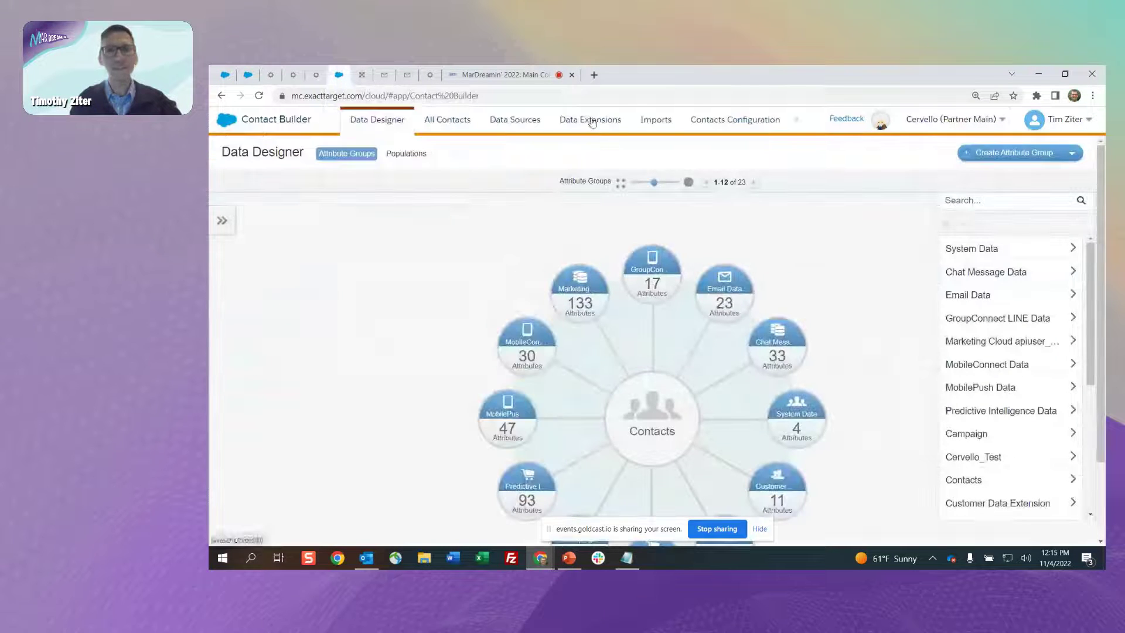
{"action": "left_click", "coordinate": [591, 123]}
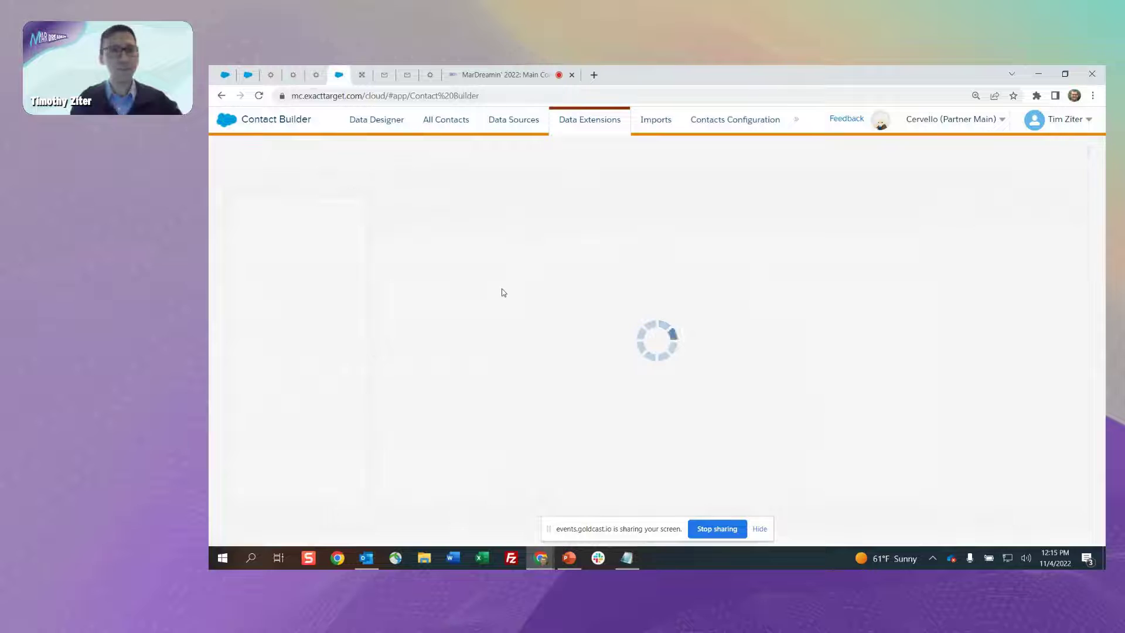
{"action": "left_click", "coordinate": [294, 247]}
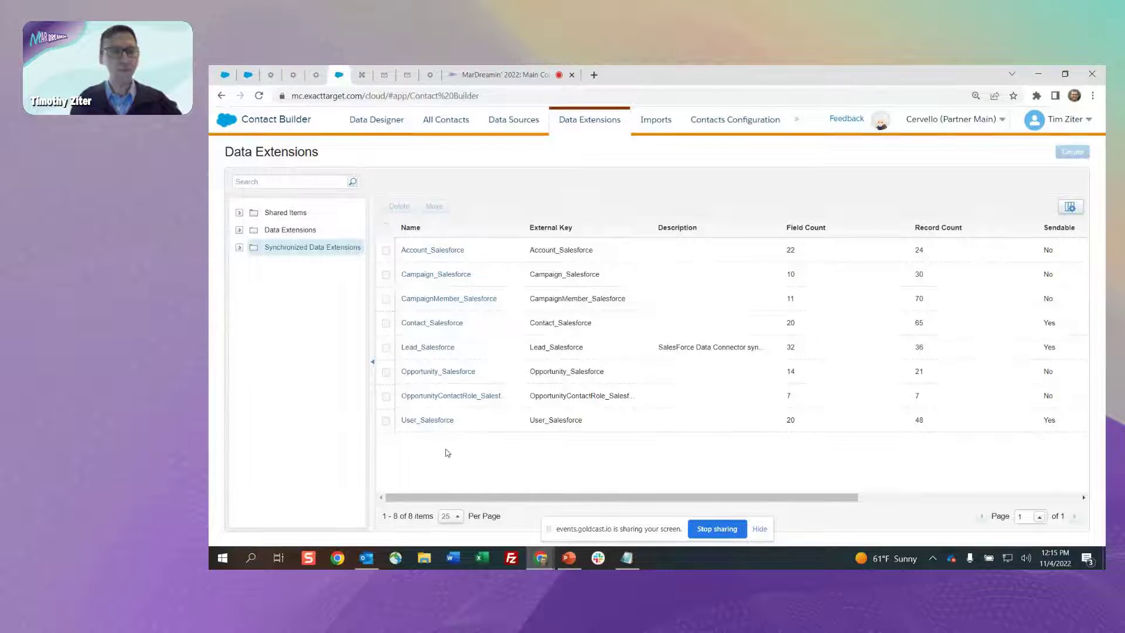
{"action": "left_click", "coordinate": [431, 349]}
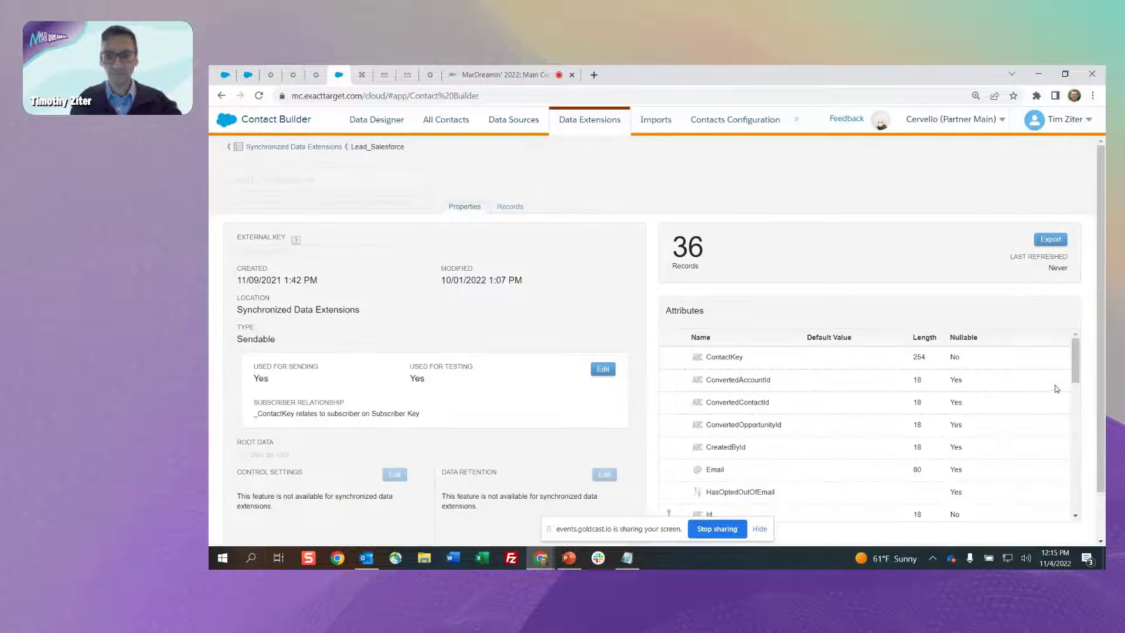
{"action": "mouse_move", "coordinate": [1079, 361]}
{"action": "left_mouse_down"}
{"action": "mouse_move", "coordinate": [1079, 456]}
{"action": "mouse_move", "coordinate": [1078, 358]}
{"action": "left_mouse_up"}
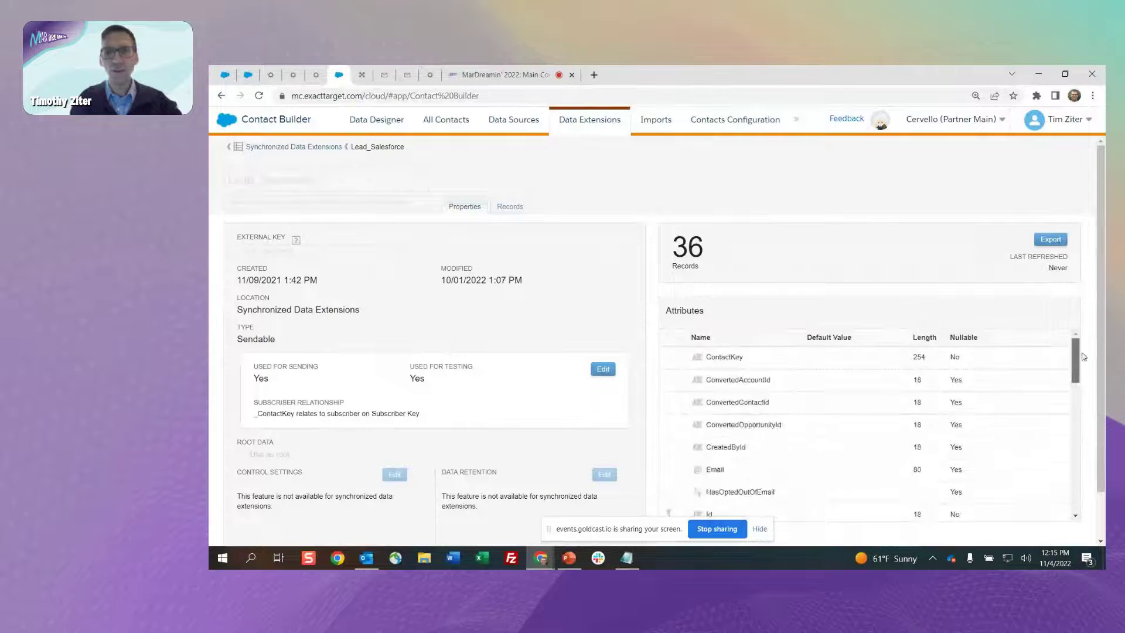
{"action": "left_click", "coordinate": [508, 209]}
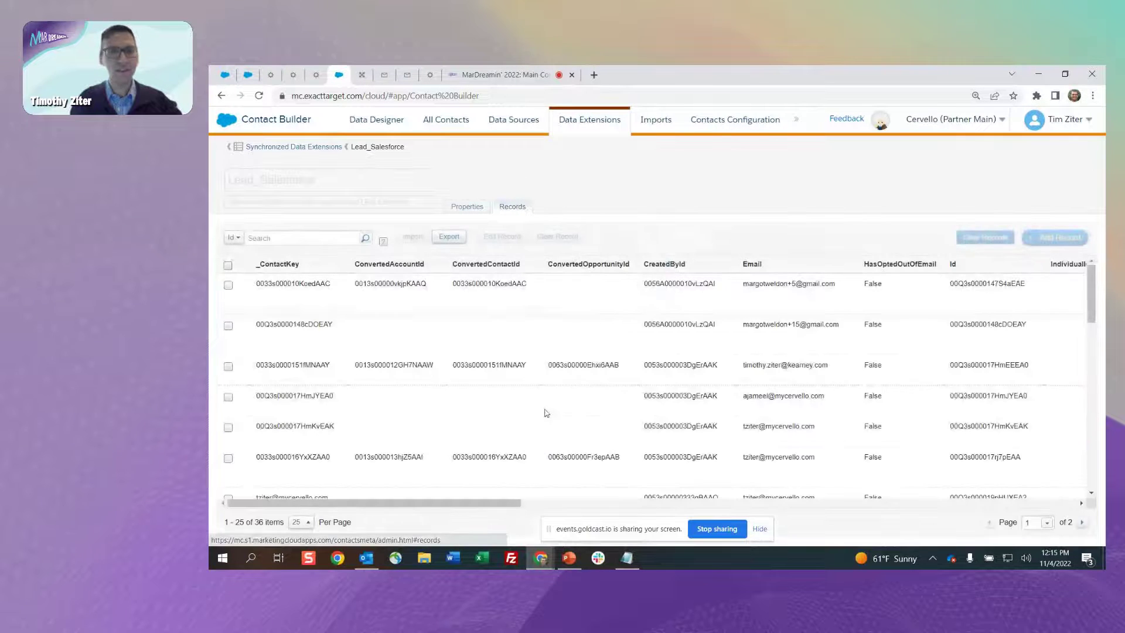
{"action": "mouse_move", "coordinate": [466, 506]}
{"action": "left_mouse_down"}
{"action": "mouse_move", "coordinate": [914, 503]}
{"action": "mouse_move", "coordinate": [462, 514]}
{"action": "left_mouse_up"}
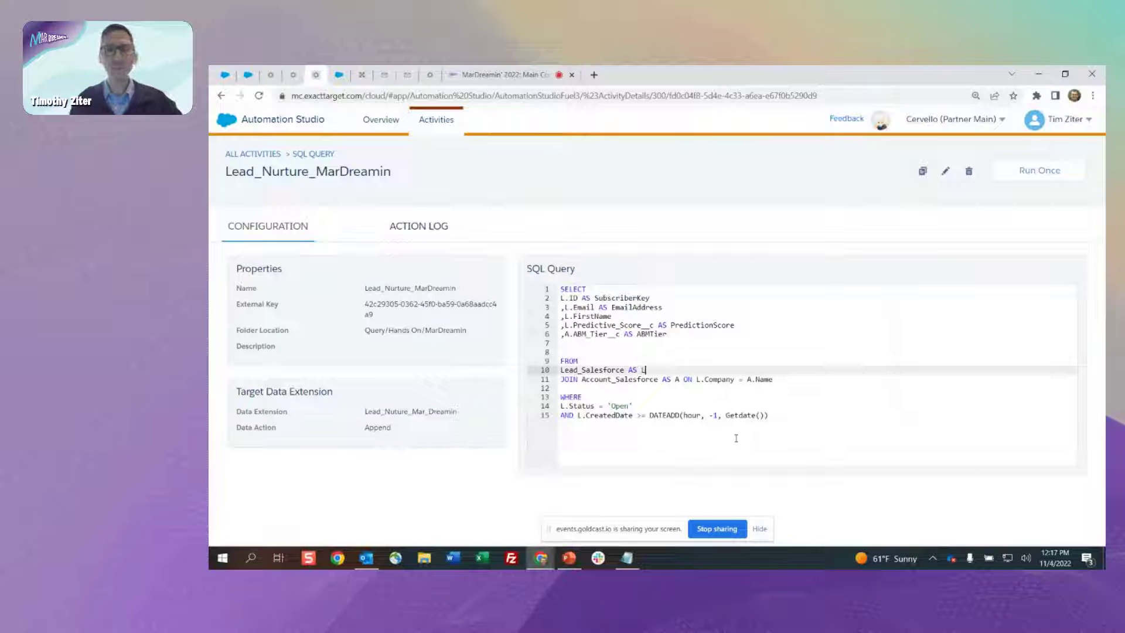
Step: Switch to DESelect Segment and review the Company-to-Name relationship between Lead_Salesforce_Sync and Account_Salesforce_Sync, leaving it without saving
{"action": "left_click", "coordinate": [365, 76]}
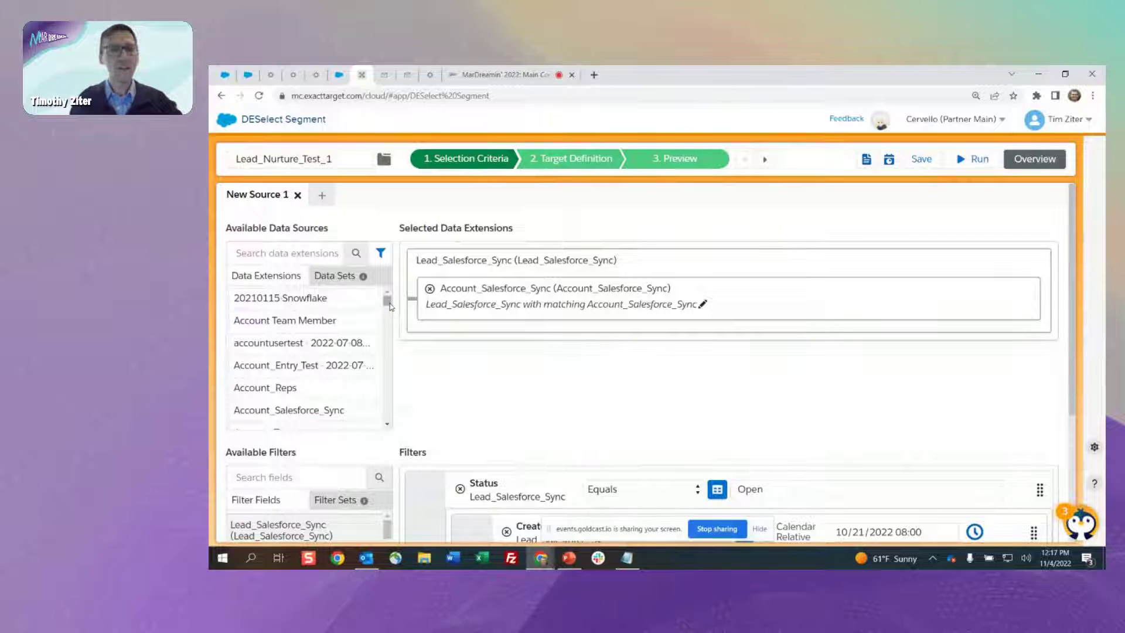
{"action": "left_click_drag", "start_coordinate": [390, 304], "coordinate": [390, 328]}
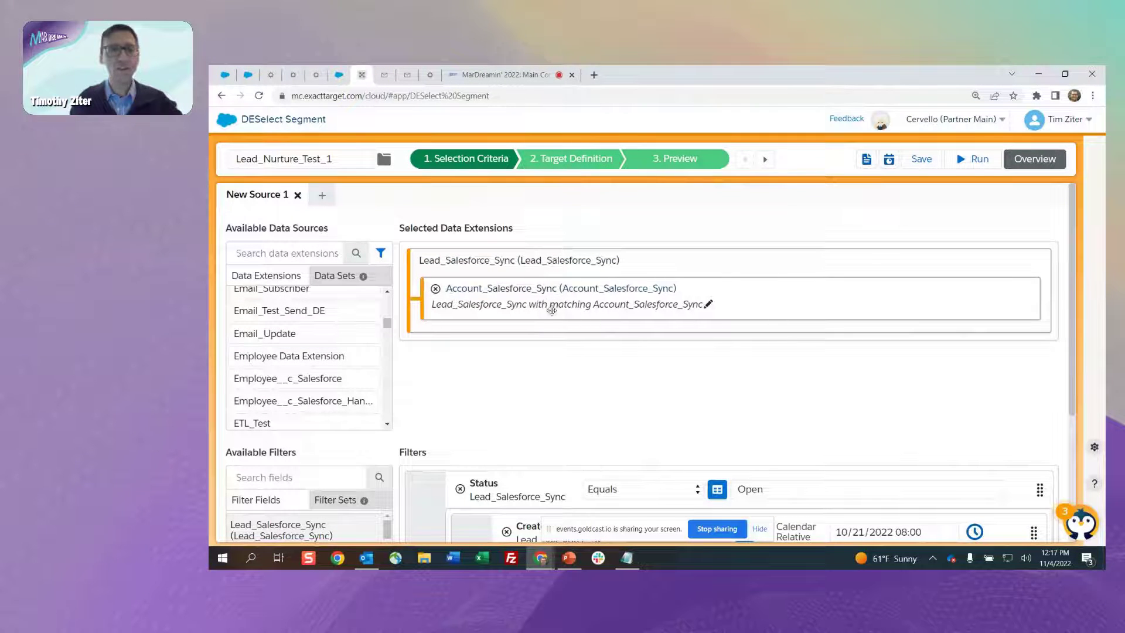
{"action": "left_click", "coordinate": [709, 304]}
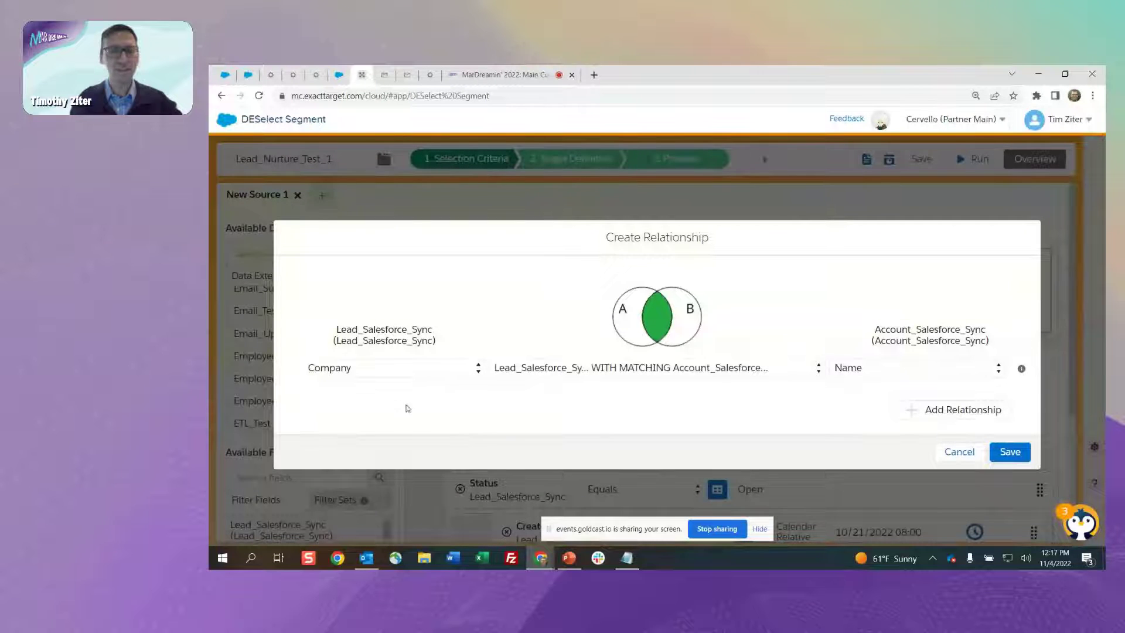
{"action": "left_click", "coordinate": [403, 374]}
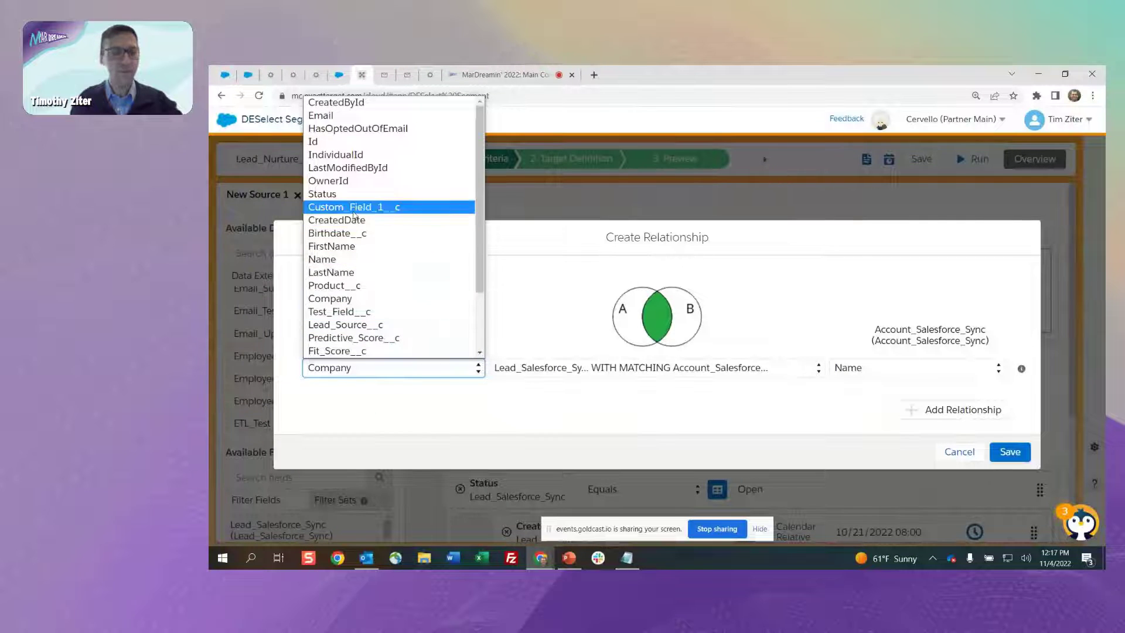
{"action": "left_click", "coordinate": [346, 299]}
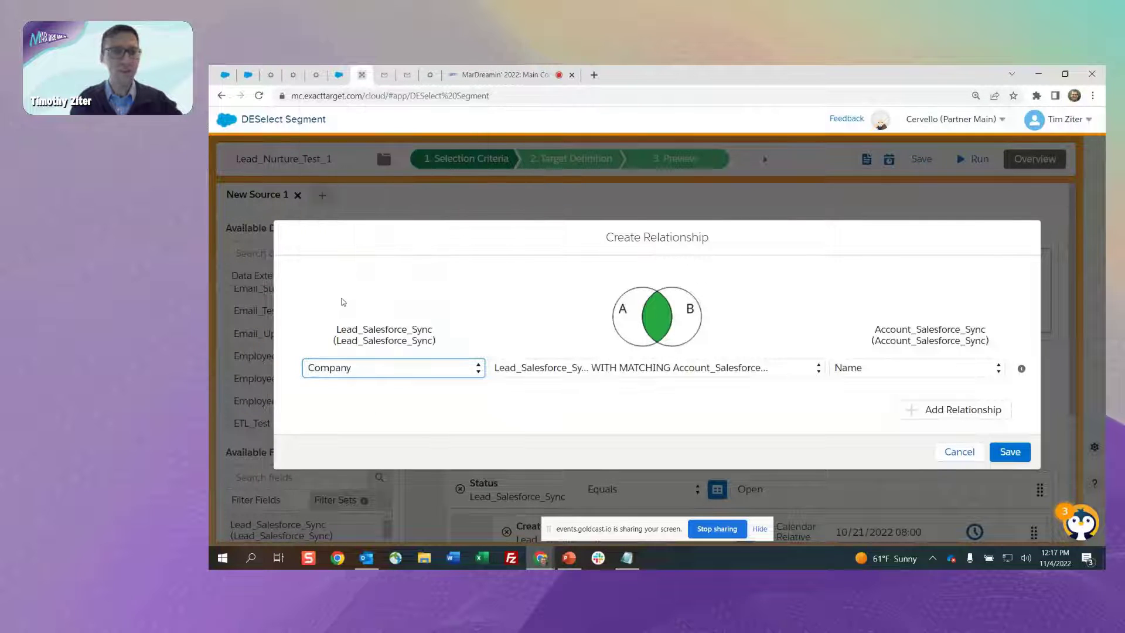
{"action": "left_click", "coordinate": [935, 369]}
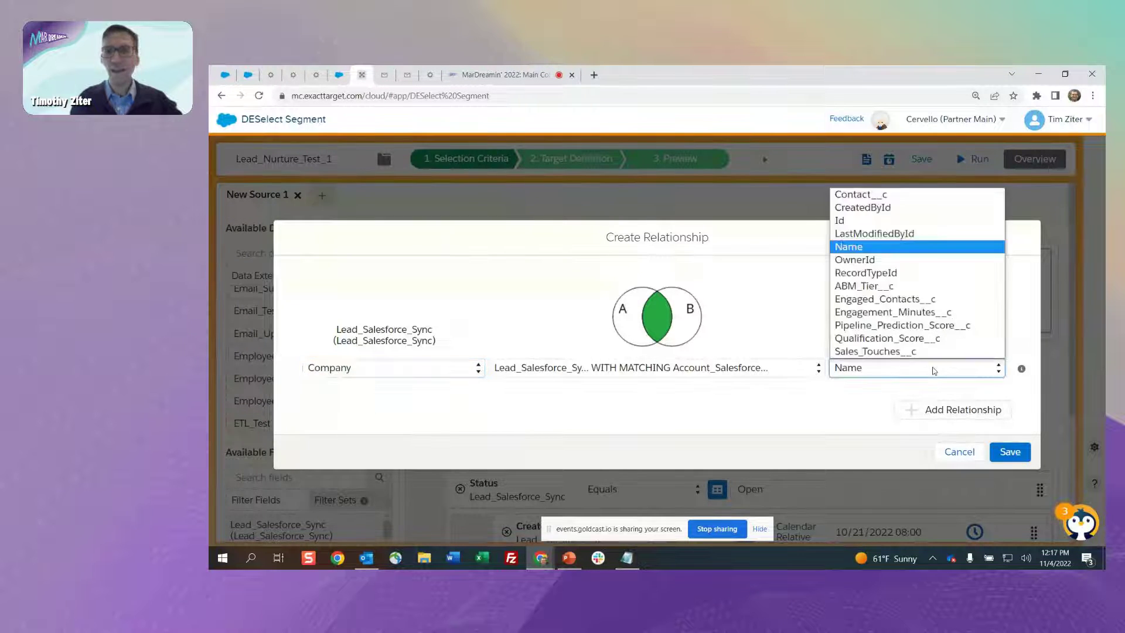
{"action": "left_click", "coordinate": [882, 247]}
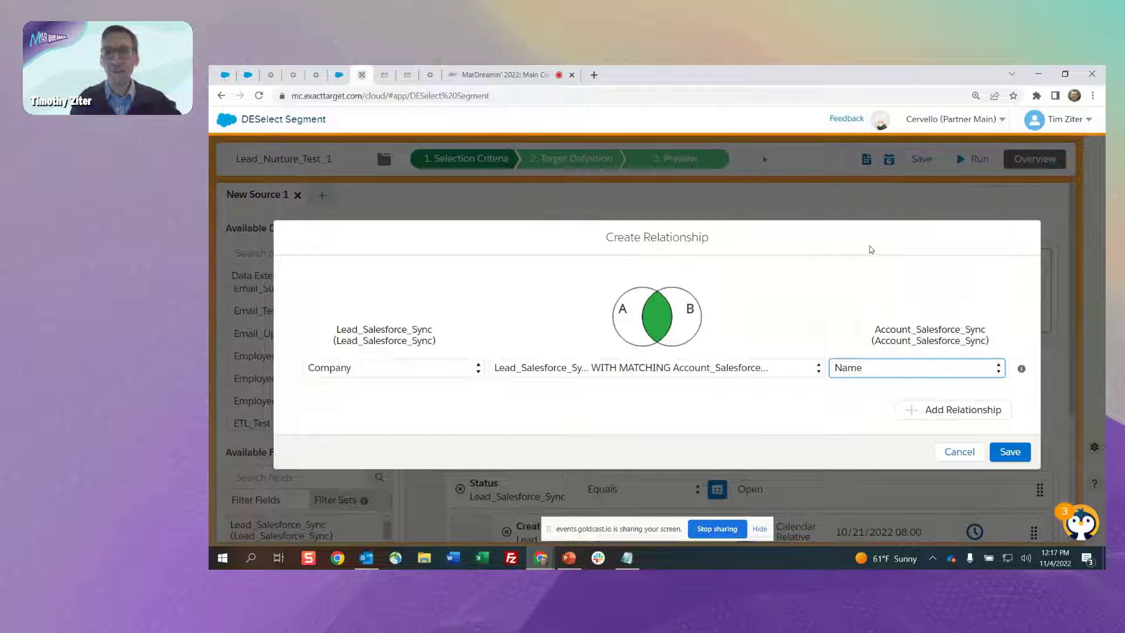
{"action": "left_click", "coordinate": [959, 456]}
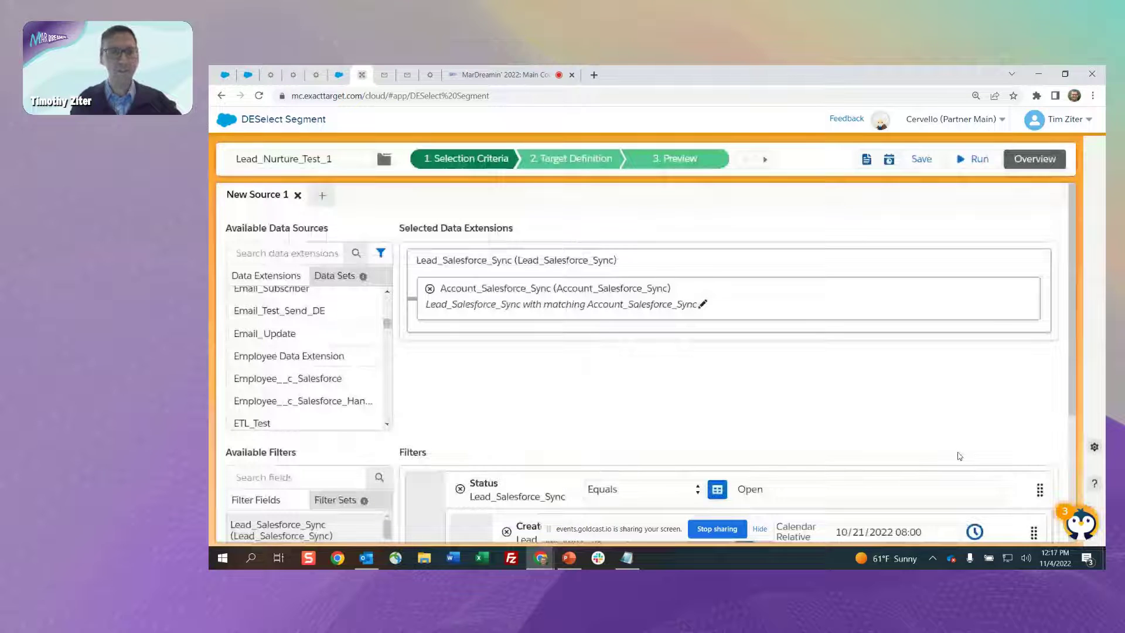
Step: Review the selection's status and date filters, and inspect the target definition's field mapping to Lead_Nurture_Final
{"action": "scroll", "coordinate": [609, 327], "scroll_direction": "down", "scroll_amount": 3}
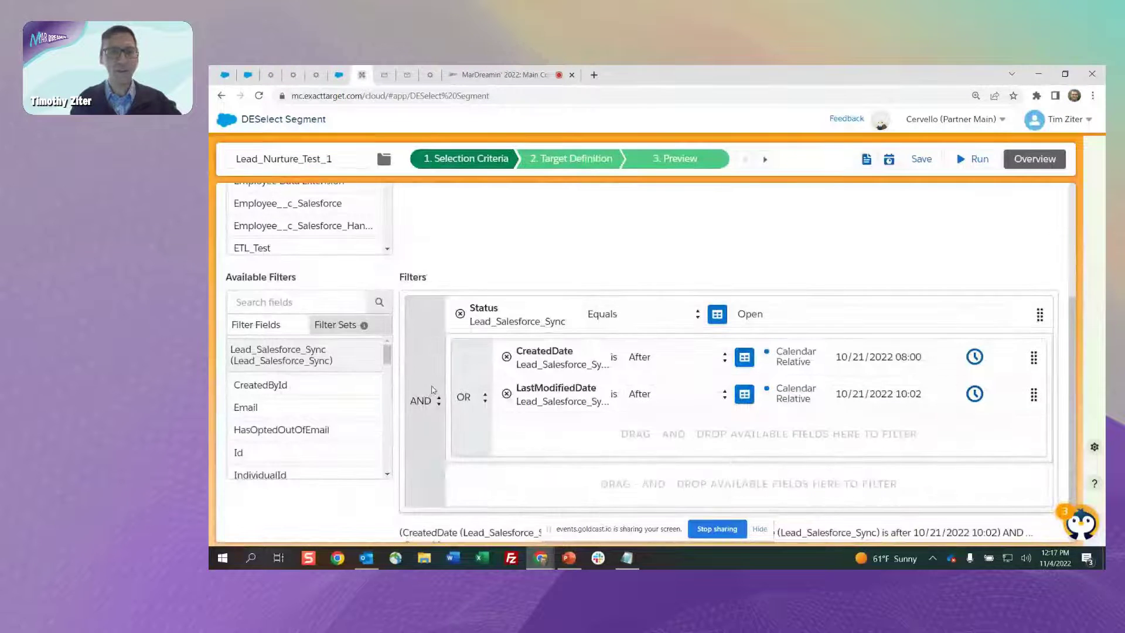
{"action": "left_click_drag", "start_coordinate": [387, 354], "coordinate": [388, 417]}
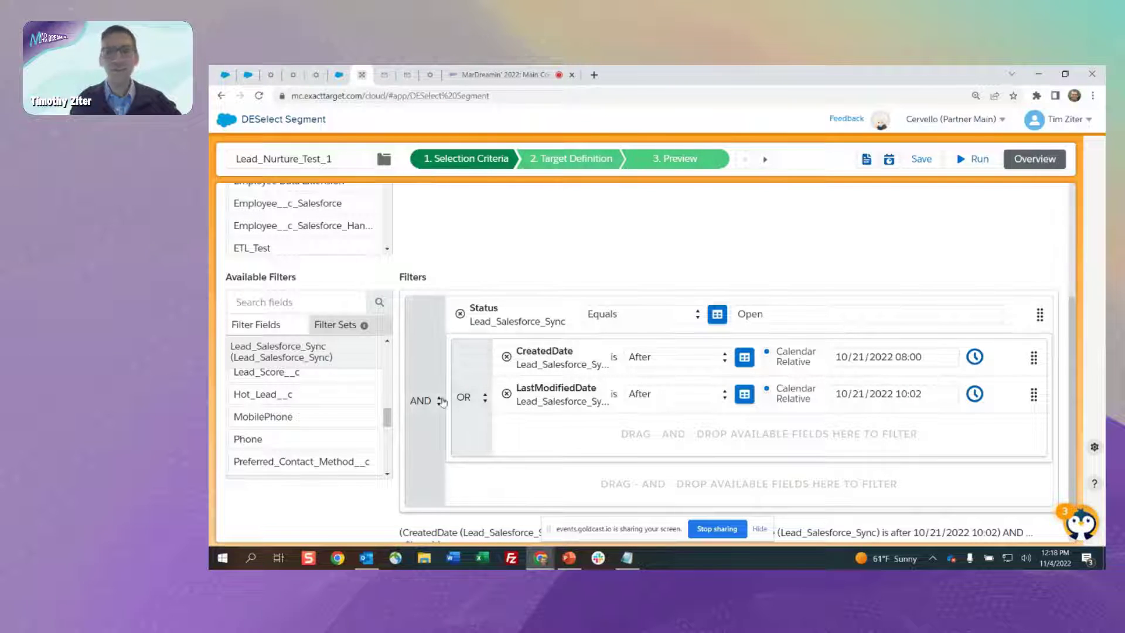
{"action": "scroll", "coordinate": [598, 274], "scroll_direction": "up", "scroll_amount": 1}
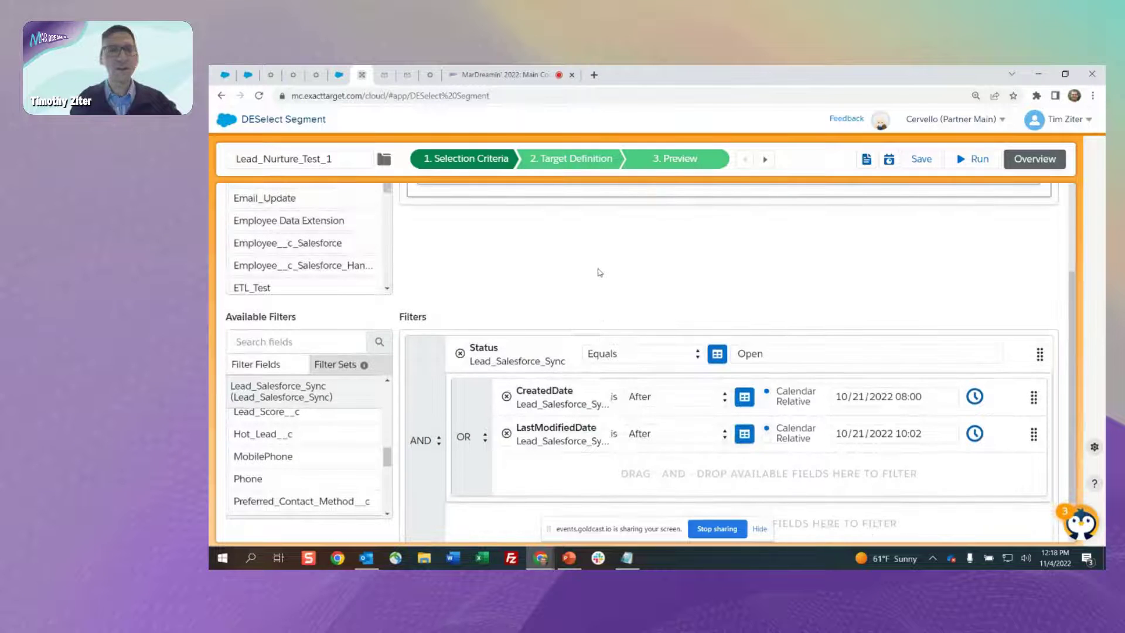
{"action": "left_click", "coordinate": [579, 159]}
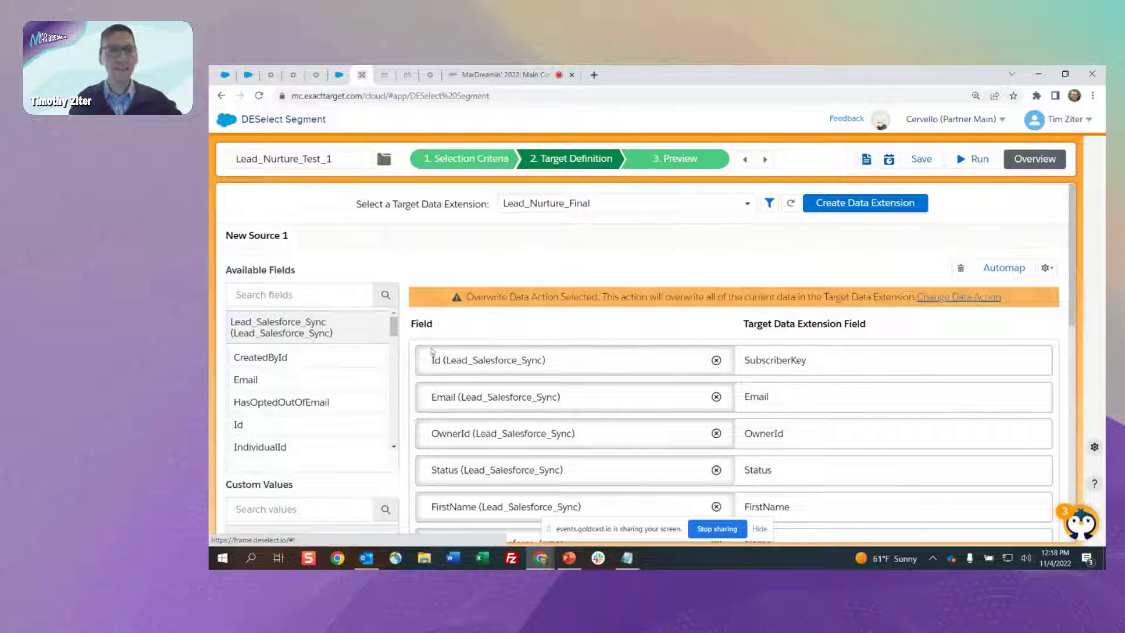
{"action": "left_click_drag", "start_coordinate": [395, 331], "coordinate": [392, 380]}
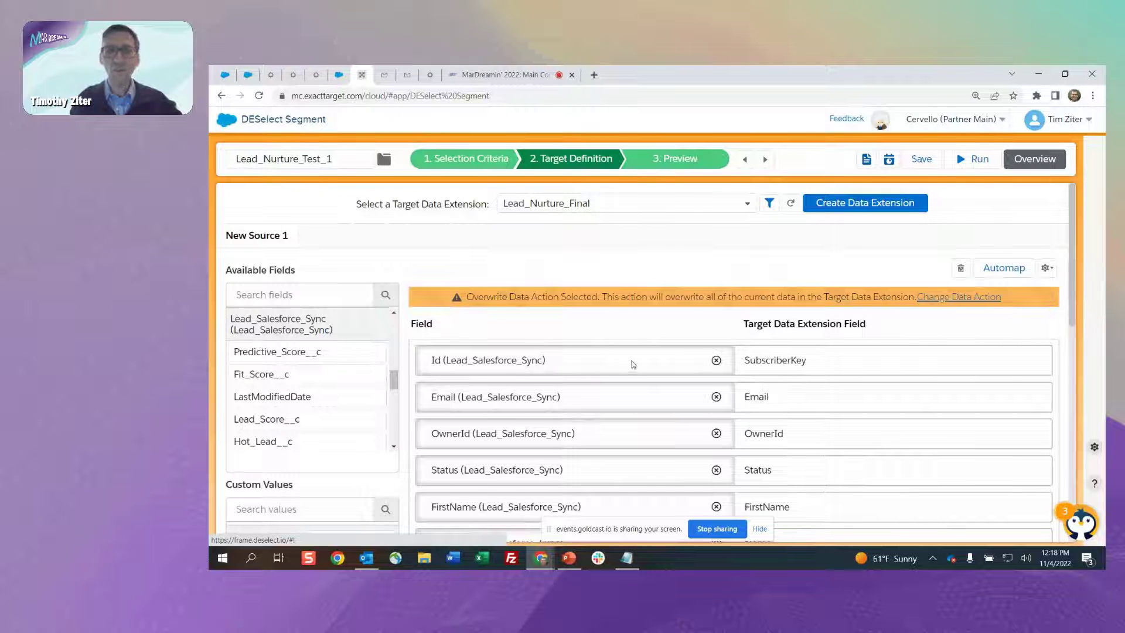
Step: Examine the rest of the source-to-target field mapping for Lead_Nurture_Final, down to the custom values and Preferred_Contact_Method__c
{"action": "scroll", "coordinate": [637, 366], "scroll_direction": "down", "scroll_amount": 4}
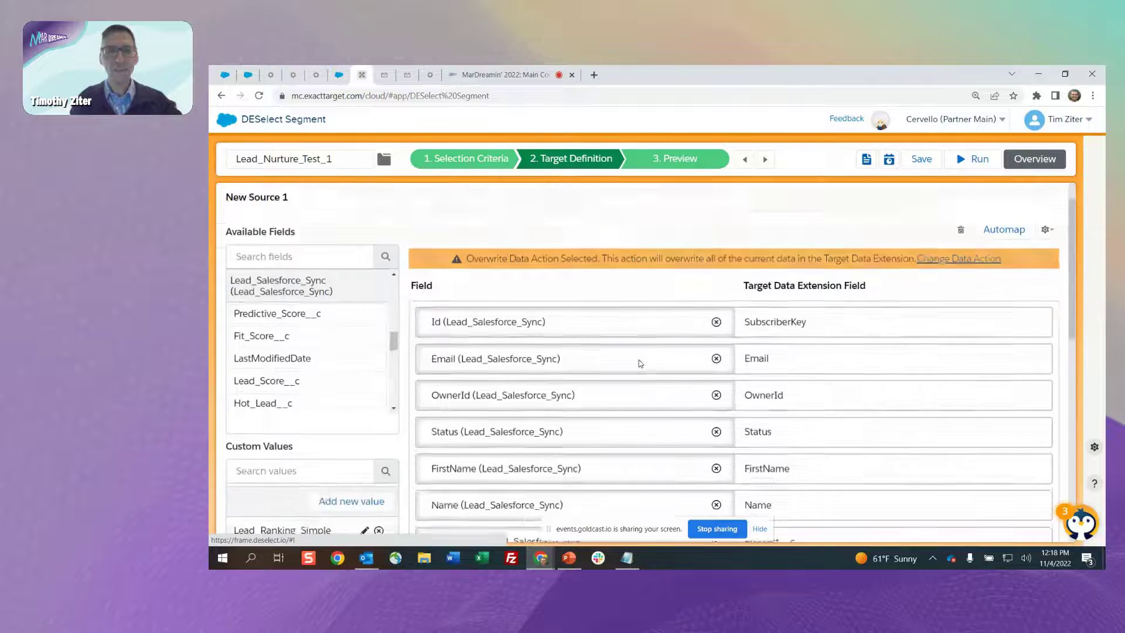
{"action": "scroll", "coordinate": [640, 363], "scroll_direction": "down", "scroll_amount": 3}
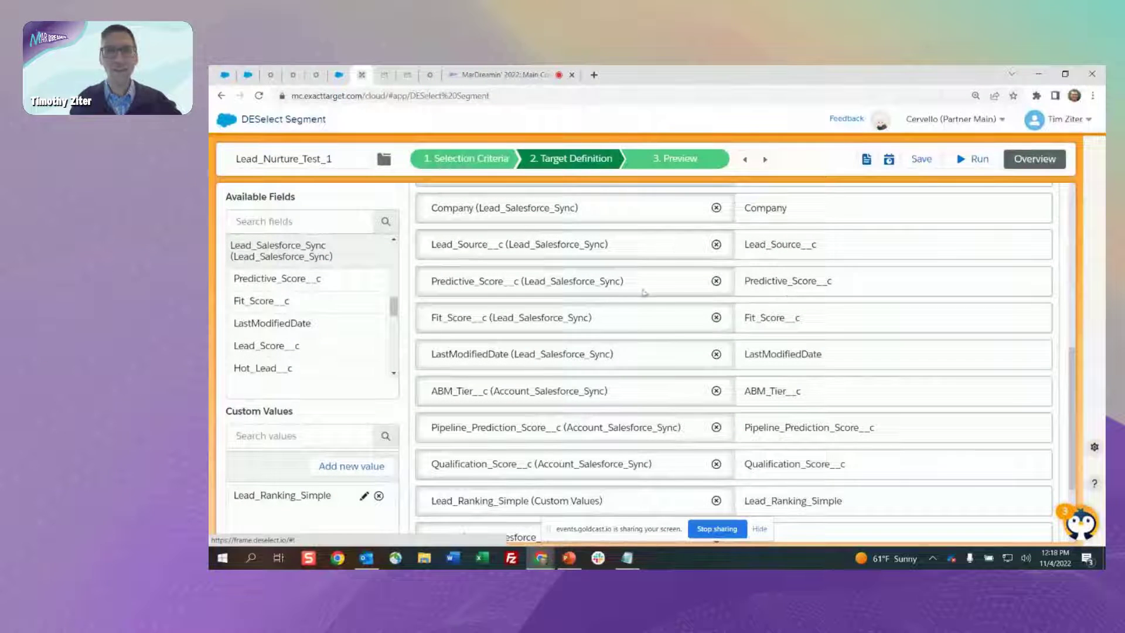
{"action": "scroll", "coordinate": [627, 299], "scroll_direction": "down", "scroll_amount": 1}
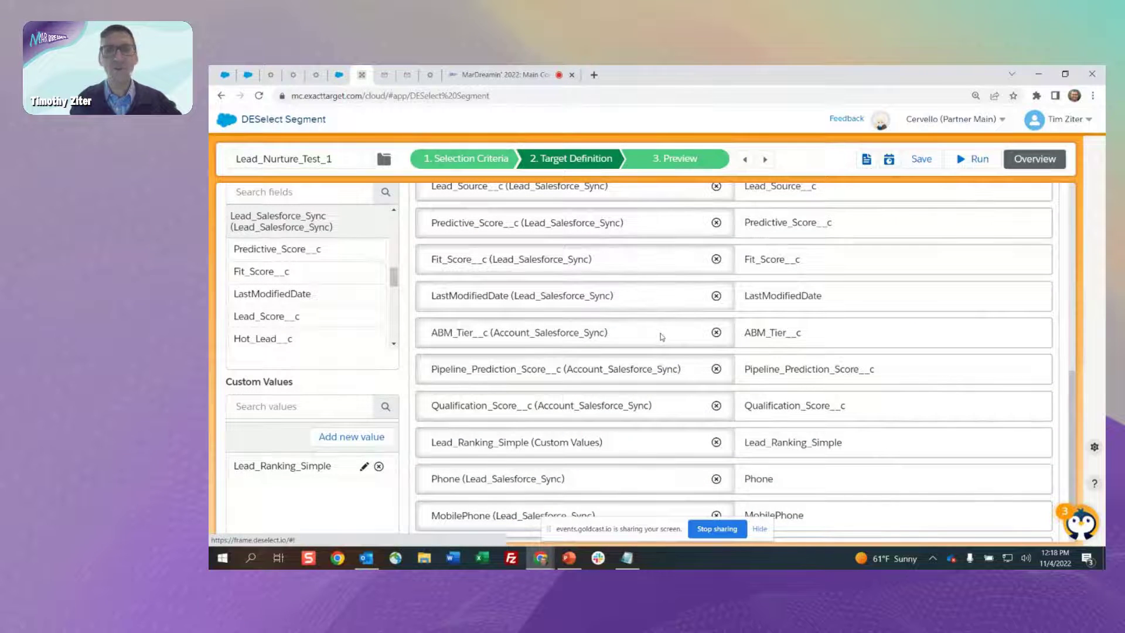
{"action": "scroll", "coordinate": [659, 338], "scroll_direction": "down", "scroll_amount": 1}
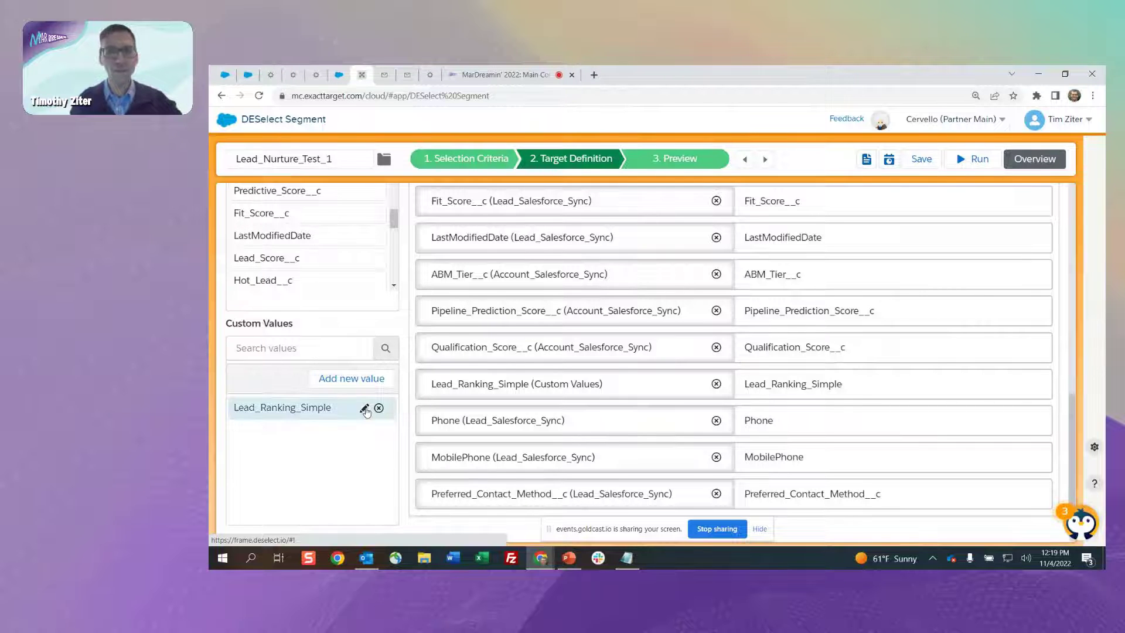
Step: Review the Hot, Warm and Cold Rank criteria of the Lead_Ranking_Simple custom value, including the Hot Rank filters, leaving them without saving
{"action": "left_click", "coordinate": [364, 408]}
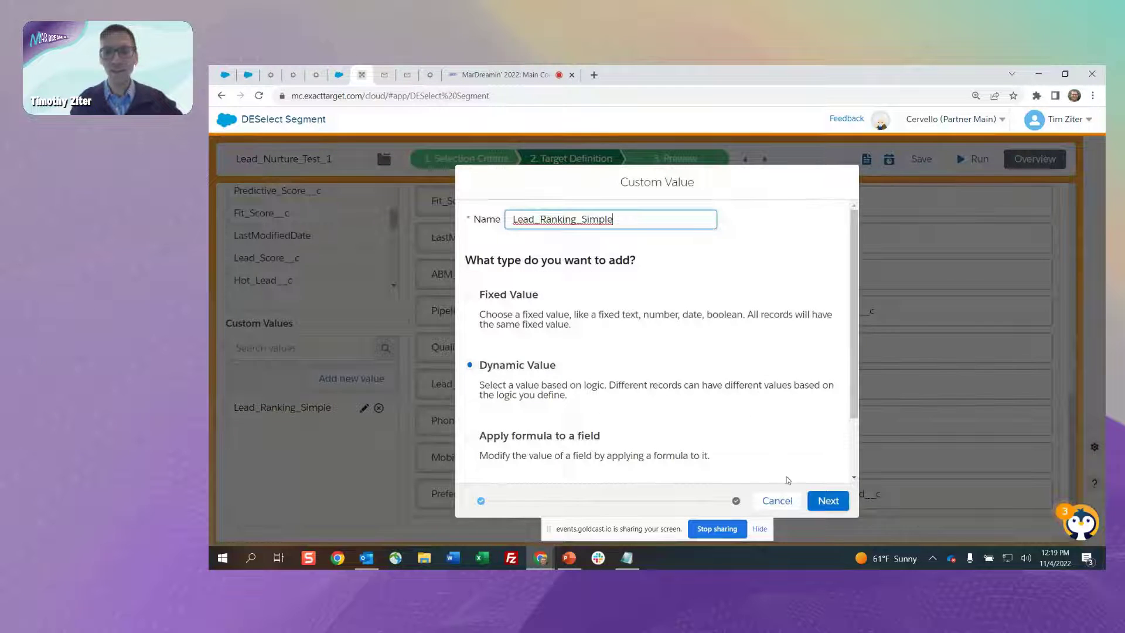
{"action": "left_click", "coordinate": [821, 504]}
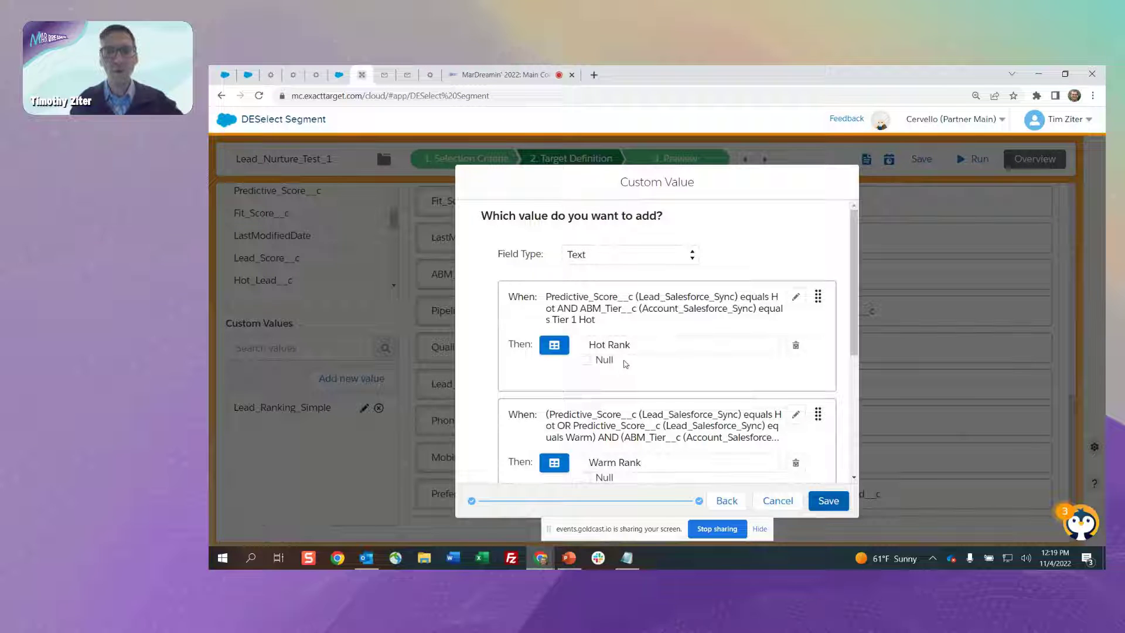
{"action": "left_click", "coordinate": [796, 296]}
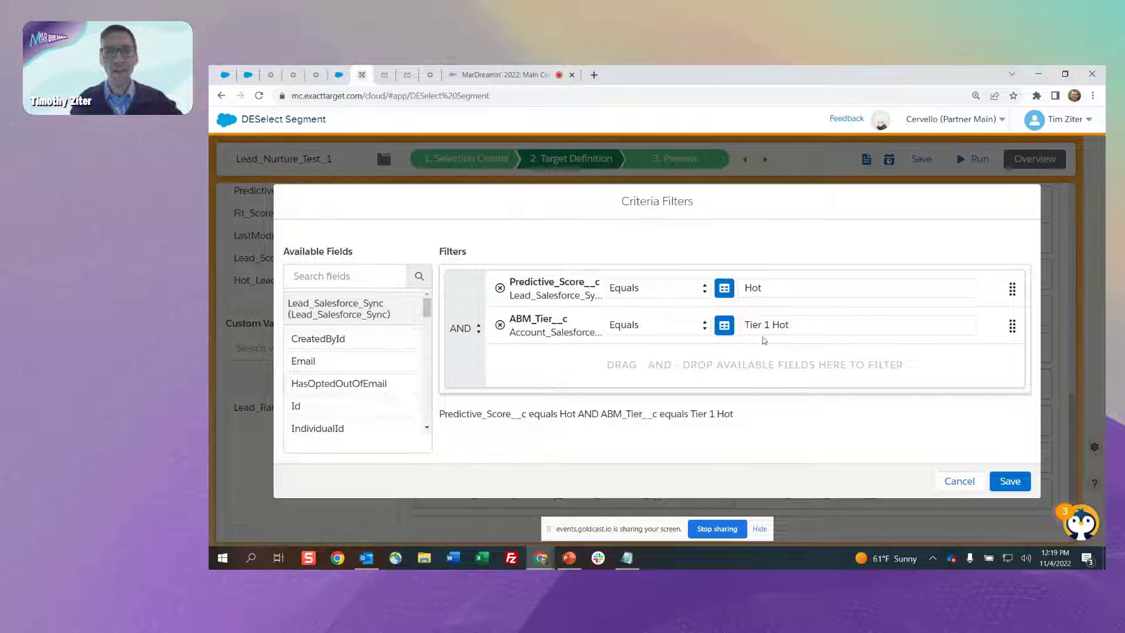
{"action": "left_click", "coordinate": [959, 481]}
{"action": "scroll", "coordinate": [694, 379], "scroll_direction": "down", "scroll_amount": 2}
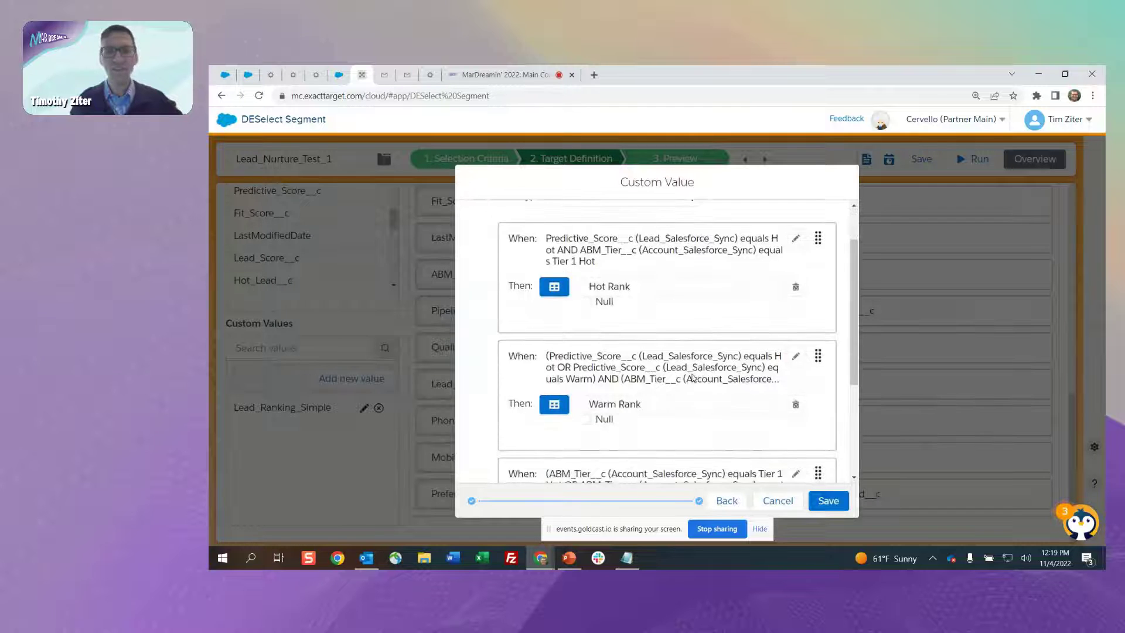
{"action": "scroll", "coordinate": [693, 378], "scroll_direction": "down", "scroll_amount": 1}
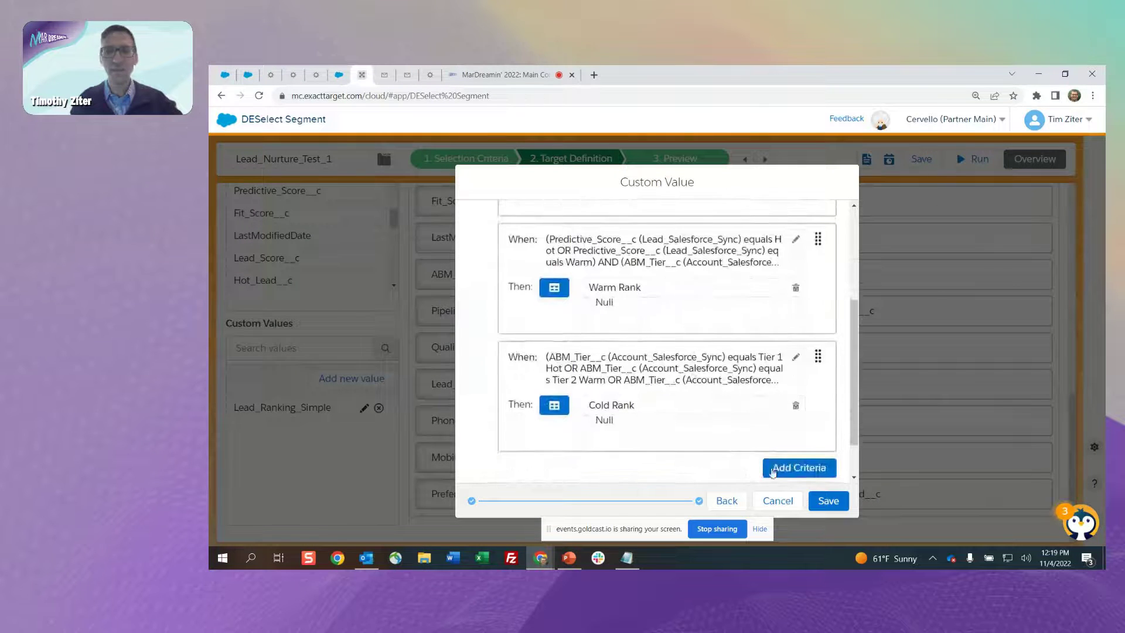
{"action": "left_click", "coordinate": [778, 502]}
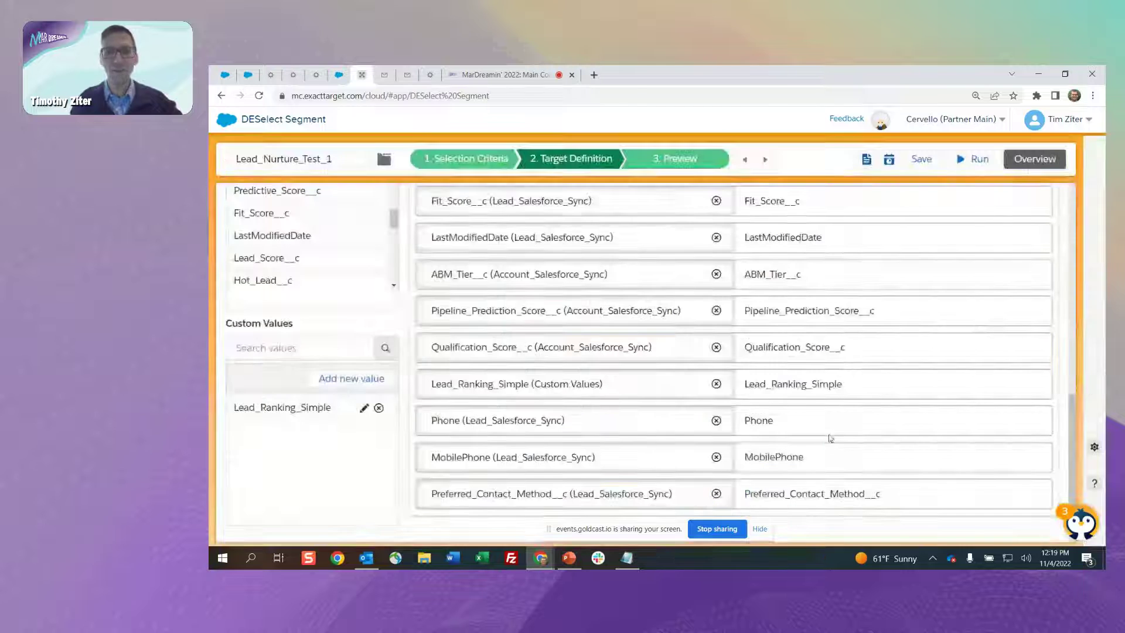
{"action": "scroll", "coordinate": [1014, 333], "scroll_direction": "up", "scroll_amount": 4}
{"action": "scroll", "coordinate": [1013, 332], "scroll_direction": "up", "scroll_amount": 6}
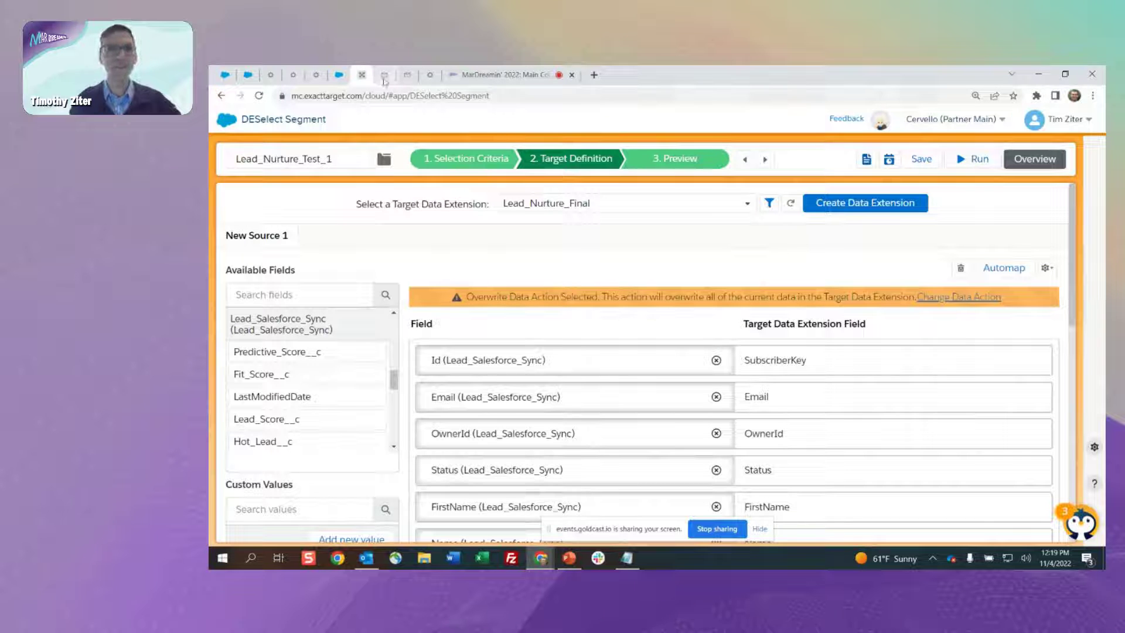
Step: Switch to Email Studio and examine the fields and records of Lead_Nurture_Final, including the tier, score and Lead_Ranking_Simple columns
{"action": "left_click", "coordinate": [383, 75]}
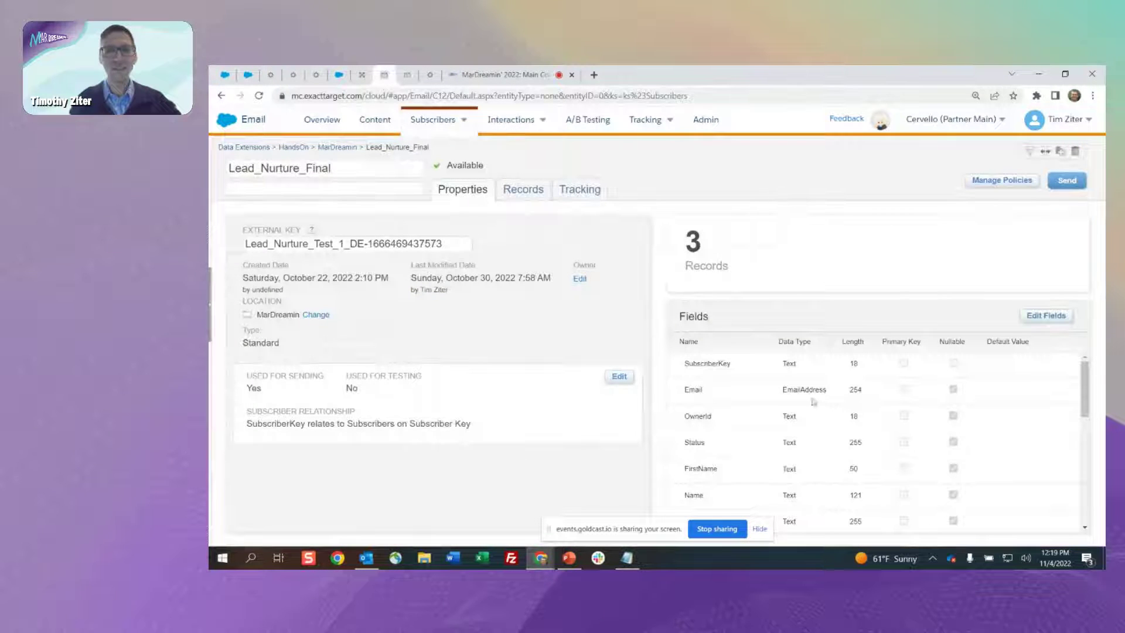
{"action": "scroll", "coordinate": [823, 402], "scroll_direction": "down", "scroll_amount": 5}
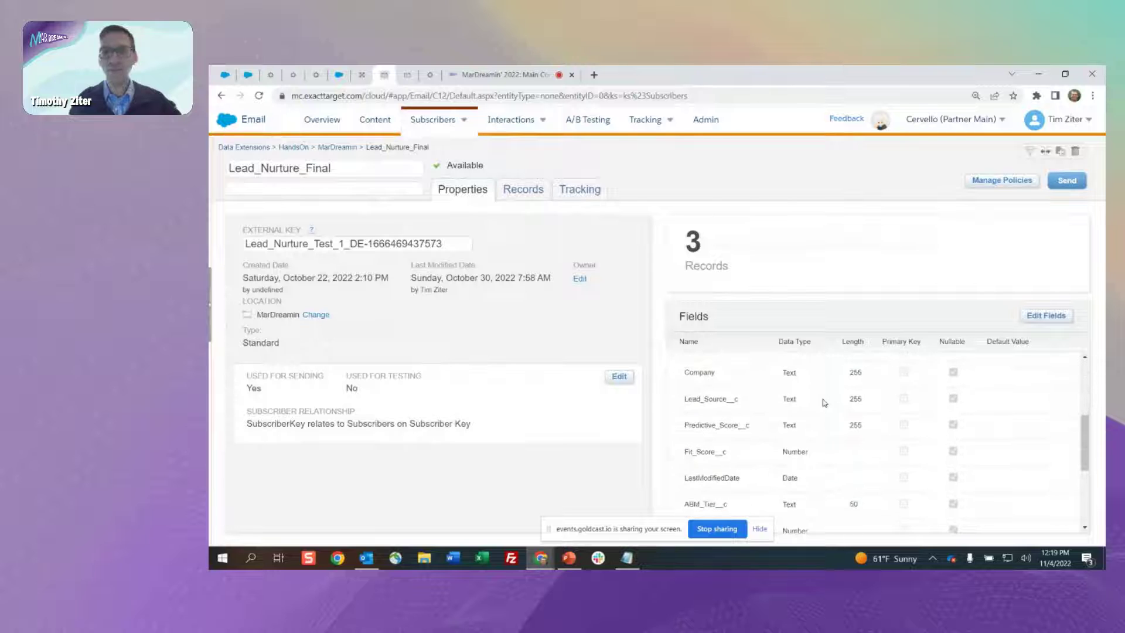
{"action": "left_click", "coordinate": [525, 192]}
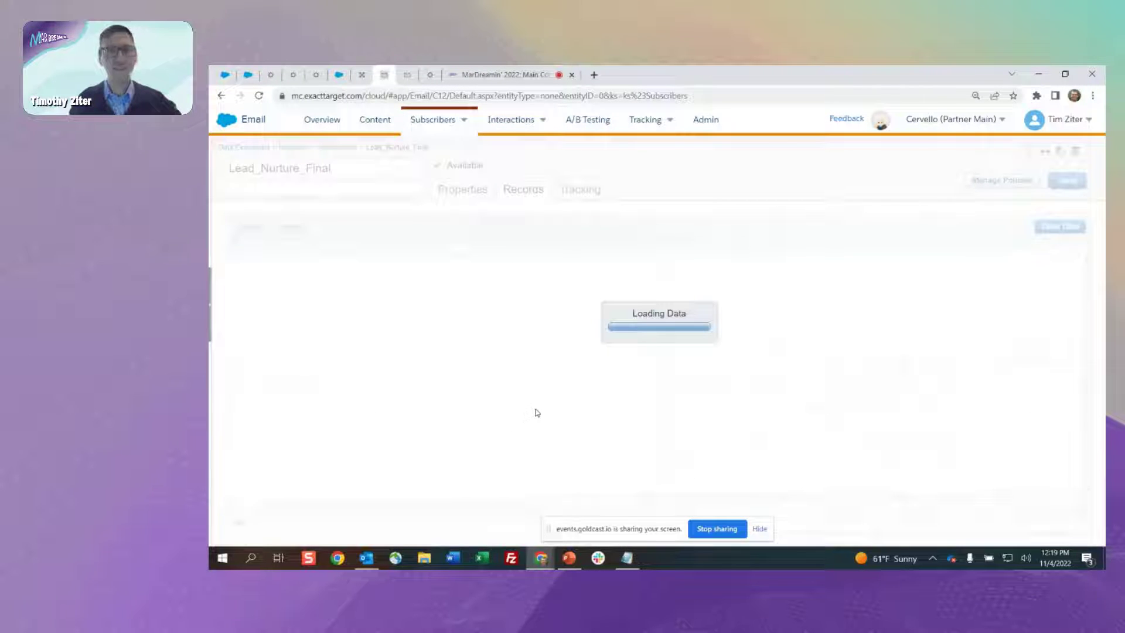
{"action": "left_click_drag", "start_coordinate": [495, 504], "coordinate": [786, 515]}
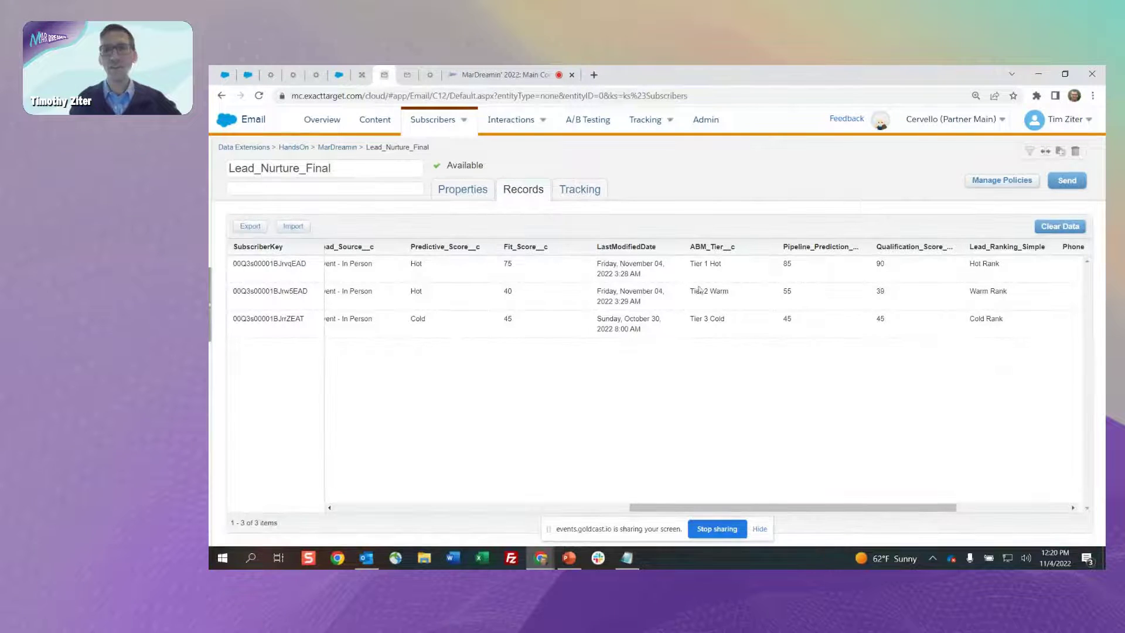
Step: Switch to Automation Studio and pause the hourly schedule of the Lead_Nurture_Test_1 automation
{"action": "left_click", "coordinate": [431, 76]}
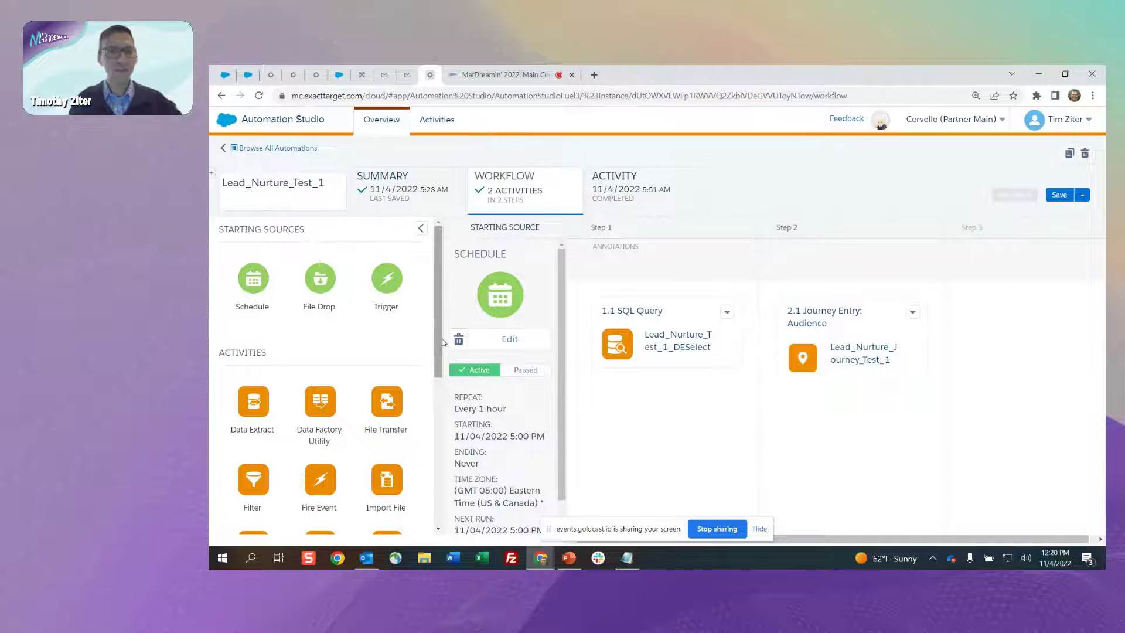
{"action": "left_click_drag", "start_coordinate": [439, 341], "coordinate": [440, 459]}
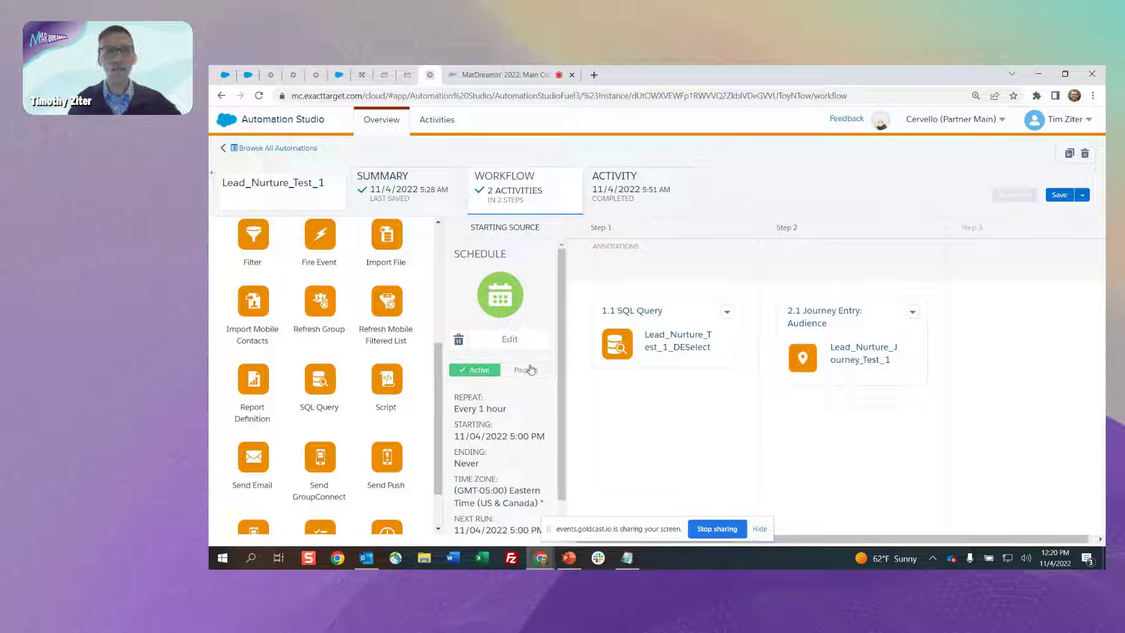
{"action": "left_click", "coordinate": [525, 370]}
{"action": "left_click", "coordinate": [826, 328]}
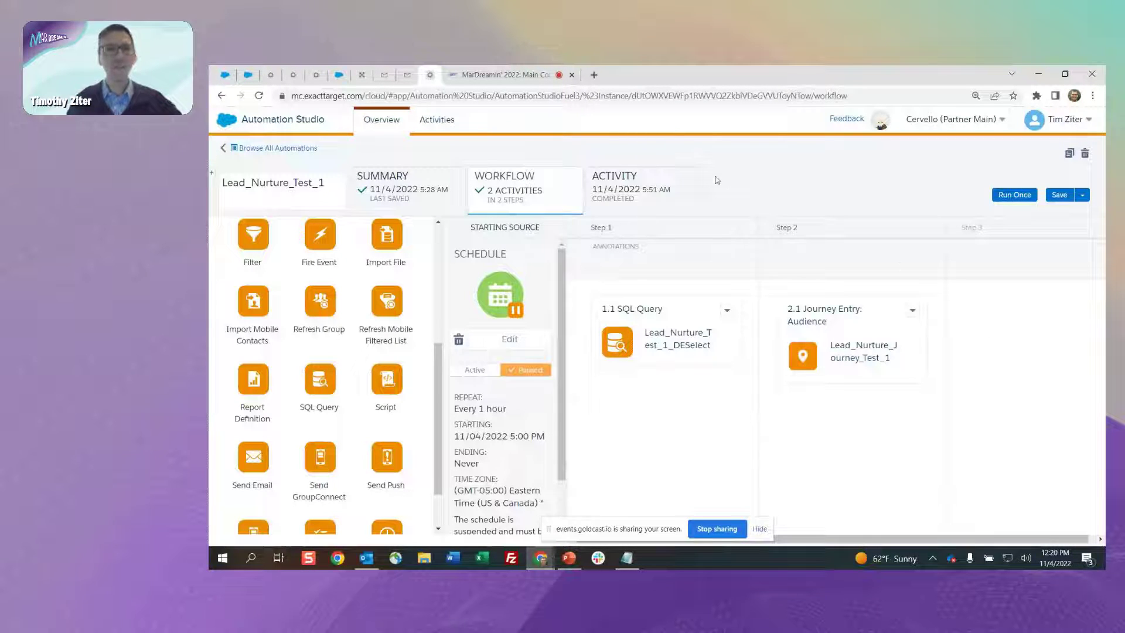
Step: Switch to Journey Builder, view Lead_Nurture_Journey_Test_1, and check the version list of the Hot_Lead_Test journey
{"action": "left_click", "coordinate": [271, 74]}
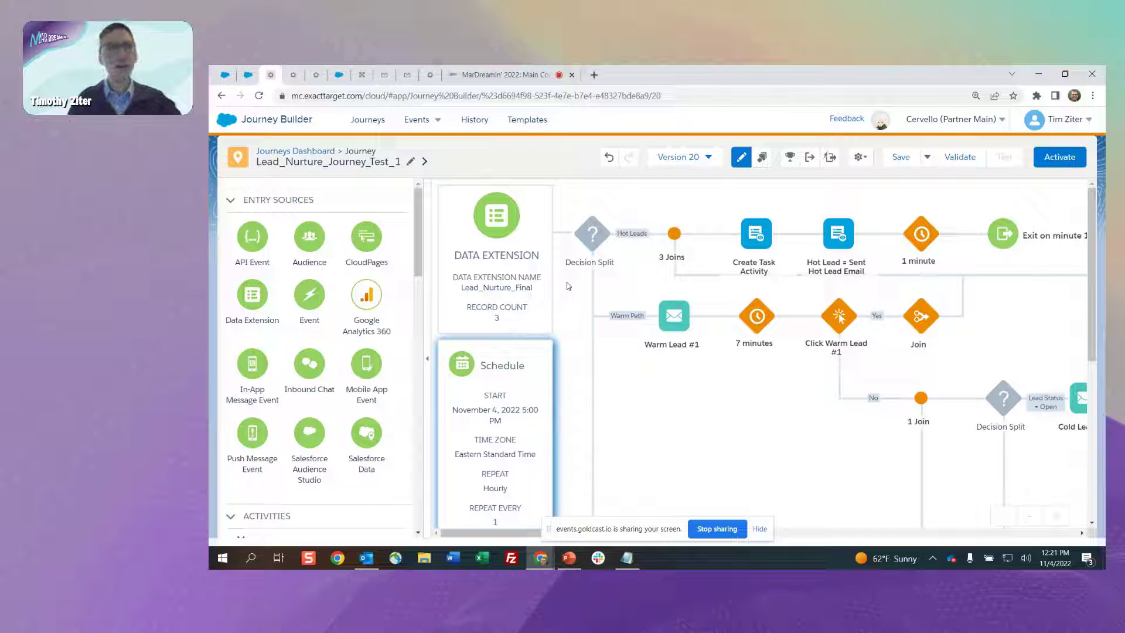
{"action": "left_click", "coordinate": [293, 75]}
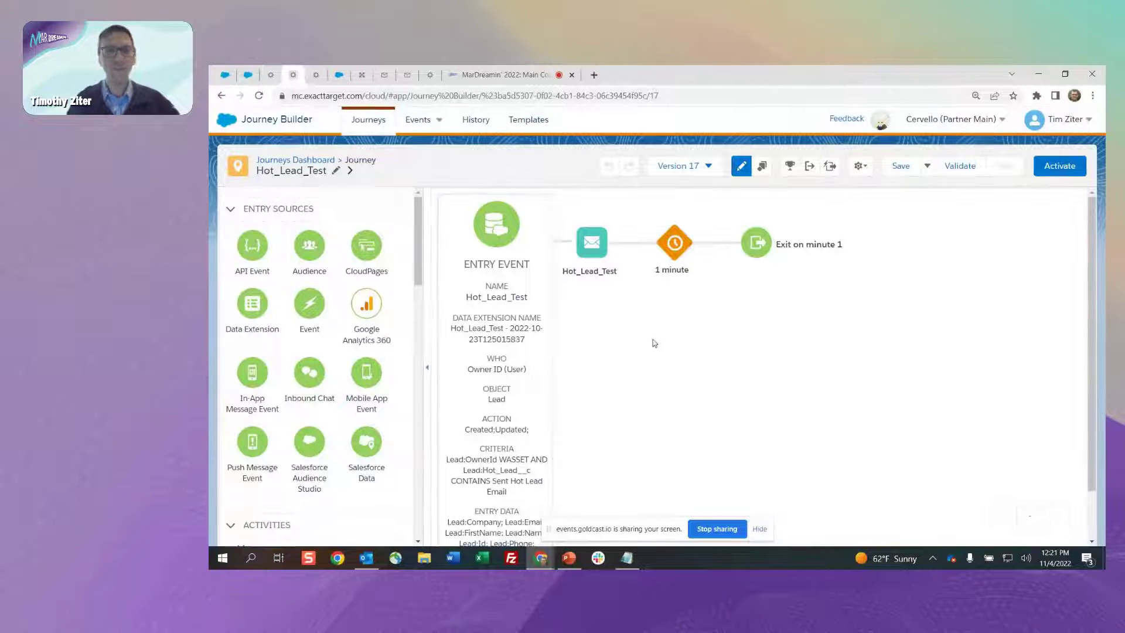
{"action": "left_click", "coordinate": [708, 169]}
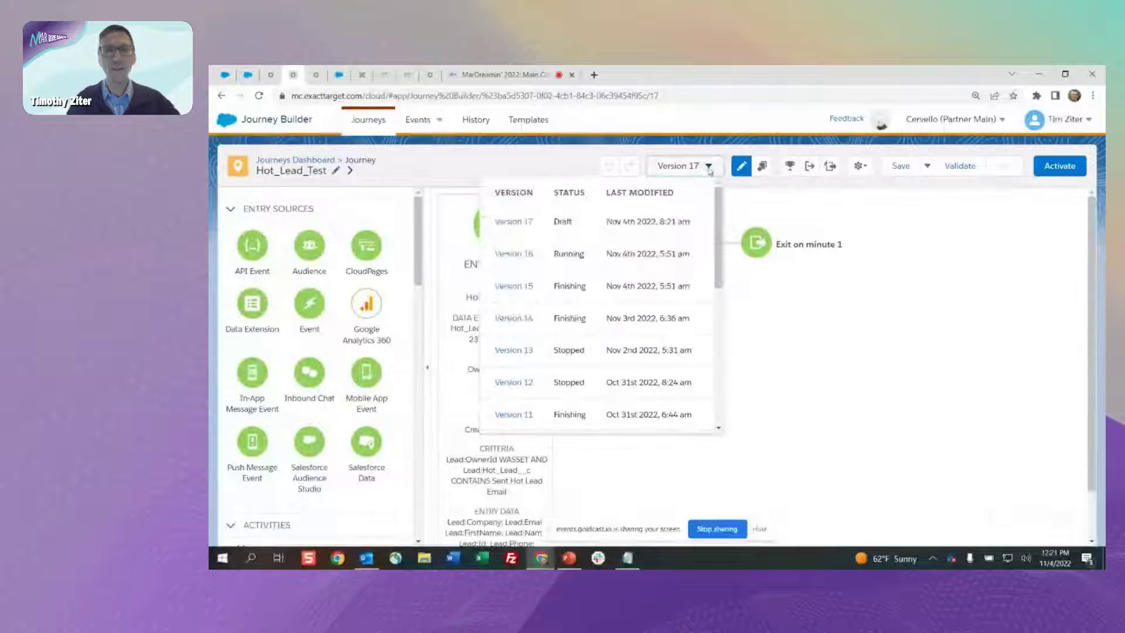
{"action": "left_click", "coordinate": [741, 333]}
Step: Replace the entry event of Hot_Lead_Test version 17 with a new entry source of type Salesforce Data
{"action": "left_click", "coordinate": [540, 207]}
{"action": "left_click", "coordinate": [653, 243]}
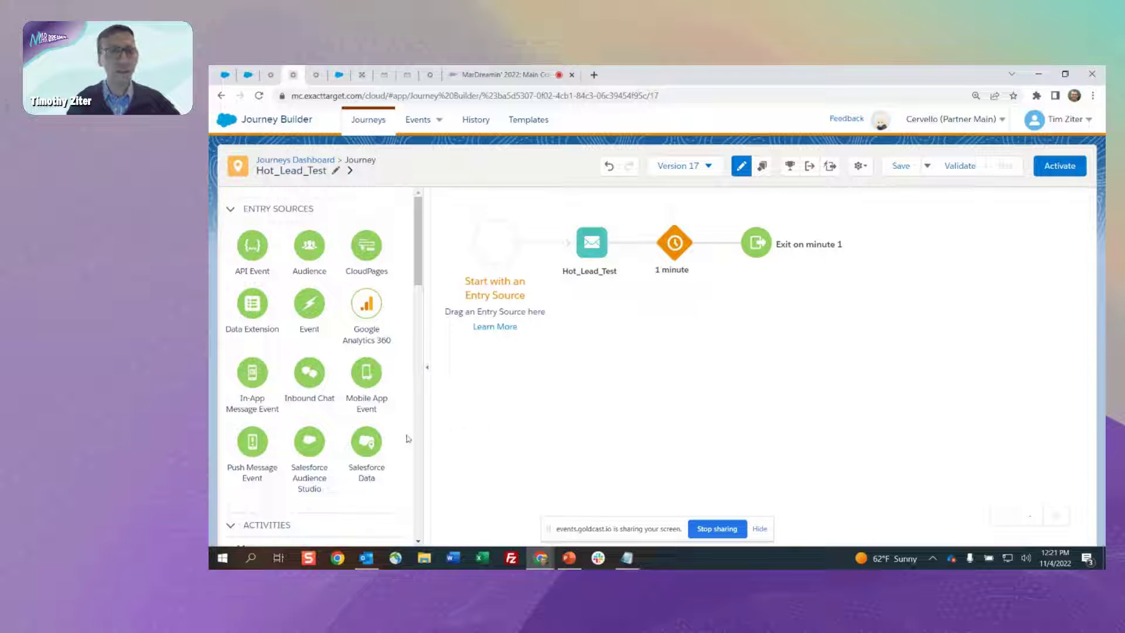
{"action": "left_click_drag", "start_coordinate": [363, 443], "coordinate": [495, 245]}
{"action": "left_click", "coordinate": [500, 252]}
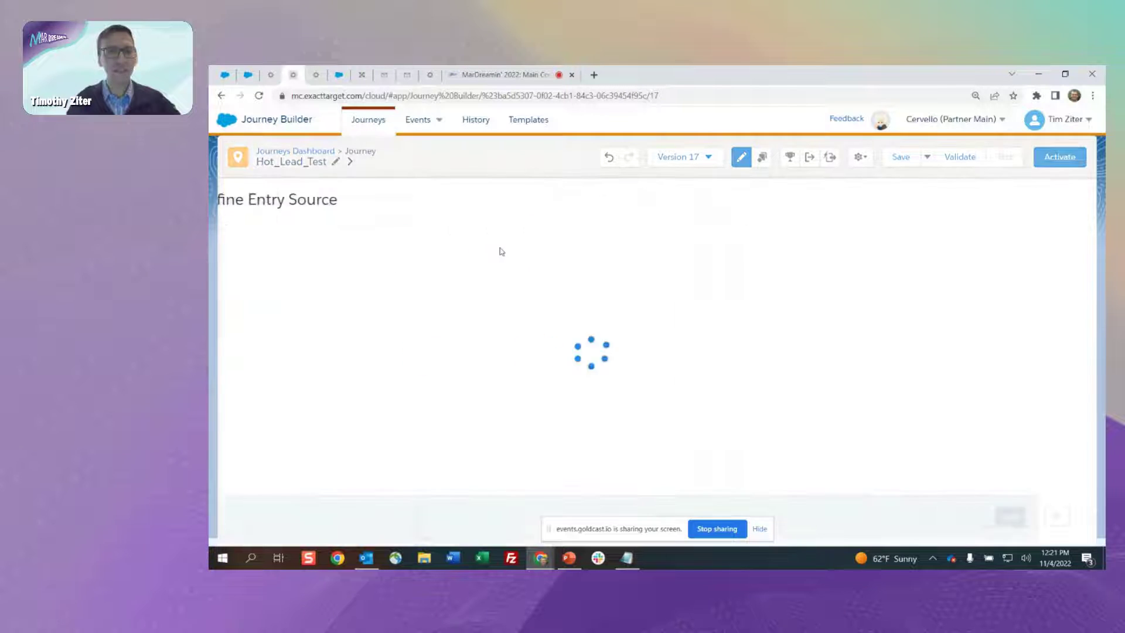
{"action": "left_click", "coordinate": [757, 300]}
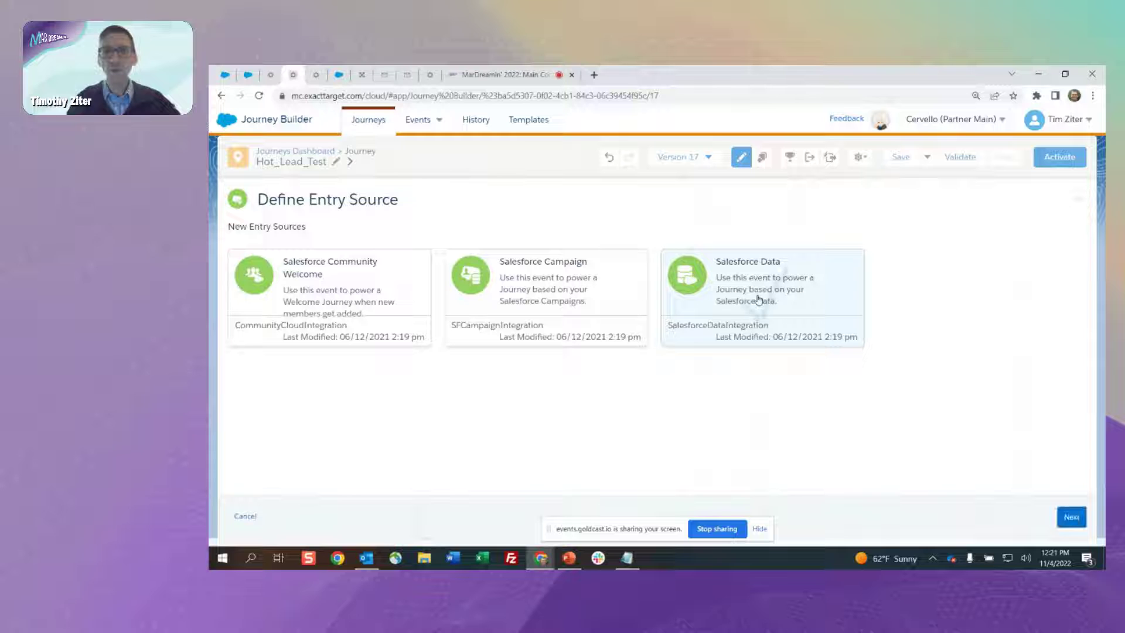
{"action": "left_click", "coordinate": [1082, 518]}
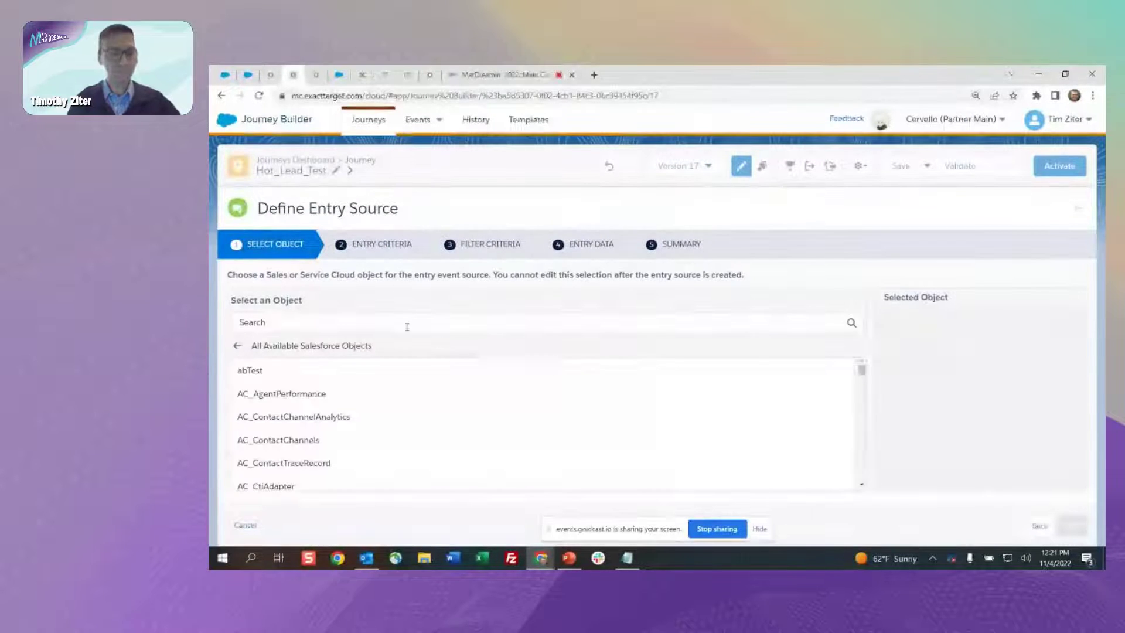
Step: Choose the Lead object for the entry source and set Owner ID (User) as who to inject into the journey
{"action": "left_click", "coordinate": [373, 319]}
{"action": "type", "text": "lead"}
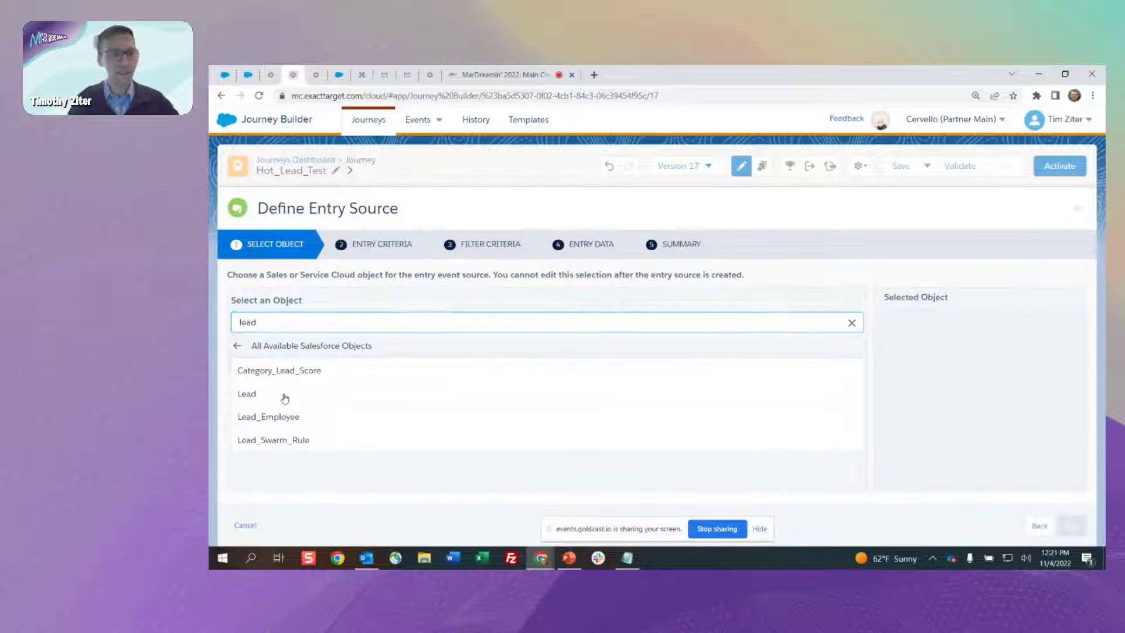
{"action": "left_click", "coordinate": [283, 396]}
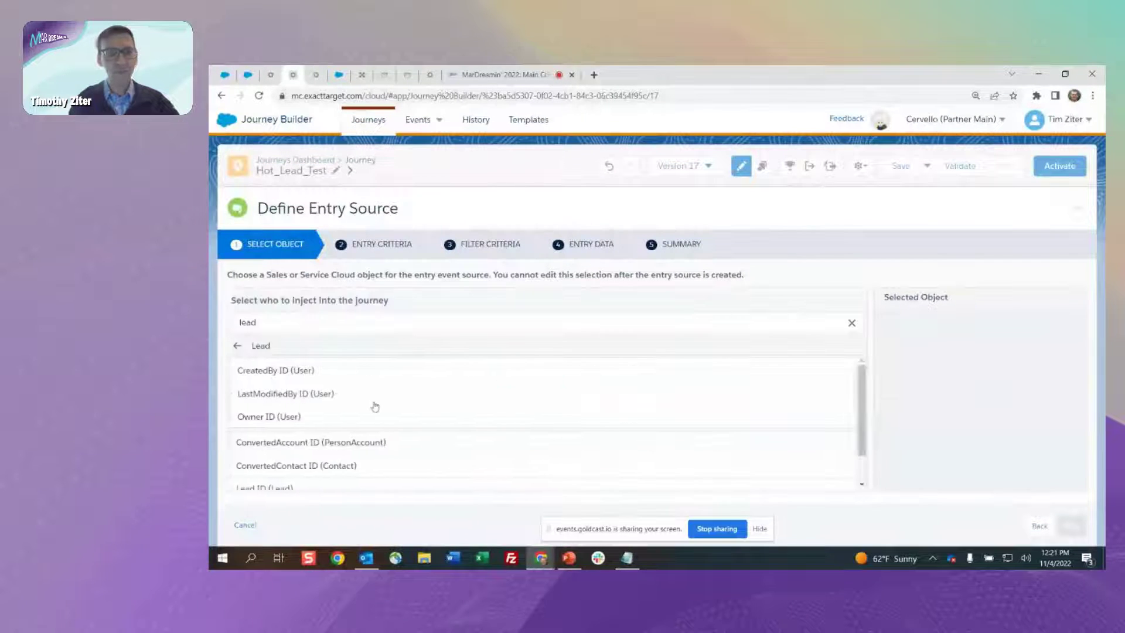
{"action": "scroll", "coordinate": [456, 406], "scroll_direction": "down", "scroll_amount": 2}
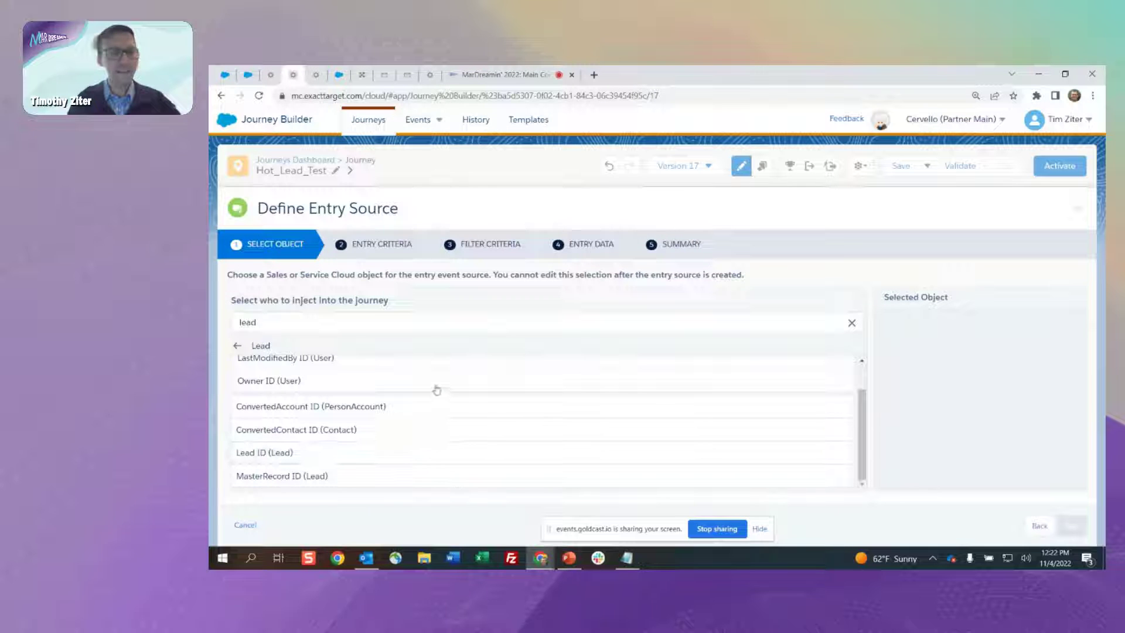
{"action": "scroll", "coordinate": [436, 389], "scroll_direction": "up", "scroll_amount": 1}
{"action": "left_click", "coordinate": [288, 416]}
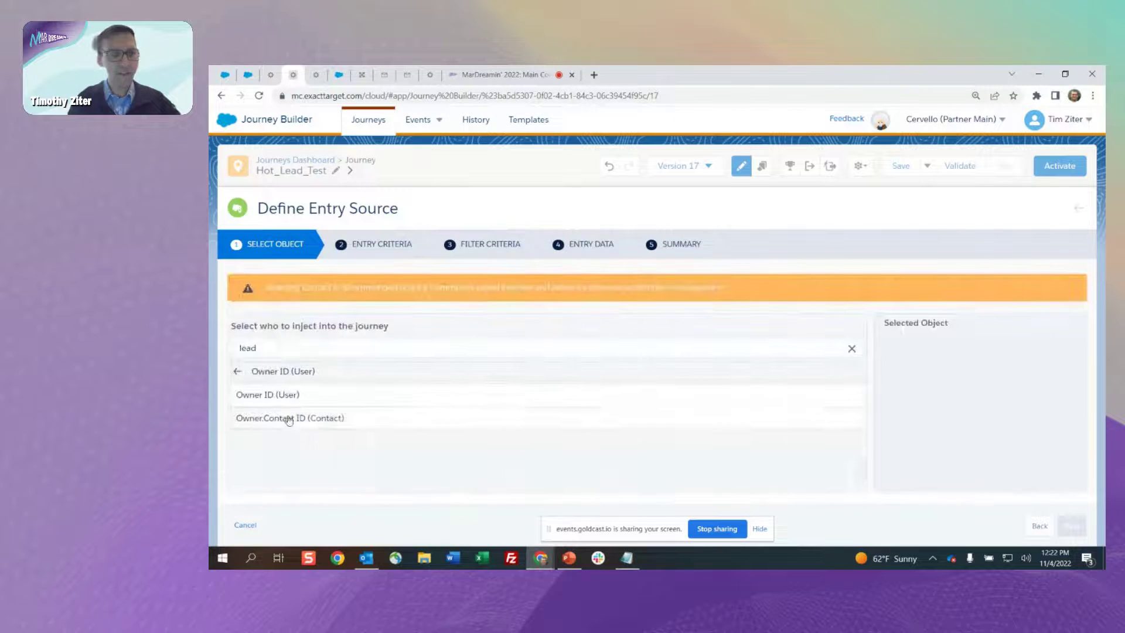
{"action": "left_click", "coordinate": [318, 402]}
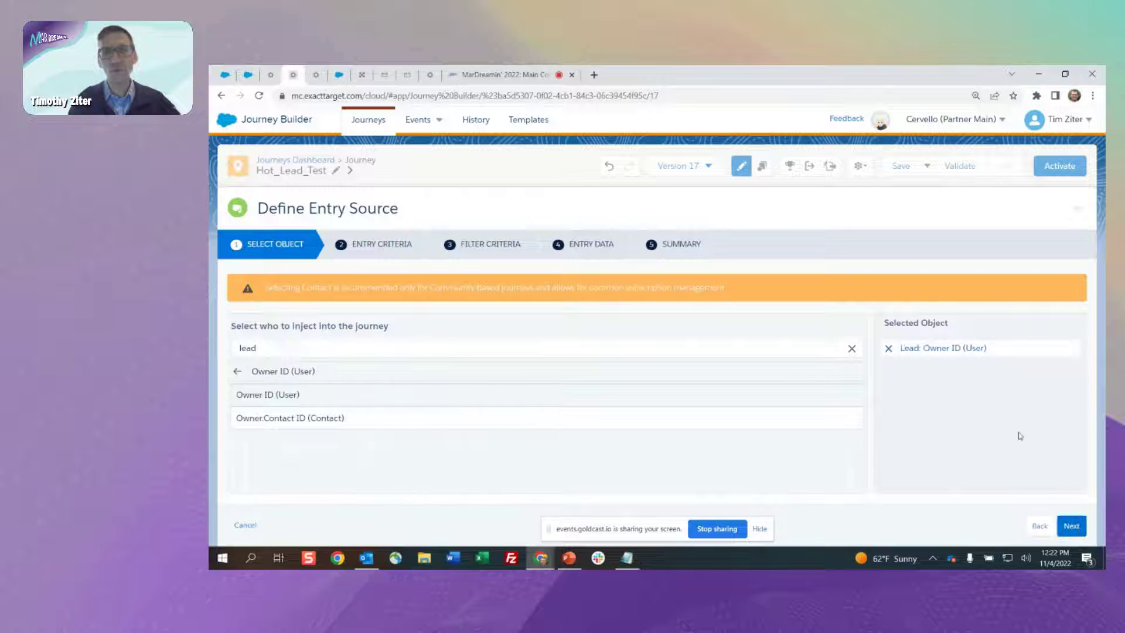
{"action": "left_click", "coordinate": [1073, 528]}
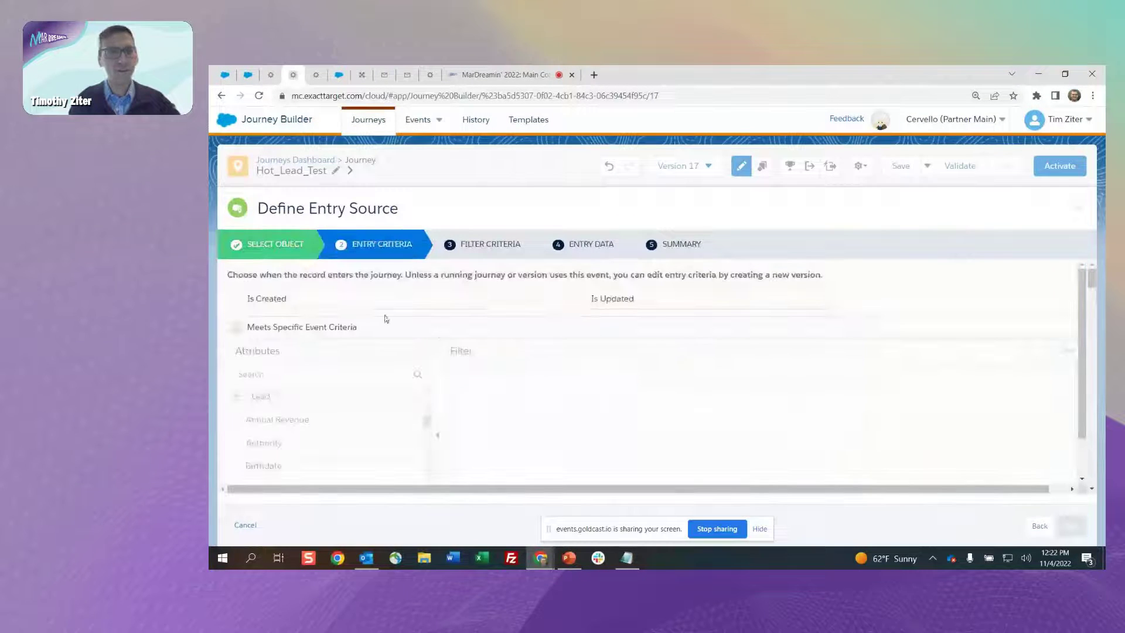
Step: Set leads to enter the journey when created or updated, and add the Hot Lead attribute to the event criteria filter
{"action": "left_click", "coordinate": [238, 299]}
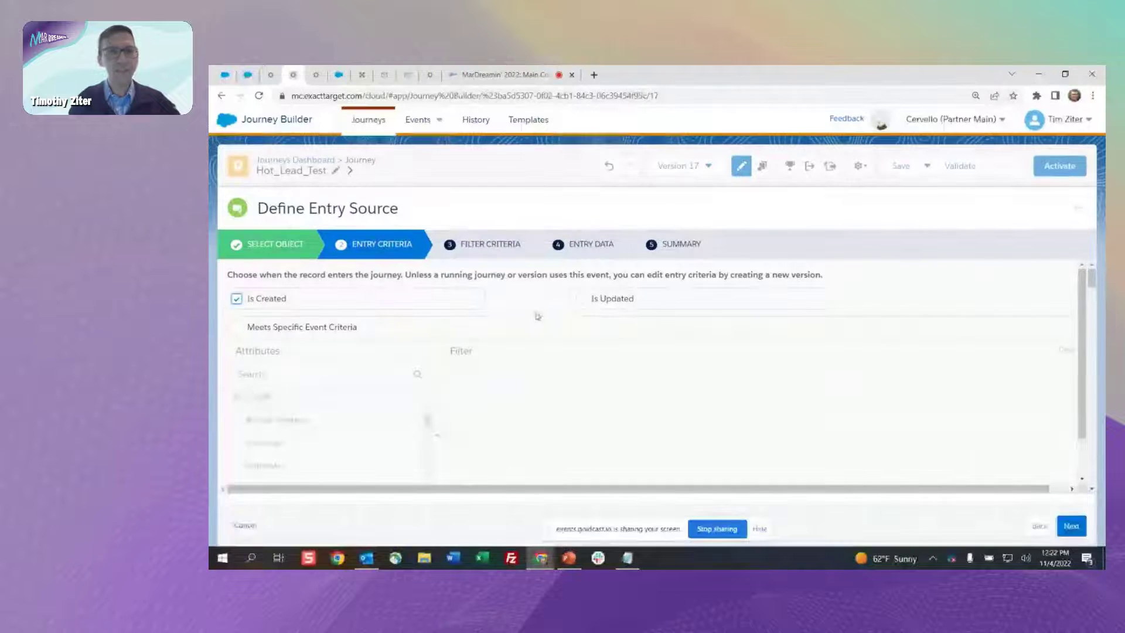
{"action": "left_click", "coordinate": [580, 299]}
{"action": "left_click_drag", "start_coordinate": [427, 419], "coordinate": [427, 463]}
{"action": "left_click_drag", "start_coordinate": [334, 439], "coordinate": [644, 410]}
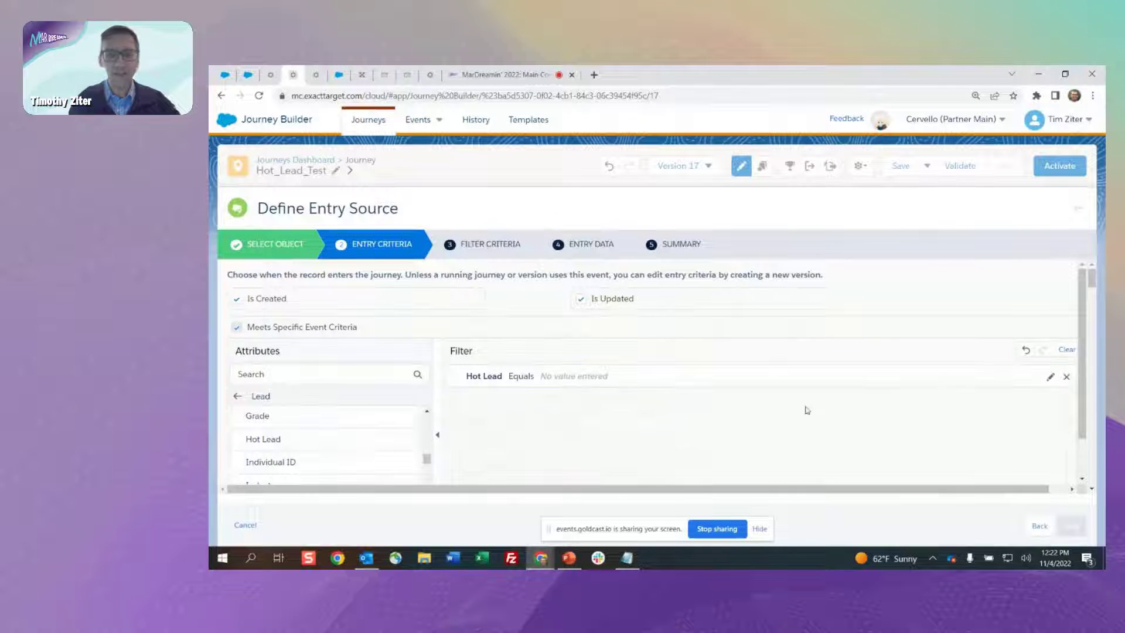
Step: Set the Hot Lead event criterion to equal Sent Hot Lead Email, and proceed to the entry data without adding filter criteria
{"action": "left_click", "coordinate": [1051, 377]}
{"action": "left_click", "coordinate": [663, 405]}
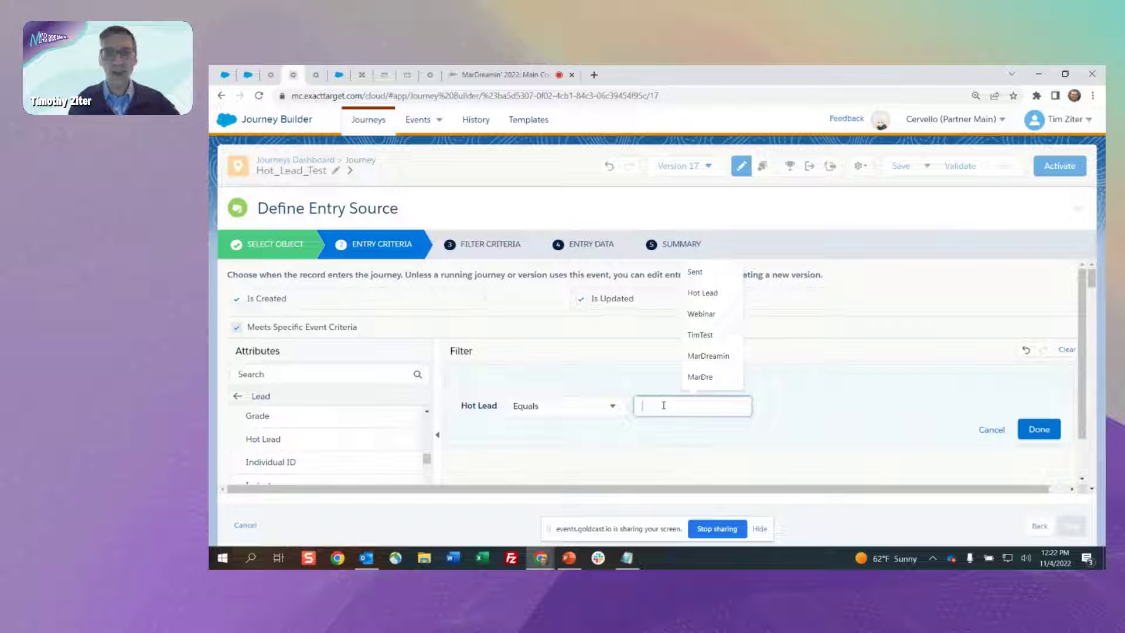
{"action": "type", "text": "sen"}
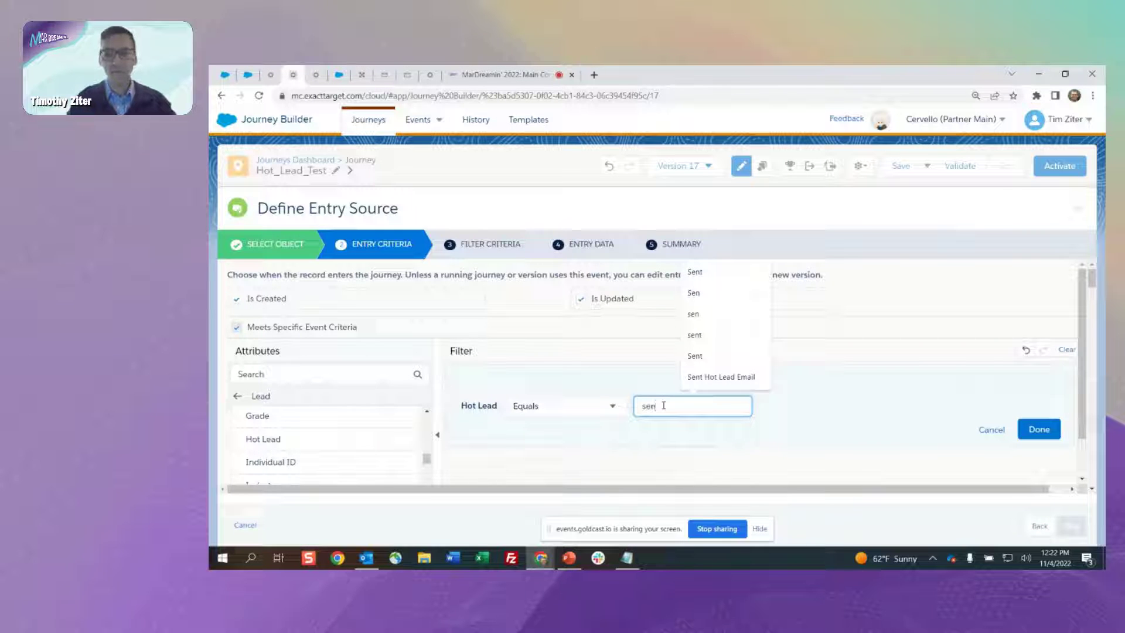
{"action": "left_click", "coordinate": [740, 378]}
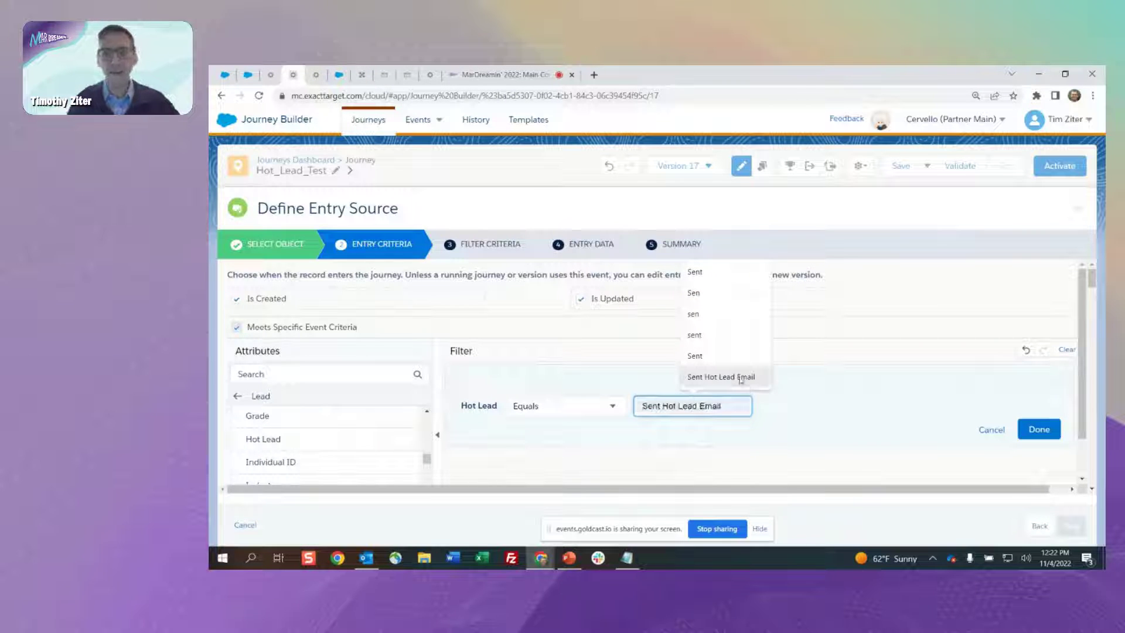
{"action": "left_click", "coordinate": [1039, 429]}
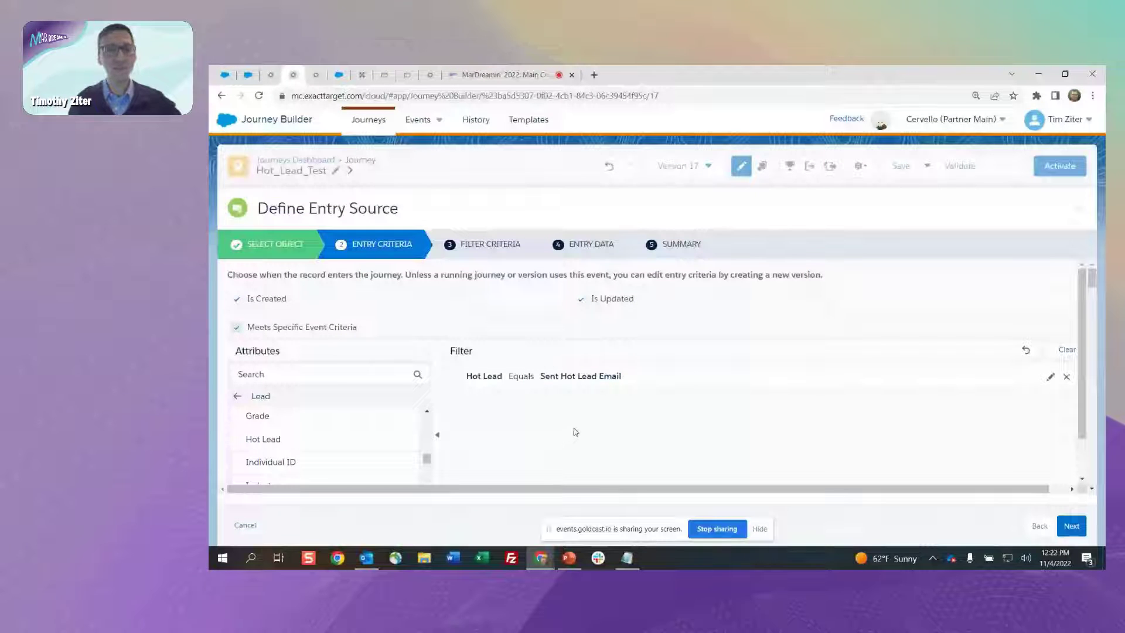
{"action": "left_click", "coordinate": [1072, 526]}
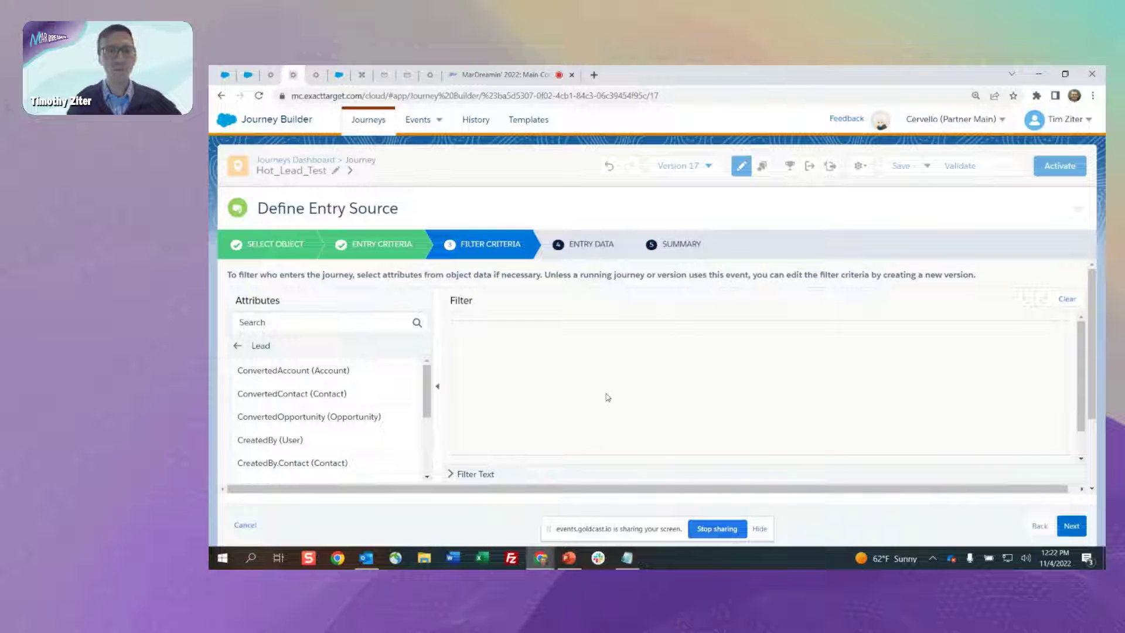
{"action": "left_click", "coordinate": [1071, 526]}
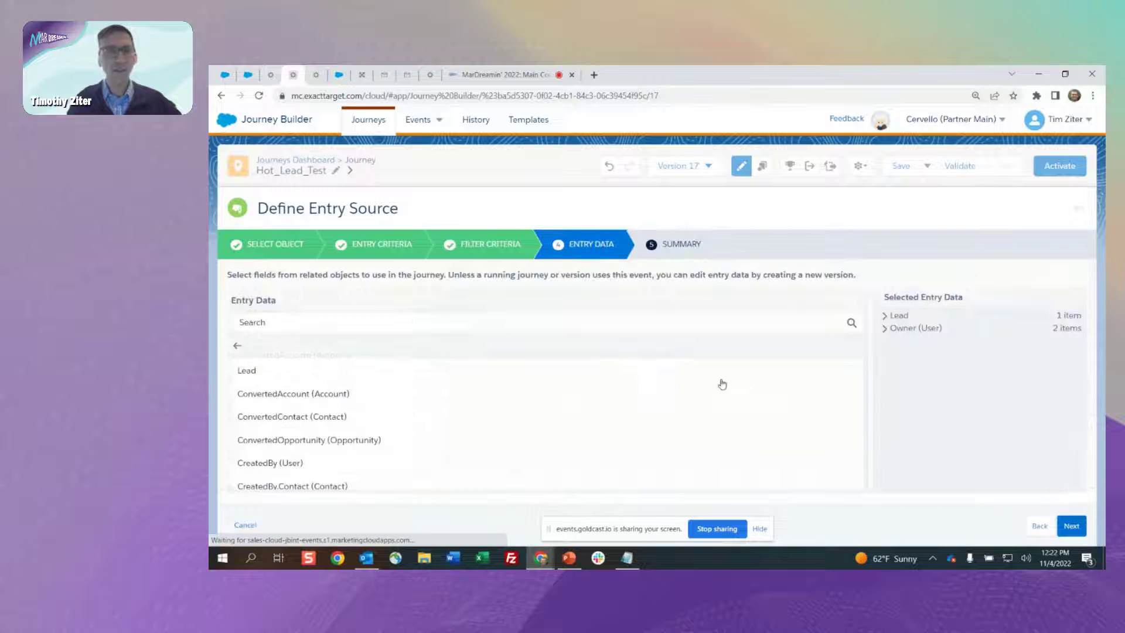
Step: Add the Lead fields Company, Email, First Name and Full Name to the entry data
{"action": "left_click", "coordinate": [349, 375]}
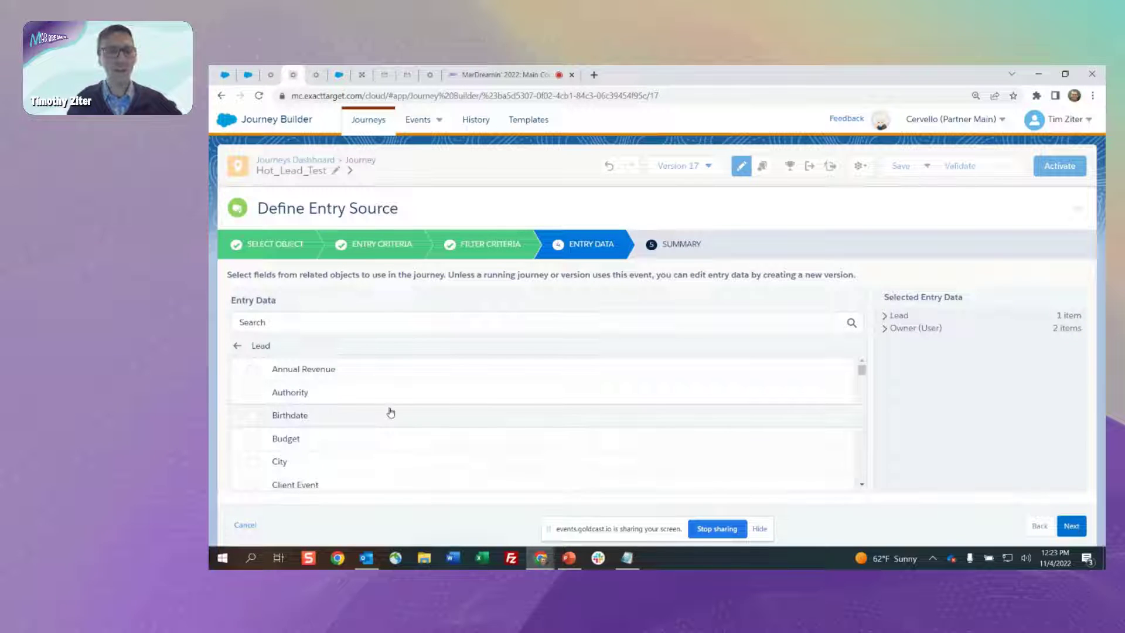
{"action": "scroll", "coordinate": [381, 398], "scroll_direction": "down", "scroll_amount": 3}
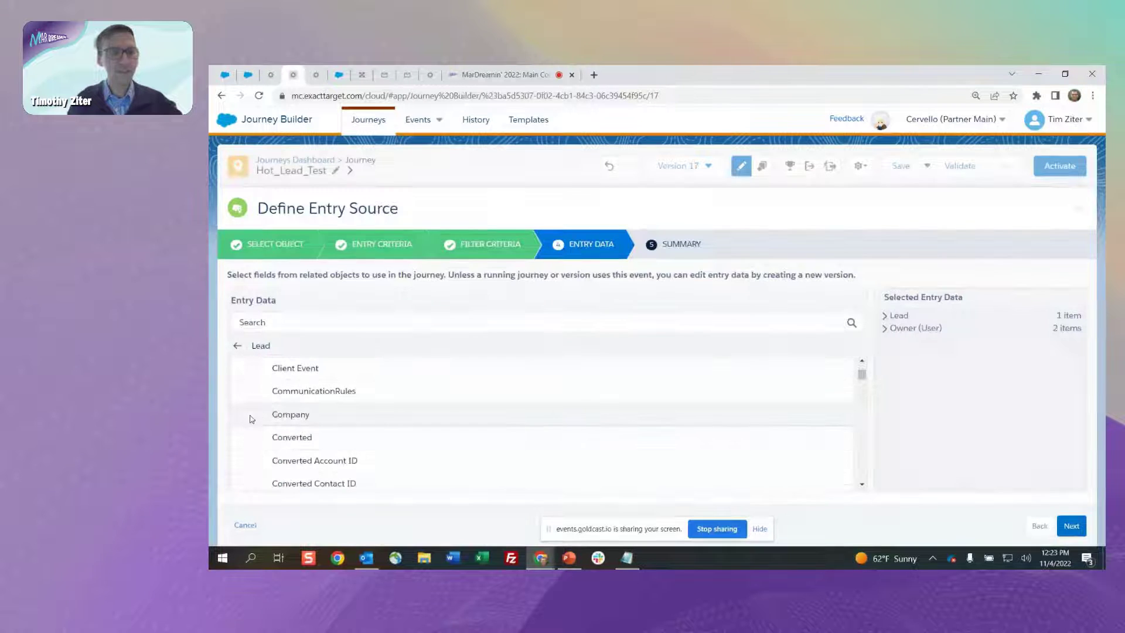
{"action": "left_click", "coordinate": [267, 421]}
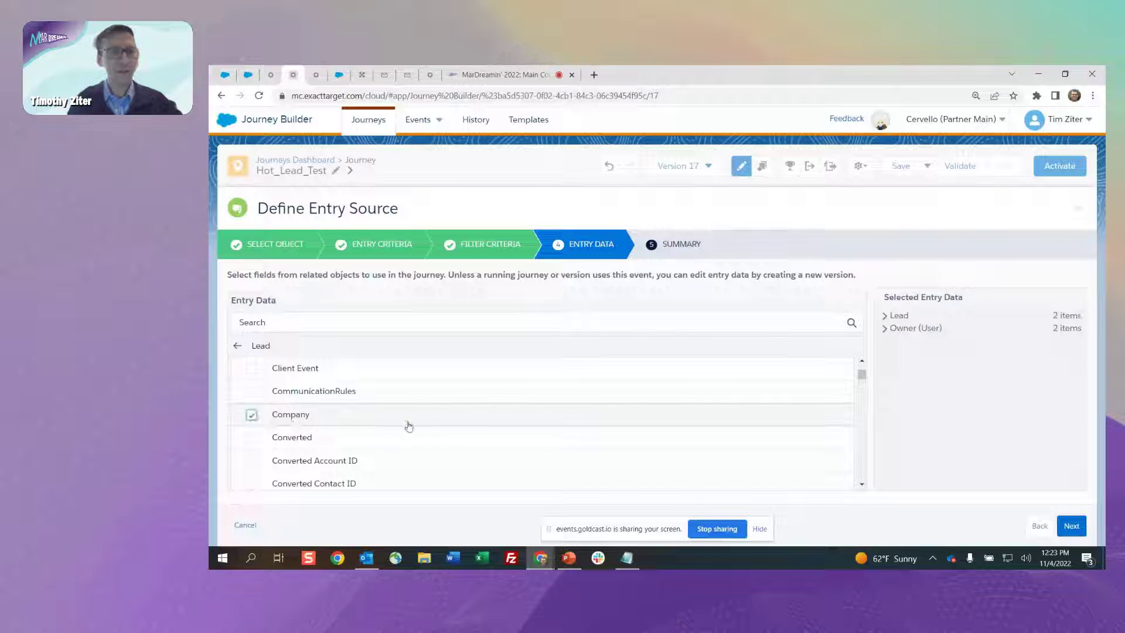
{"action": "scroll", "coordinate": [428, 425], "scroll_direction": "down", "scroll_amount": 3}
{"action": "scroll", "coordinate": [430, 425], "scroll_direction": "down", "scroll_amount": 6}
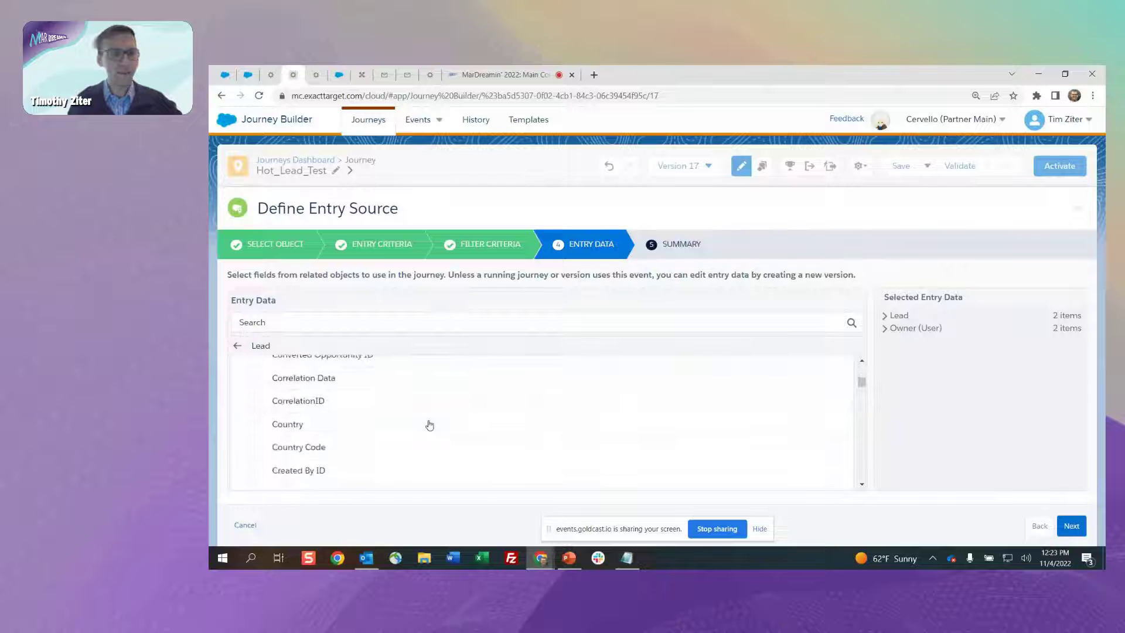
{"action": "scroll", "coordinate": [429, 425], "scroll_direction": "down", "scroll_amount": 2}
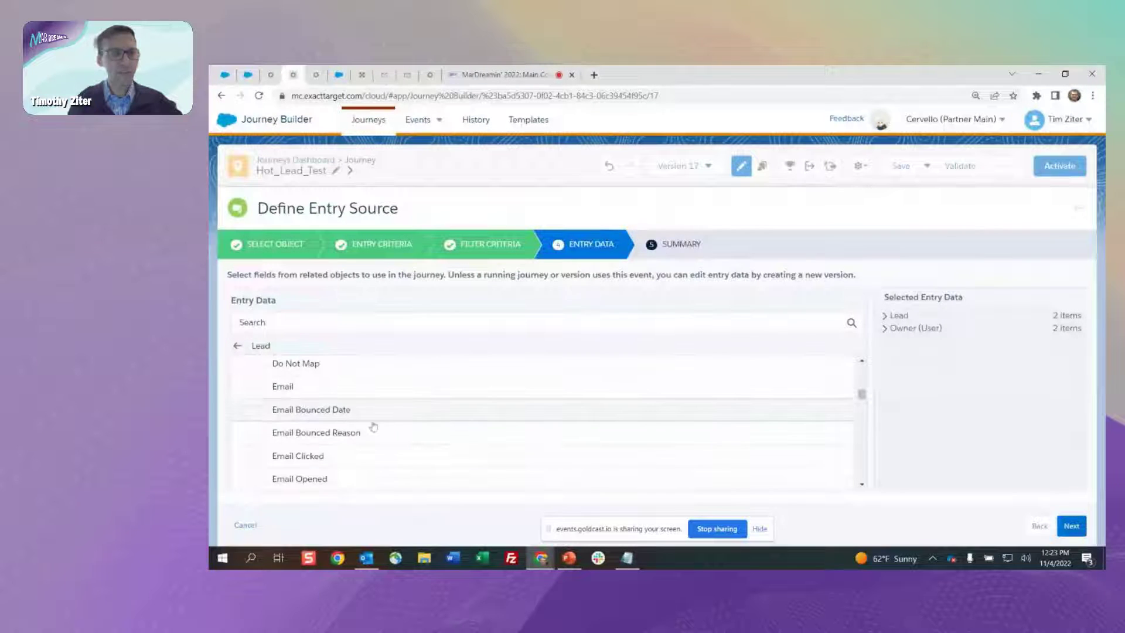
{"action": "left_click", "coordinate": [251, 388]}
{"action": "scroll", "coordinate": [438, 405], "scroll_direction": "down", "scroll_amount": 3}
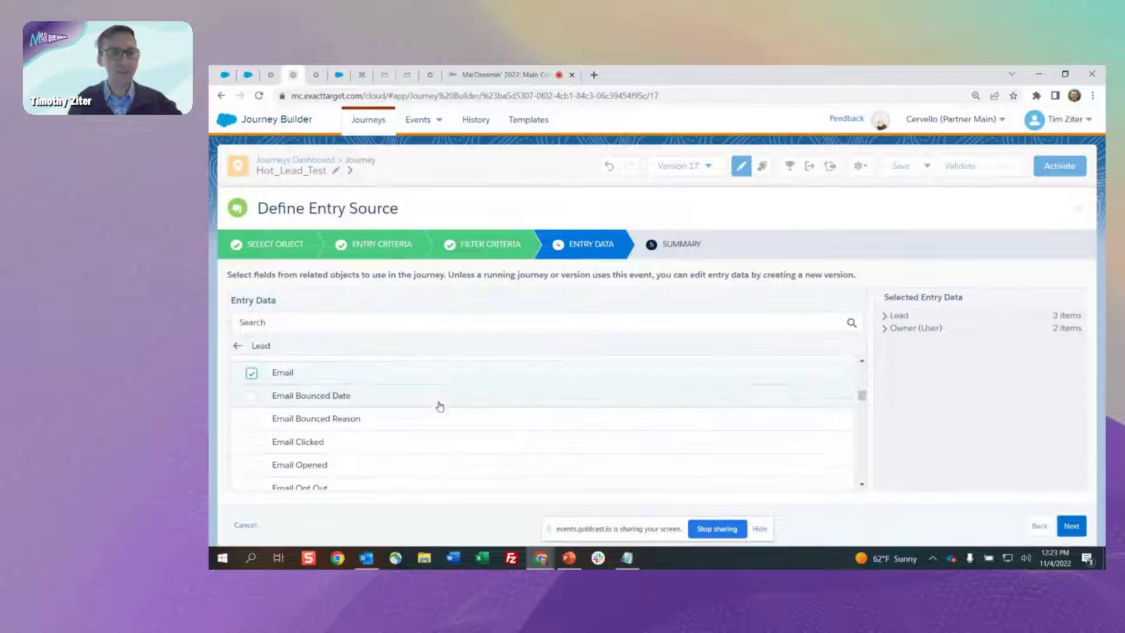
{"action": "scroll", "coordinate": [439, 406], "scroll_direction": "down", "scroll_amount": 3}
{"action": "scroll", "coordinate": [434, 404], "scroll_direction": "down", "scroll_amount": 2}
{"action": "left_click", "coordinate": [251, 385]}
{"action": "left_click", "coordinate": [252, 431]}
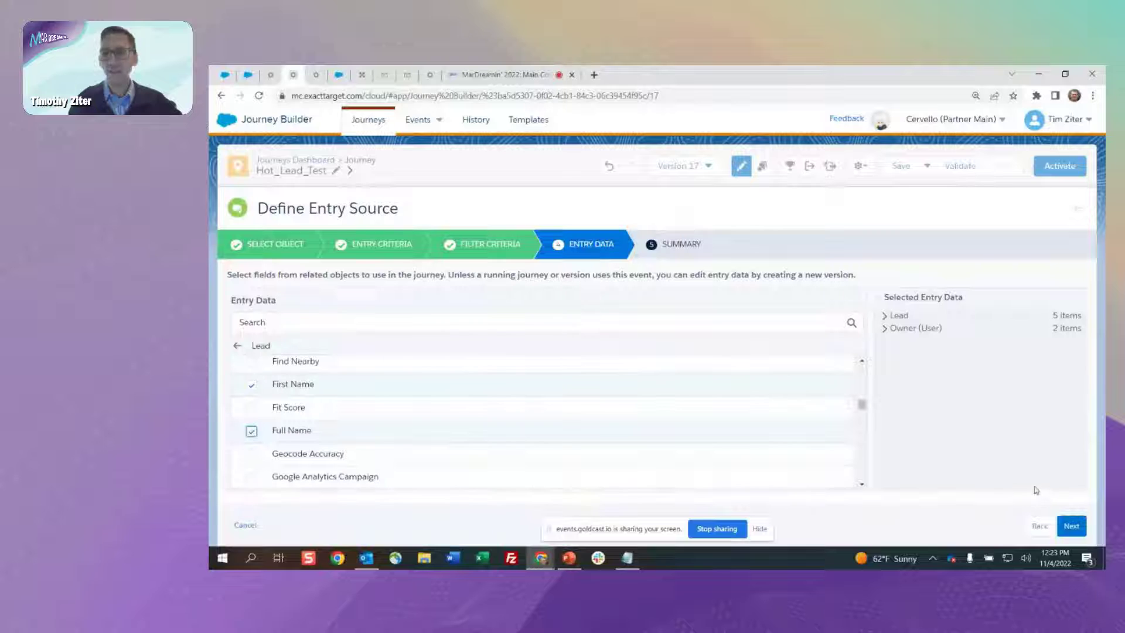
Step: Expand the selected Lead and Owner (User) entry data for review, and proceed to the entry source summary
{"action": "left_click", "coordinate": [885, 317]}
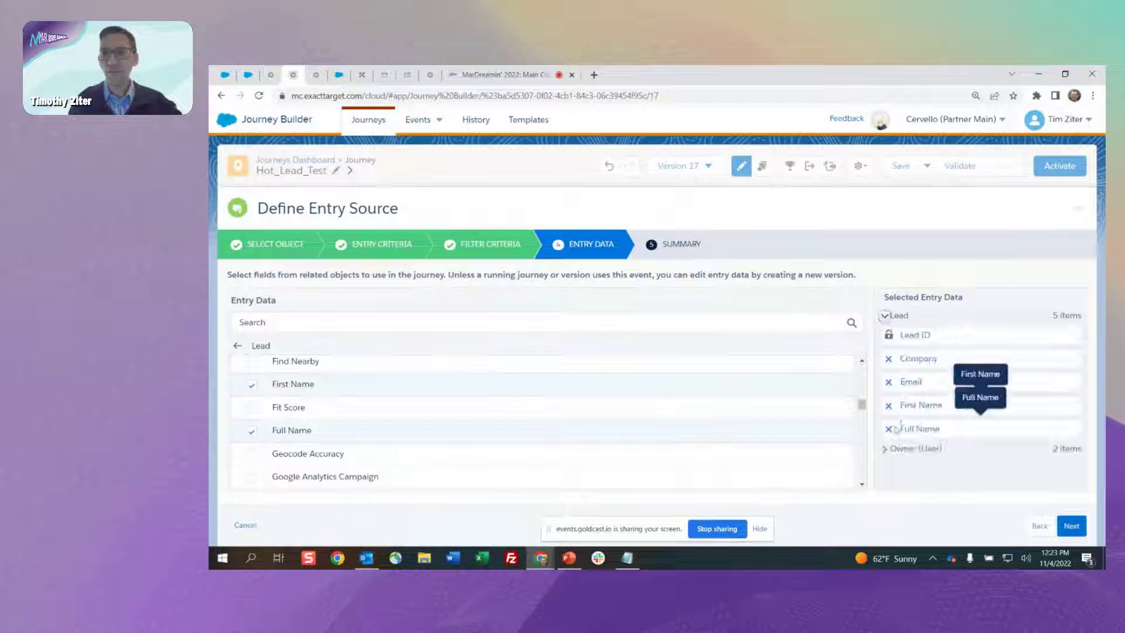
{"action": "left_click", "coordinate": [886, 450]}
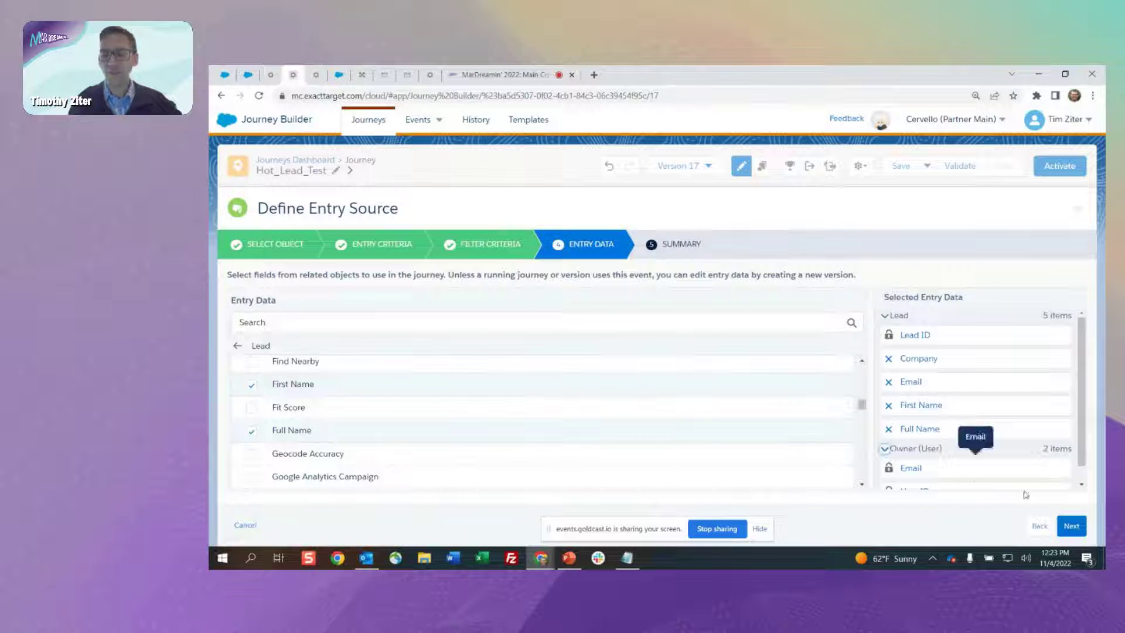
{"action": "left_click", "coordinate": [1072, 527]}
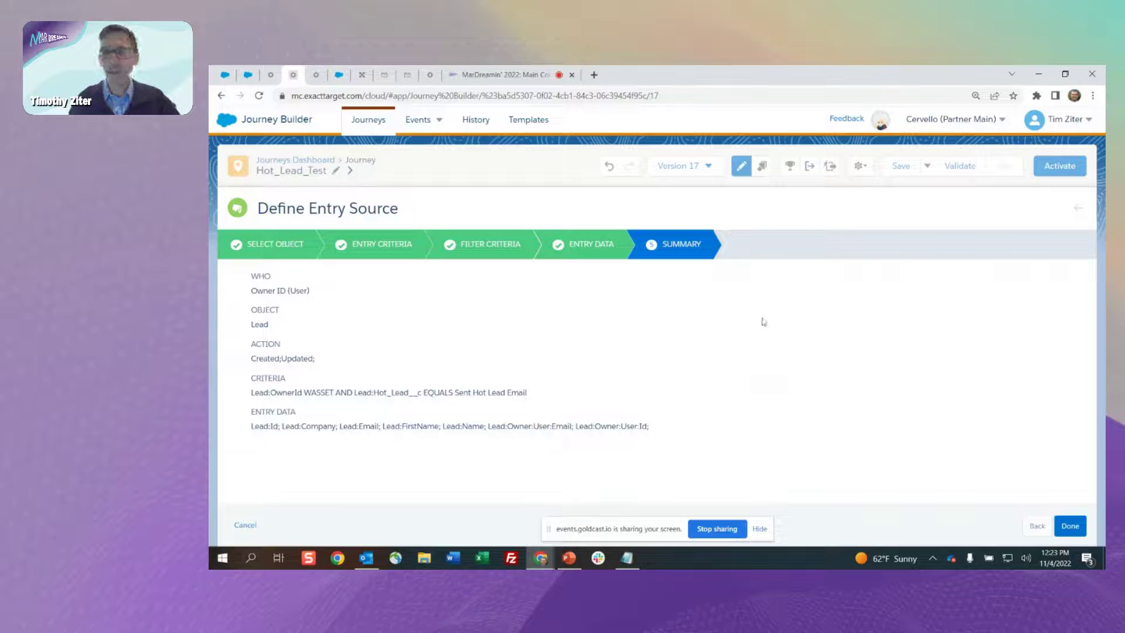
Step: Switch to Email Studio and examine the fields and records of the Hot_Lead_Test data extension
{"action": "left_click", "coordinate": [412, 78]}
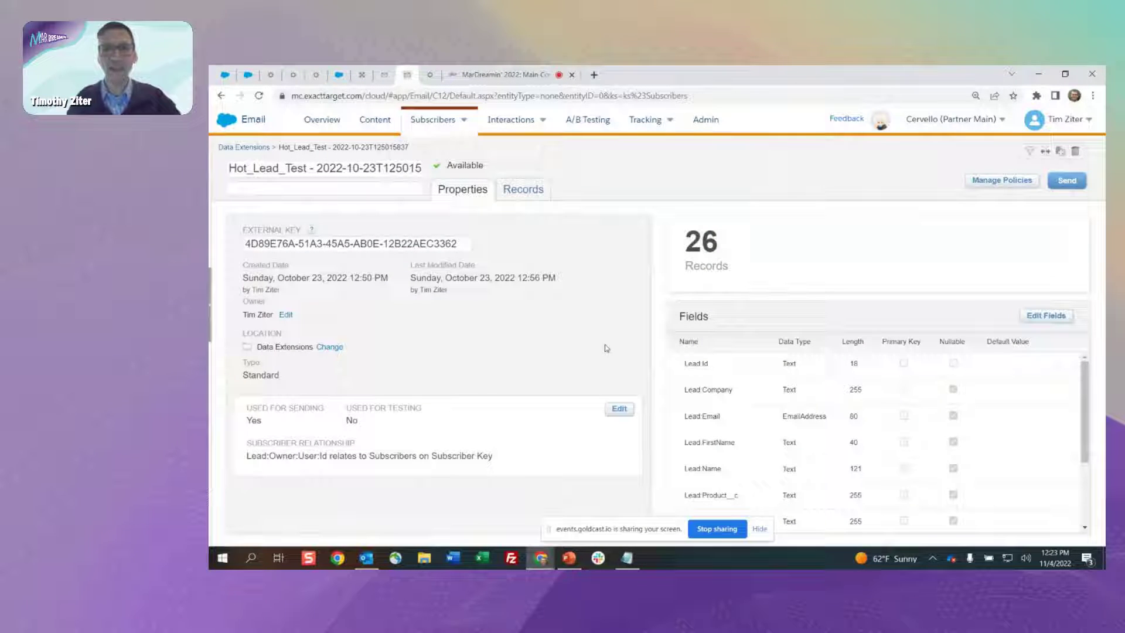
{"action": "scroll", "coordinate": [725, 382], "scroll_direction": "down", "scroll_amount": 3}
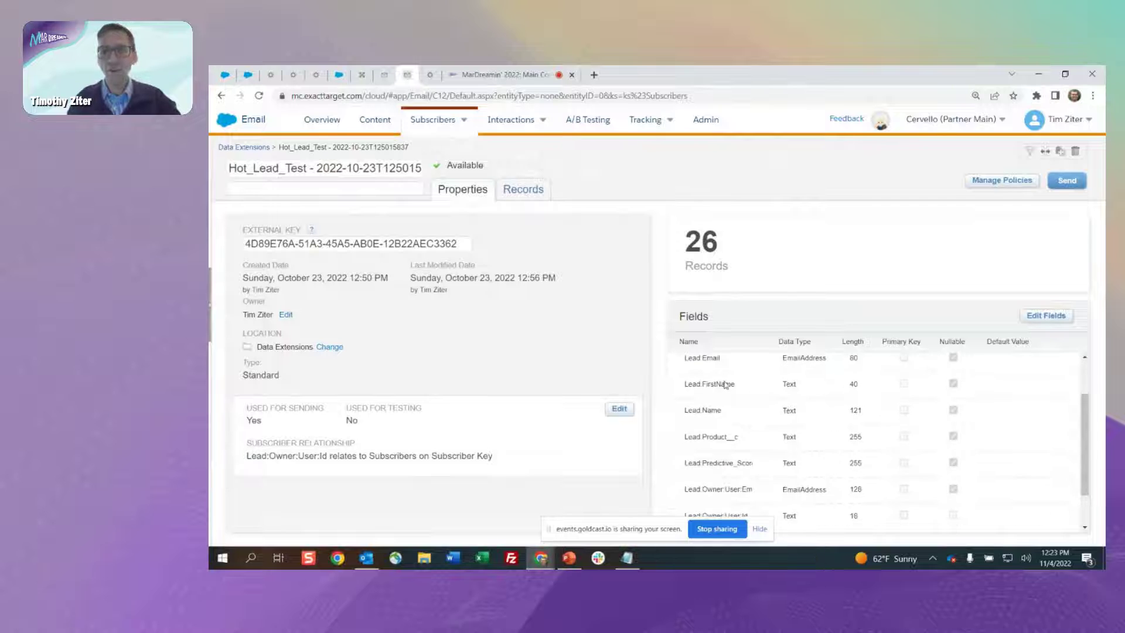
{"action": "scroll", "coordinate": [724, 431], "scroll_direction": "up", "scroll_amount": 3}
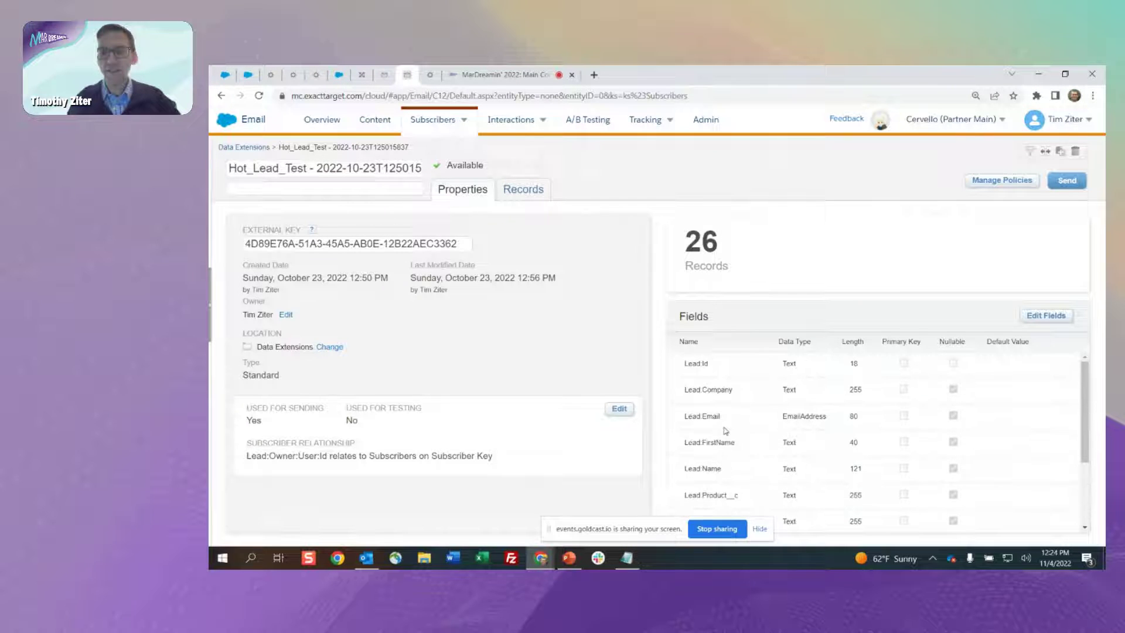
{"action": "left_click", "coordinate": [523, 190]}
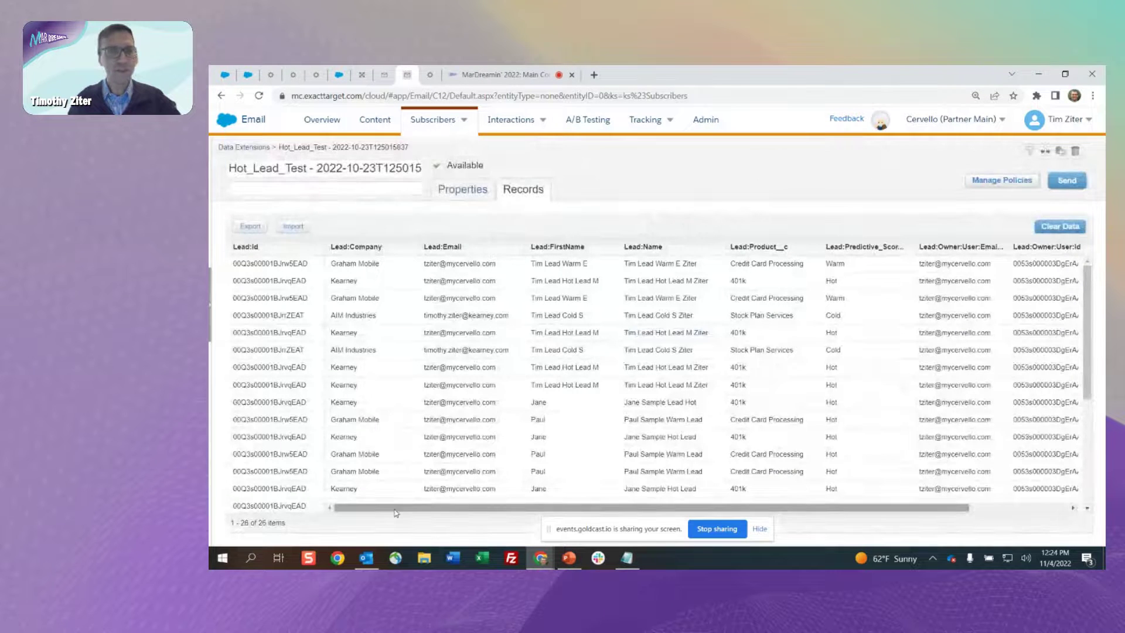
{"action": "mouse_move", "coordinate": [396, 513]}
{"action": "left_mouse_down"}
{"action": "mouse_move", "coordinate": [498, 518]}
{"action": "mouse_move", "coordinate": [377, 515]}
{"action": "left_mouse_up"}
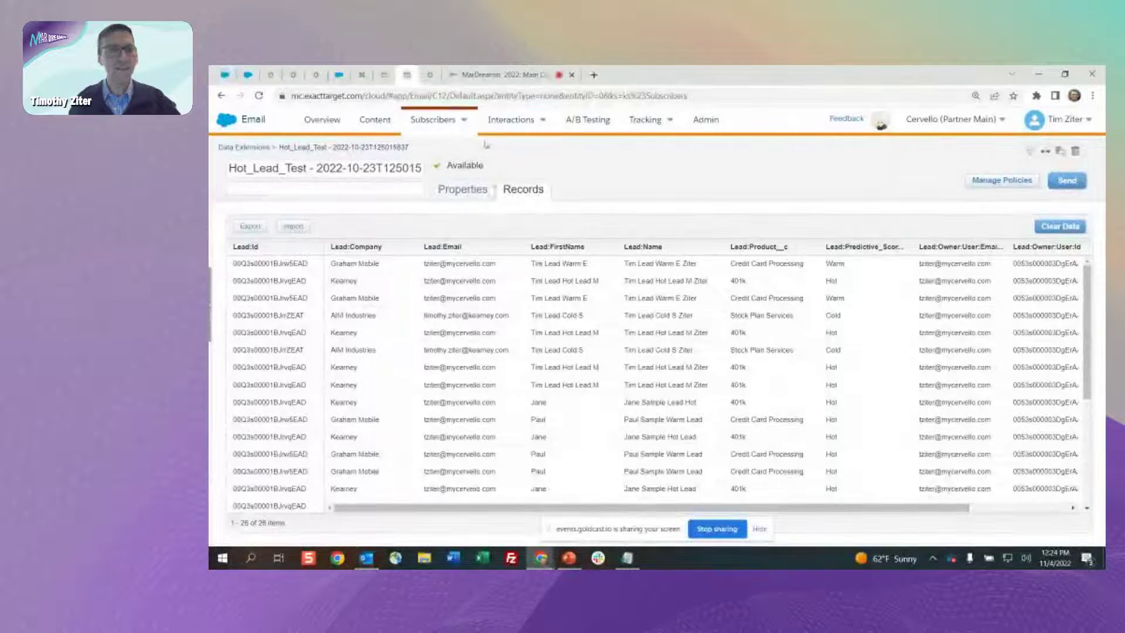
{"action": "left_click", "coordinate": [468, 191]}
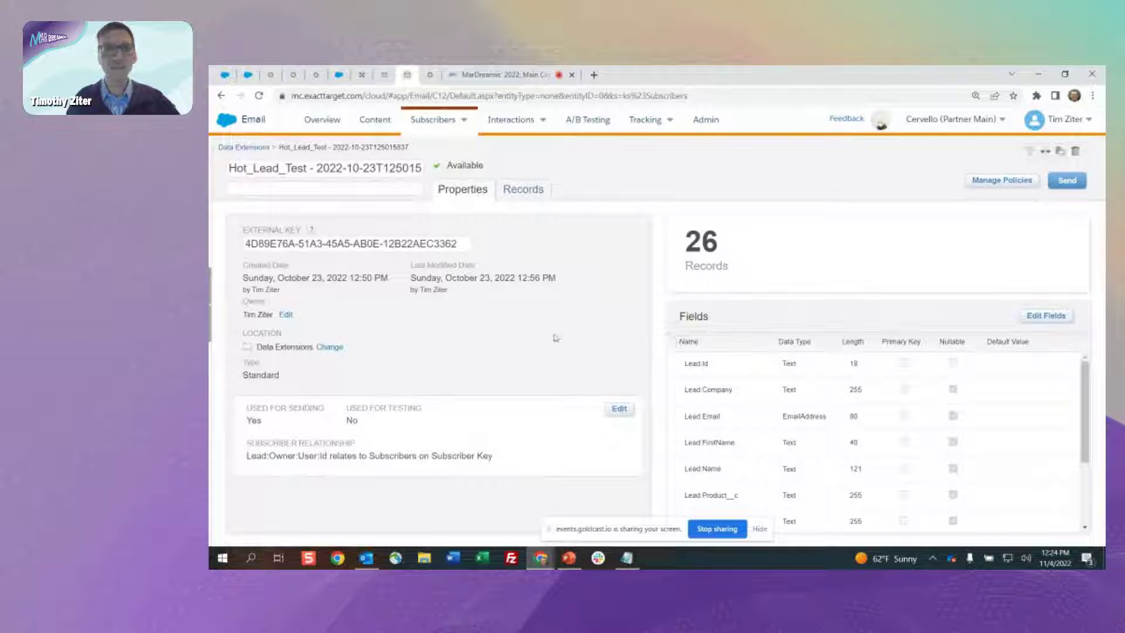
Step: Complete the Hot_Lead_Test entry source in Journey Builder, and reload the Hot_Lead_Test and Lead_Nurture_Journey_Test_1 pages
{"action": "left_click", "coordinate": [295, 75]}
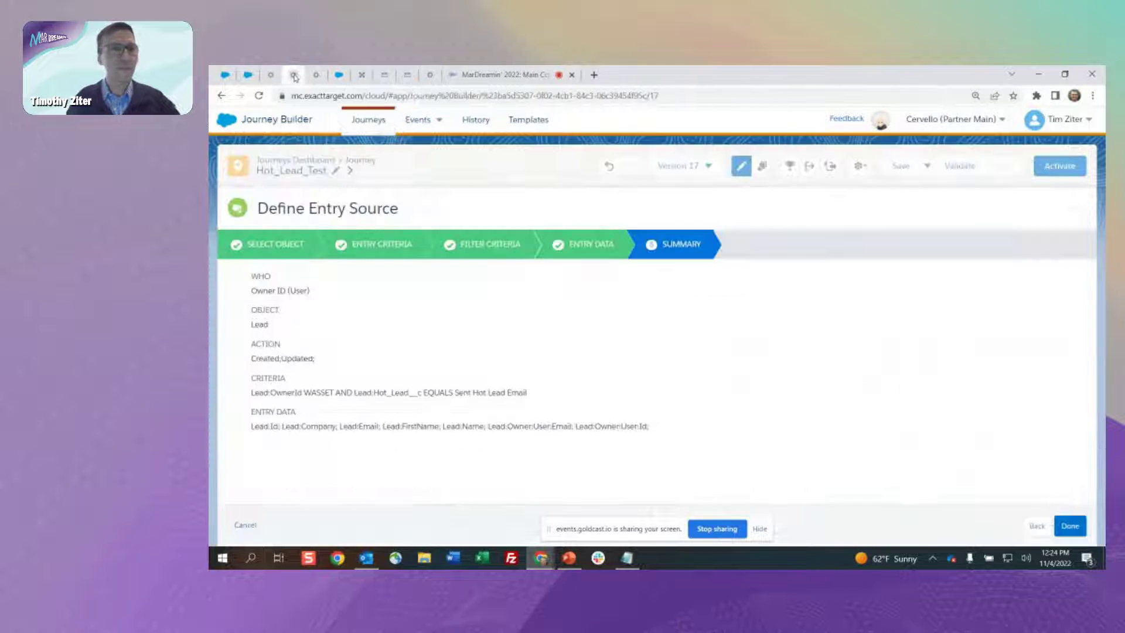
{"action": "left_click", "coordinate": [1069, 526]}
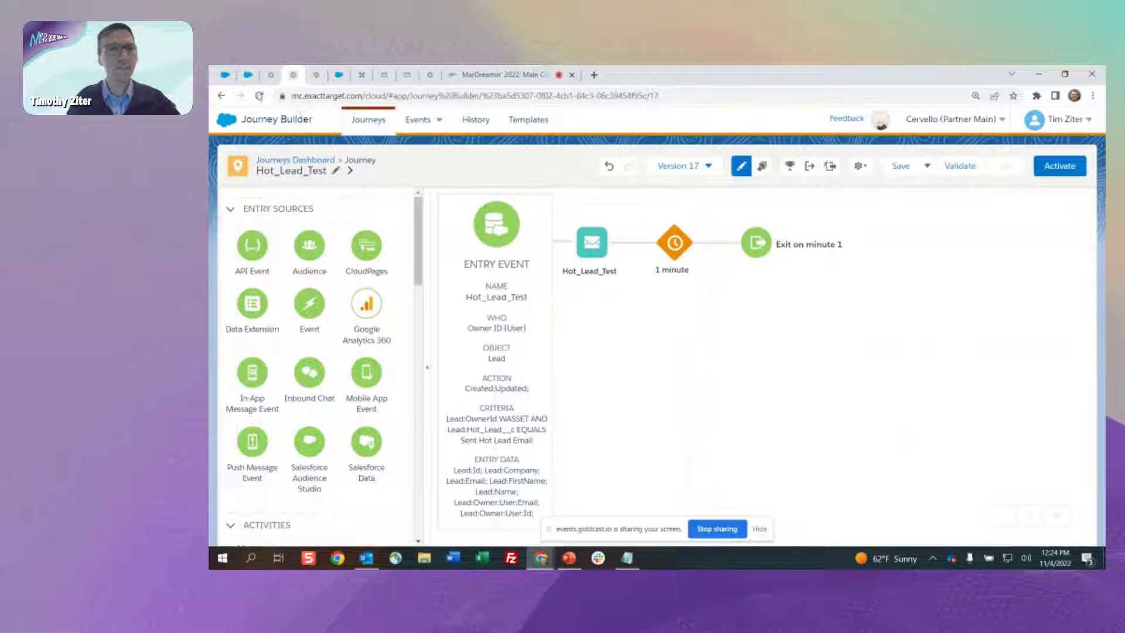
{"action": "left_click", "coordinate": [259, 95]}
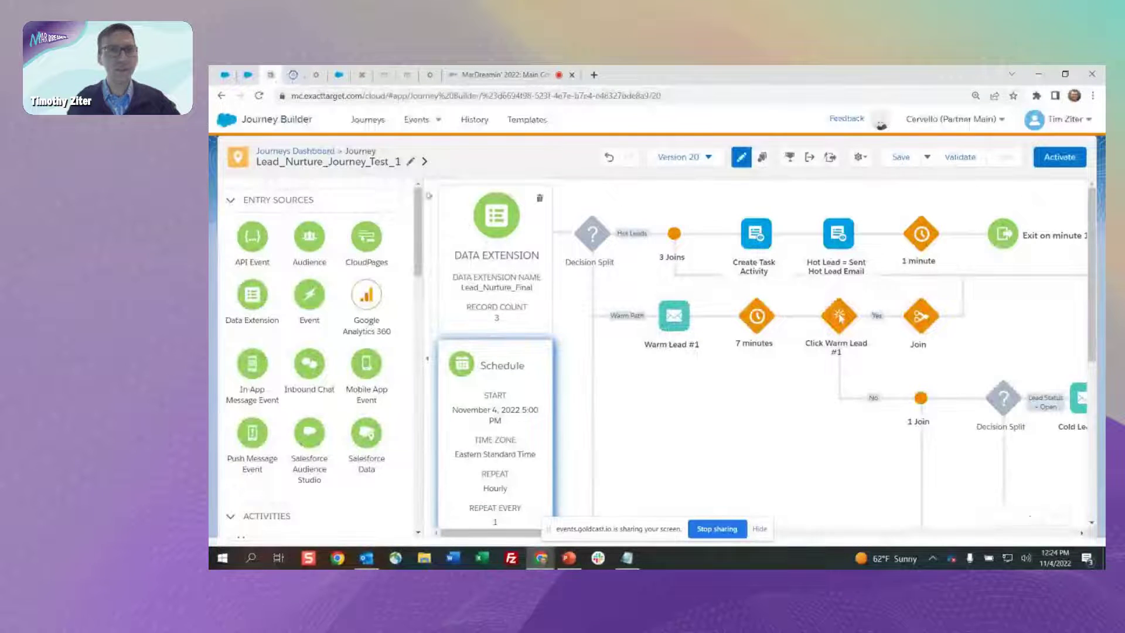
{"action": "left_click", "coordinate": [259, 96]}
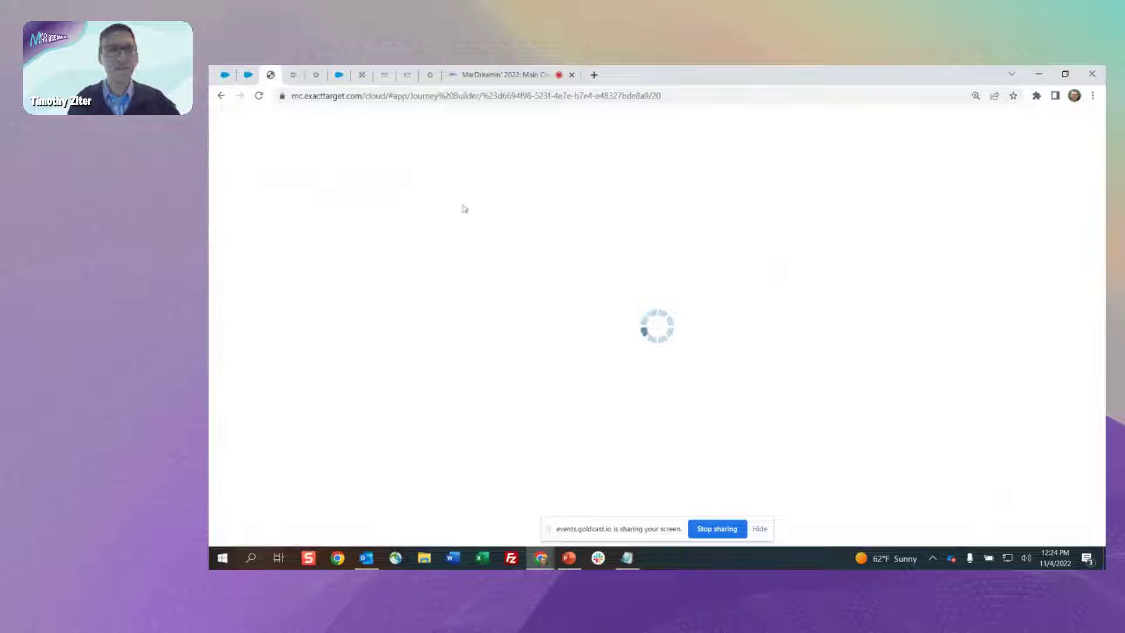
Step: Switch to Automation Studio and run all activities of the Lead_Nurture_Test_1 automation once
{"action": "left_click", "coordinate": [431, 76]}
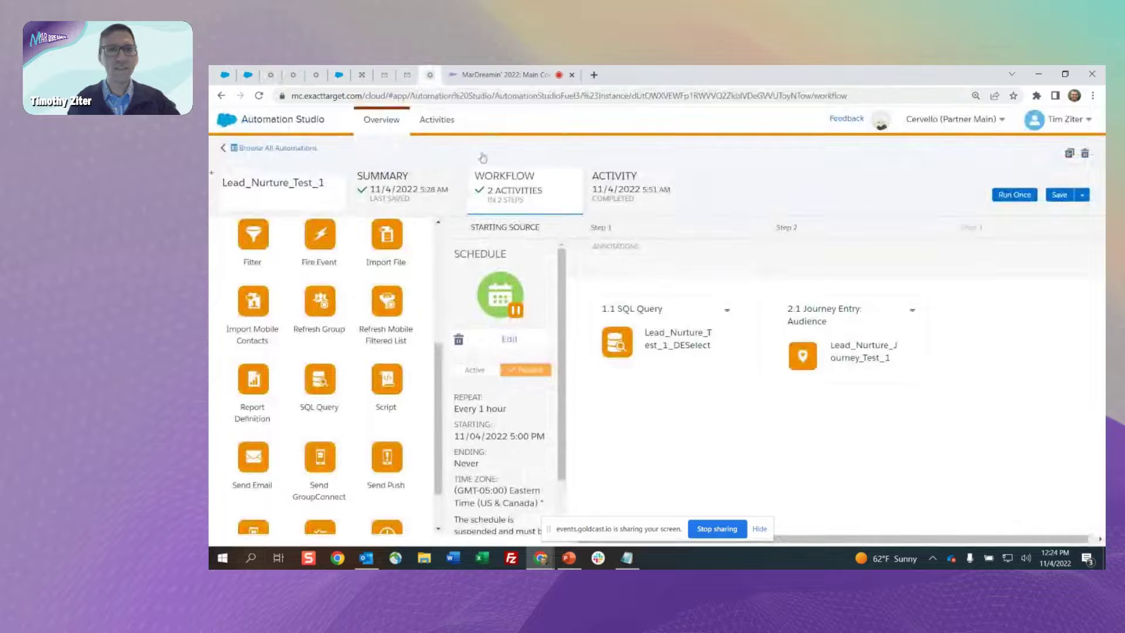
{"action": "left_click", "coordinate": [1019, 195]}
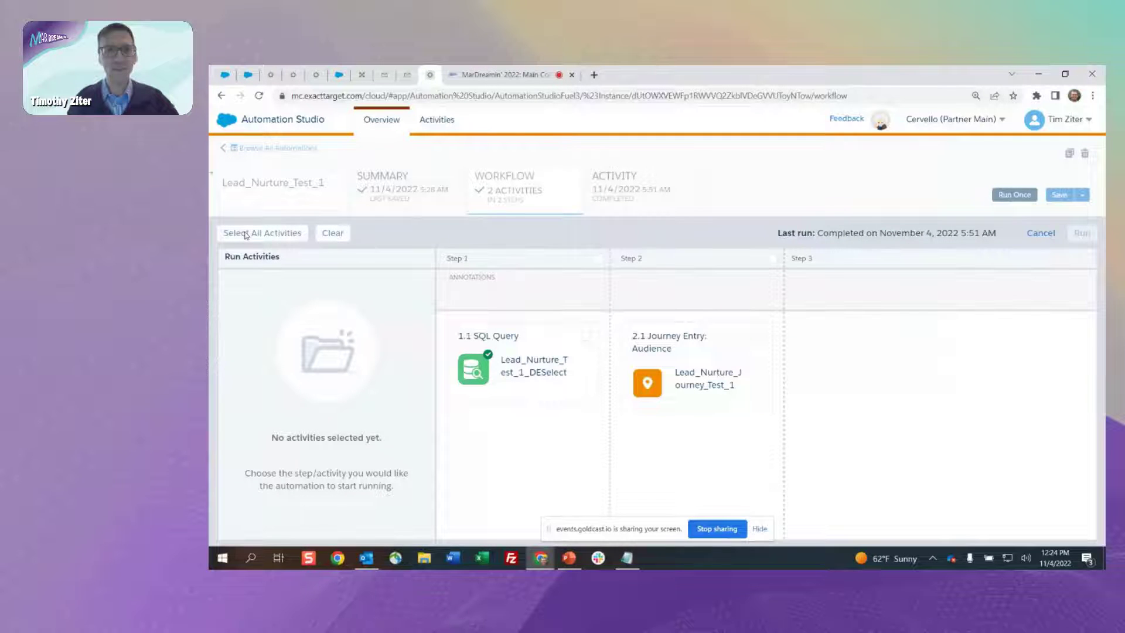
{"action": "left_click", "coordinate": [246, 233]}
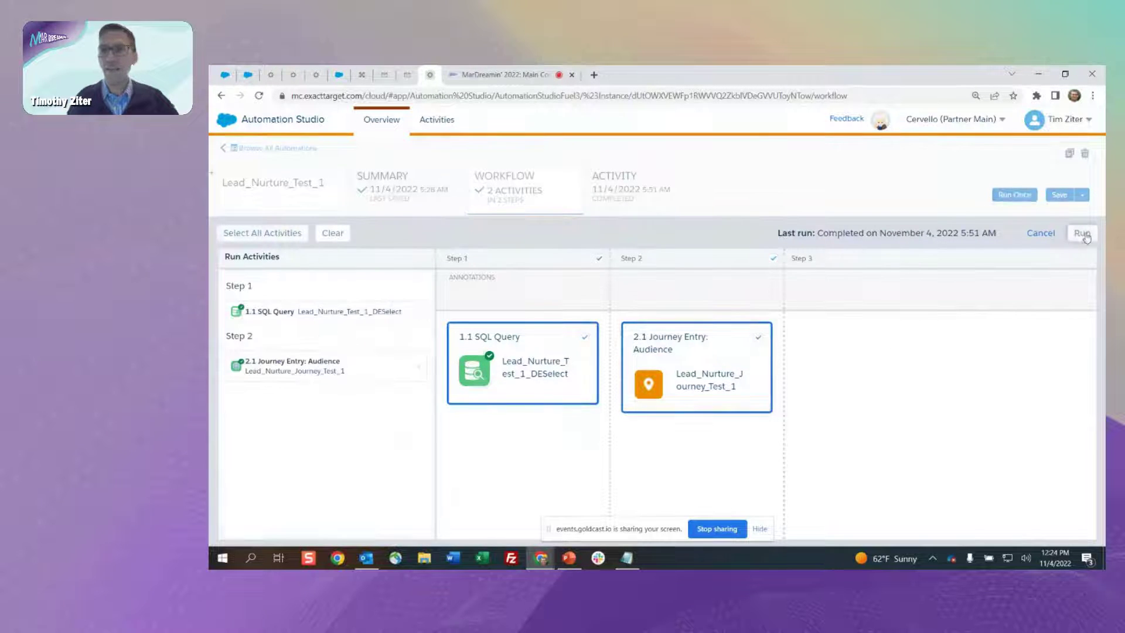
{"action": "left_click", "coordinate": [1083, 234]}
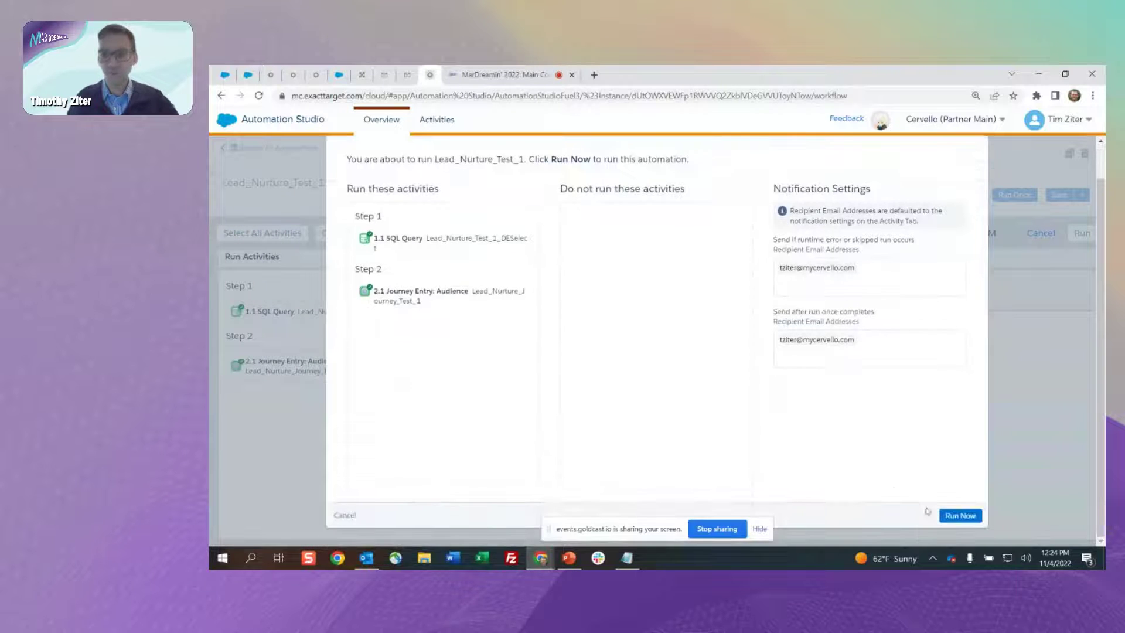
{"action": "left_click", "coordinate": [961, 517]}
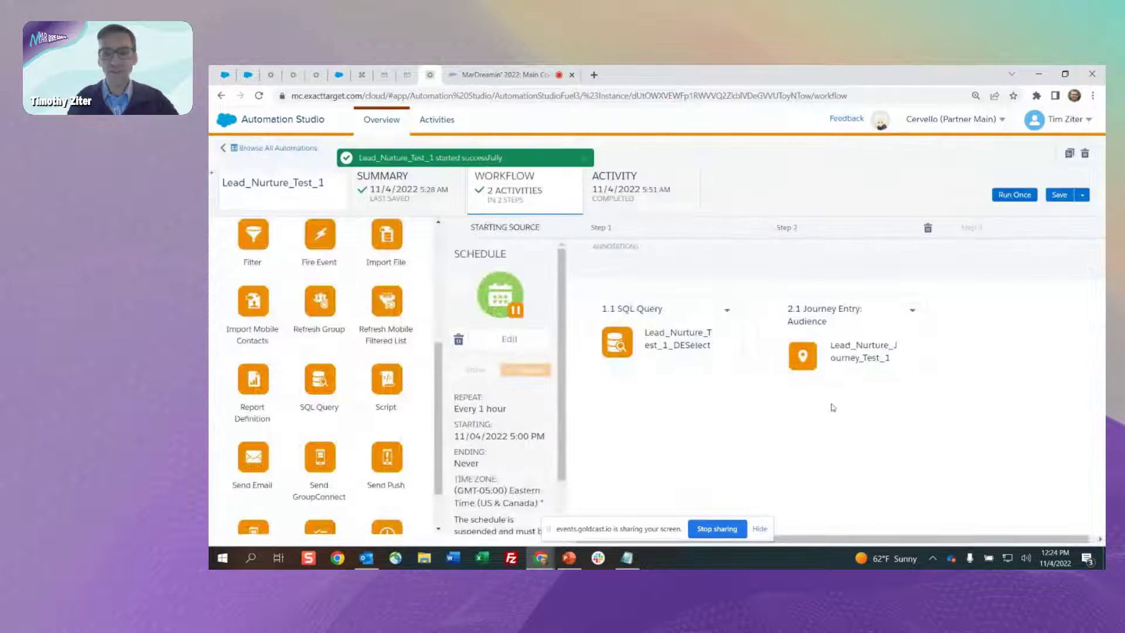
Step: Check the automation's run log with the end date extended to 11/05/2022, refreshing it for the current run
{"action": "left_click", "coordinate": [657, 190]}
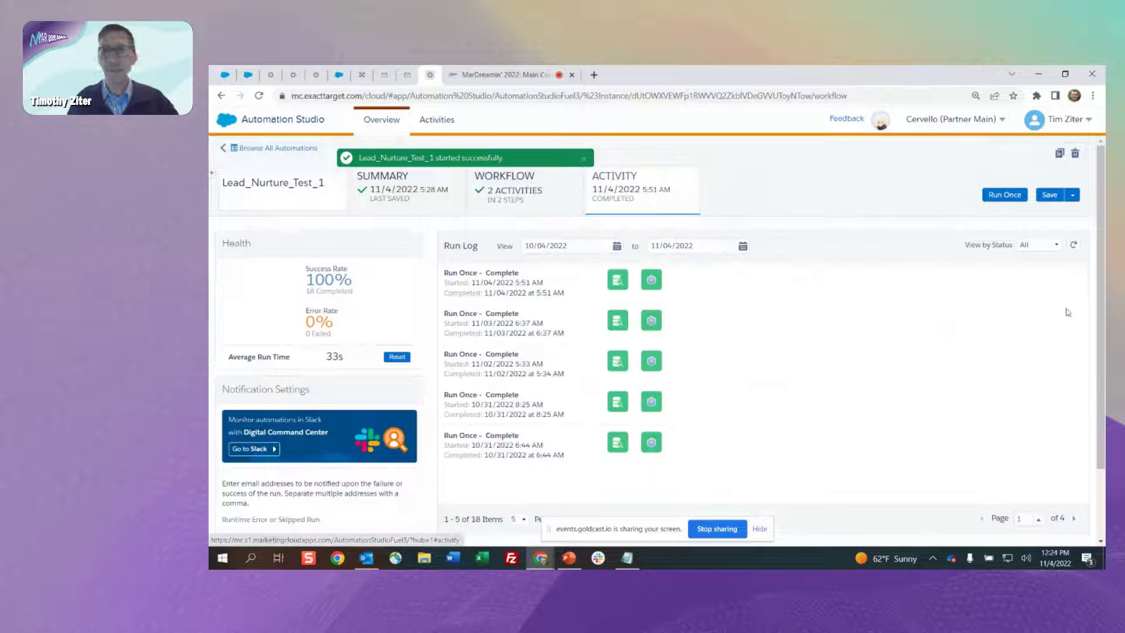
{"action": "left_click", "coordinate": [743, 247]}
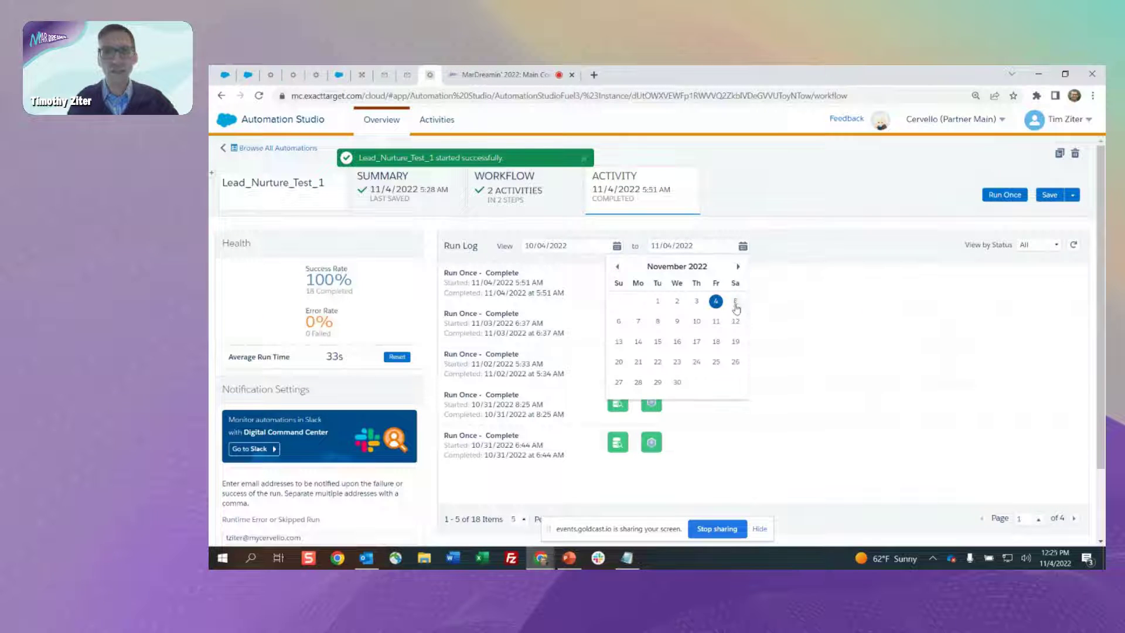
{"action": "left_click", "coordinate": [738, 301]}
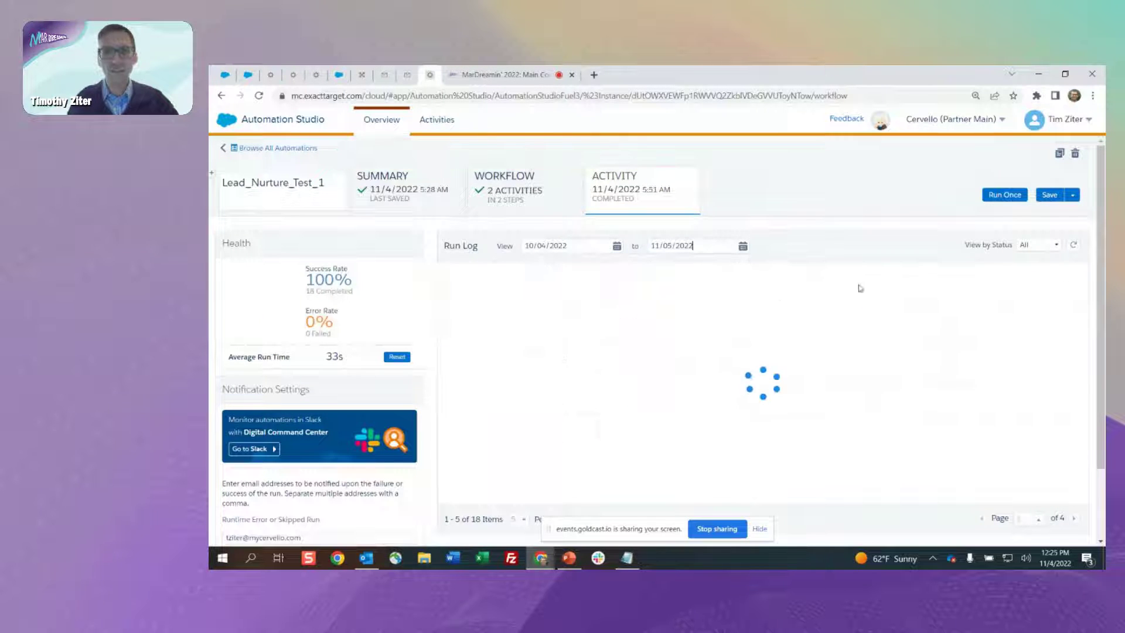
{"action": "left_click", "coordinate": [1074, 245]}
{"action": "left_click", "coordinate": [1073, 247]}
{"action": "left_click", "coordinate": [1073, 246]}
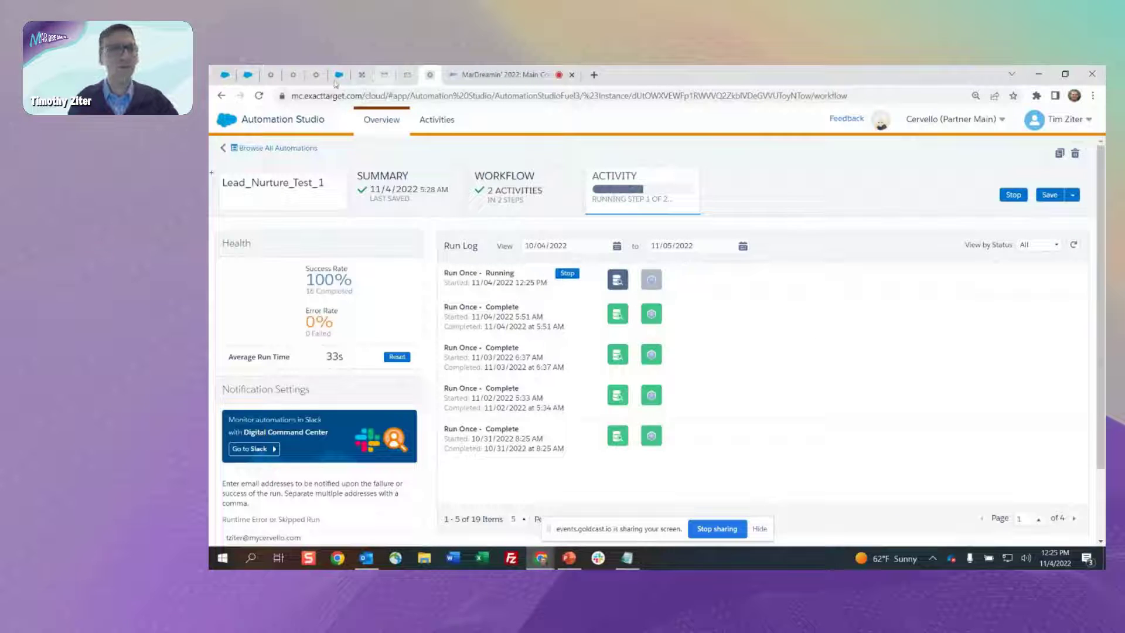
Step: Switch to the Lead_Nurture_Journey_Test_1 journey and try to add a Sales & Service Cloud Object Activity to the Hot Leads path
{"action": "left_click", "coordinate": [272, 80]}
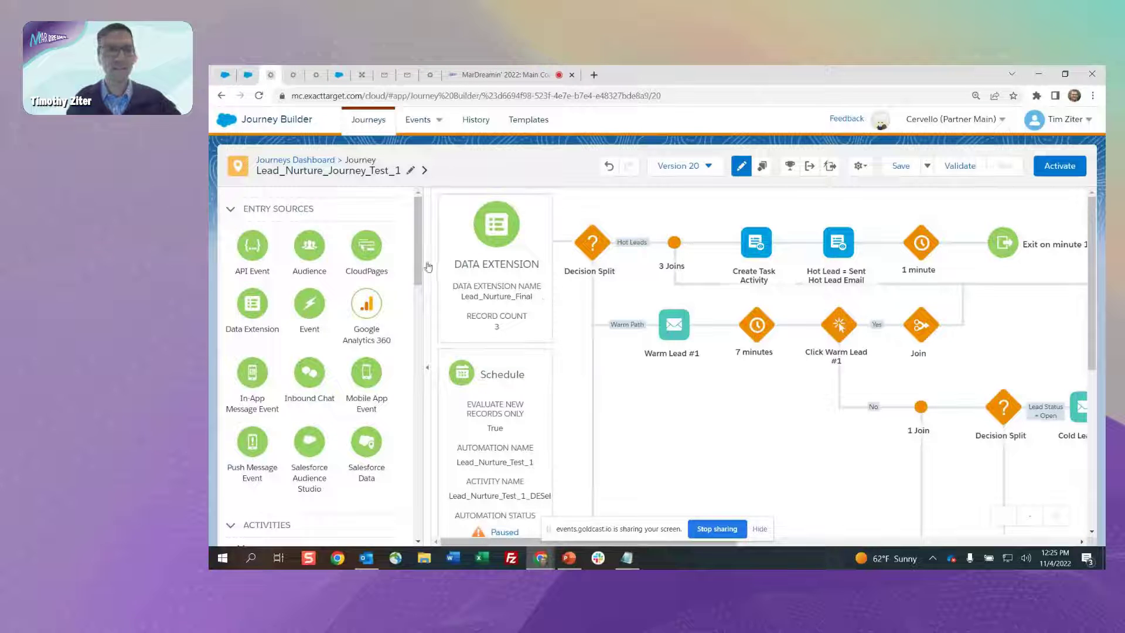
{"action": "left_click_drag", "start_coordinate": [420, 252], "coordinate": [414, 505]}
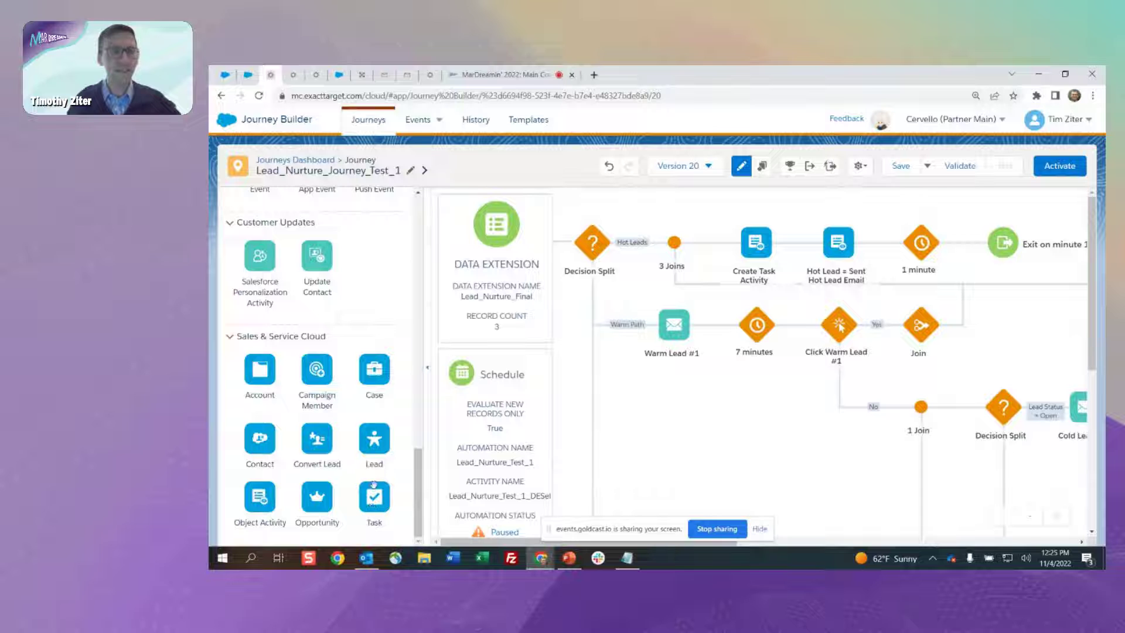
{"action": "left_click_drag", "start_coordinate": [261, 495], "coordinate": [717, 253]}
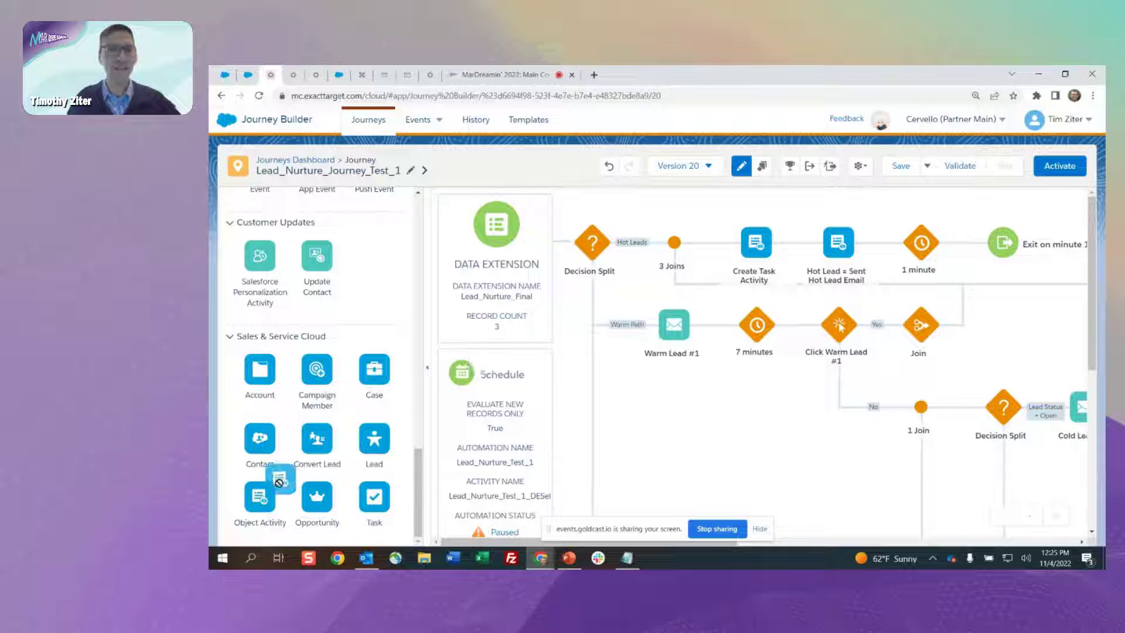
{"action": "mouse_move", "coordinate": [768, 246]}
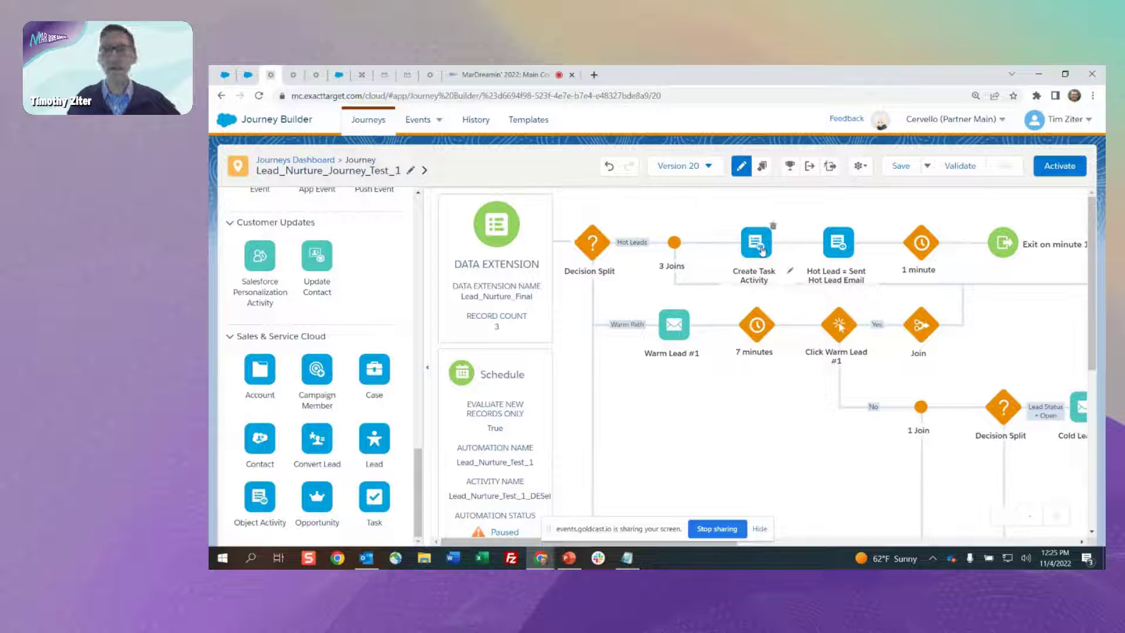
Step: Open the Create Task Activity, choose the Task object with the Create New action, and examine its recommended field mappings
{"action": "left_click", "coordinate": [762, 249]}
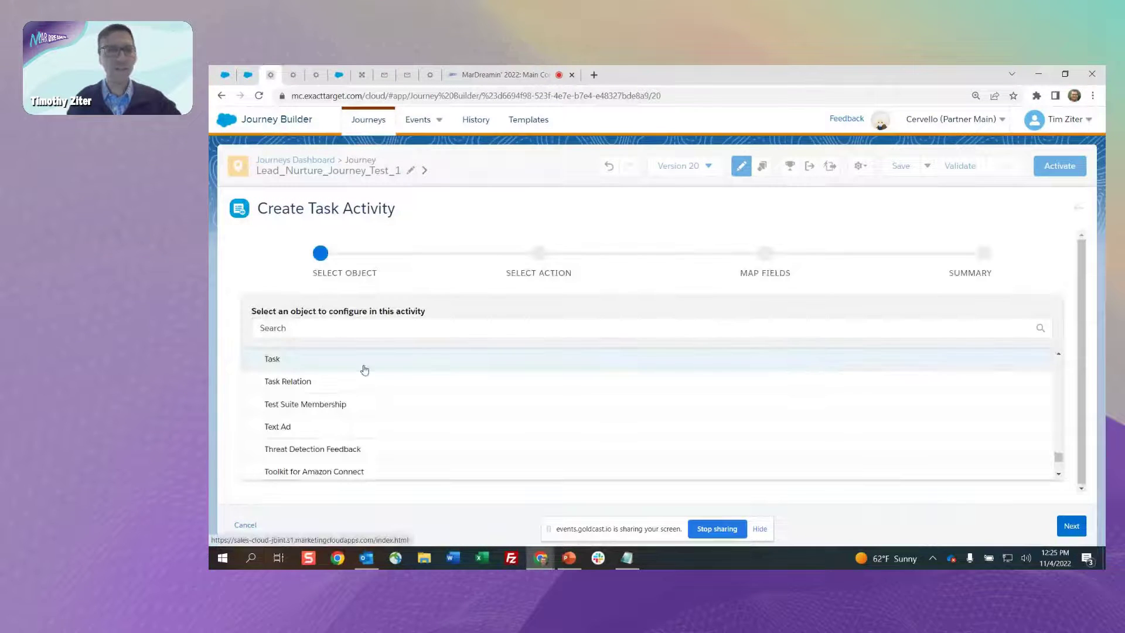
{"action": "left_click", "coordinate": [297, 367]}
{"action": "left_click", "coordinate": [1070, 527]}
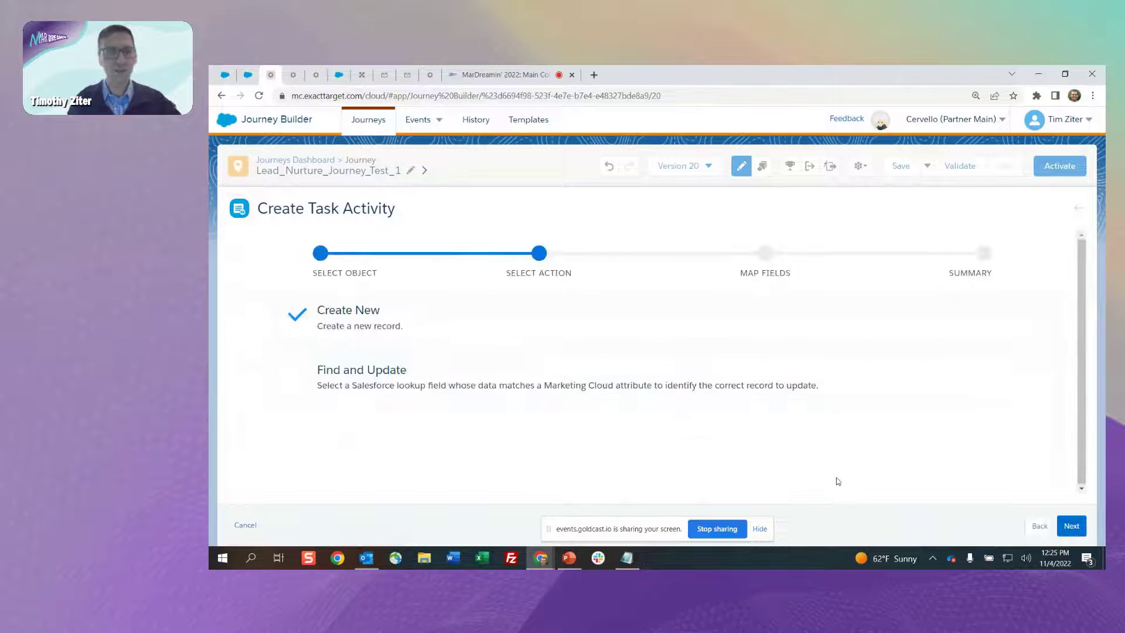
{"action": "left_click", "coordinate": [1072, 526]}
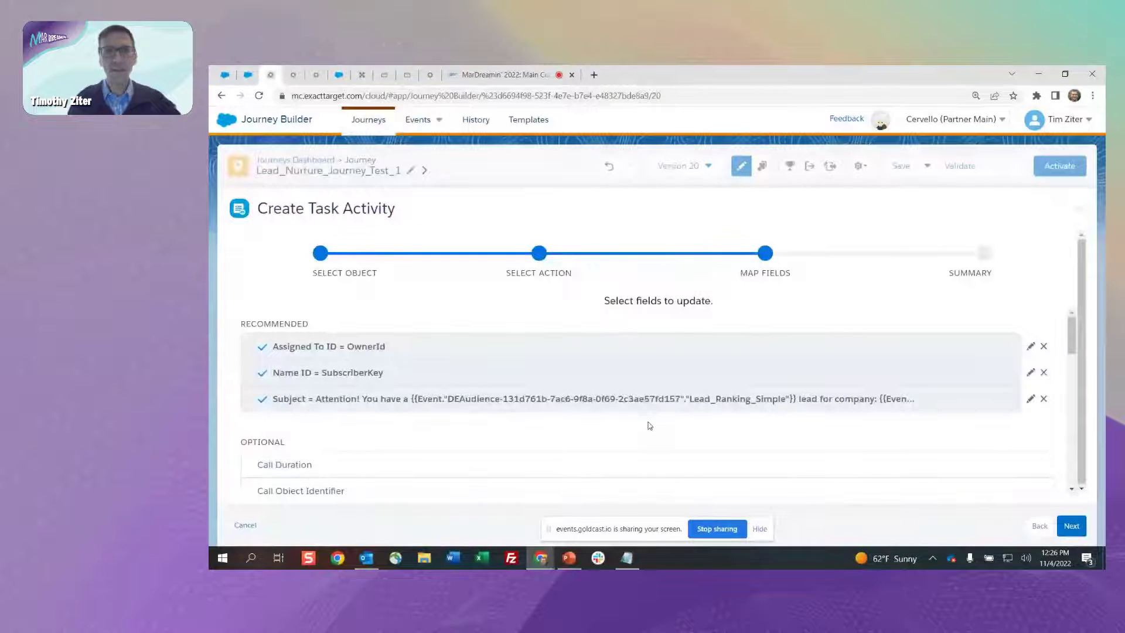
{"action": "scroll", "coordinate": [649, 425], "scroll_direction": "down", "scroll_amount": 1}
{"action": "scroll", "coordinate": [649, 427], "scroll_direction": "up", "scroll_amount": 1}
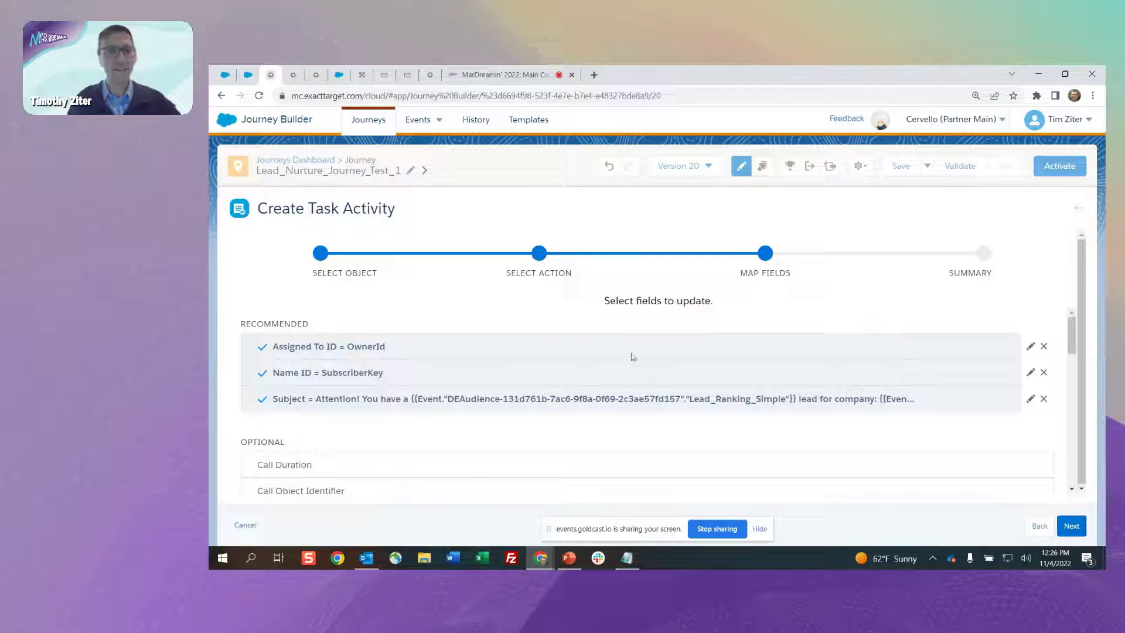
Step: Map Assigned To ID to SubscriberKey and back to OwnerId from the journey data, and save the mapping
{"action": "left_click", "coordinate": [1031, 349]}
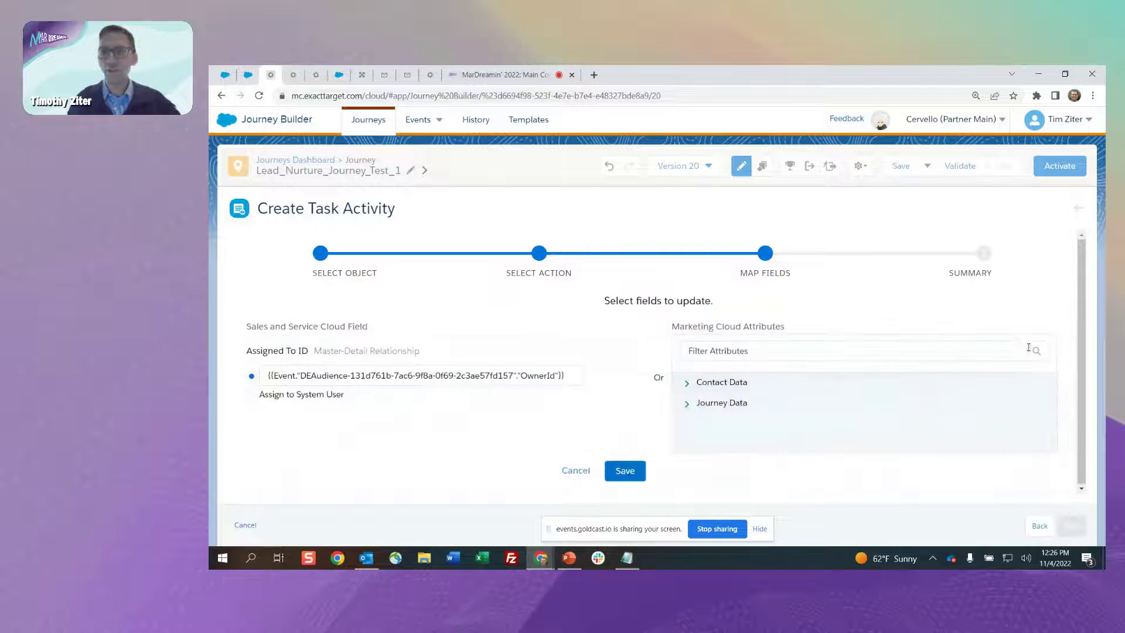
{"action": "left_click", "coordinate": [688, 404]}
{"action": "left_click", "coordinate": [703, 427]}
{"action": "scroll", "coordinate": [733, 423], "scroll_direction": "down", "scroll_amount": 1}
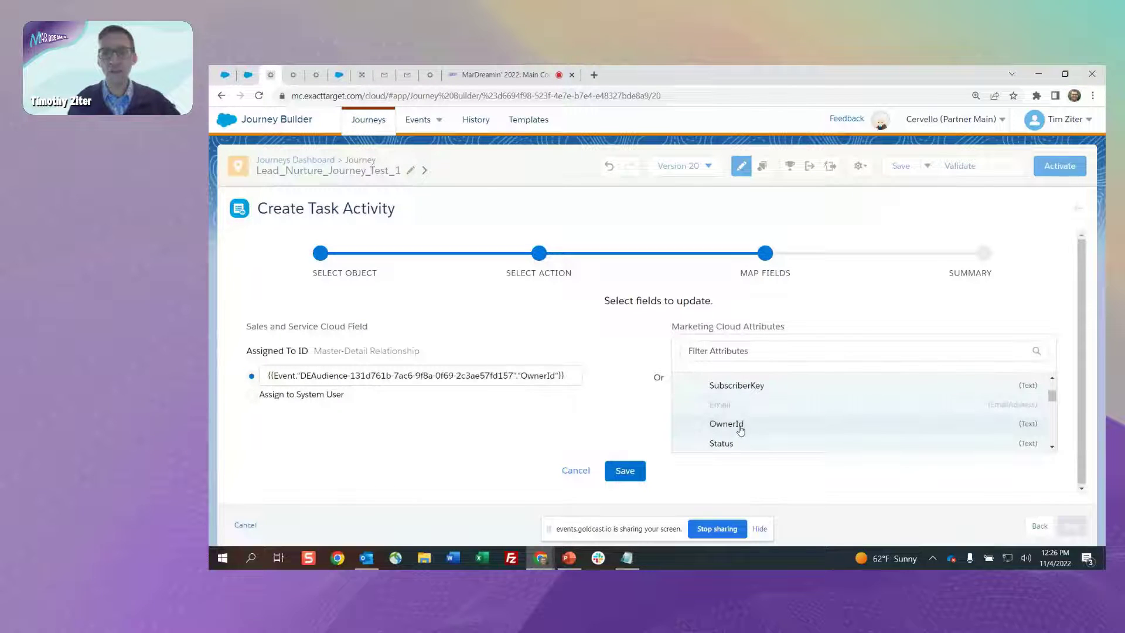
{"action": "left_click", "coordinate": [749, 387]}
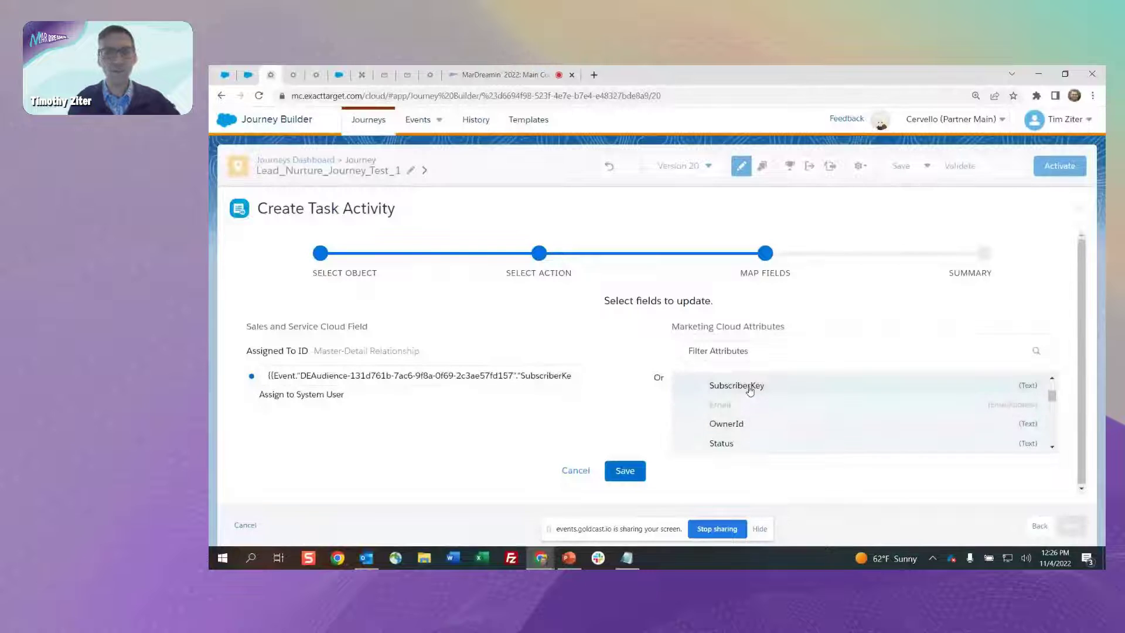
{"action": "left_click", "coordinate": [735, 427]}
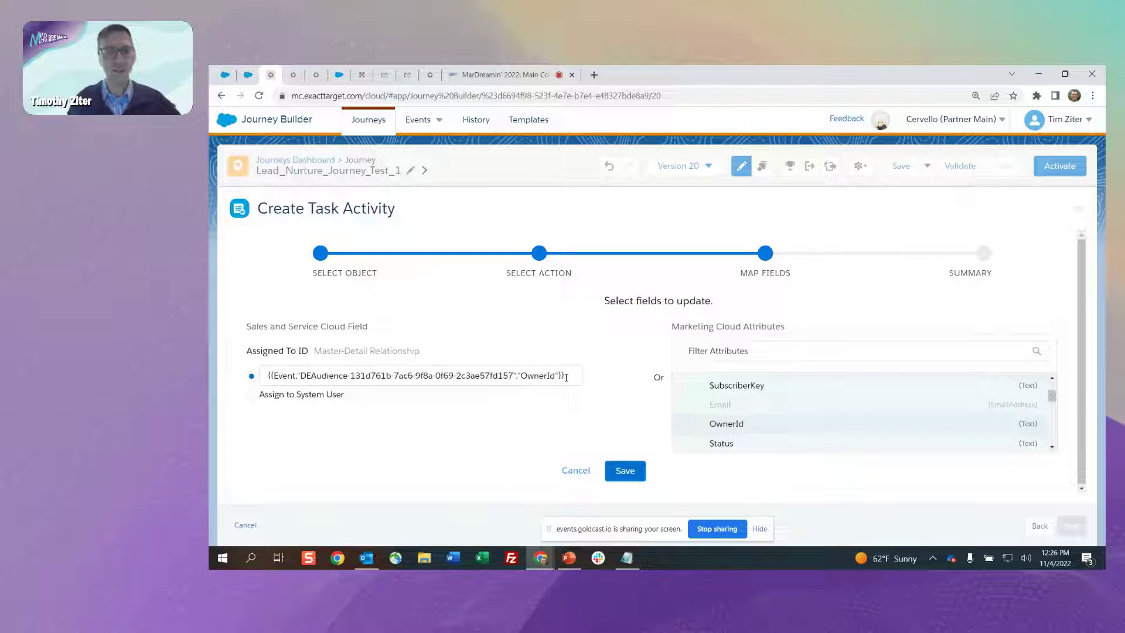
{"action": "left_click", "coordinate": [625, 471]}
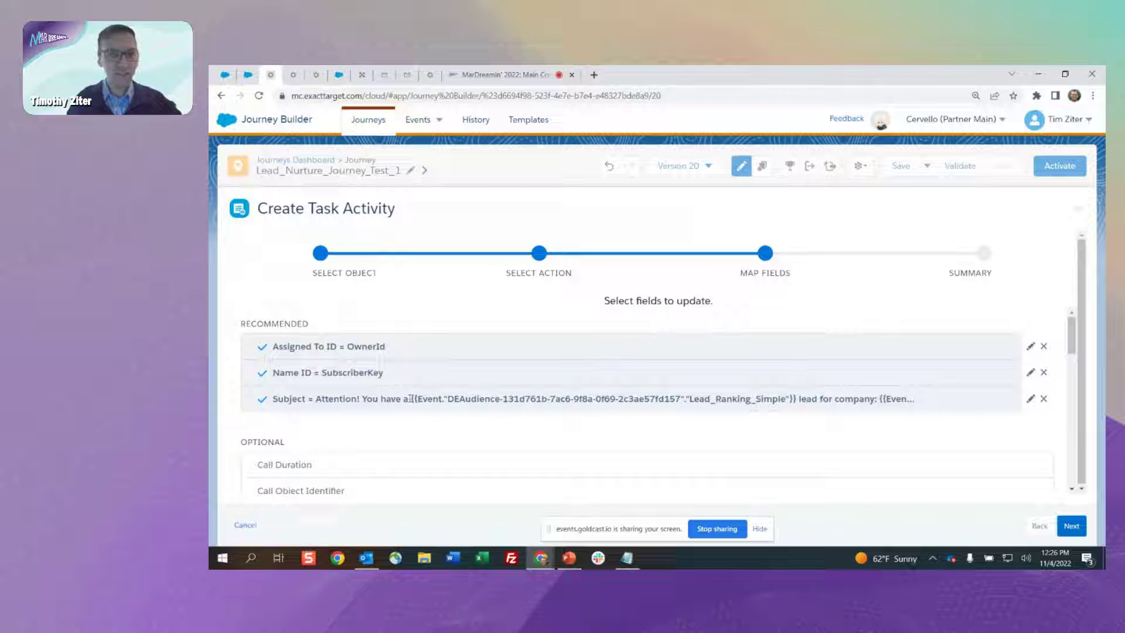
Step: Copy the Subject's fixed texts "Attention! You have a" and "lead for company:" onto separate lines in Notepad
{"action": "left_click_drag", "start_coordinate": [384, 398], "coordinate": [318, 399]}
{"action": "key", "text": "ctrl+c"}
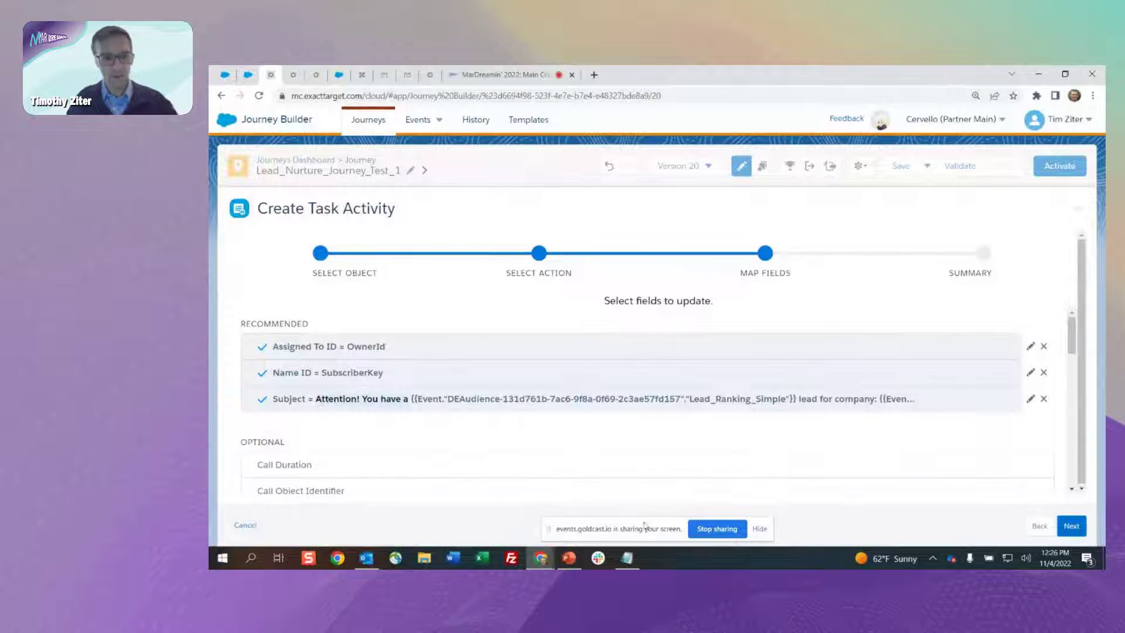
{"action": "left_click", "coordinate": [627, 558]}
{"action": "key", "text": "ctrl+v"}
{"action": "left_click", "coordinate": [835, 399]}
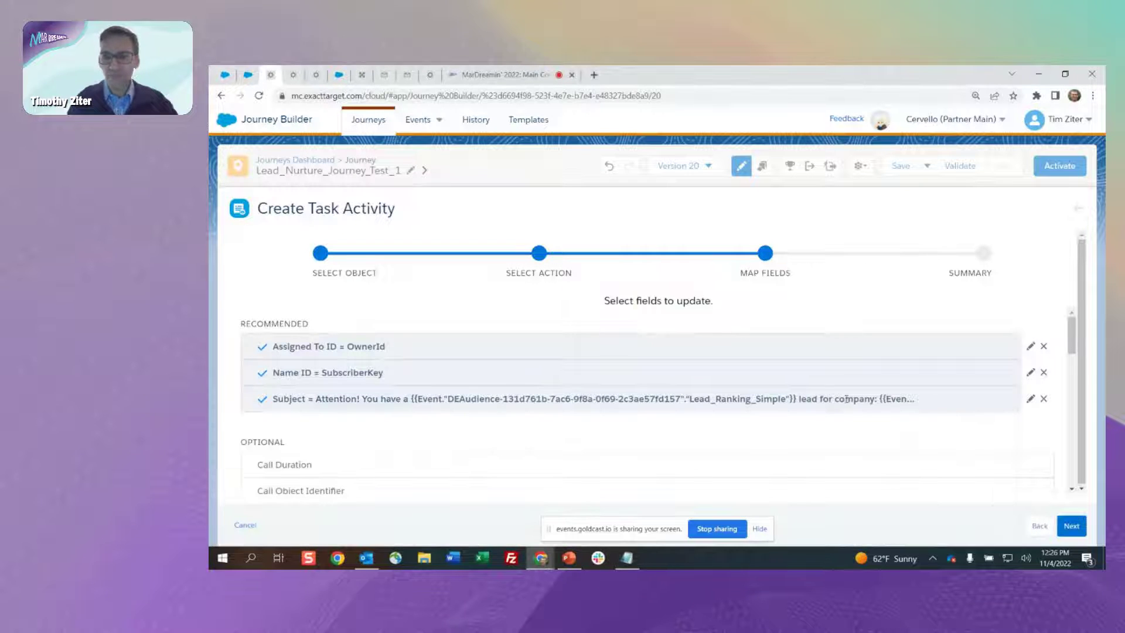
{"action": "left_click_drag", "start_coordinate": [876, 400], "coordinate": [807, 400]}
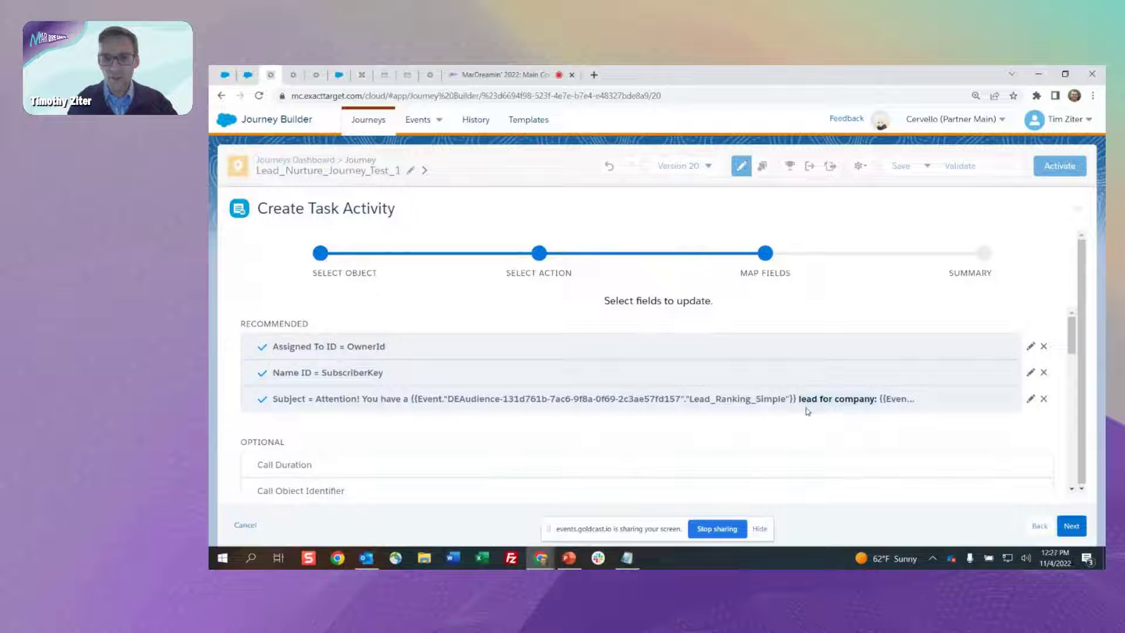
{"action": "key", "text": "alt+Tab"}
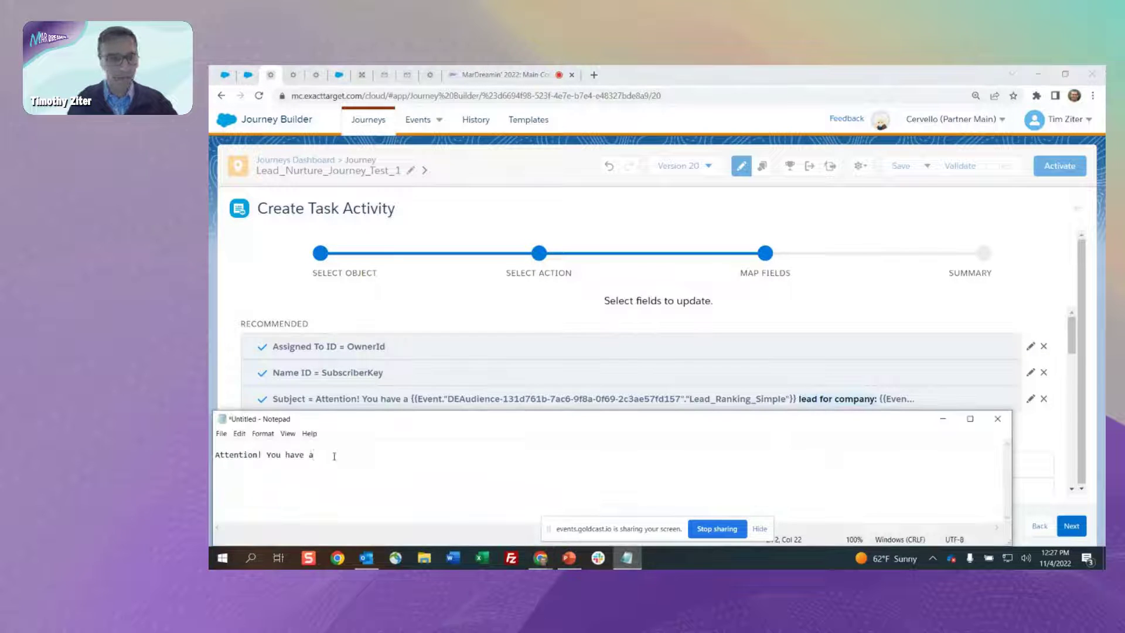
{"action": "key", "text": "Return"}
{"action": "type", "text": "lead for company:"}
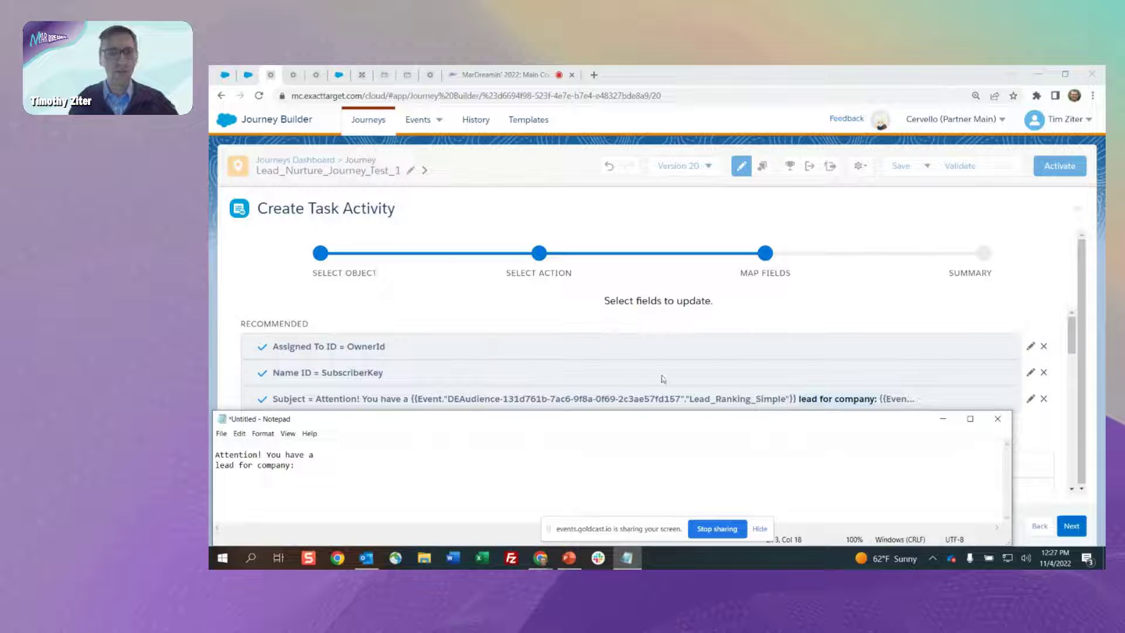
Step: Fill the Subject mapping with the Lead_Ranking_Simple journey attribute and copy its expression after "Attention! You have a" in Notepad
{"action": "left_click", "coordinate": [1031, 398]}
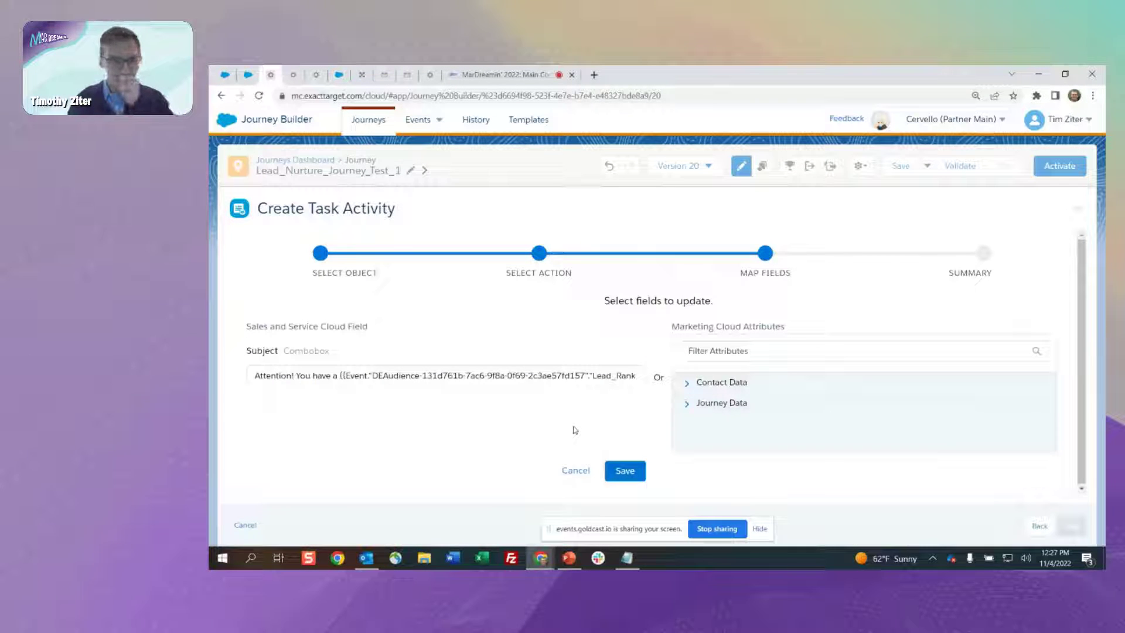
{"action": "left_click", "coordinate": [687, 404]}
{"action": "left_click", "coordinate": [703, 427]}
{"action": "scroll", "coordinate": [733, 425], "scroll_direction": "down", "scroll_amount": 5}
{"action": "left_click_drag", "start_coordinate": [733, 423], "coordinate": [734, 421]}
{"action": "left_click", "coordinate": [756, 389]}
{"action": "left_click_drag", "start_coordinate": [617, 375], "coordinate": [262, 376]}
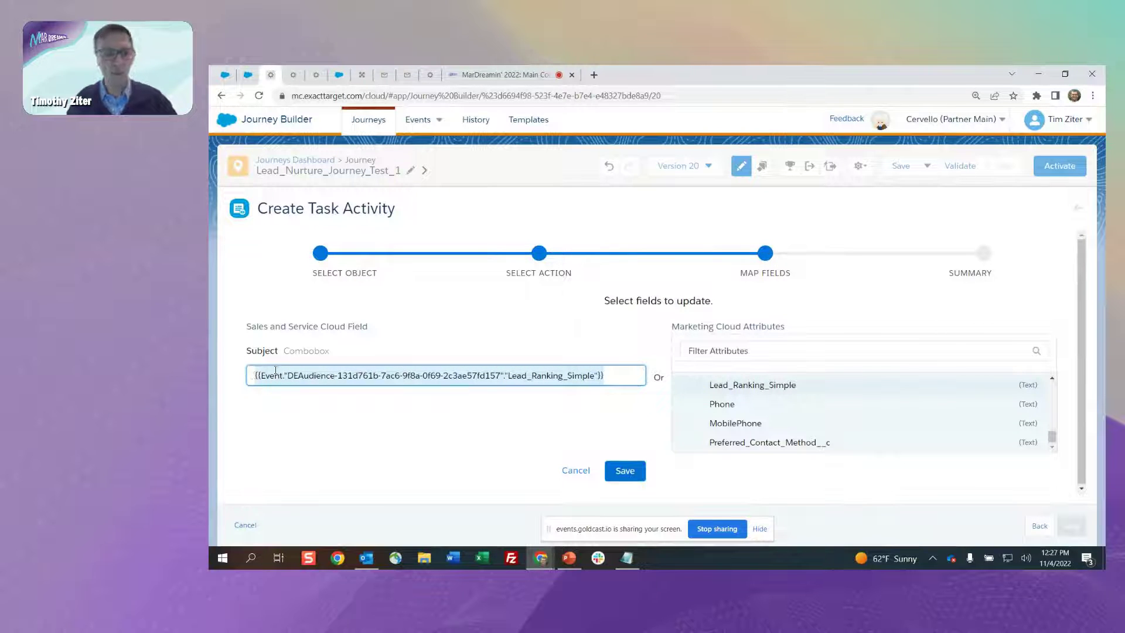
{"action": "left_click", "coordinate": [627, 557]}
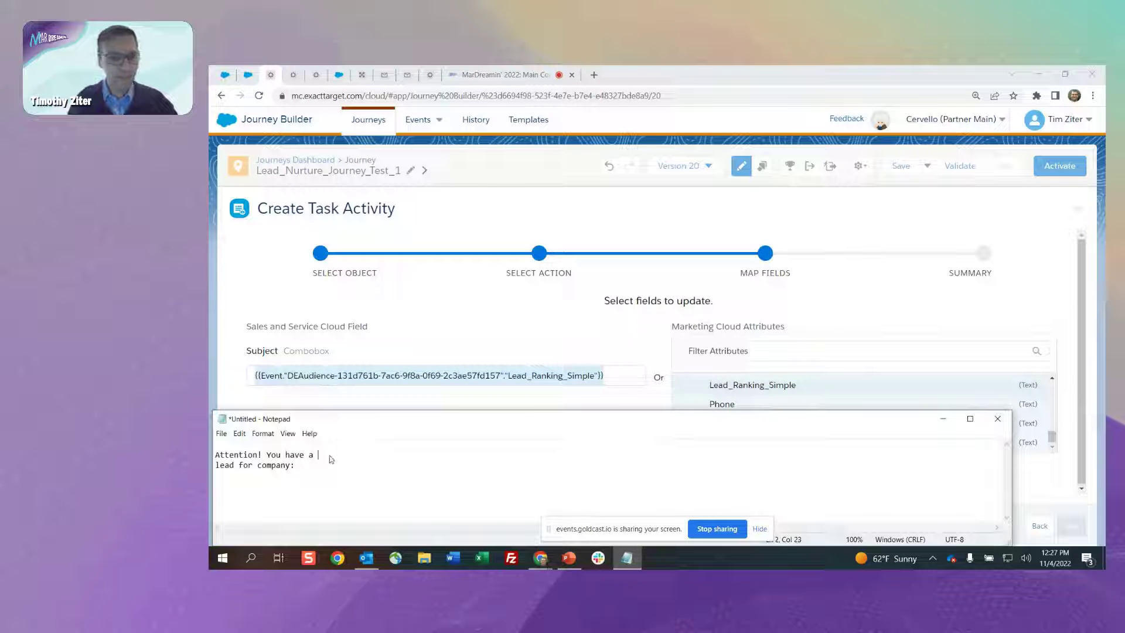
{"action": "type", "text": "{{Event.\"DEAudience-131d761b-7ac6-9f8a-0f69-2c3ae57fd157\".\"Lead_Ranking_Simple\"}}"}
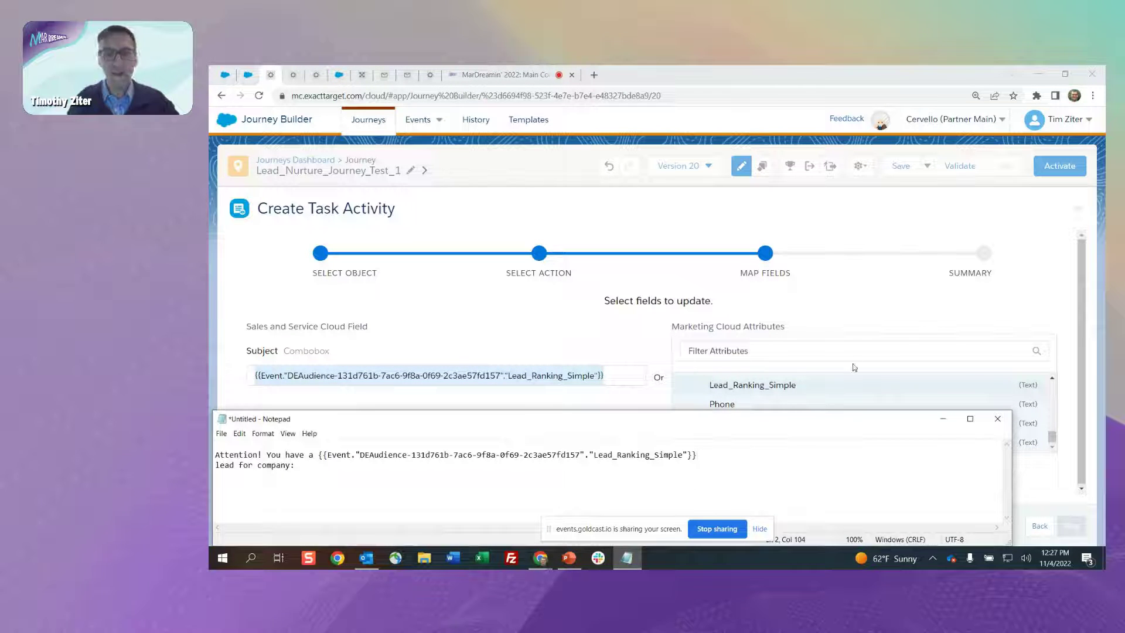
Step: Replace the Subject mapping with the Company attribute and copy its expression after "lead for company:" in Notepad
{"action": "left_click", "coordinate": [797, 403]}
{"action": "scroll", "coordinate": [797, 404], "scroll_direction": "up", "scroll_amount": 3}
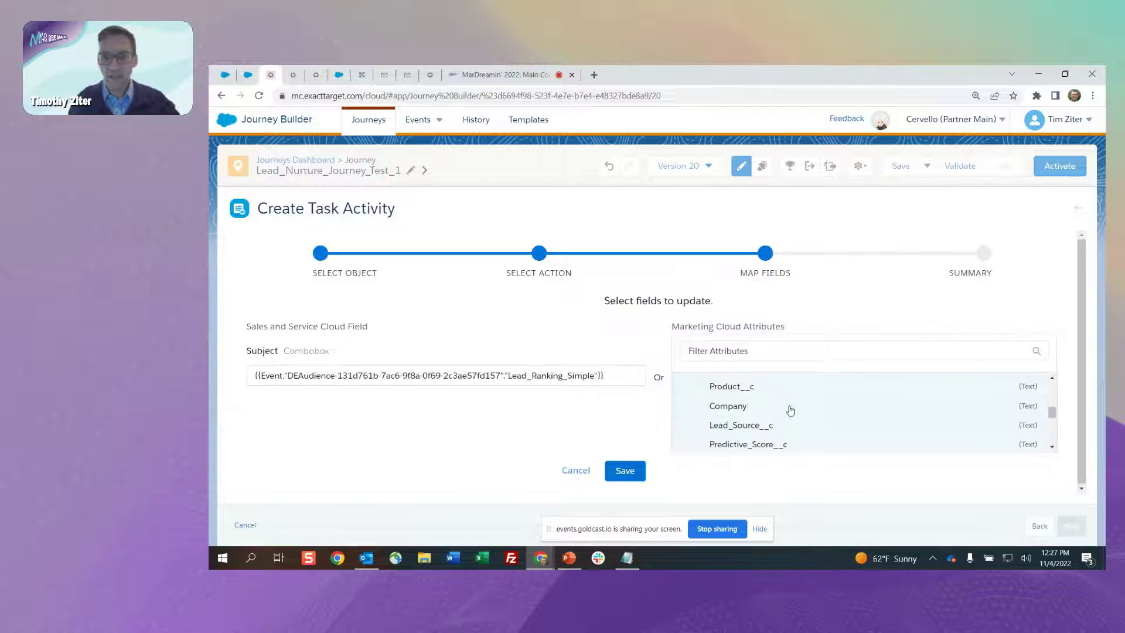
{"action": "left_click", "coordinate": [749, 413]}
{"action": "left_click_drag", "start_coordinate": [566, 384], "coordinate": [238, 373]}
{"action": "key", "text": "ctrl+c"}
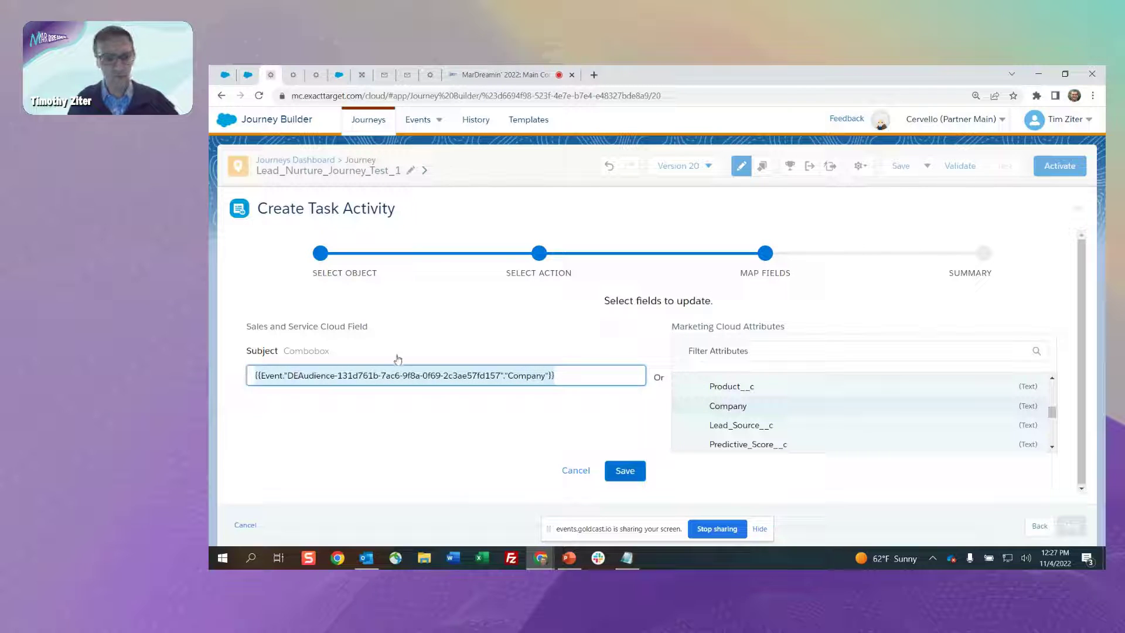
{"action": "left_click", "coordinate": [626, 557]}
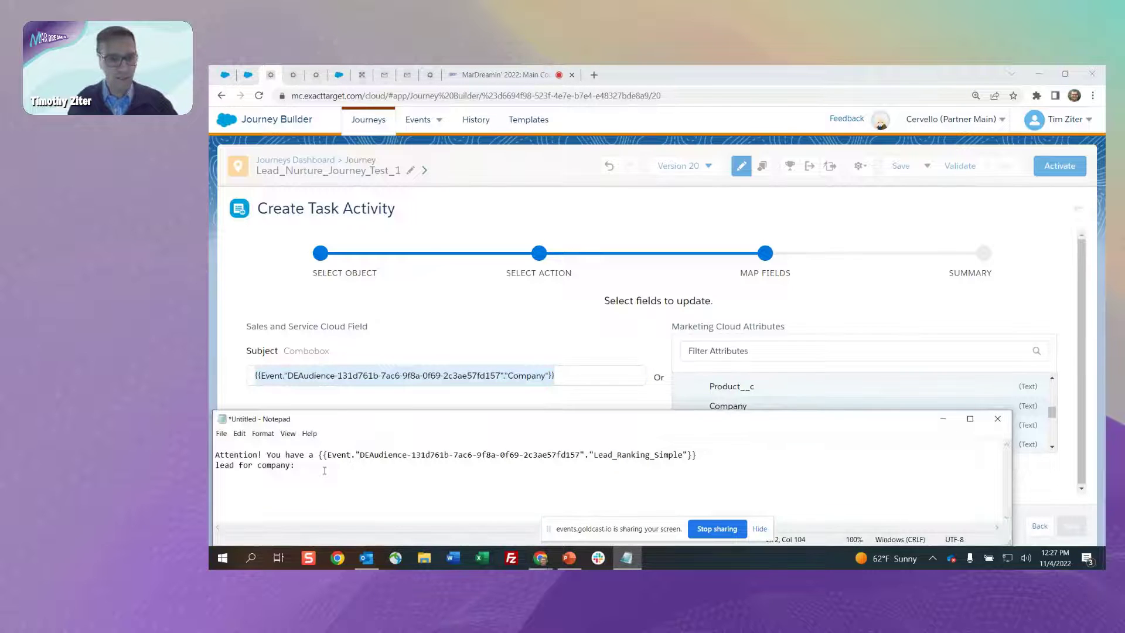
{"action": "left_click", "coordinate": [324, 470]}
{"action": "key", "text": "ctrl+v"}
Step: Replace the Subject mapping with the full text assembled in Notepad, combining Lead_Ranking_Simple and Company, and save it
{"action": "left_click_drag", "start_coordinate": [618, 466], "coordinate": [218, 454]}
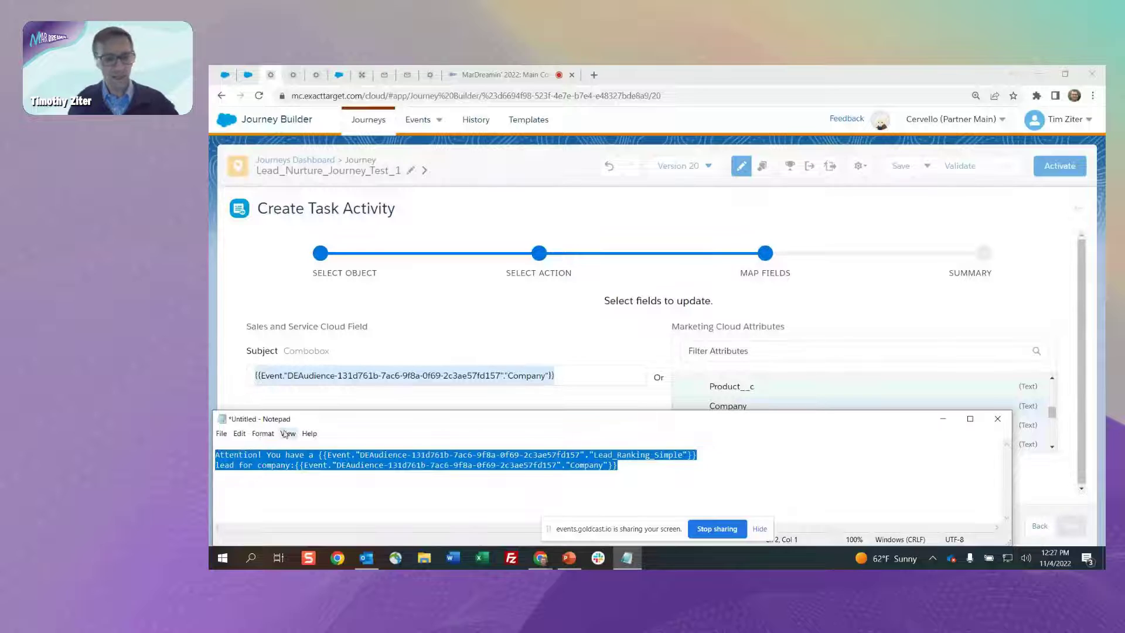
{"action": "left_click", "coordinate": [585, 380]}
{"action": "key", "text": "ctrl+v"}
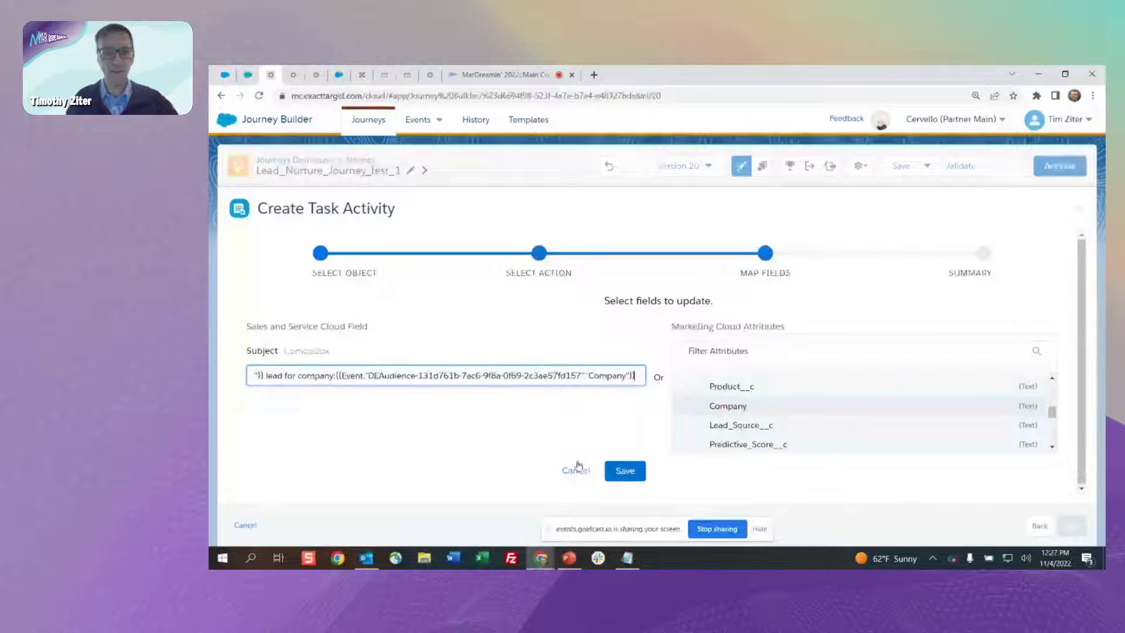
{"action": "left_click", "coordinate": [625, 471]}
Step: Examine the task's optional field mappings and the activity summary, and close the activity discarding the unsaved changes
{"action": "scroll", "coordinate": [797, 423], "scroll_direction": "down", "scroll_amount": 1}
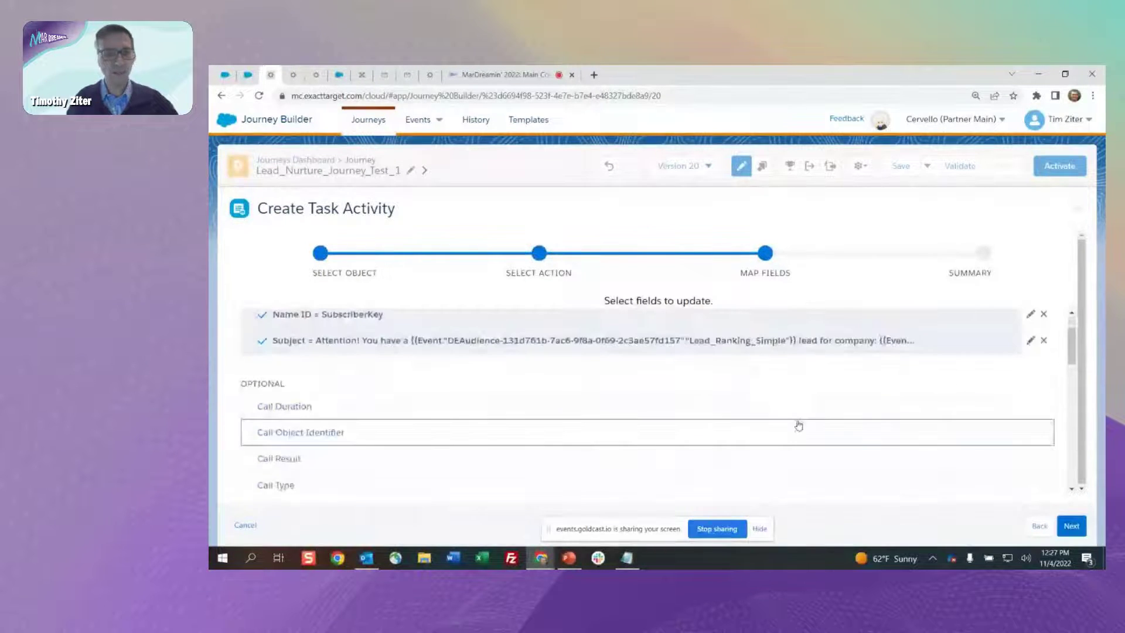
{"action": "scroll", "coordinate": [502, 408], "scroll_direction": "down", "scroll_amount": 3}
{"action": "scroll", "coordinate": [502, 409], "scroll_direction": "down", "scroll_amount": 1}
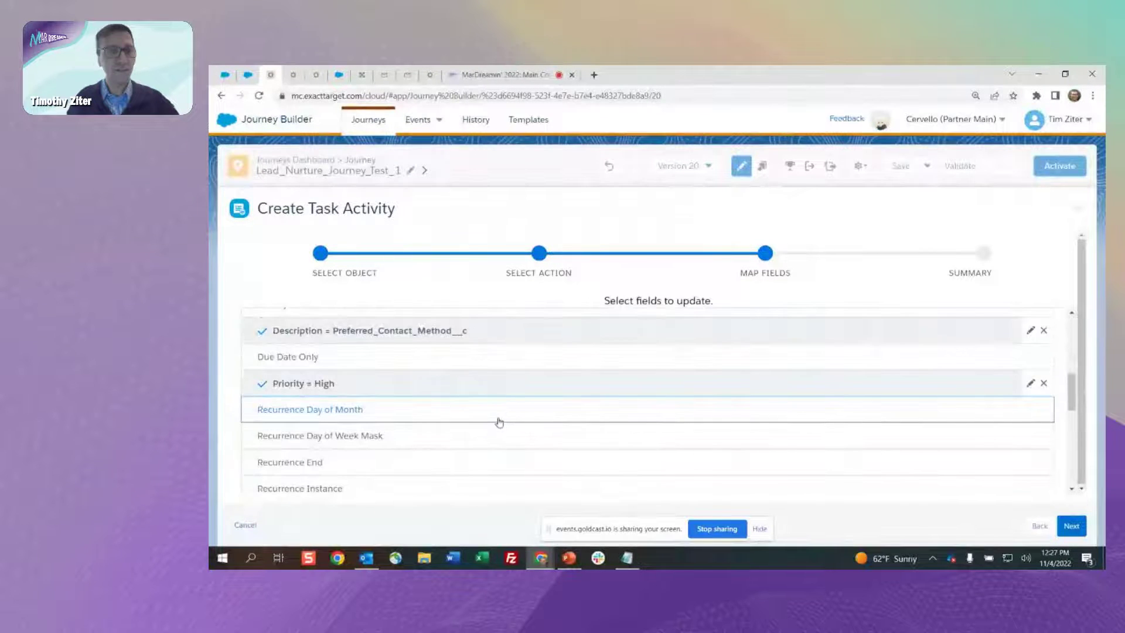
{"action": "scroll", "coordinate": [499, 423], "scroll_direction": "up", "scroll_amount": 2}
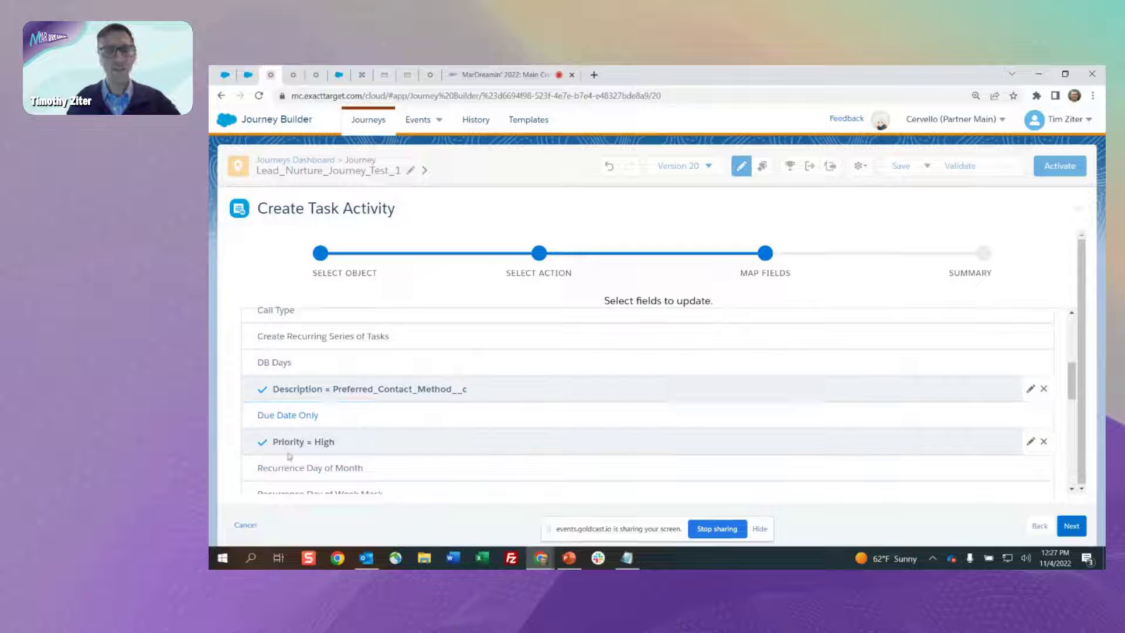
{"action": "scroll", "coordinate": [310, 440], "scroll_direction": "down", "scroll_amount": 5}
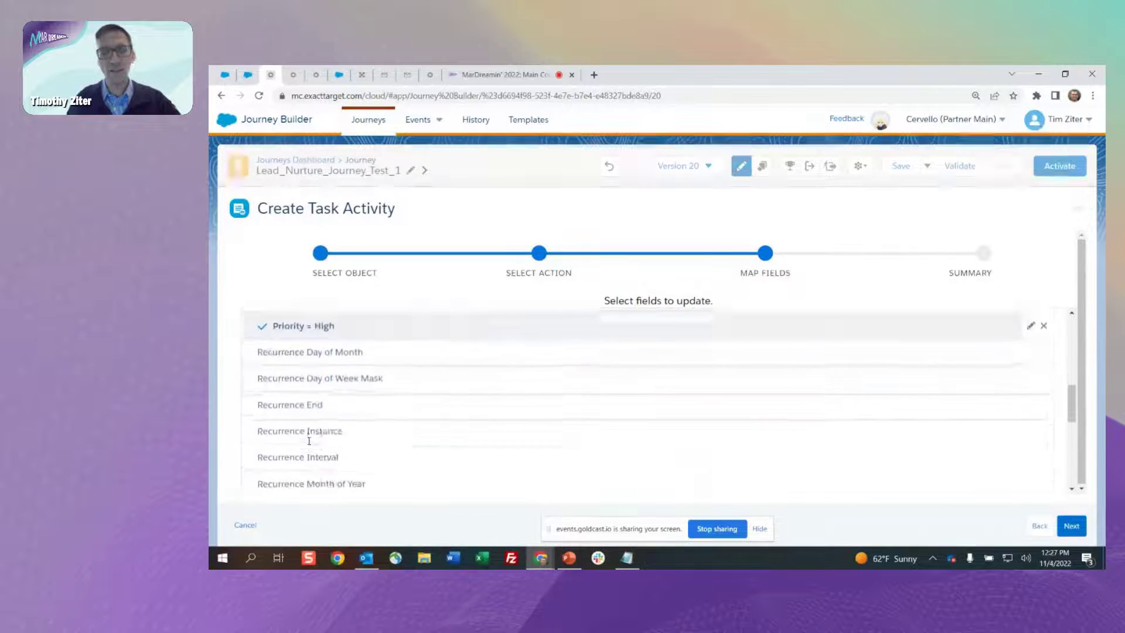
{"action": "scroll", "coordinate": [324, 438], "scroll_direction": "down", "scroll_amount": 3}
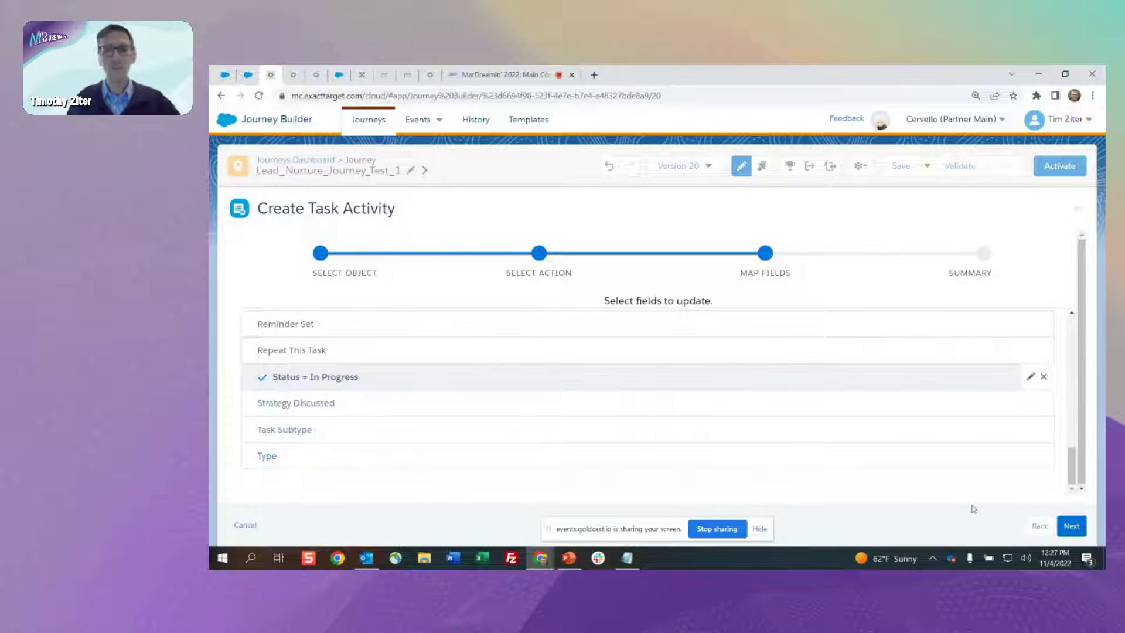
{"action": "left_click", "coordinate": [1071, 526]}
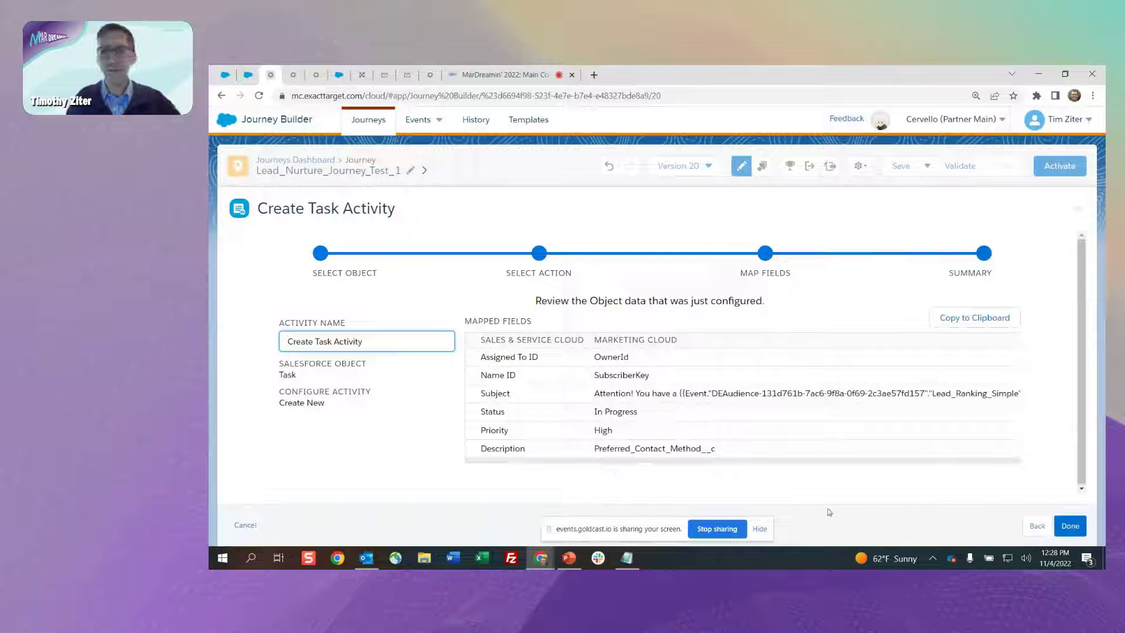
{"action": "left_click", "coordinate": [252, 525]}
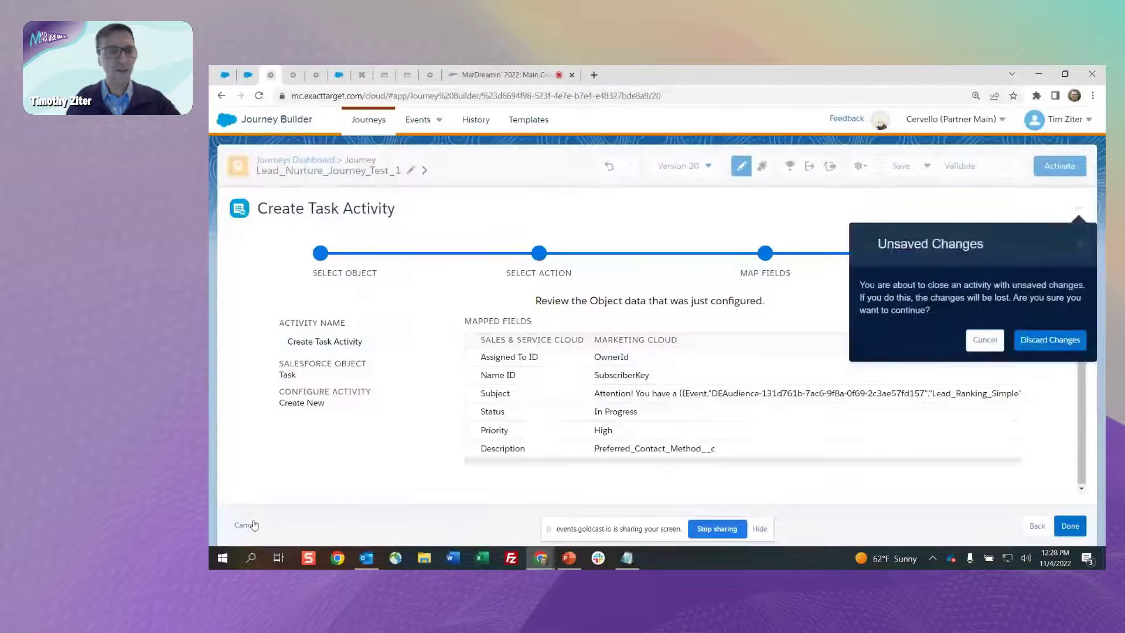
{"action": "left_click", "coordinate": [1055, 348]}
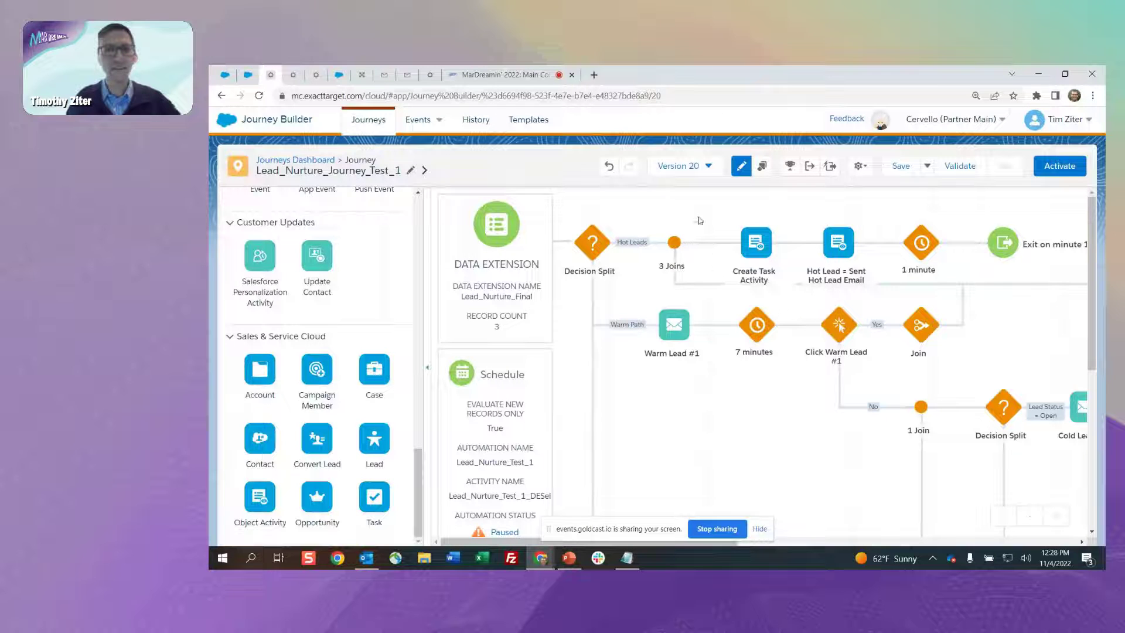
Step: View the running Version 19 of Lead_Nurture_Journey_Test_1 and its contact counts per activity
{"action": "left_click", "coordinate": [708, 169]}
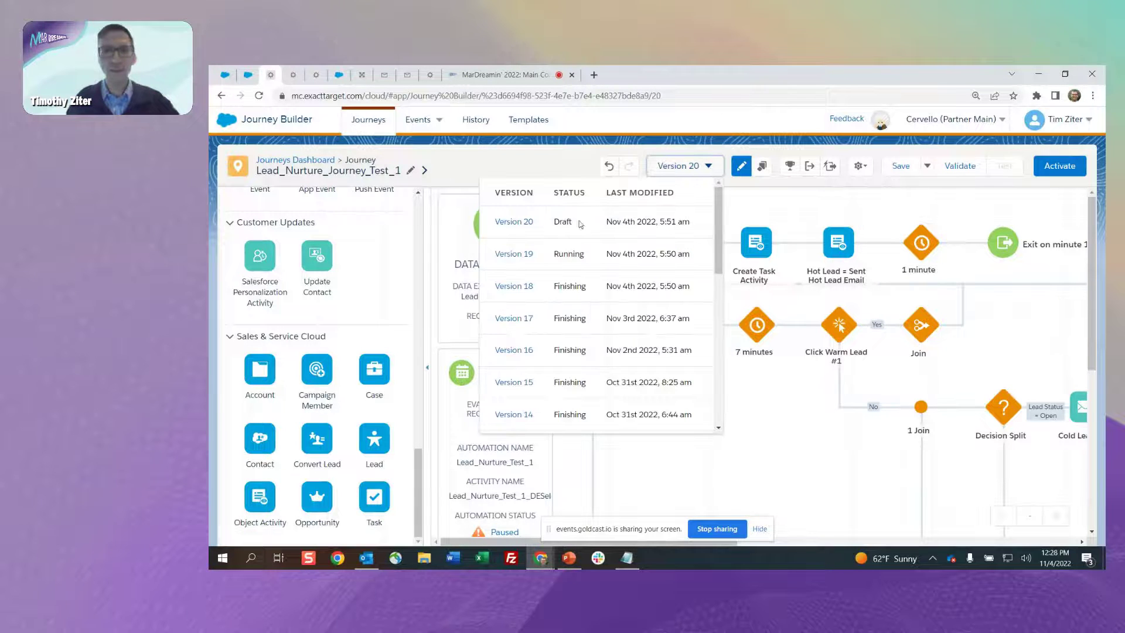
{"action": "left_click", "coordinate": [512, 256]}
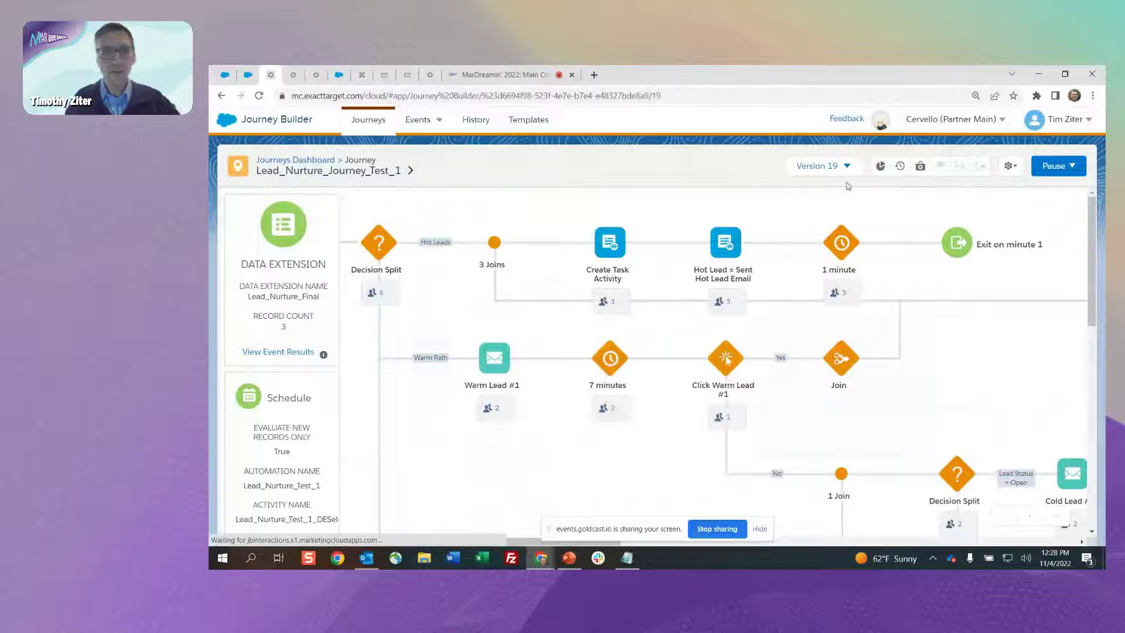
{"action": "left_click", "coordinate": [846, 167]}
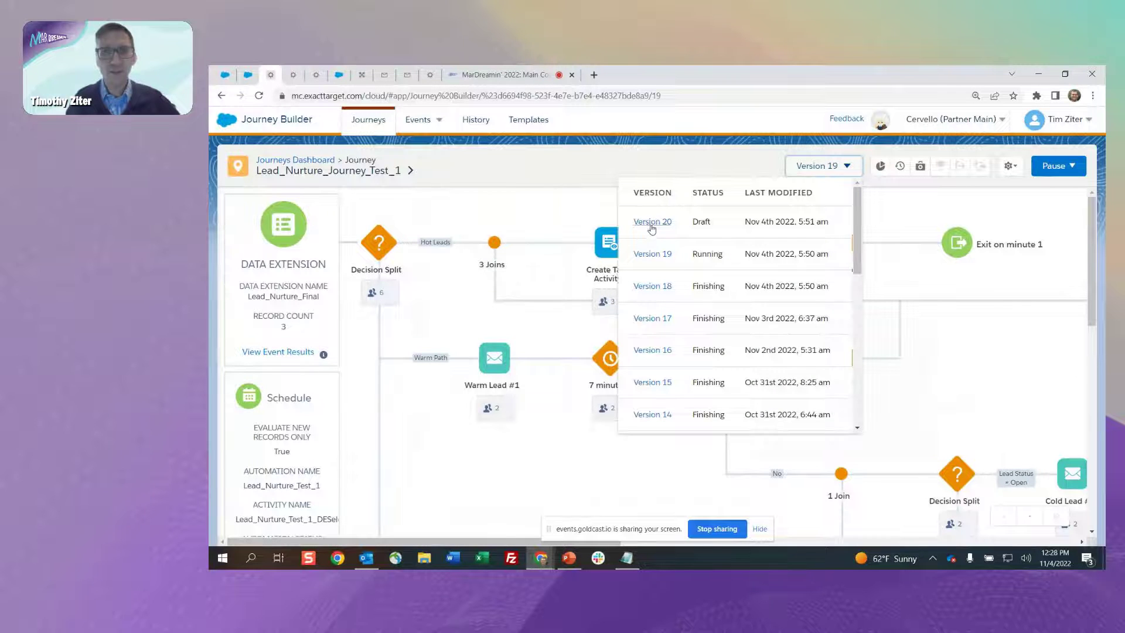
{"action": "left_click", "coordinate": [652, 255]}
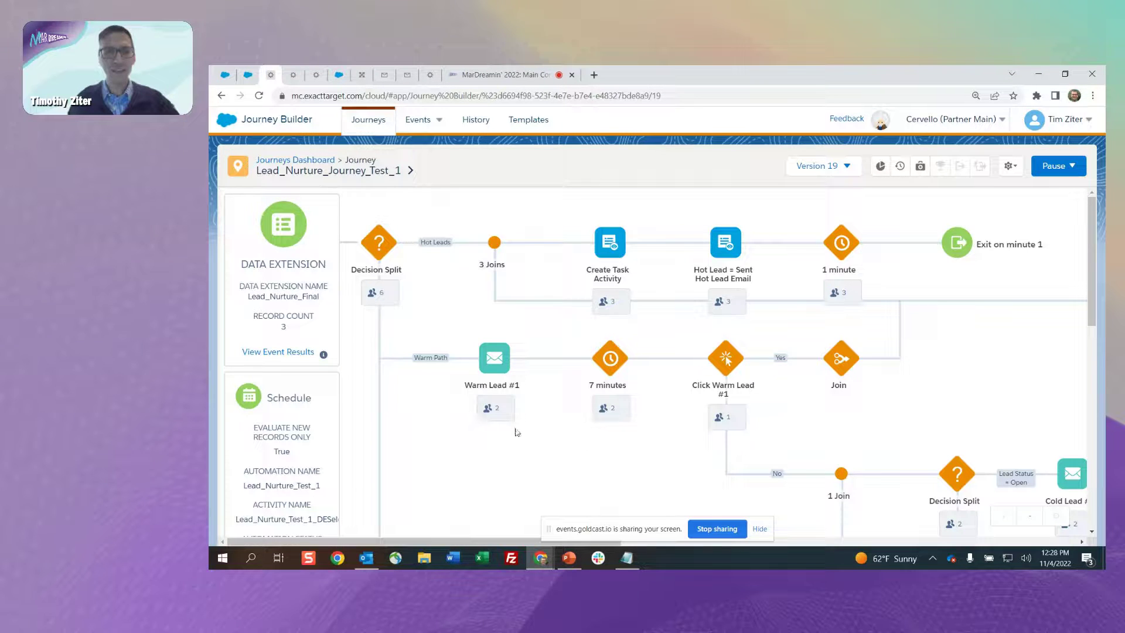
Step: Switch to Outlook, read the Warm Lead #1 email about SFMC tips, and follow its Let's Talk link
{"action": "left_click", "coordinate": [367, 558]}
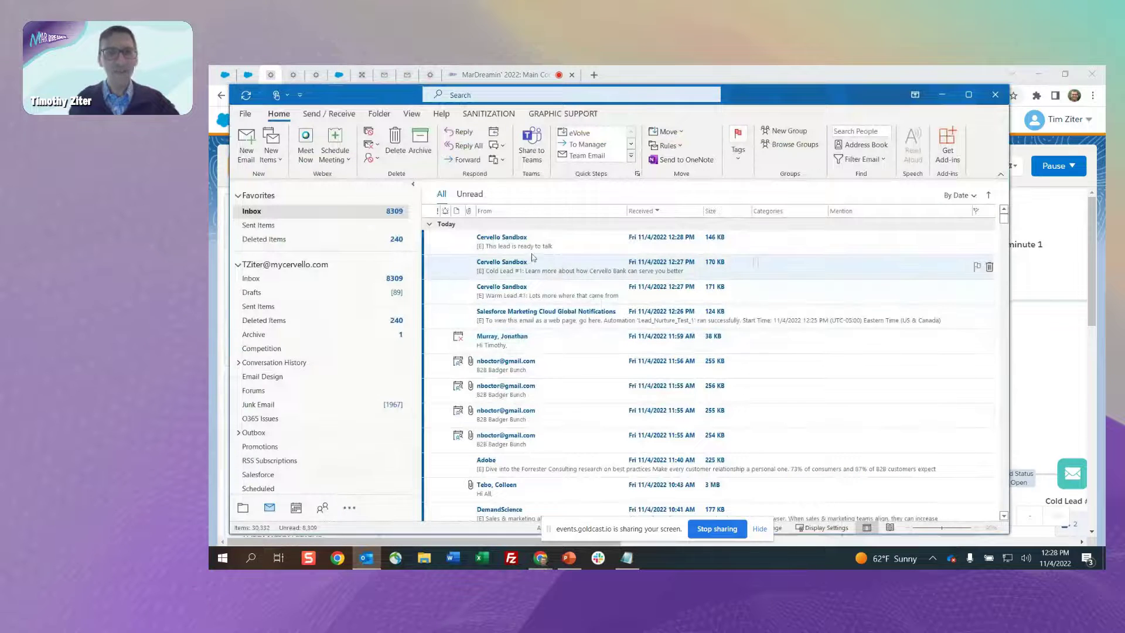
{"action": "double_click", "coordinate": [529, 293]}
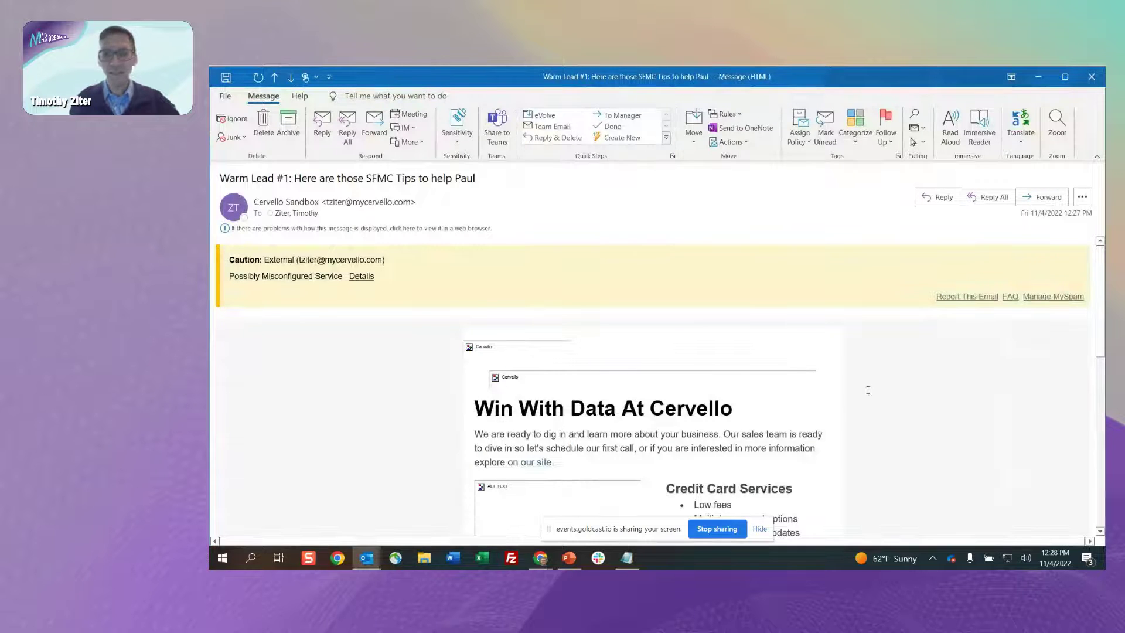
{"action": "scroll", "coordinate": [868, 390], "scroll_direction": "down", "scroll_amount": 3}
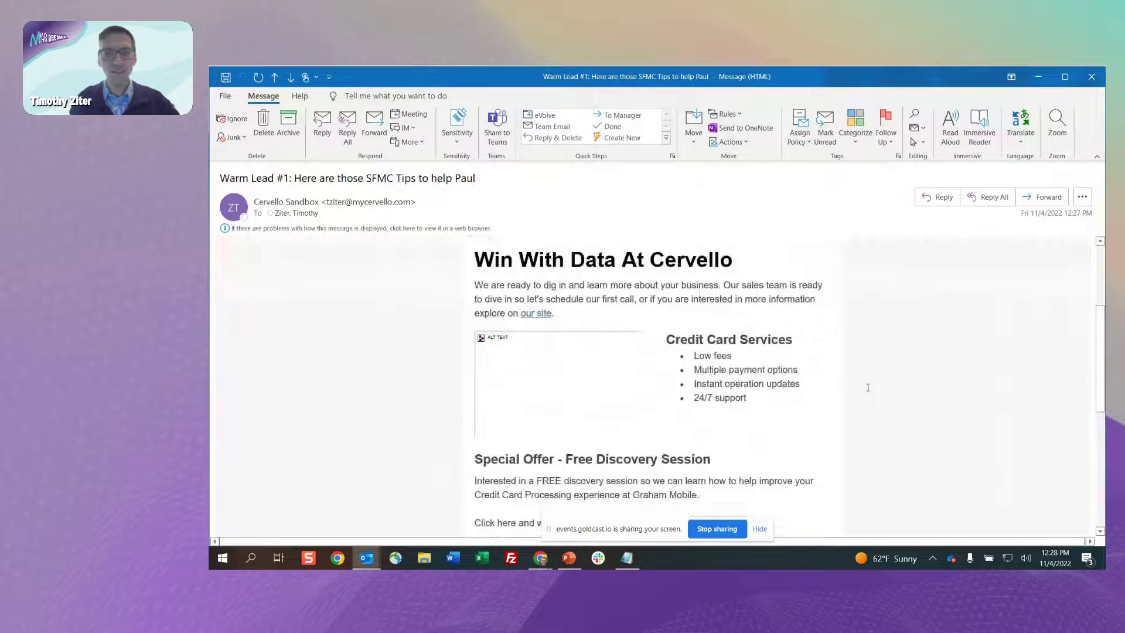
{"action": "scroll", "coordinate": [868, 388], "scroll_direction": "down", "scroll_amount": 4}
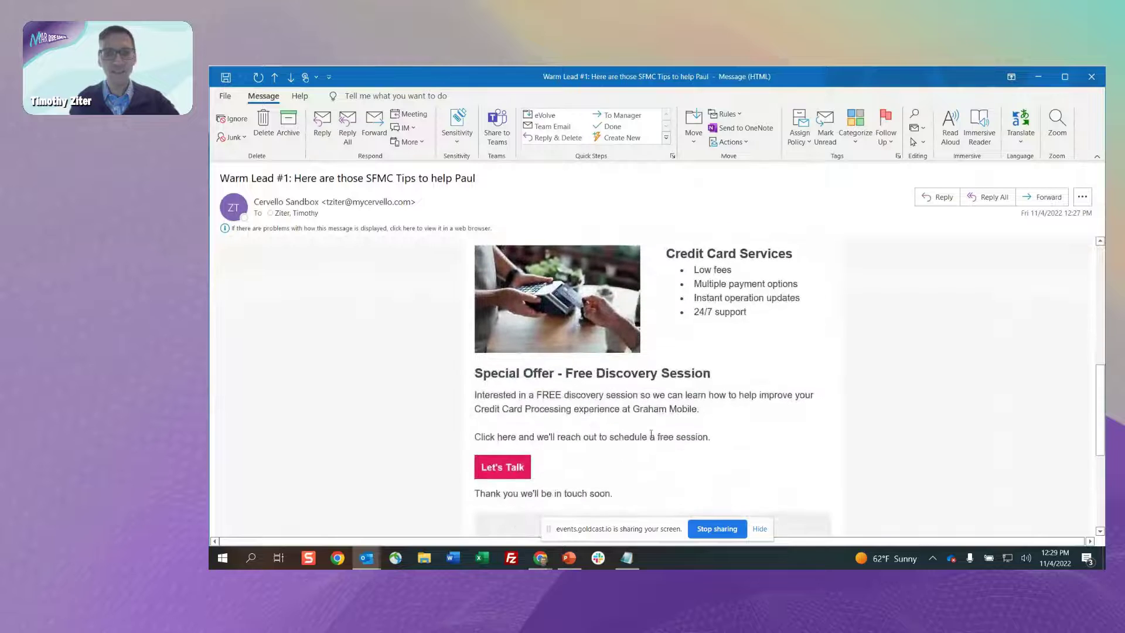
{"action": "left_click", "coordinate": [516, 464]}
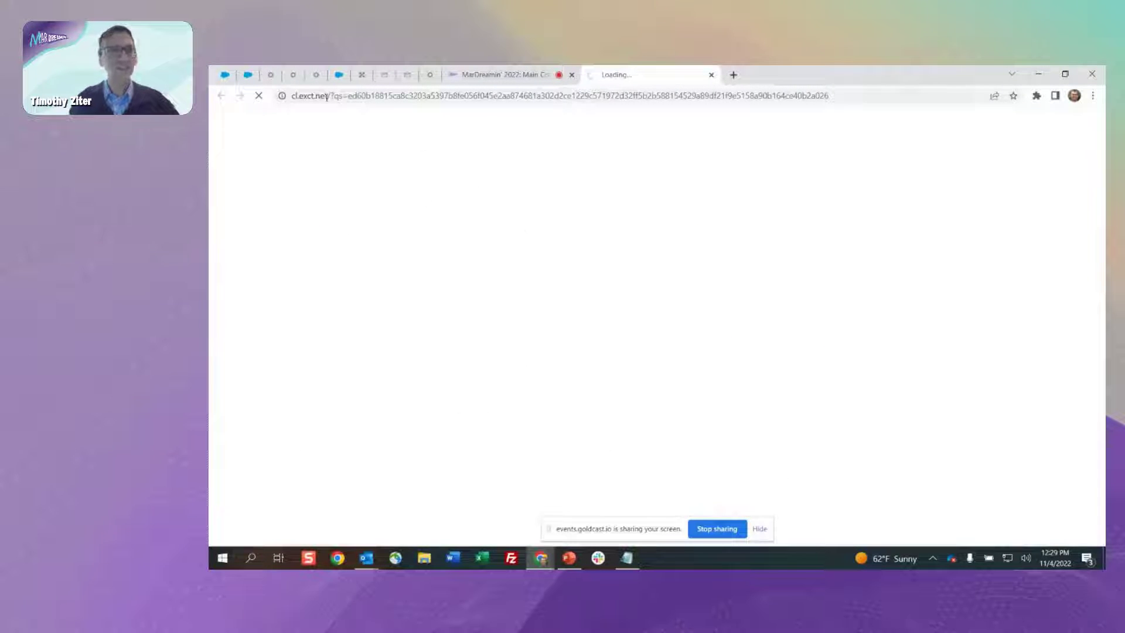
Step: Return to Journey Builder, switch to draft Version 20, and open the Hot Lead = Sent Hot Lead Email activity
{"action": "left_click", "coordinate": [270, 75]}
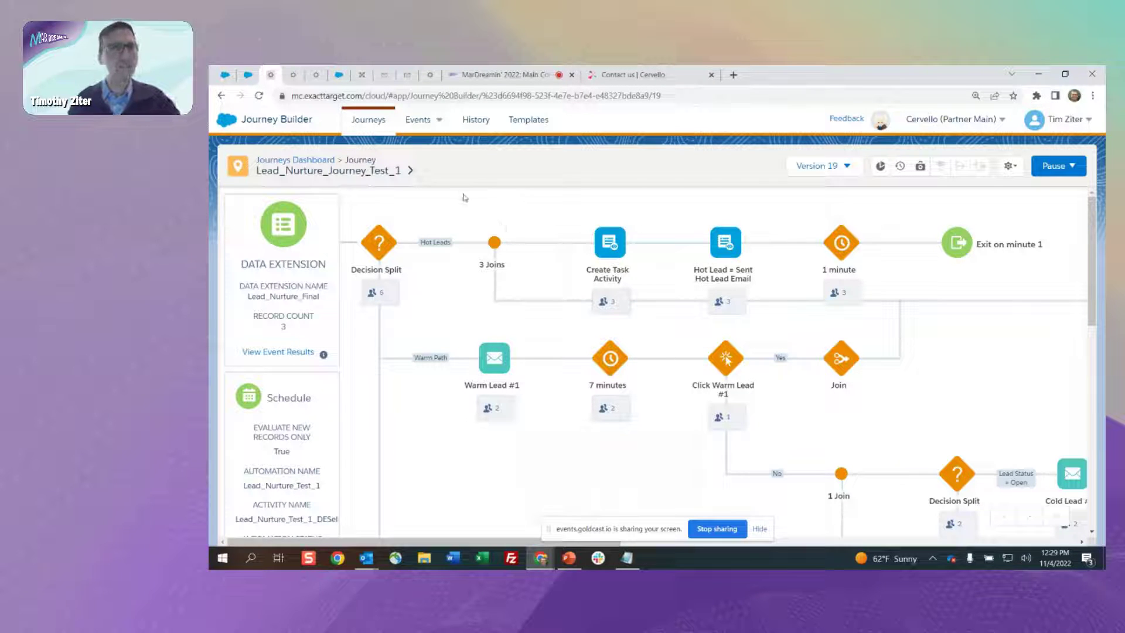
{"action": "left_click", "coordinate": [848, 167]}
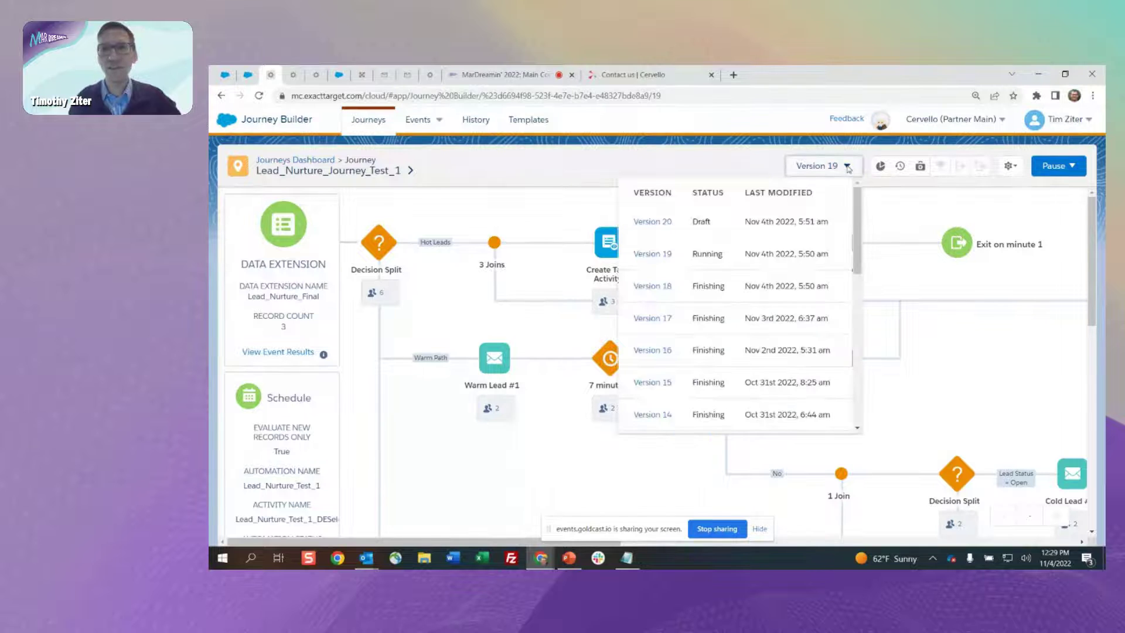
{"action": "left_click", "coordinate": [652, 221]}
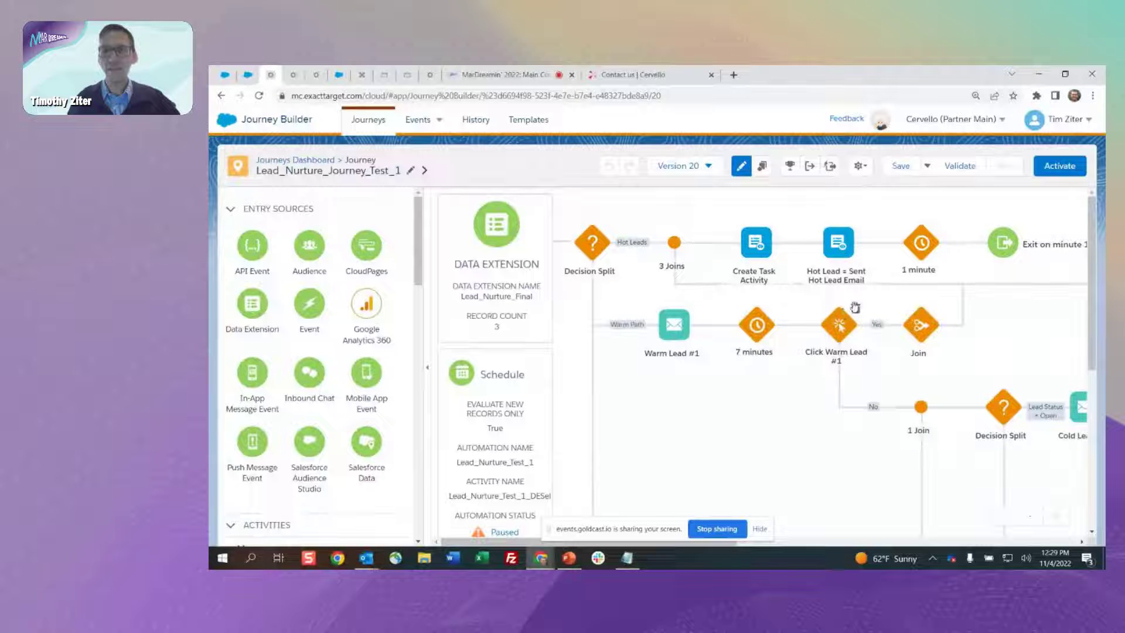
{"action": "left_click", "coordinate": [836, 247]}
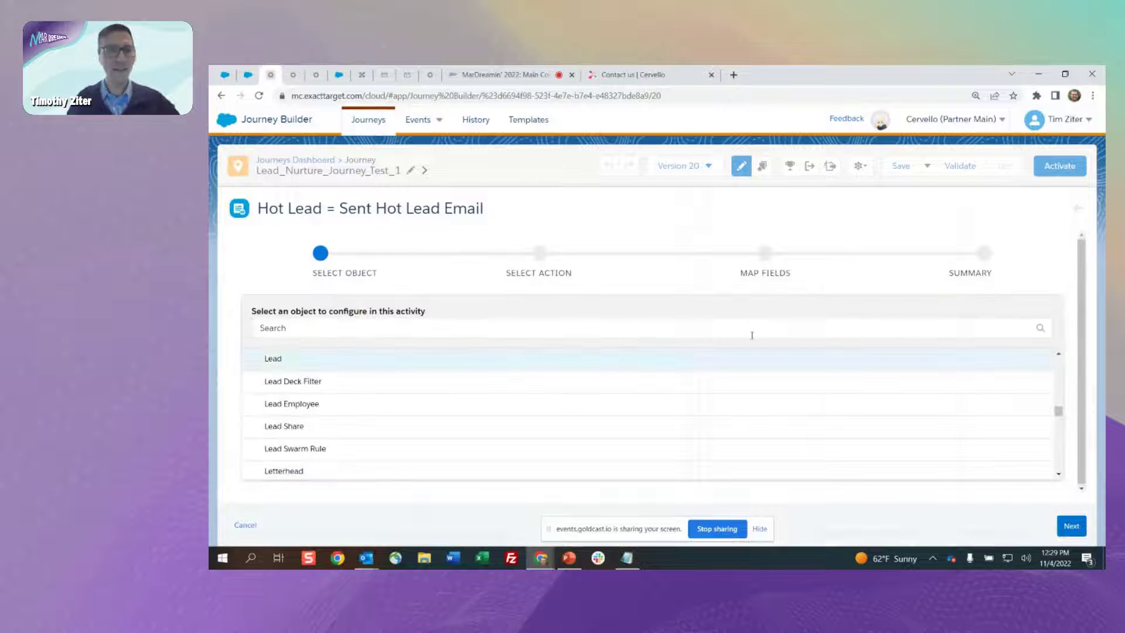
Step: Examine the activity's Find and Update action for Lead, including the Lead ID lookup and the Entry: TRIGGER journey attributes
{"action": "left_click", "coordinate": [1073, 530]}
{"action": "scroll", "coordinate": [626, 385], "scroll_direction": "down", "scroll_amount": 2}
{"action": "scroll", "coordinate": [625, 384], "scroll_direction": "up", "scroll_amount": 1}
{"action": "scroll", "coordinate": [621, 384], "scroll_direction": "down", "scroll_amount": 1}
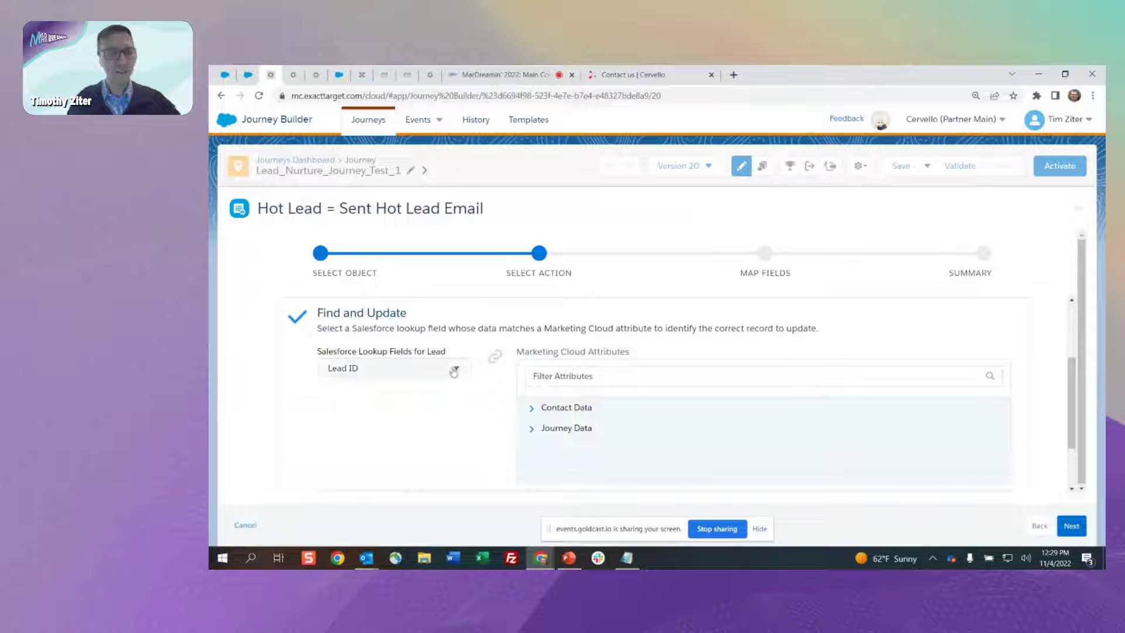
{"action": "left_click", "coordinate": [532, 429]}
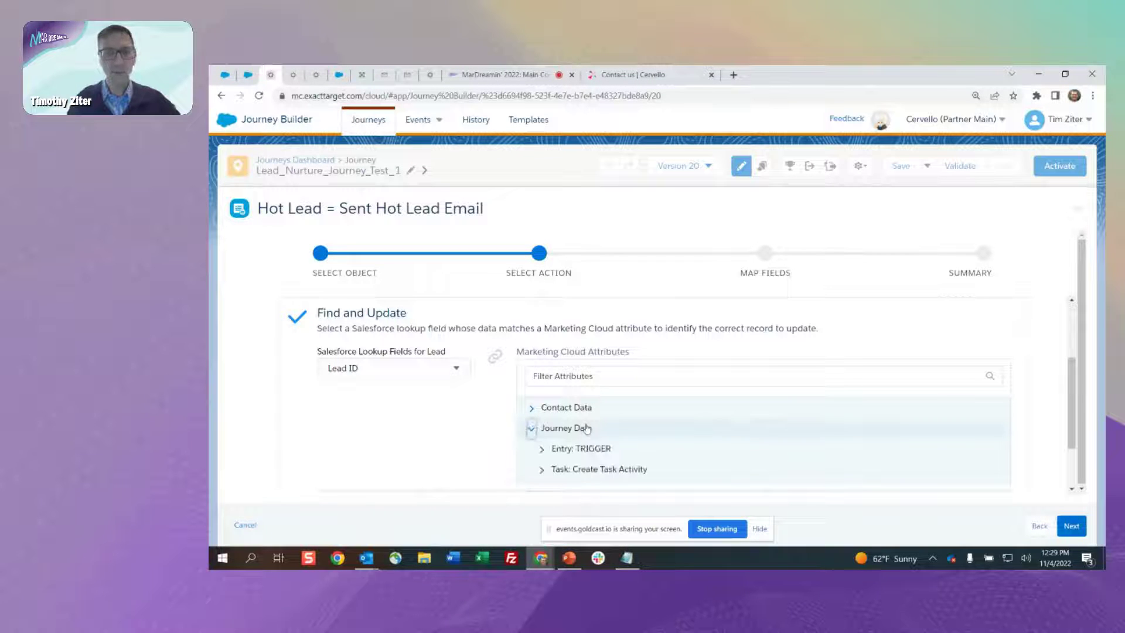
{"action": "scroll", "coordinate": [587, 430], "scroll_direction": "down", "scroll_amount": 1}
{"action": "left_click", "coordinate": [542, 391]}
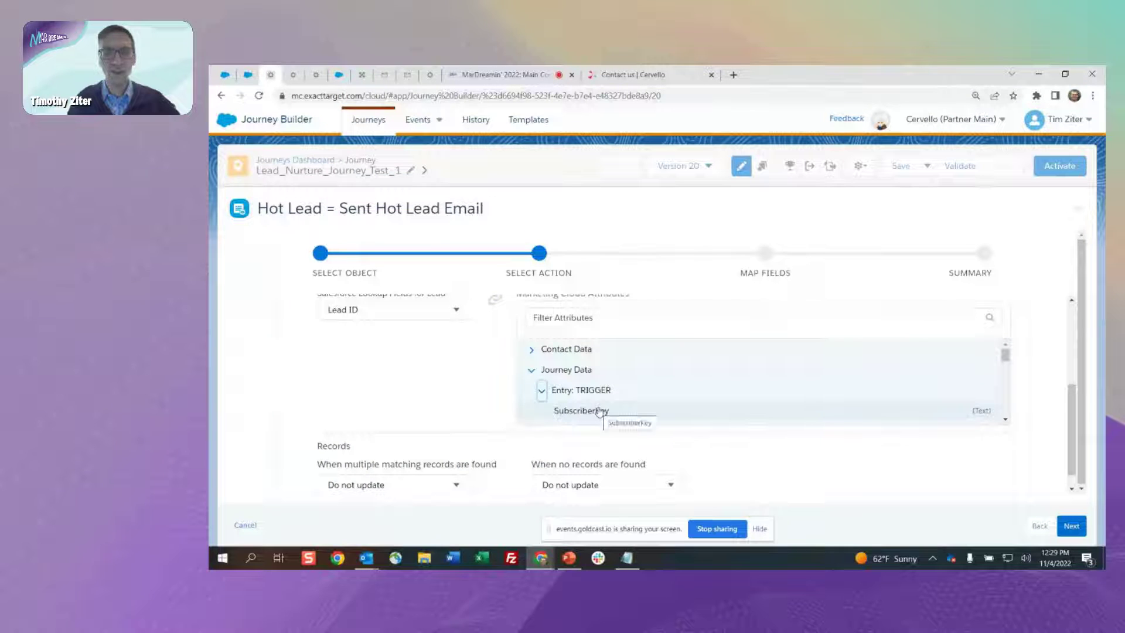
{"action": "scroll", "coordinate": [601, 405], "scroll_direction": "down", "scroll_amount": 1}
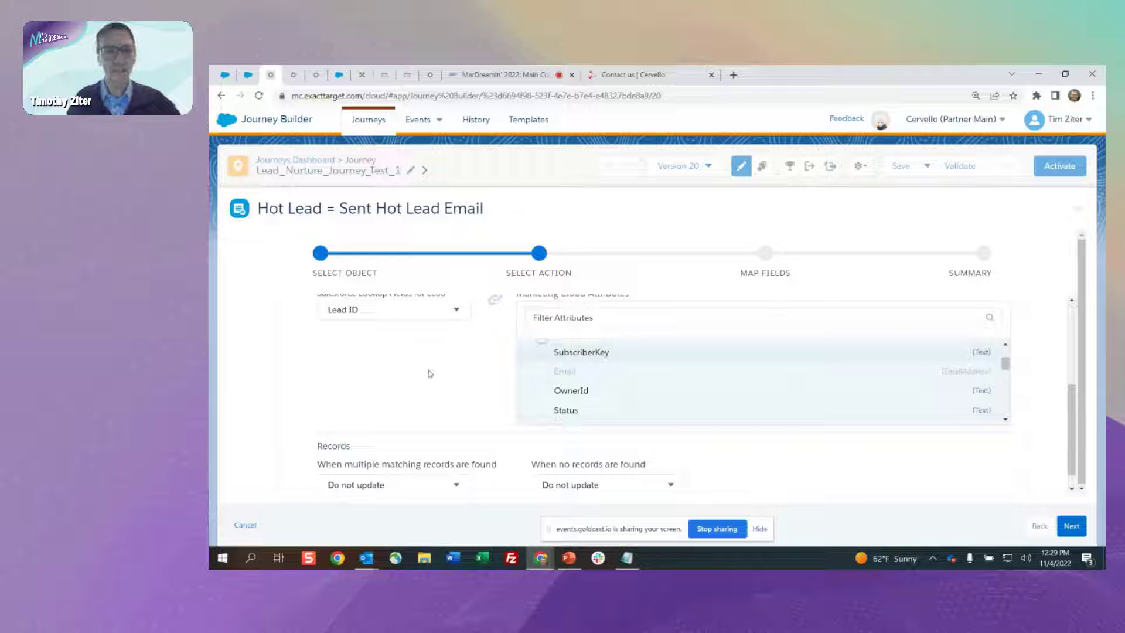
Step: Review the Hot Lead field mapping and the activity summary, and close the activity without changing anything
{"action": "left_click", "coordinate": [1071, 526]}
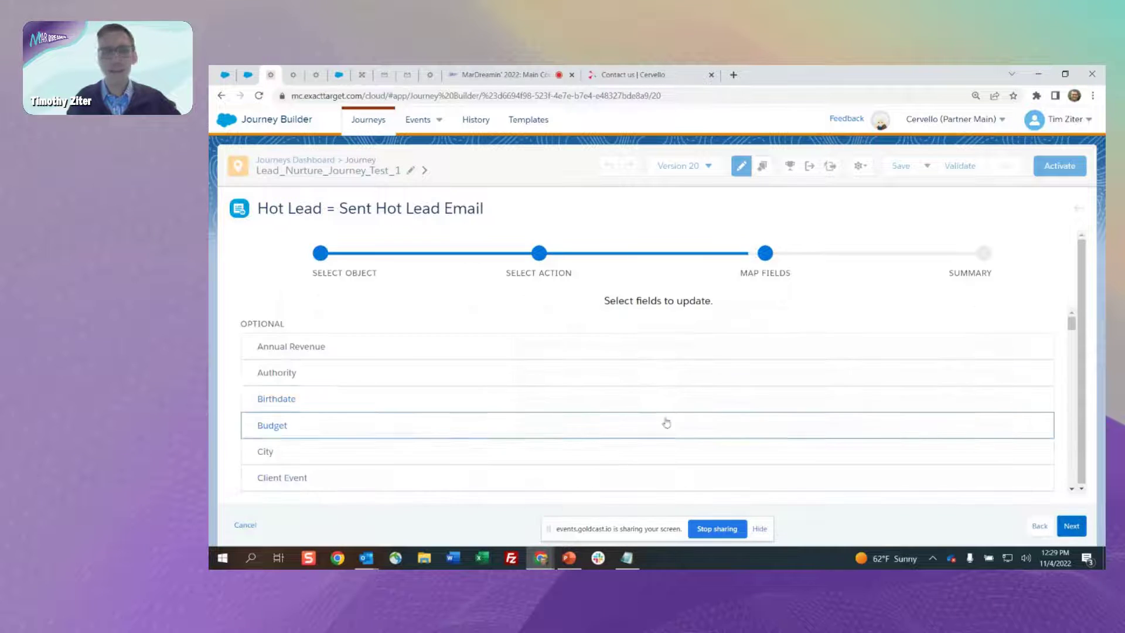
{"action": "scroll", "coordinate": [492, 396], "scroll_direction": "down", "scroll_amount": 5}
{"action": "scroll", "coordinate": [492, 400], "scroll_direction": "down", "scroll_amount": 10}
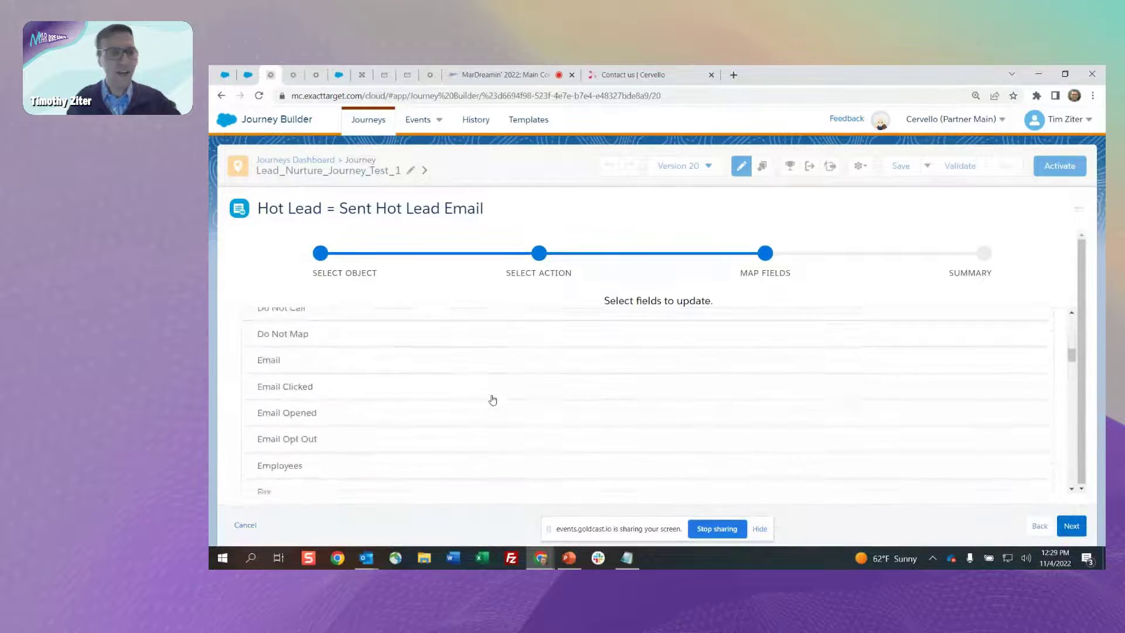
{"action": "scroll", "coordinate": [492, 399], "scroll_direction": "down", "scroll_amount": 4}
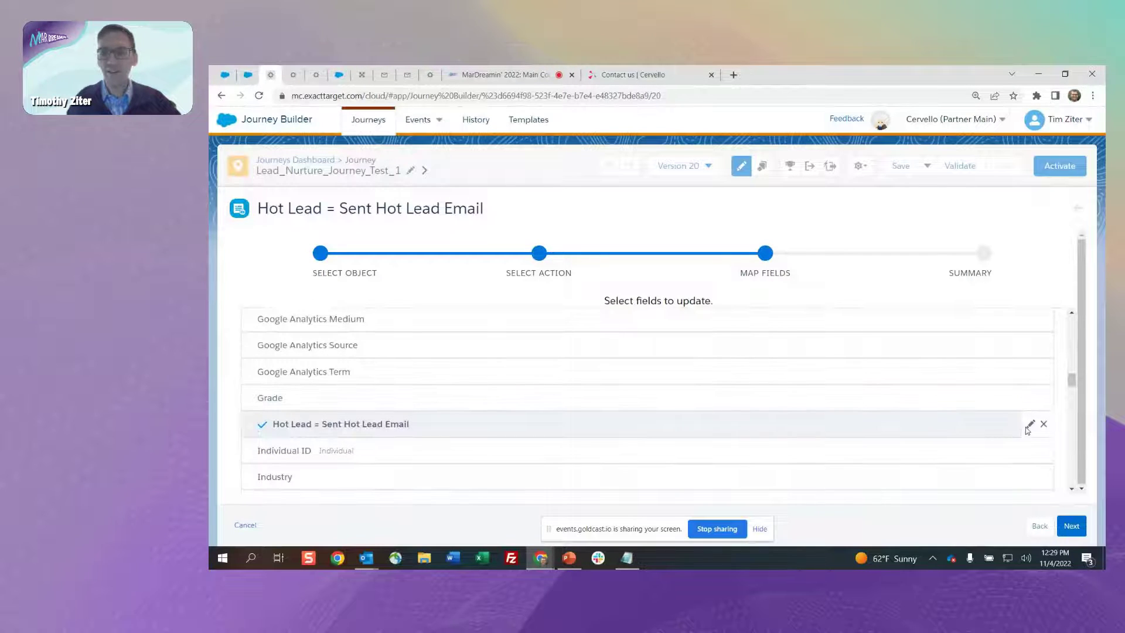
{"action": "left_click", "coordinate": [1030, 425]}
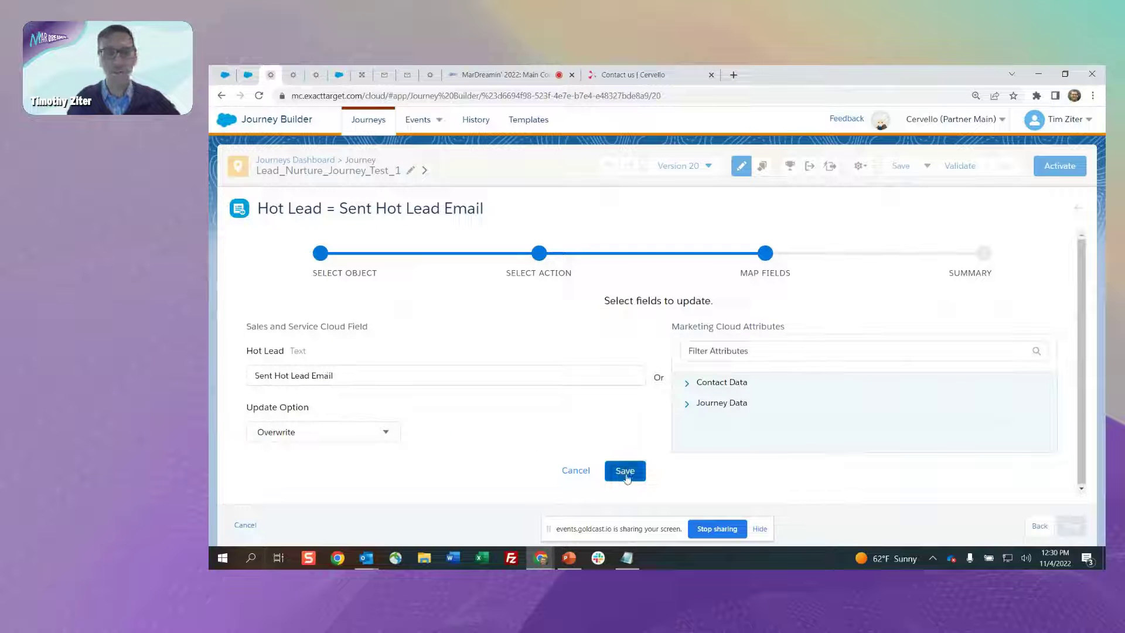
{"action": "left_click", "coordinate": [576, 470]}
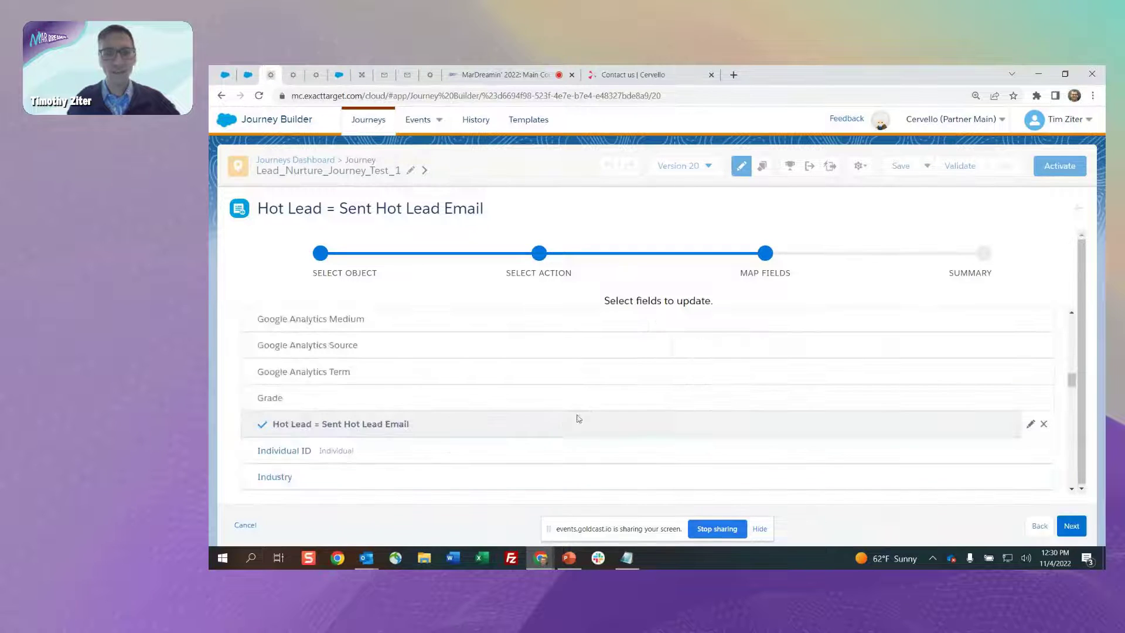
{"action": "left_click", "coordinate": [1071, 527]}
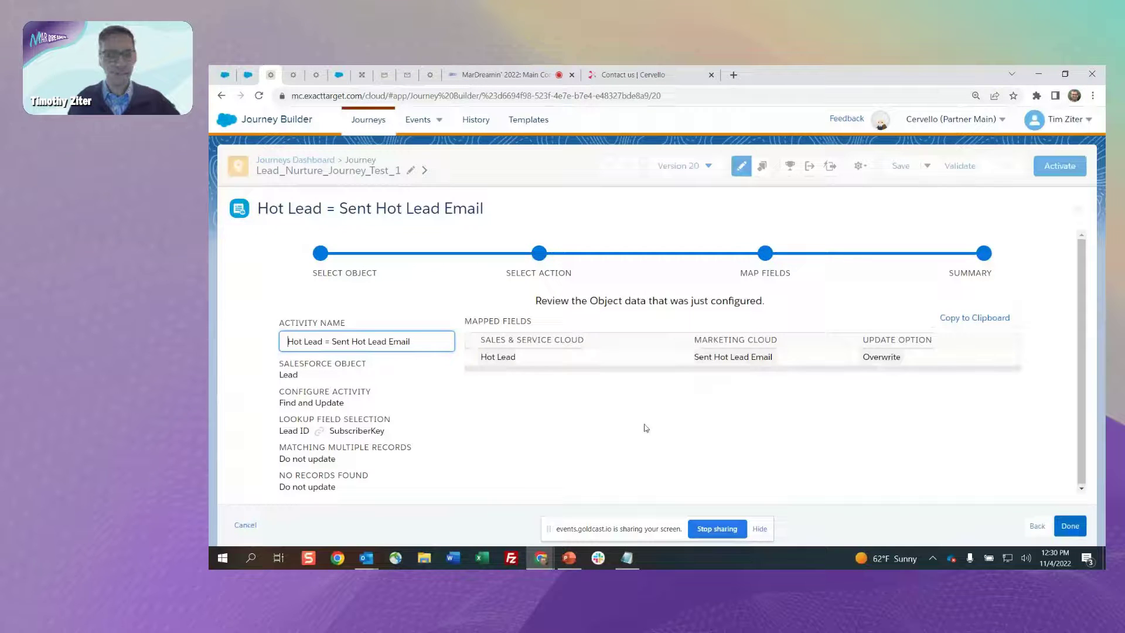
{"action": "key", "text": "Escape"}
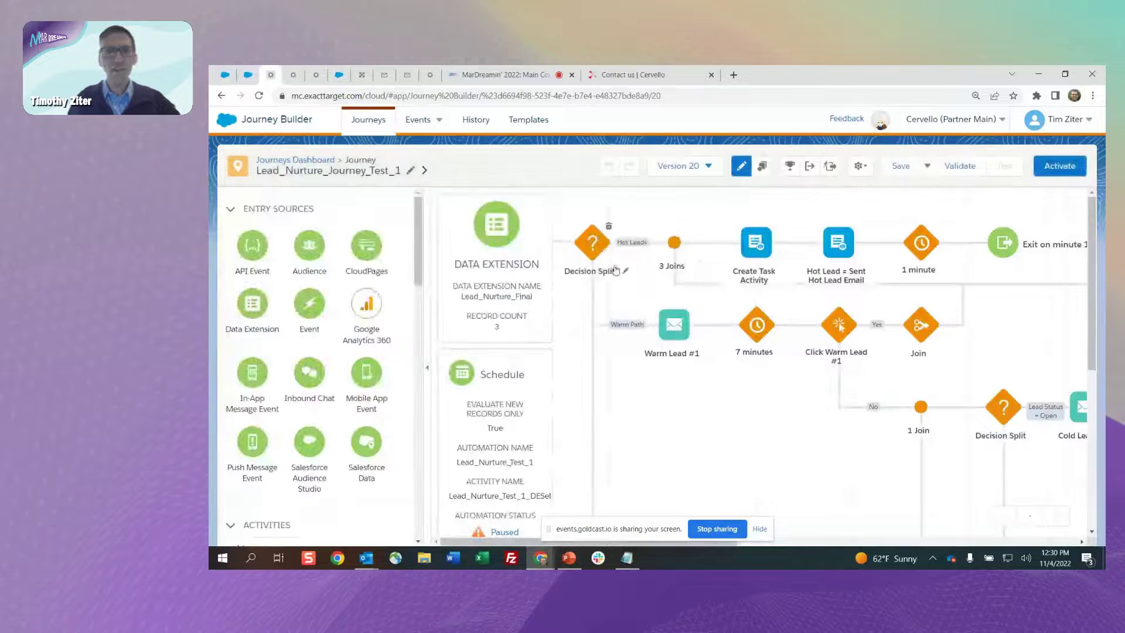
Step: Read the Hot Lead Notification for Kearney email in Outlook and open its linked Salesforce lead record
{"action": "mouse_move", "coordinate": [367, 557]}
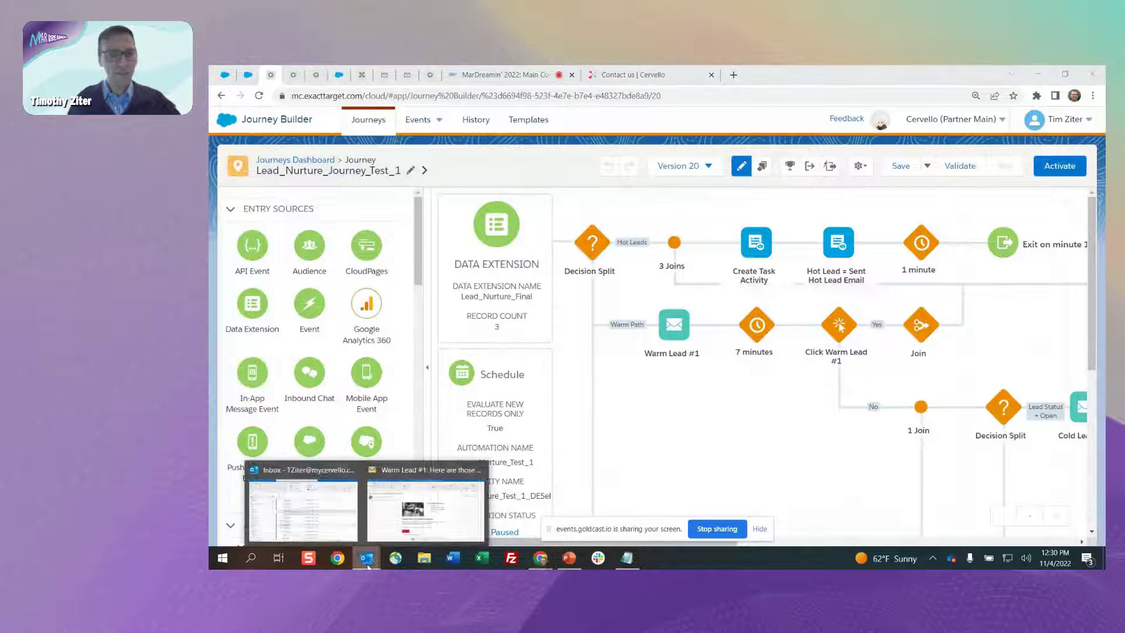
{"action": "left_click", "coordinate": [336, 531]}
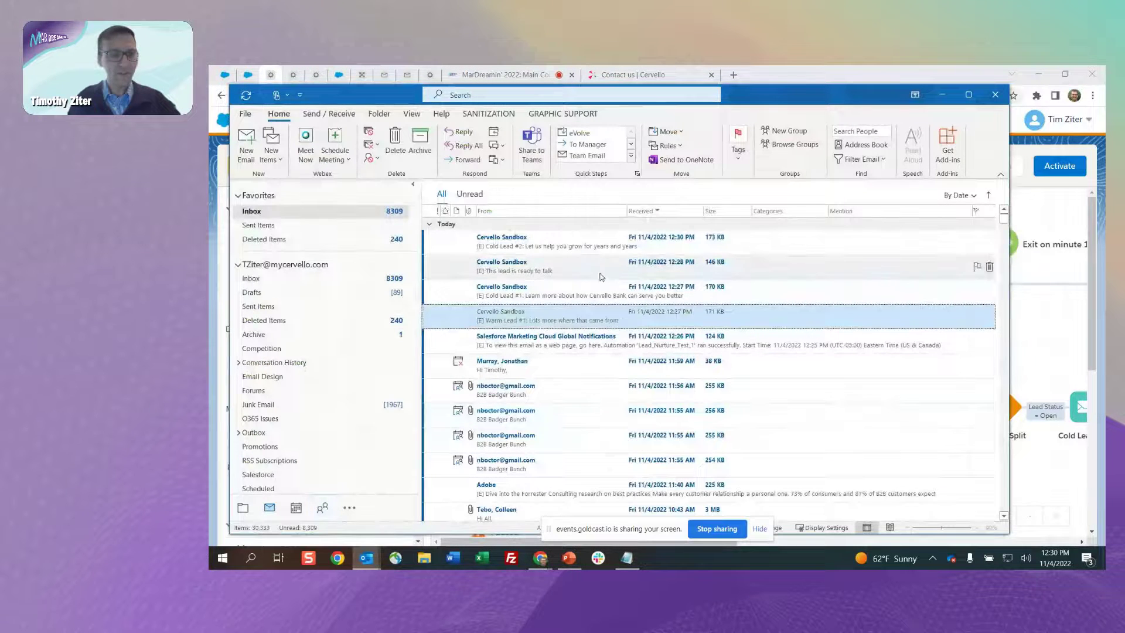
{"action": "left_click", "coordinate": [521, 269]}
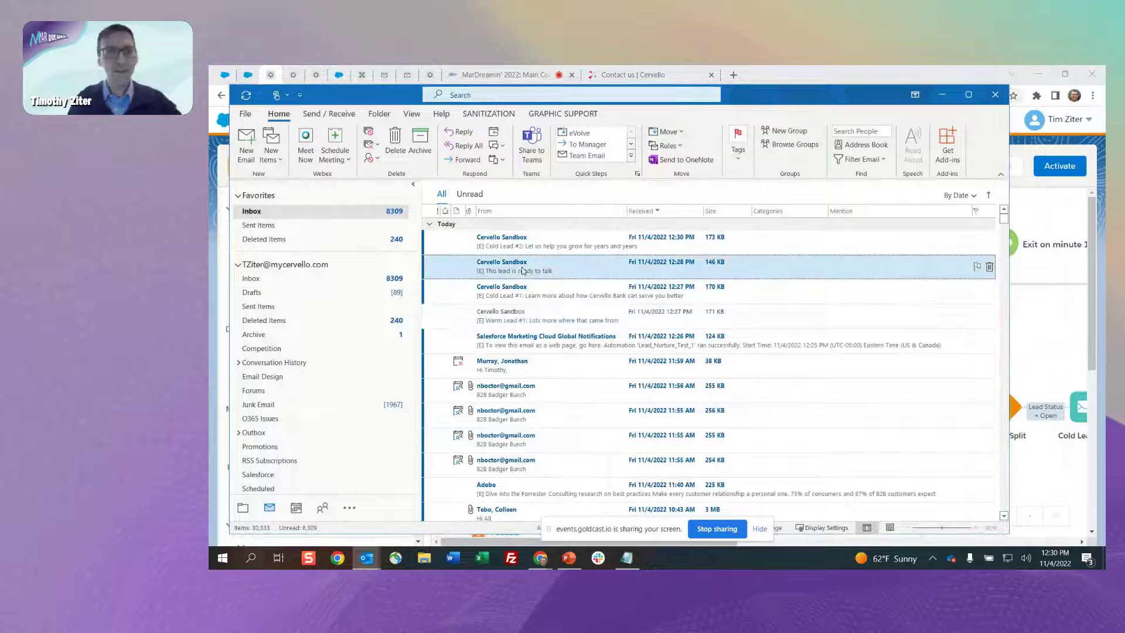
{"action": "double_click", "coordinate": [523, 270]}
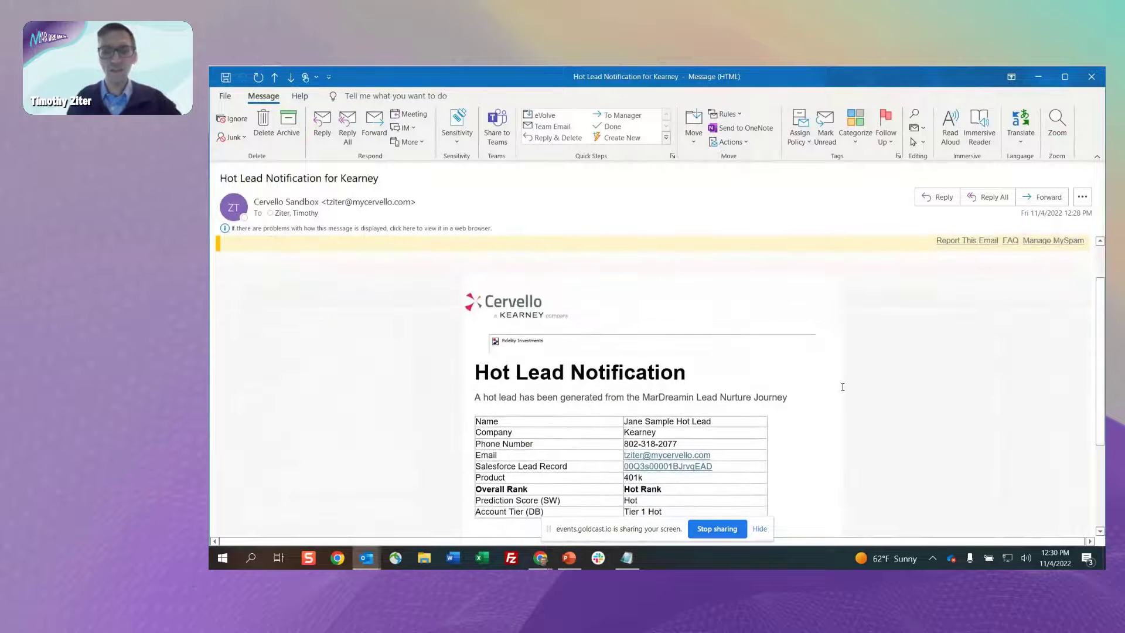
{"action": "scroll", "coordinate": [843, 387], "scroll_direction": "down", "scroll_amount": 3}
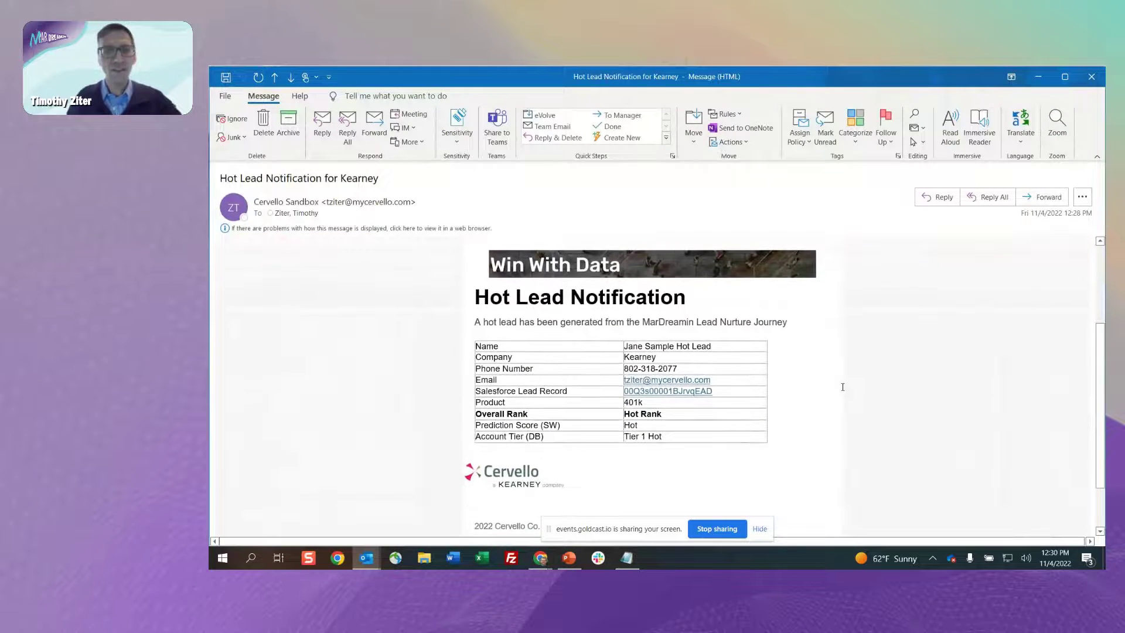
{"action": "scroll", "coordinate": [842, 387], "scroll_direction": "down", "scroll_amount": 1}
{"action": "scroll", "coordinate": [843, 386], "scroll_direction": "down", "scroll_amount": 1}
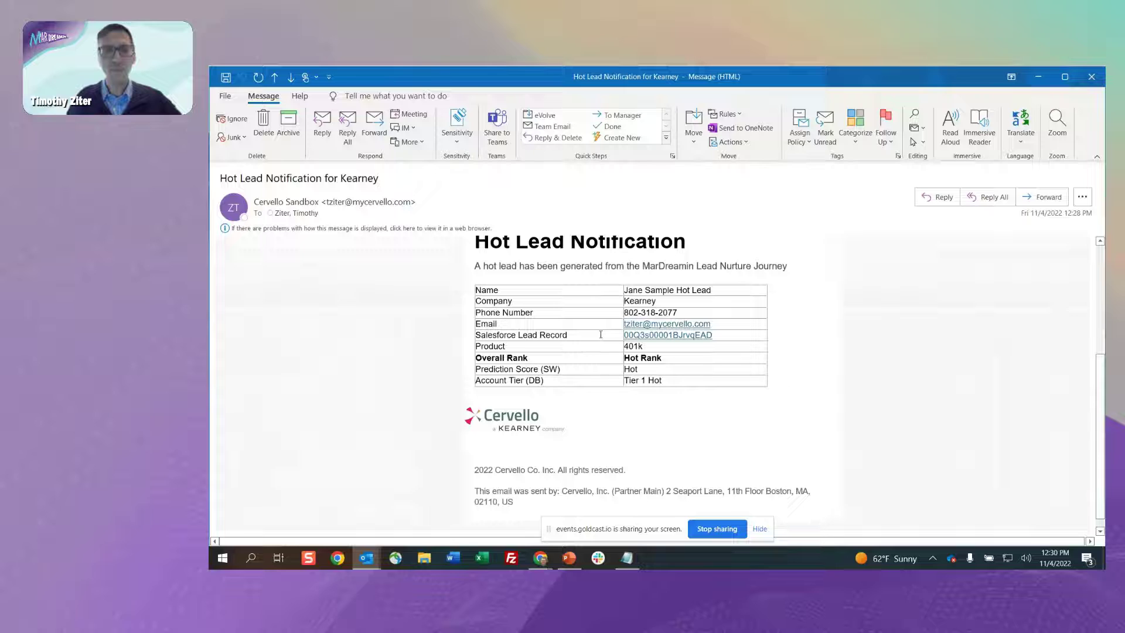
{"action": "left_click", "coordinate": [677, 340], "text": "ctrl"}
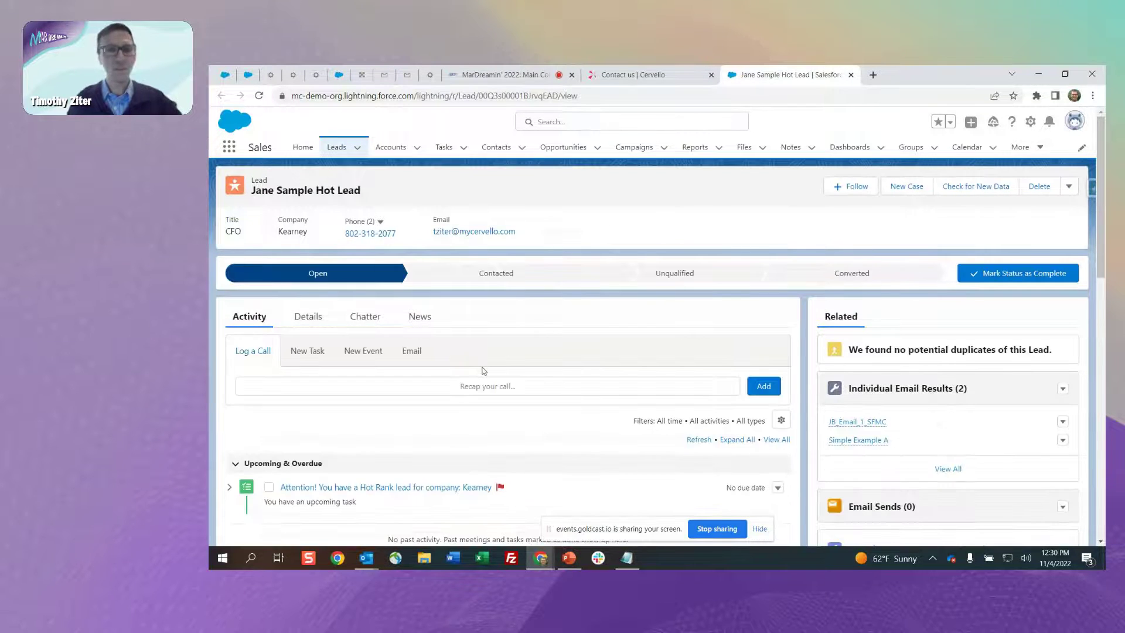
Step: View the lead's upcoming Hot Rank task for Kearney, and return to the lead to examine its details
{"action": "scroll", "coordinate": [484, 370], "scroll_direction": "down", "scroll_amount": 1}
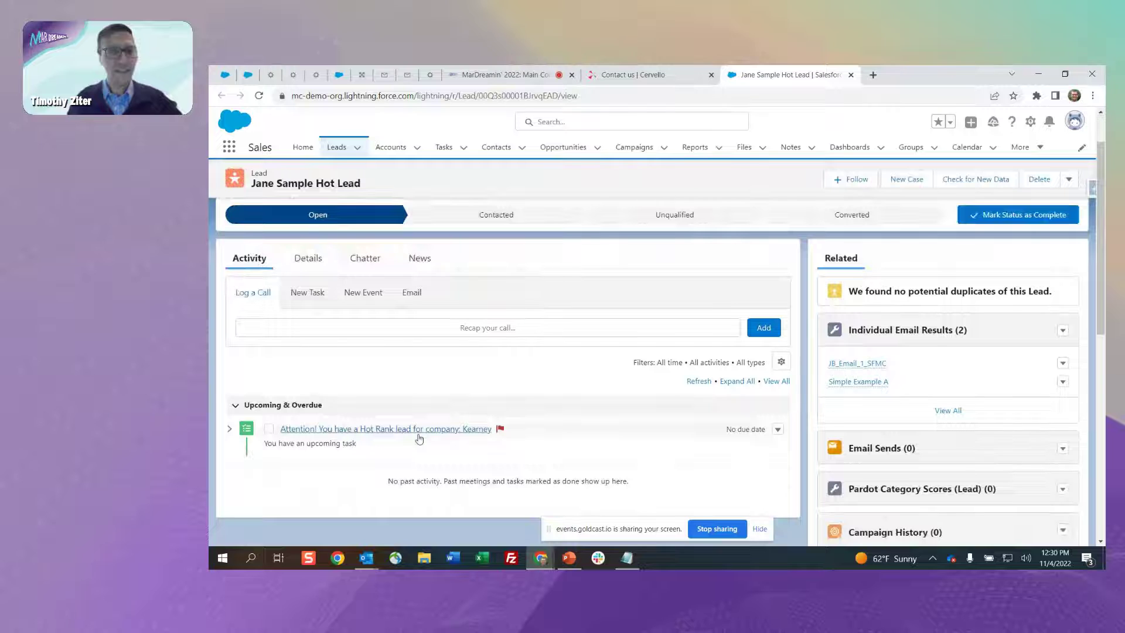
{"action": "left_click", "coordinate": [415, 430]}
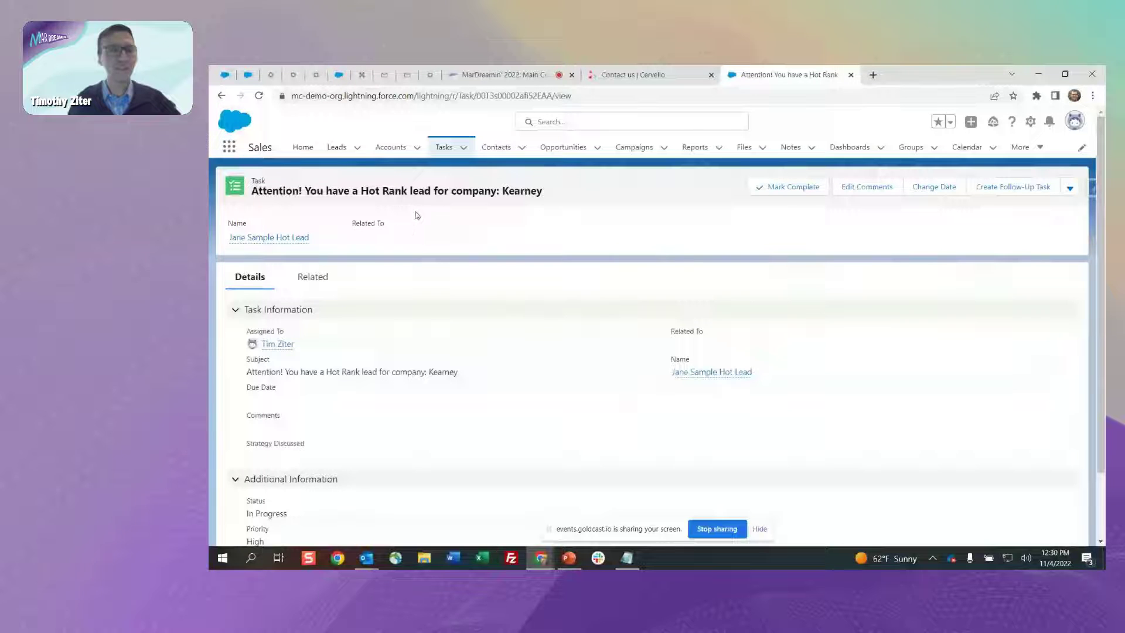
{"action": "left_click", "coordinate": [222, 95]}
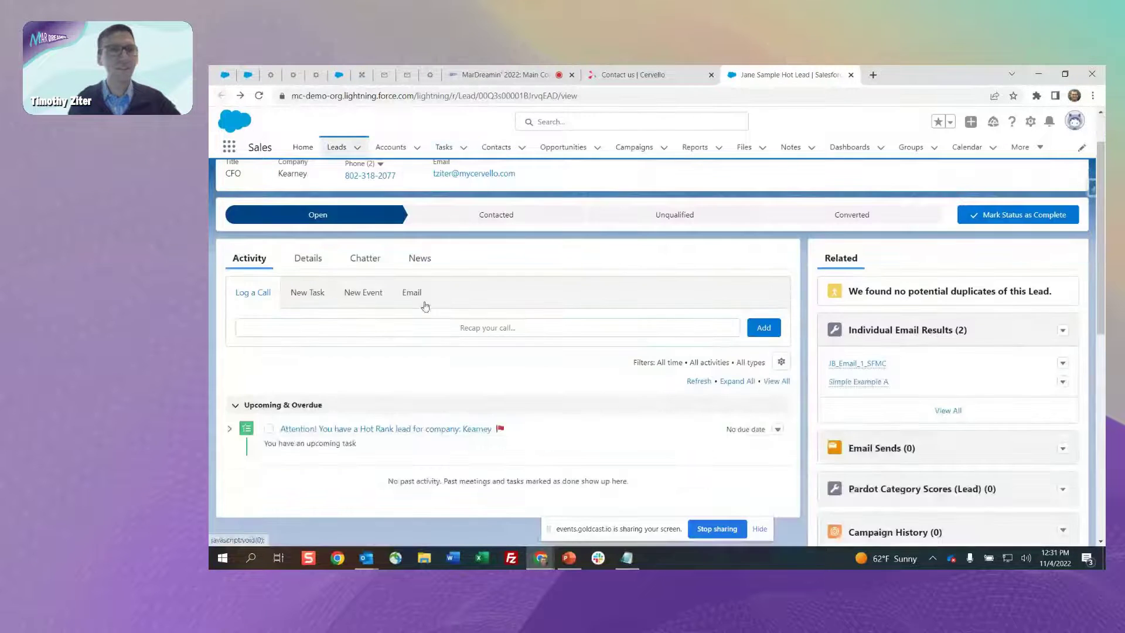
{"action": "left_click", "coordinate": [310, 259]}
{"action": "scroll", "coordinate": [381, 363], "scroll_direction": "down", "scroll_amount": 1}
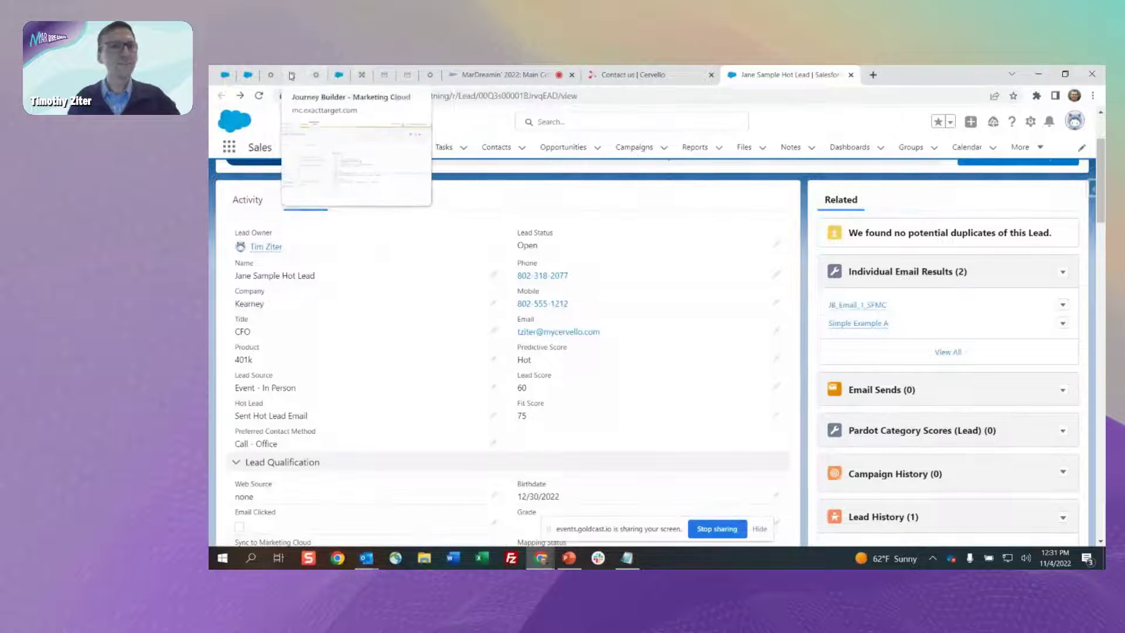
Step: Open running Version 19 of Lead_Nurture_Journey_Test_1 and reload it to view the contact counts along its paths
{"action": "left_click", "coordinate": [271, 75]}
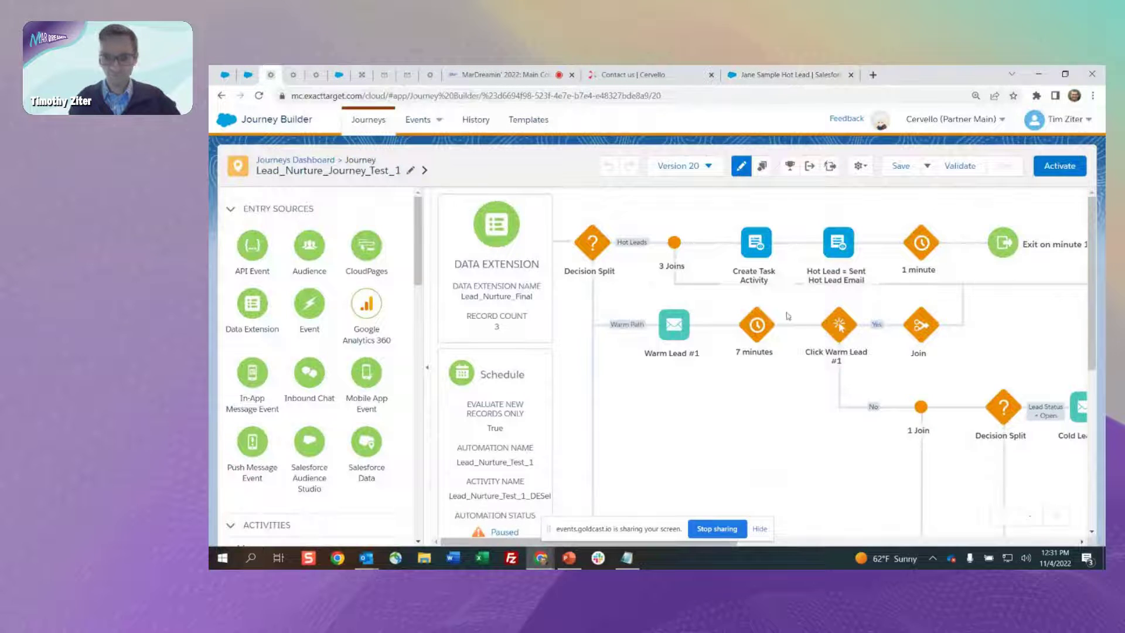
{"action": "left_click", "coordinate": [708, 167]}
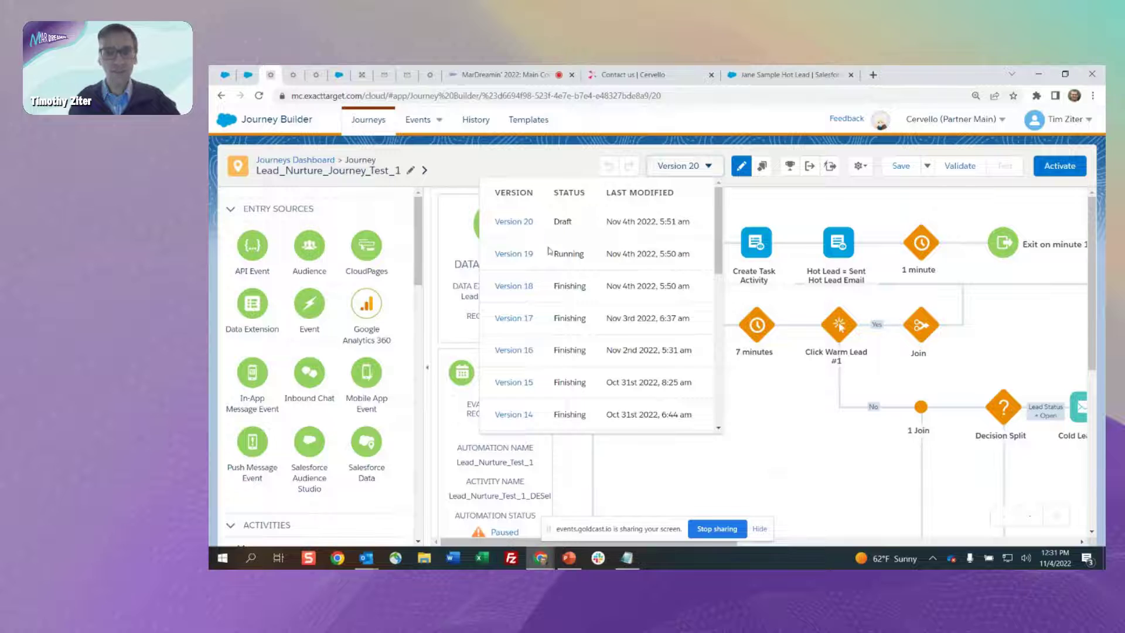
{"action": "left_click", "coordinate": [515, 256]}
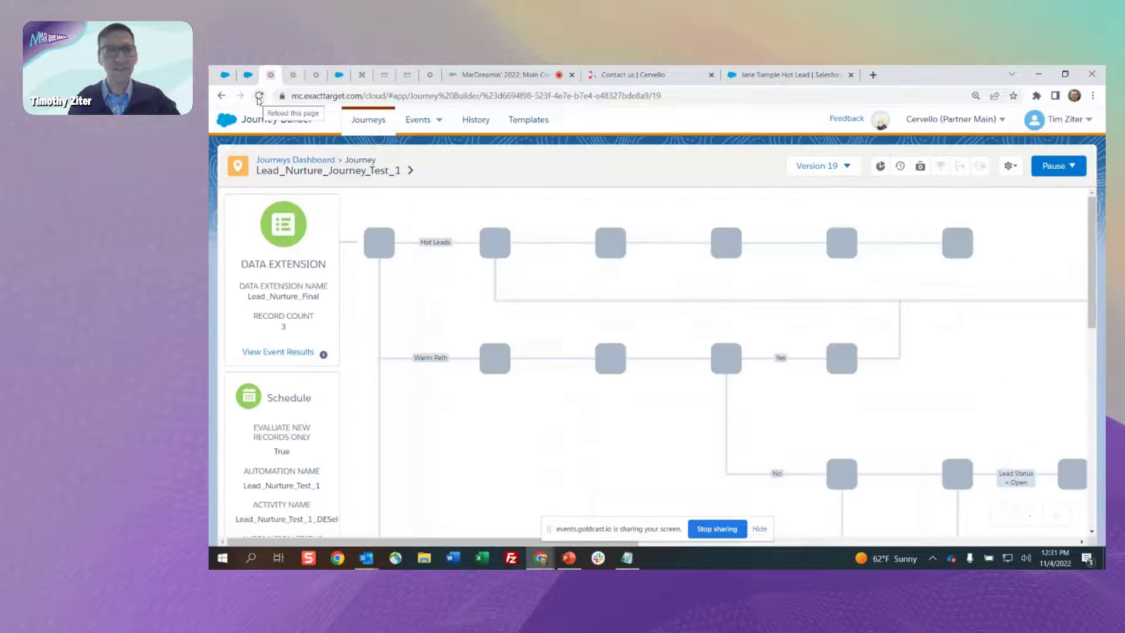
{"action": "left_click", "coordinate": [259, 97]}
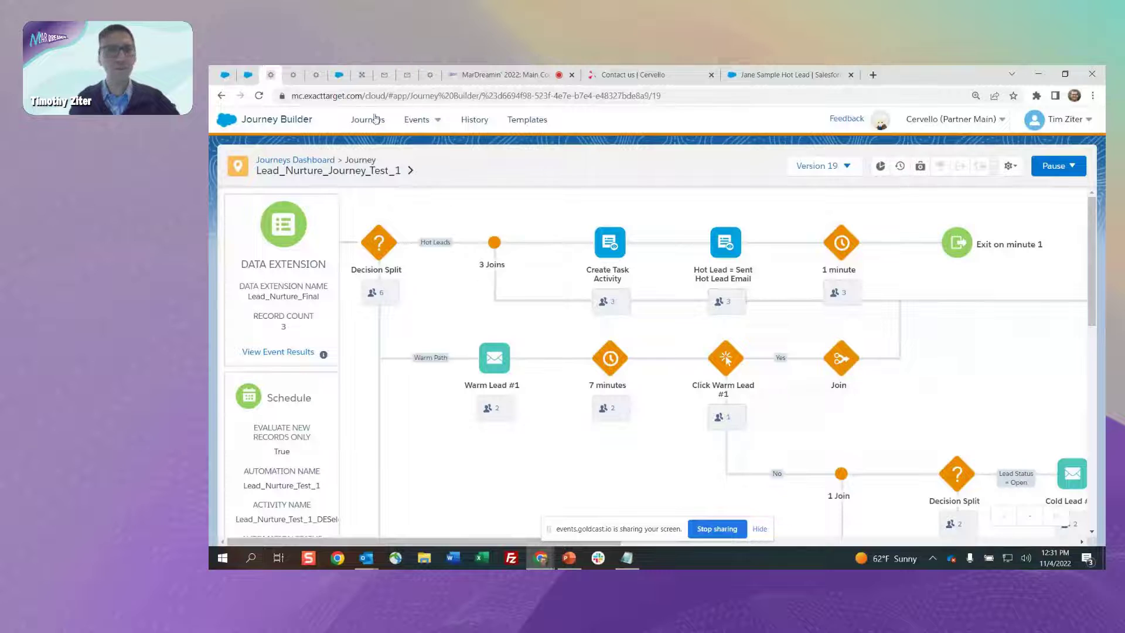
Step: Switch to the Hot_Lead_Test journey and open its running Version 16 to view the contact counts
{"action": "left_click", "coordinate": [295, 76]}
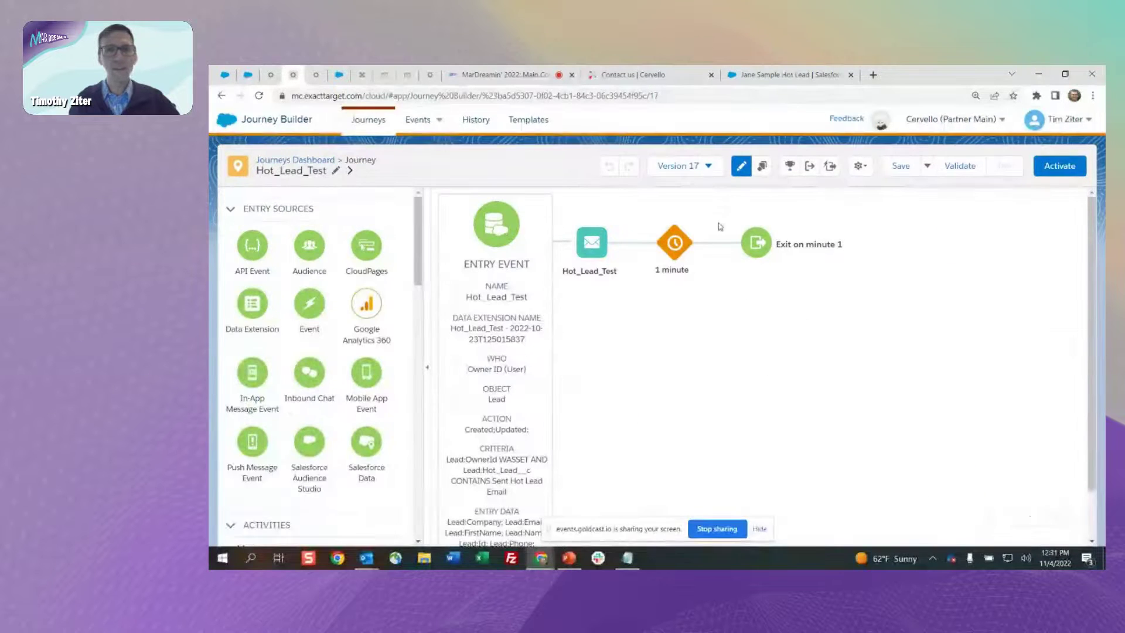
{"action": "left_click", "coordinate": [710, 168]}
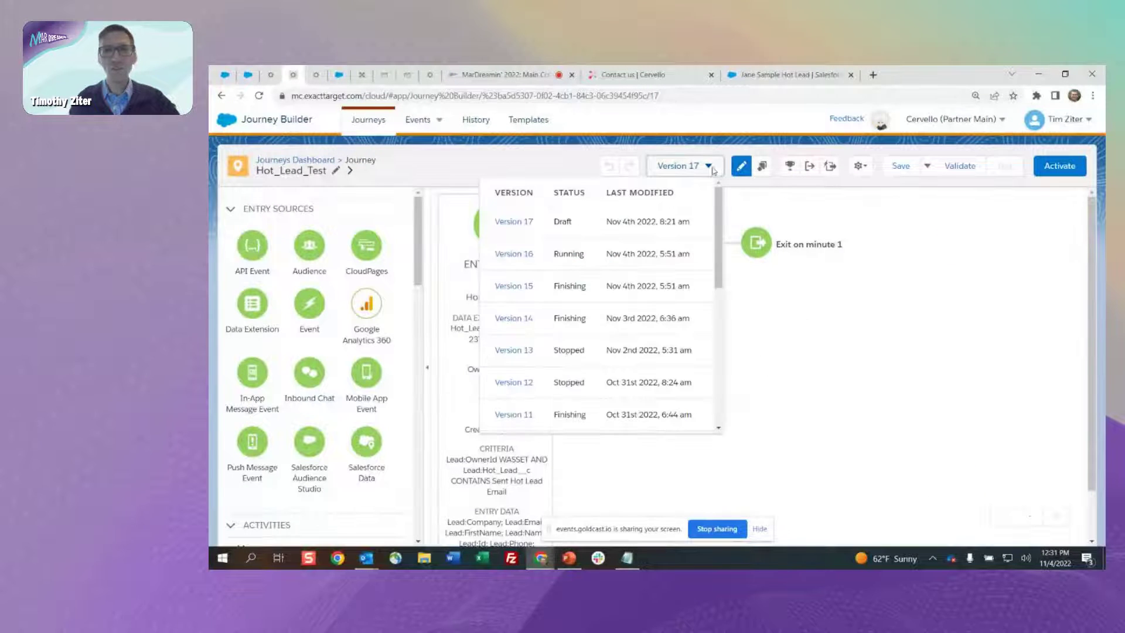
{"action": "left_click", "coordinate": [511, 254]}
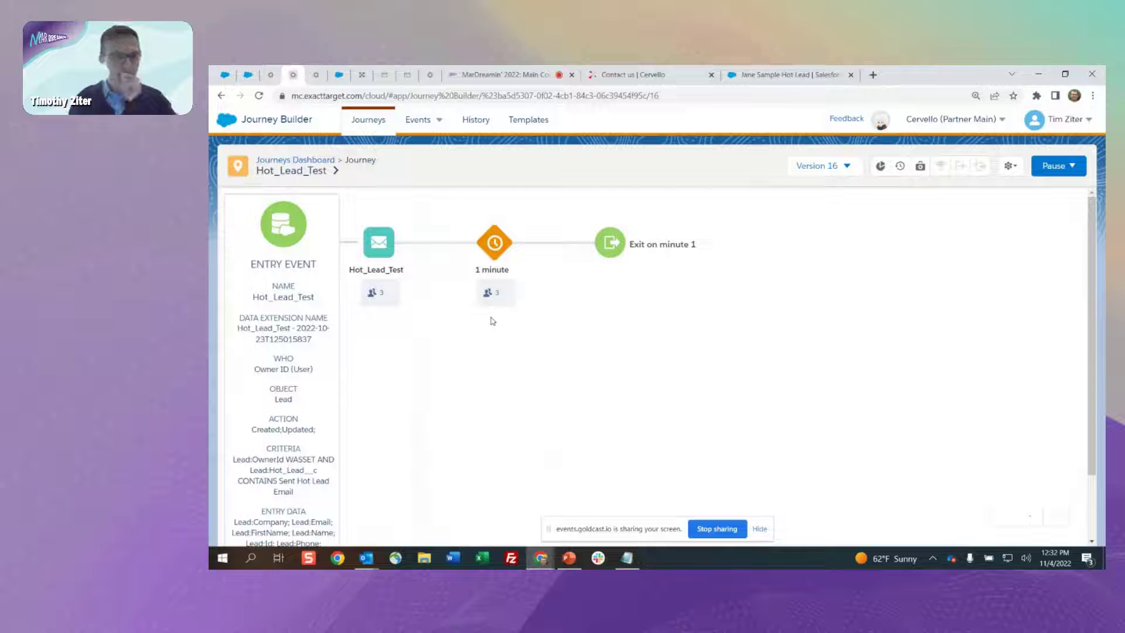
Step: Open the Hot_Lead_Test email activity, and the Warm Lead #1 email activity in Lead_Nurture_Journey_Test_1
{"action": "left_click", "coordinate": [385, 252]}
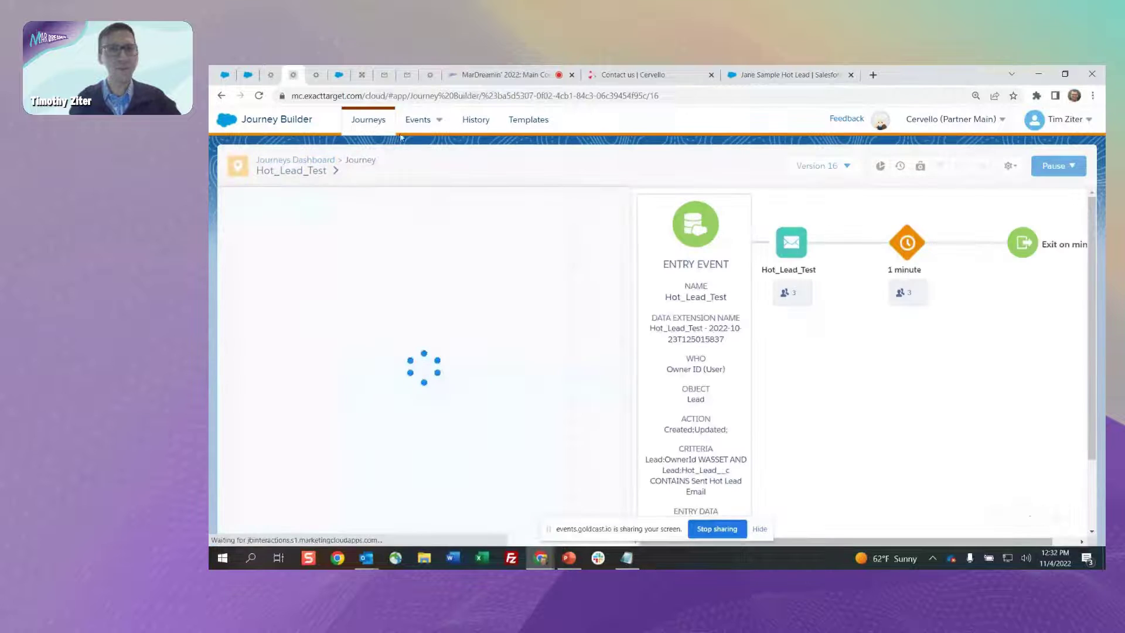
{"action": "left_click", "coordinate": [269, 73]}
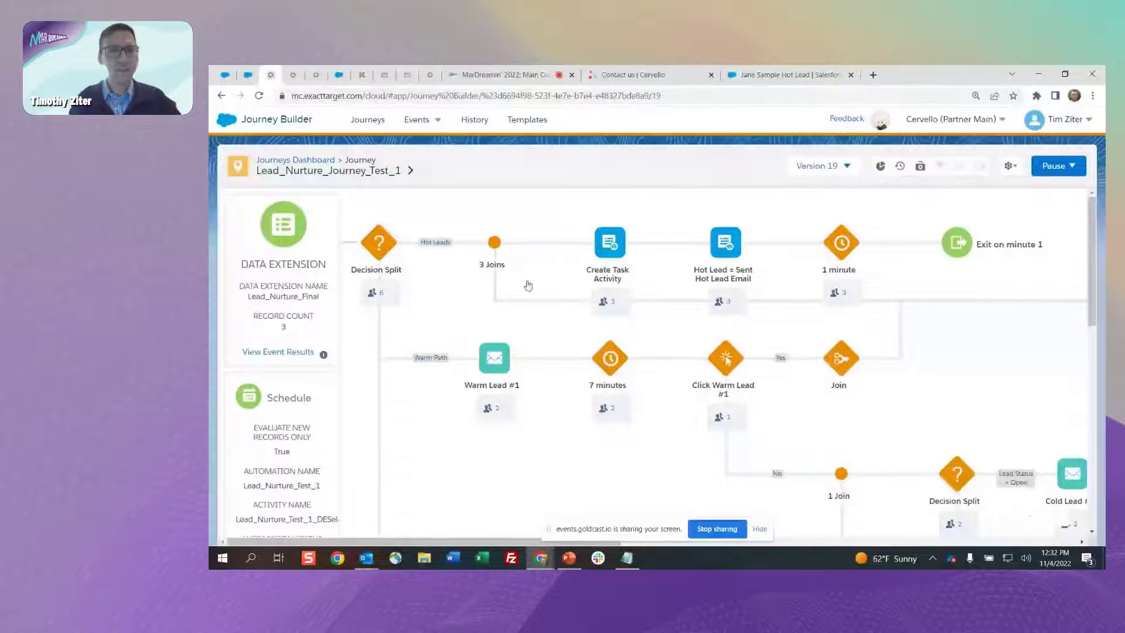
{"action": "left_click", "coordinate": [492, 356]}
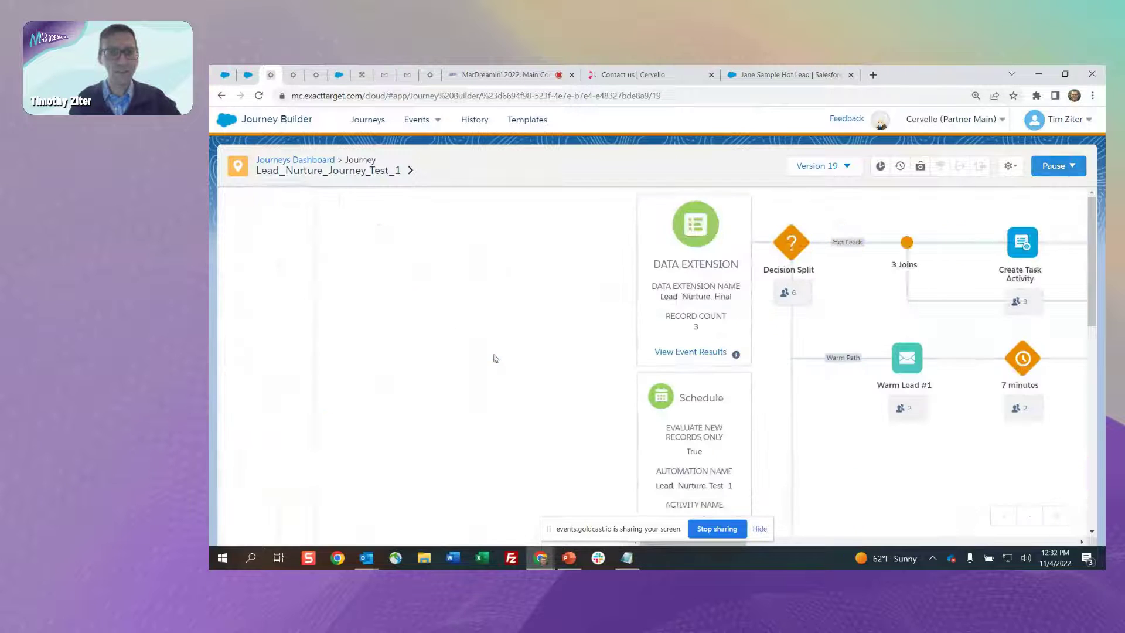
Step: Return to the Hot_Lead_Test journey, show the email's Activity Summary, and open the email in Preview and Test
{"action": "left_click", "coordinate": [295, 75]}
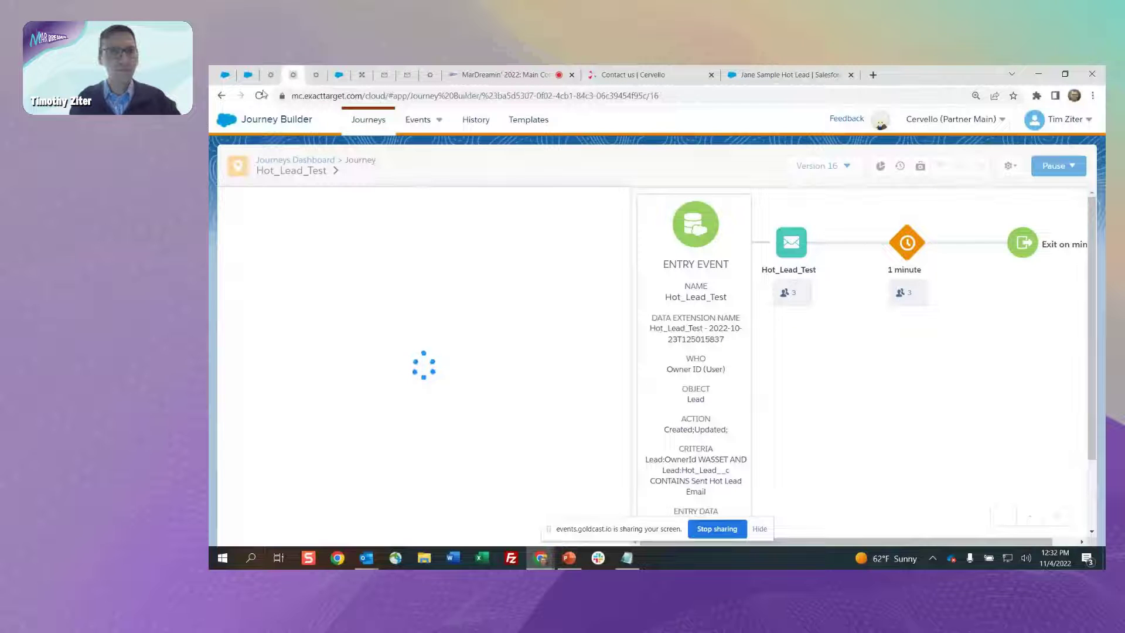
{"action": "left_click", "coordinate": [271, 75]}
{"action": "left_click", "coordinate": [294, 75]}
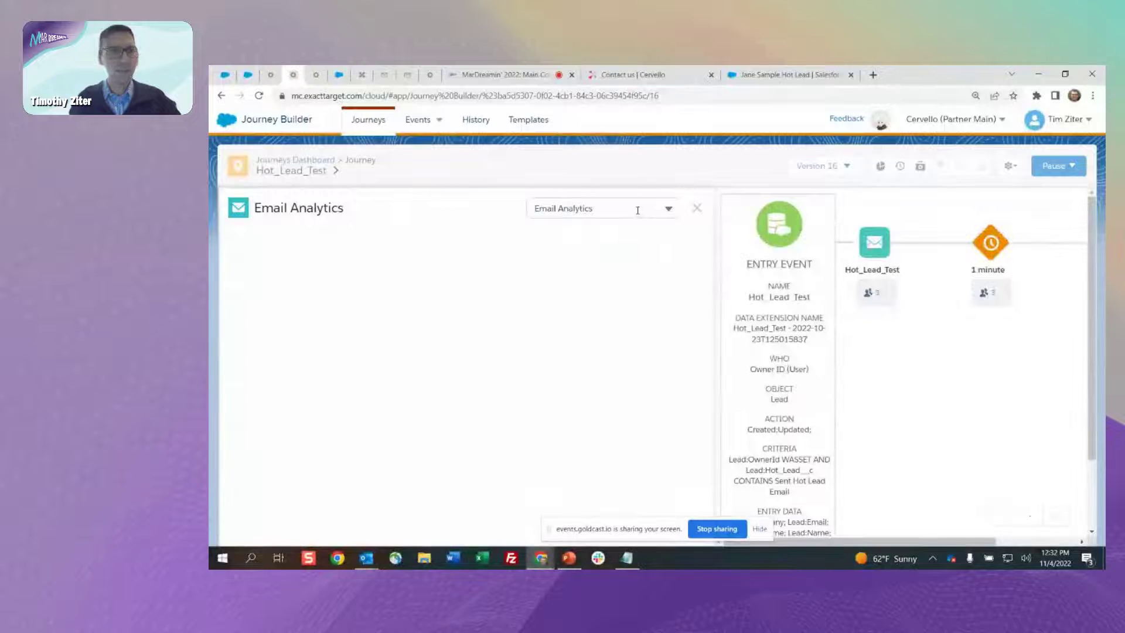
{"action": "left_click", "coordinate": [659, 208]}
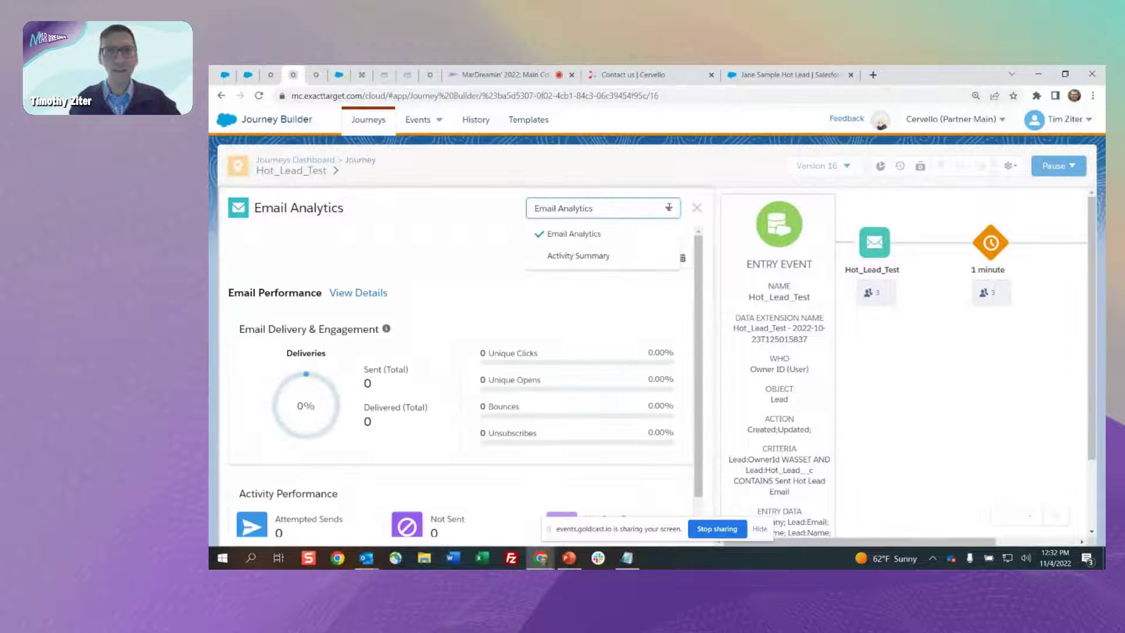
{"action": "left_click", "coordinate": [599, 255]}
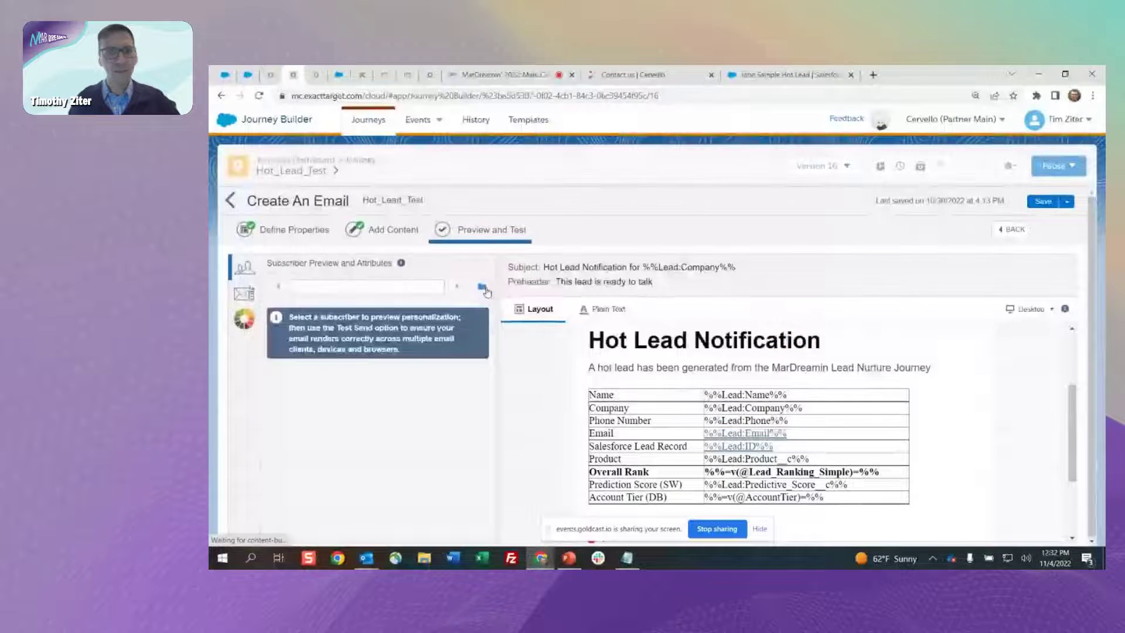
Step: Browse the data extensions for a preview recipient and choose the Hot_Lead_Test - 2022-10-23T125015837 data extension
{"action": "left_click", "coordinate": [483, 287]}
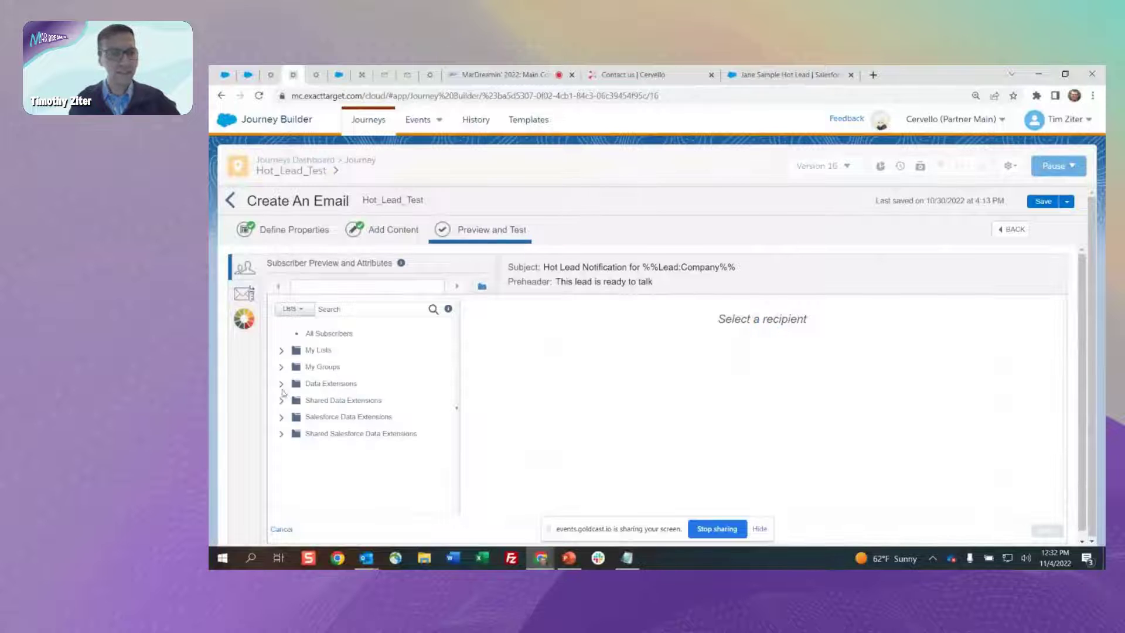
{"action": "left_click", "coordinate": [281, 384]}
{"action": "scroll", "coordinate": [319, 409], "scroll_direction": "down", "scroll_amount": 2}
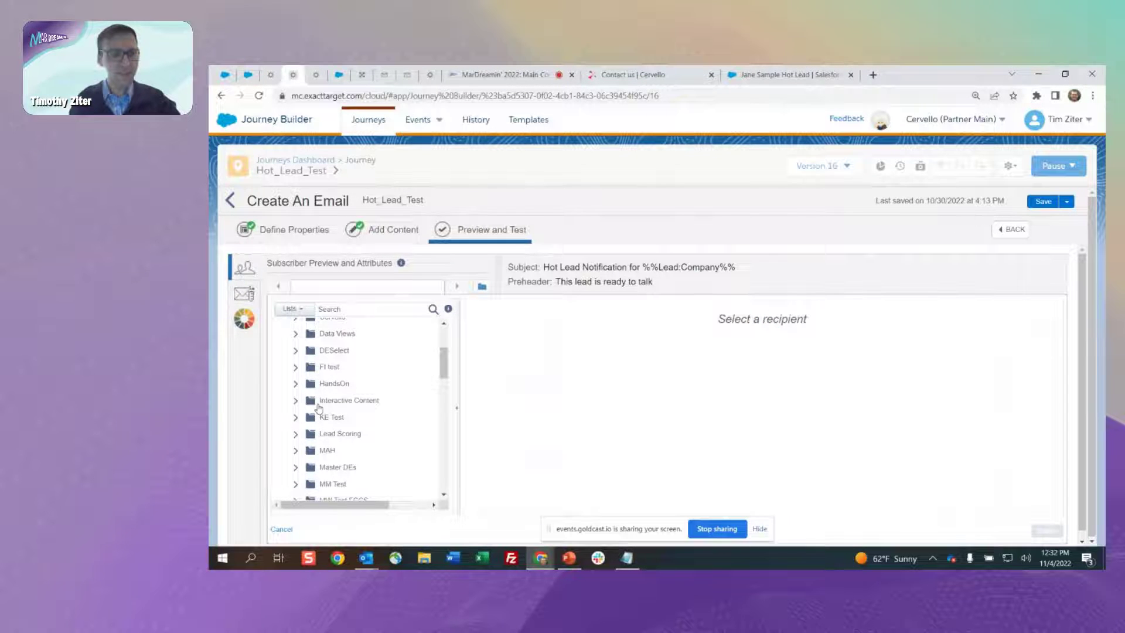
{"action": "scroll", "coordinate": [319, 408], "scroll_direction": "down", "scroll_amount": 6}
{"action": "scroll", "coordinate": [319, 409], "scroll_direction": "down", "scroll_amount": 8}
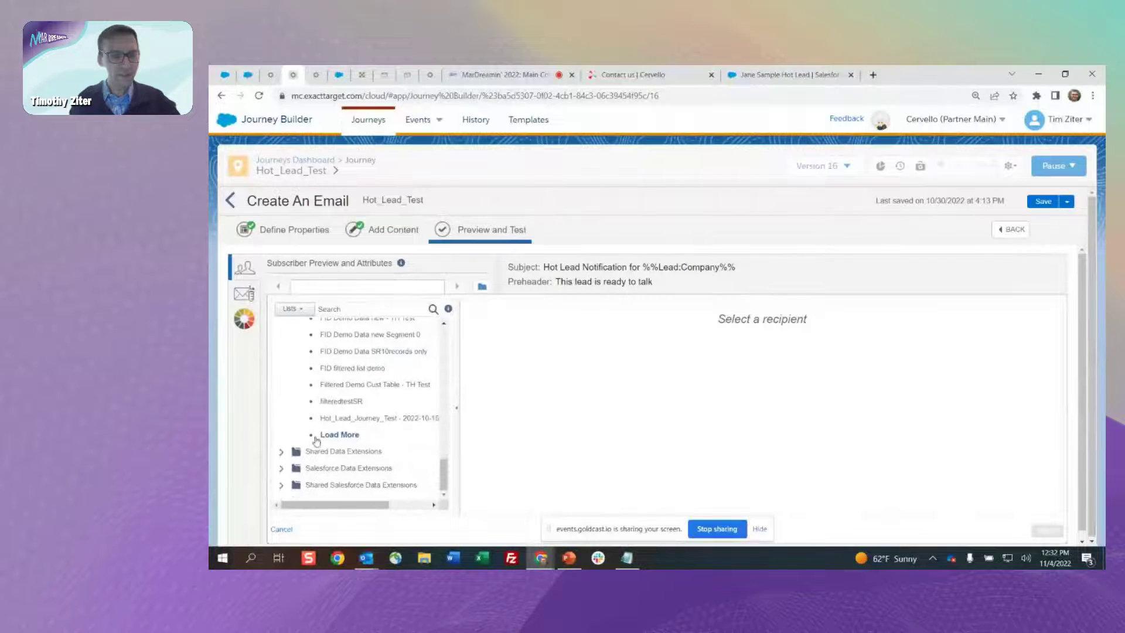
{"action": "left_click", "coordinate": [328, 435]}
{"action": "left_click", "coordinate": [379, 443]}
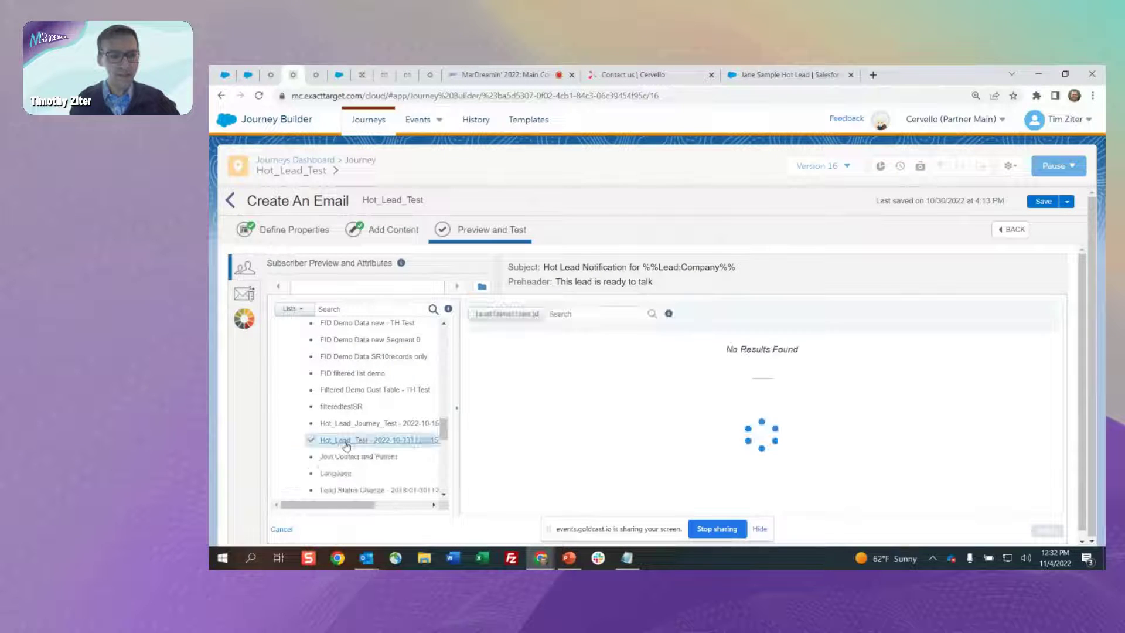
Step: Select a Kearney lead record with product 401k and score Hot as the email's preview subscriber
{"action": "scroll", "coordinate": [613, 436], "scroll_direction": "down", "scroll_amount": 1}
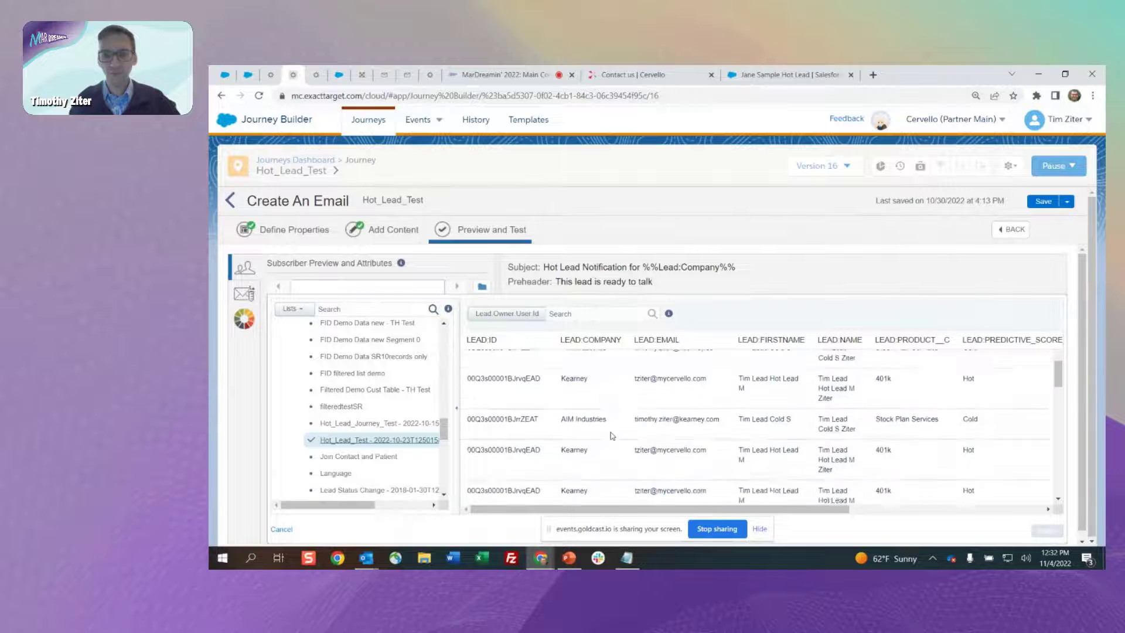
{"action": "scroll", "coordinate": [612, 436], "scroll_direction": "down", "scroll_amount": 4}
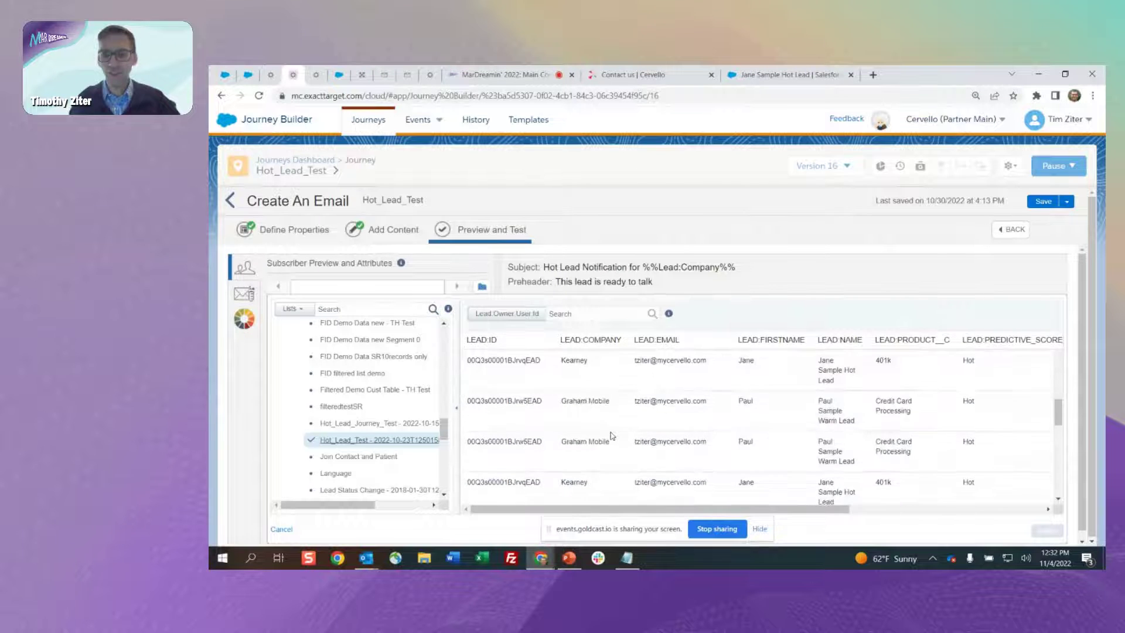
{"action": "left_click", "coordinate": [640, 484]}
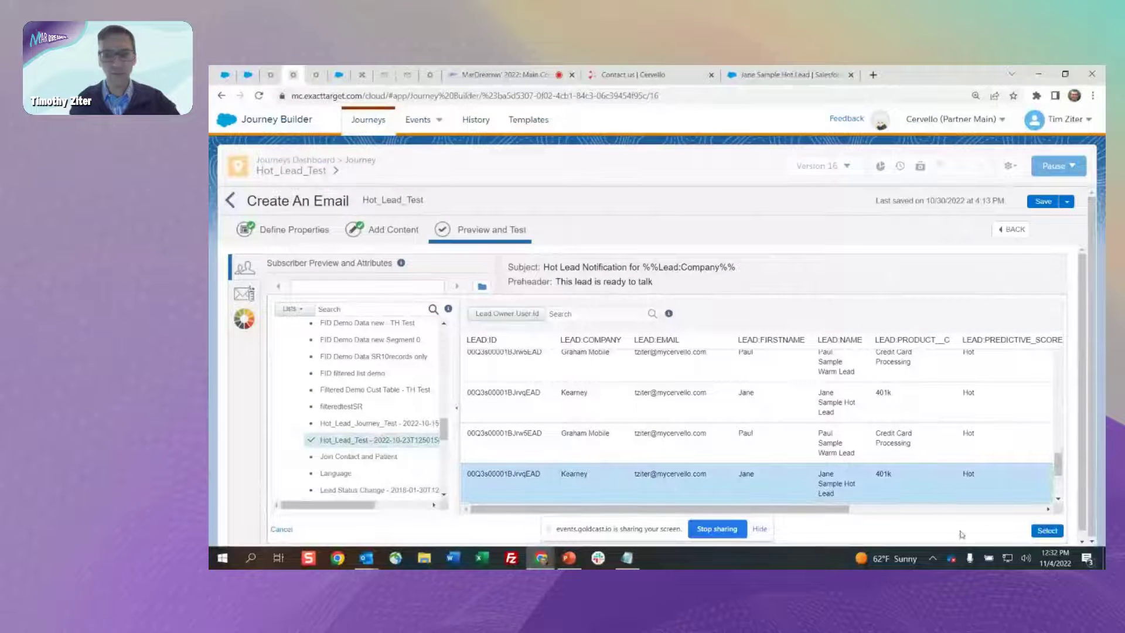
{"action": "left_click", "coordinate": [1048, 531]}
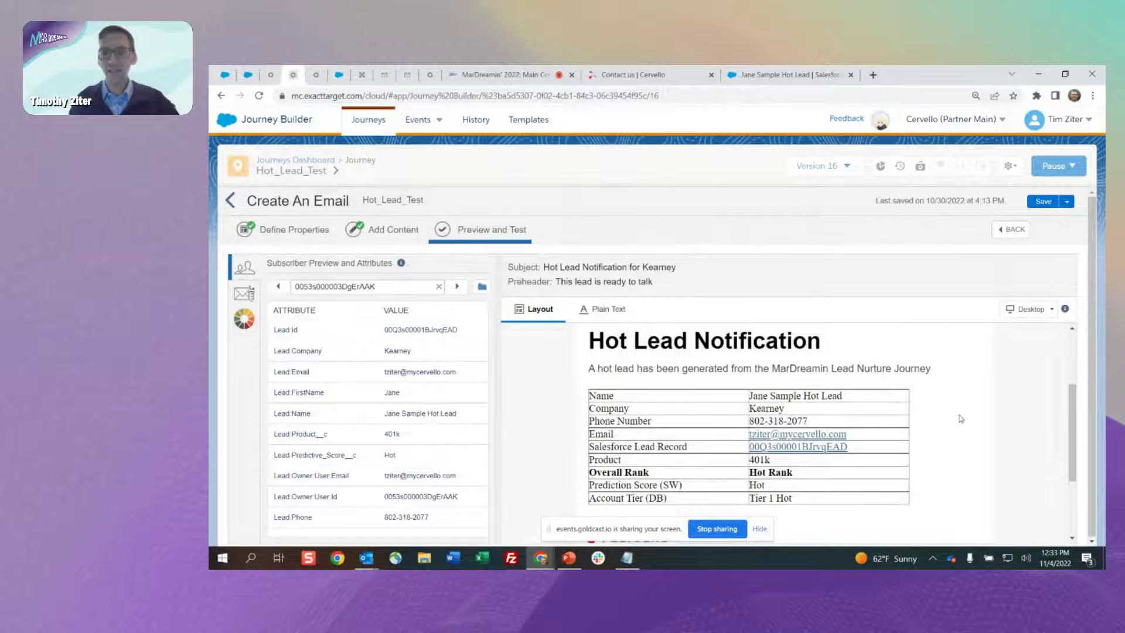
Step: Compare the Salesforce Lead Record link in the rendered email with the web address of the lead's Salesforce page
{"action": "scroll", "coordinate": [961, 419], "scroll_direction": "down", "scroll_amount": 1}
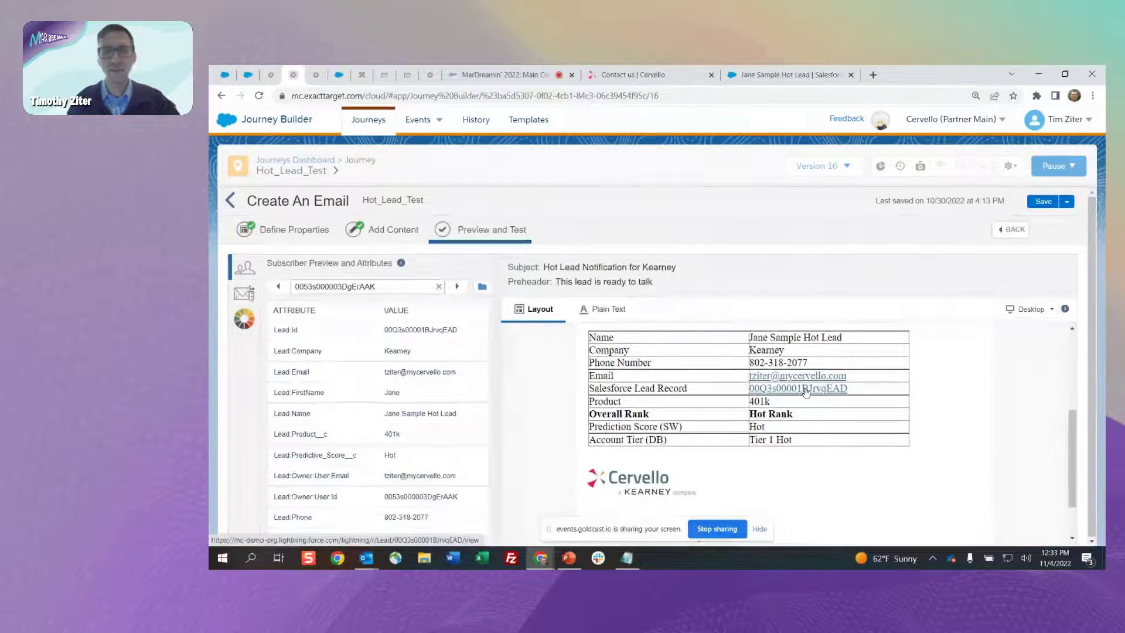
{"action": "left_click", "coordinate": [781, 81]}
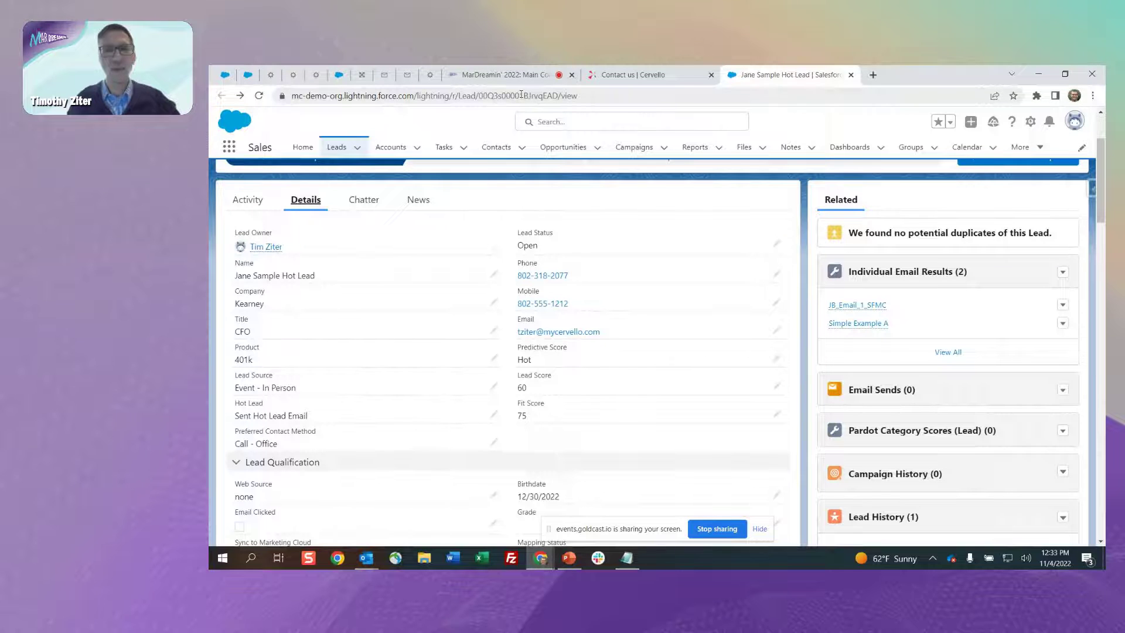
{"action": "left_click_drag", "start_coordinate": [587, 95], "coordinate": [287, 97]}
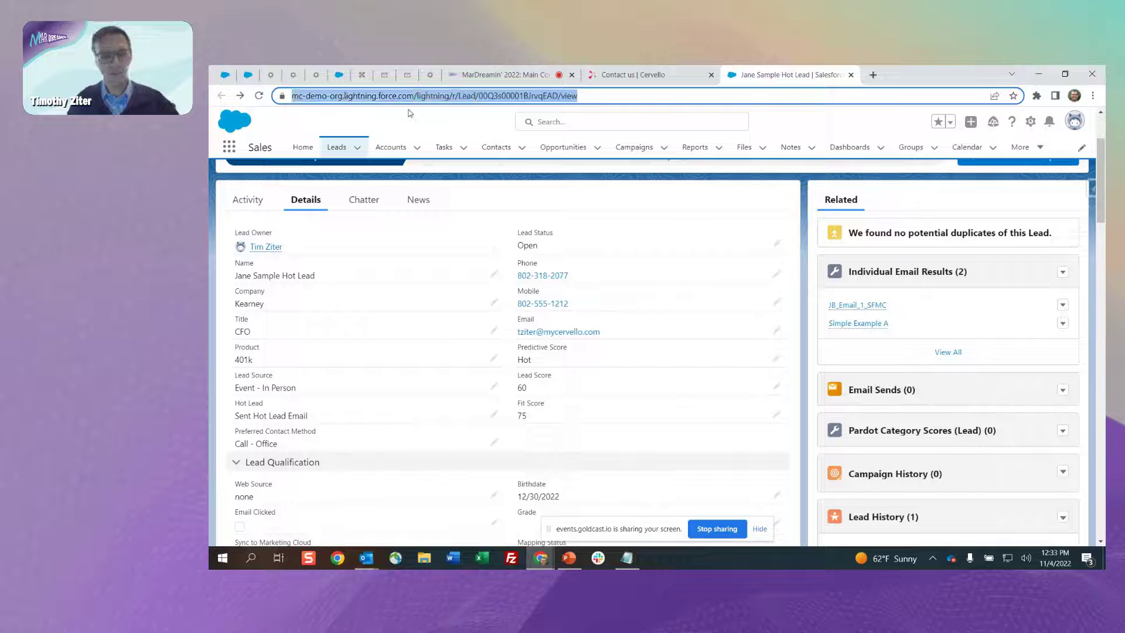
{"action": "left_click", "coordinate": [292, 75]}
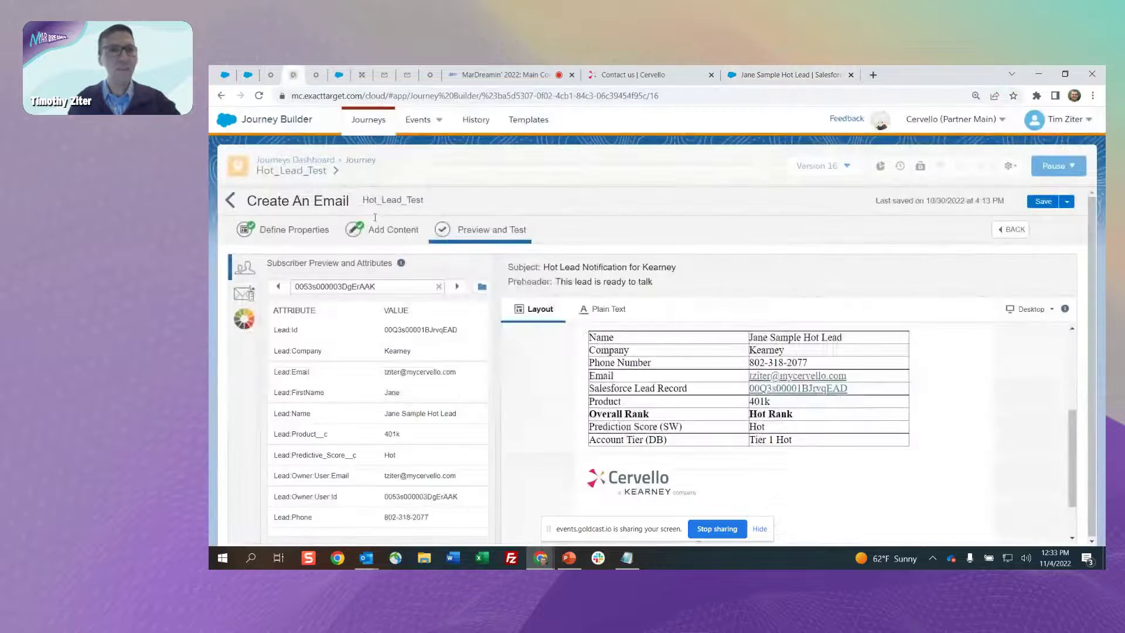
Step: Open the email's Custom_Scripts code snippet and examine its lookups for lead ranking and account tier and its lead URL
{"action": "left_click", "coordinate": [407, 231]}
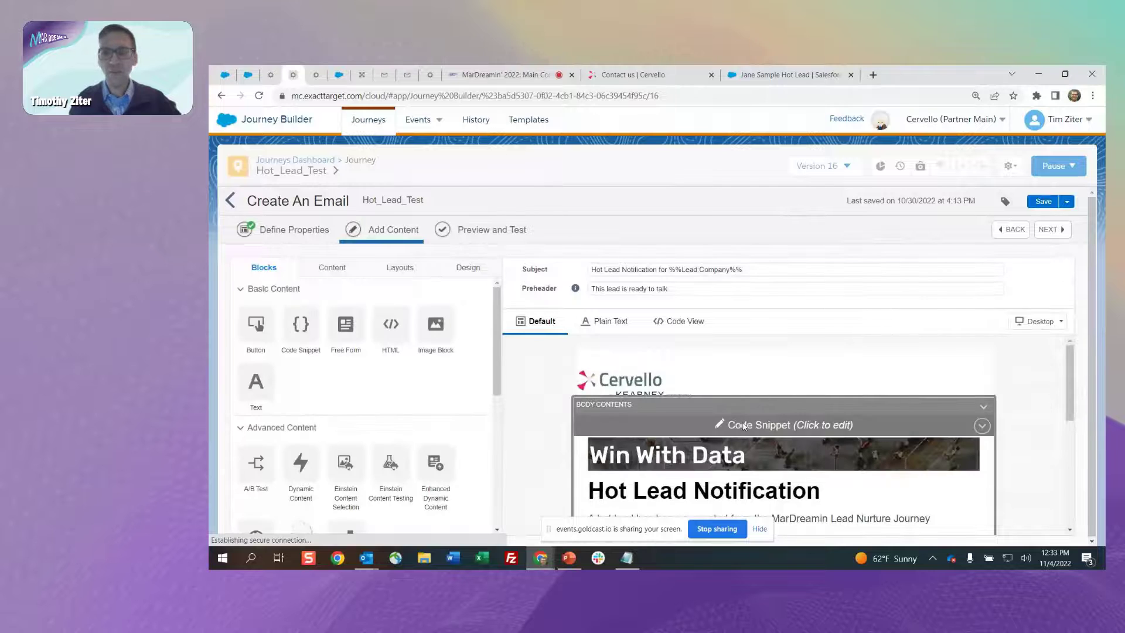
{"action": "left_click", "coordinate": [744, 426]}
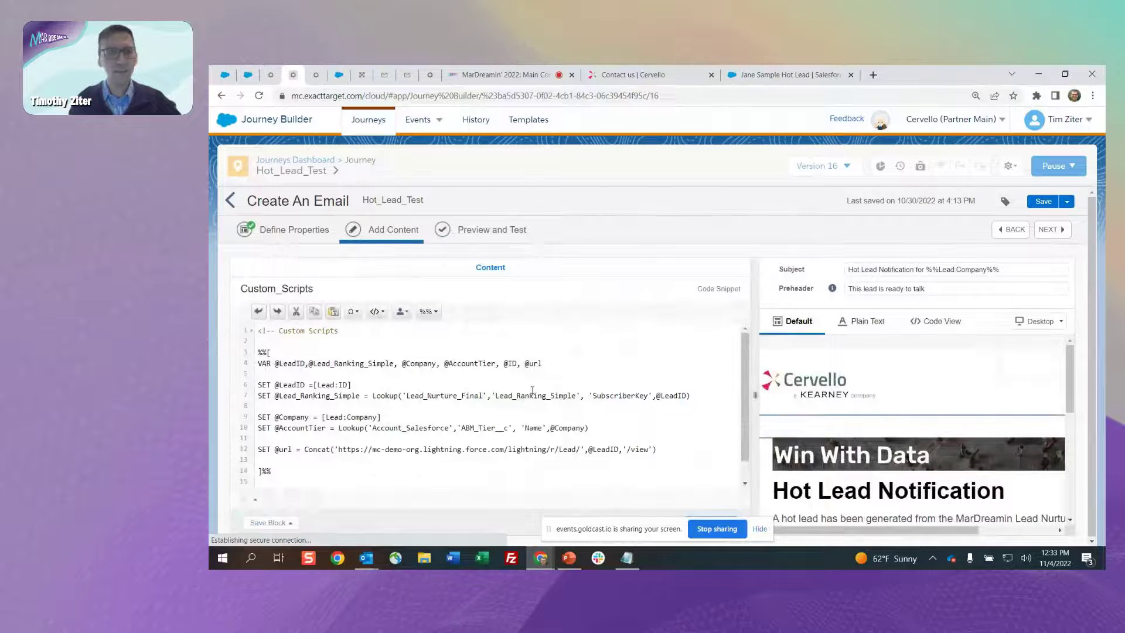
{"action": "scroll", "coordinate": [532, 390], "scroll_direction": "down", "scroll_amount": 1}
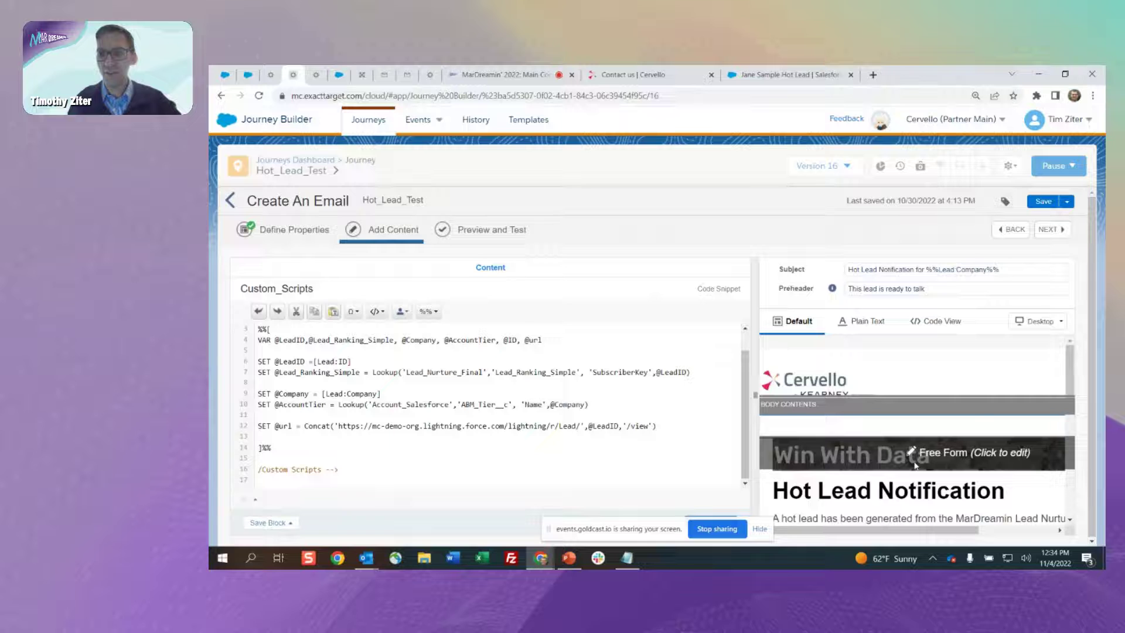
Step: Open the Free Form block with the lead table and examine its HTML, including the lead record link and AMPscript variables
{"action": "scroll", "coordinate": [916, 464], "scroll_direction": "down", "scroll_amount": 2}
{"action": "left_click", "coordinate": [915, 465]}
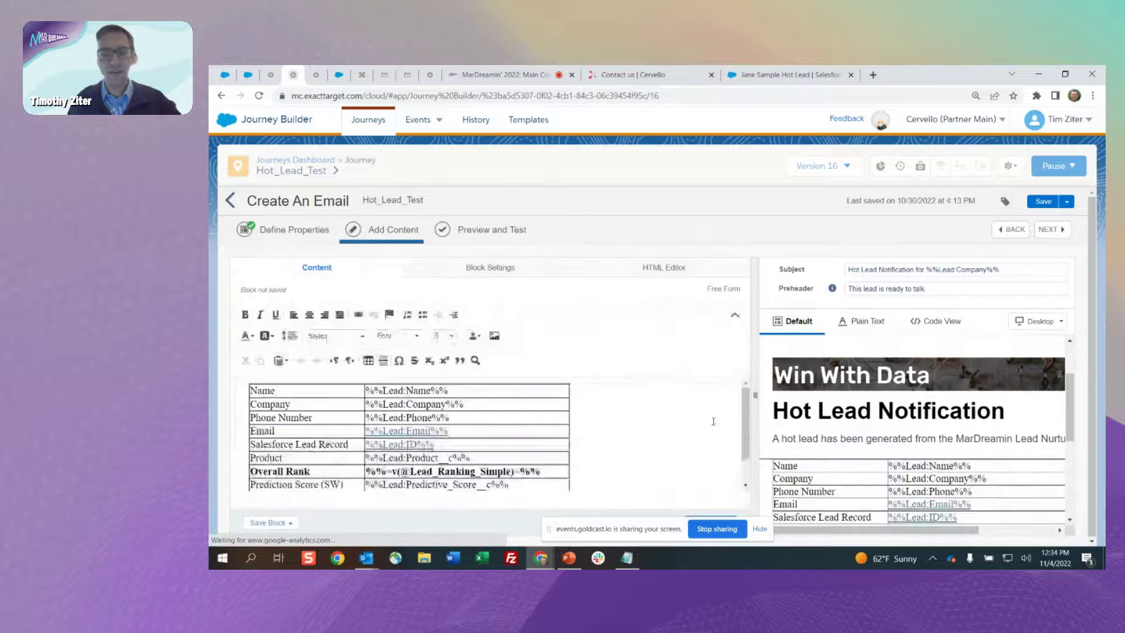
{"action": "left_click", "coordinate": [661, 267]}
{"action": "scroll", "coordinate": [488, 380], "scroll_direction": "down", "scroll_amount": 6}
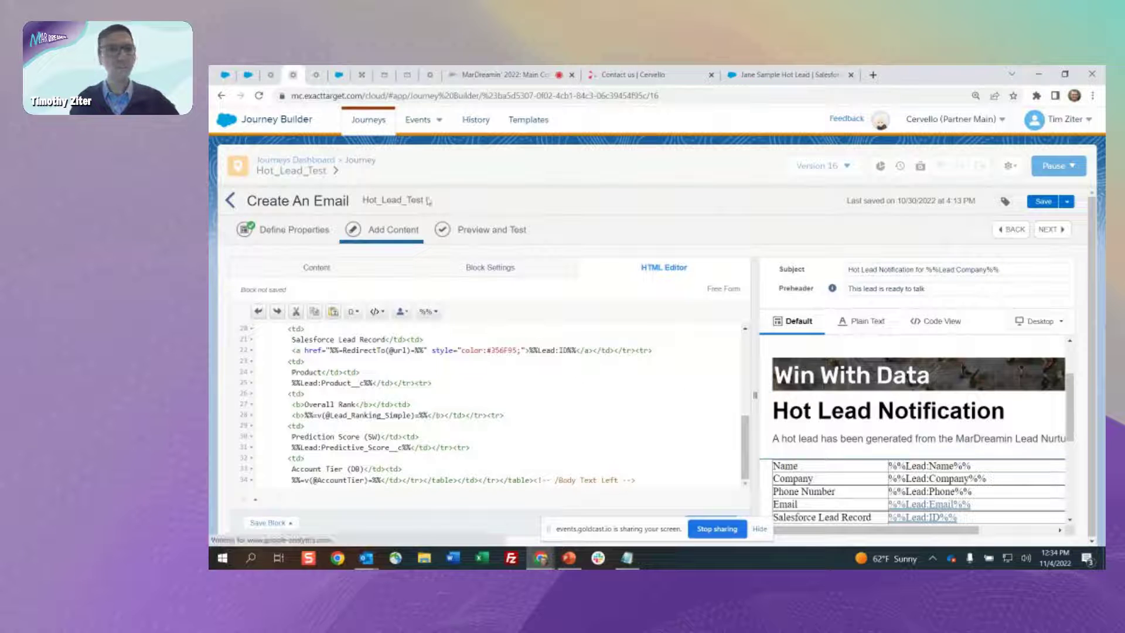
Step: Return to Lead_Nurture_Journey_Test_1, show the Warm Lead #1 Activity Summary, and open its email in Preview and Test
{"action": "left_click", "coordinate": [270, 74]}
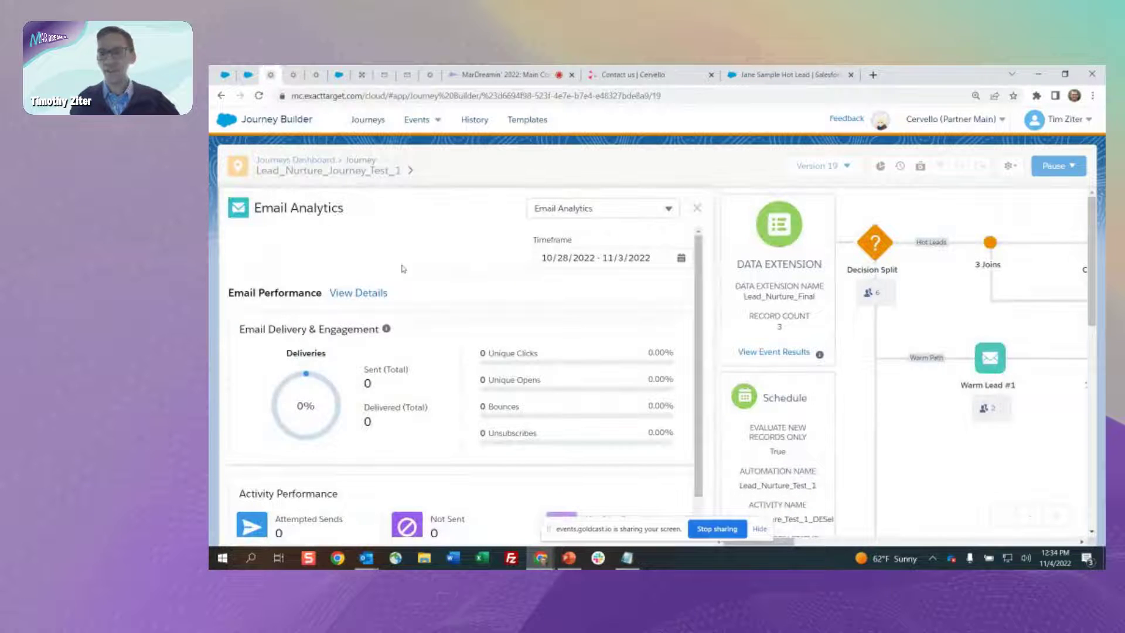
{"action": "left_click", "coordinate": [595, 209]}
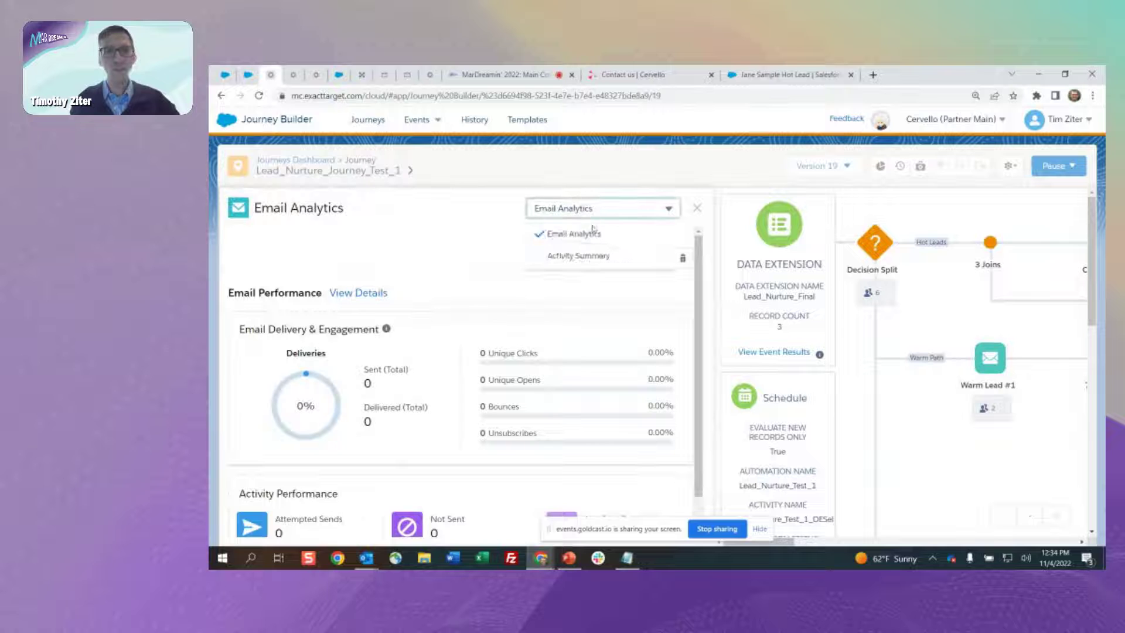
{"action": "left_click", "coordinate": [583, 255]}
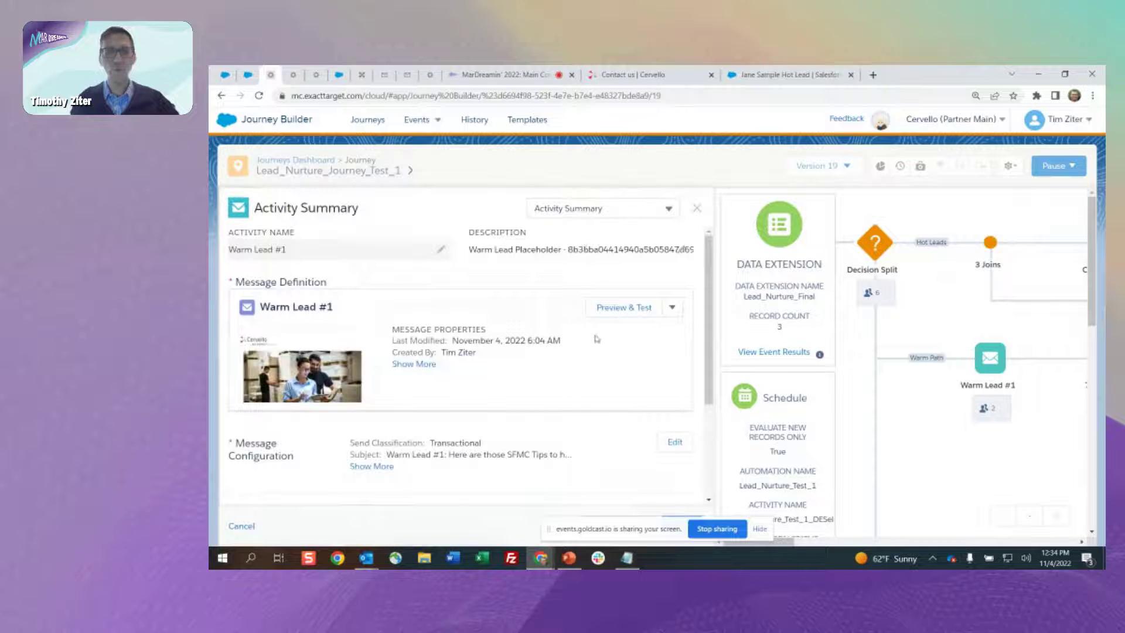
{"action": "left_click", "coordinate": [624, 308]}
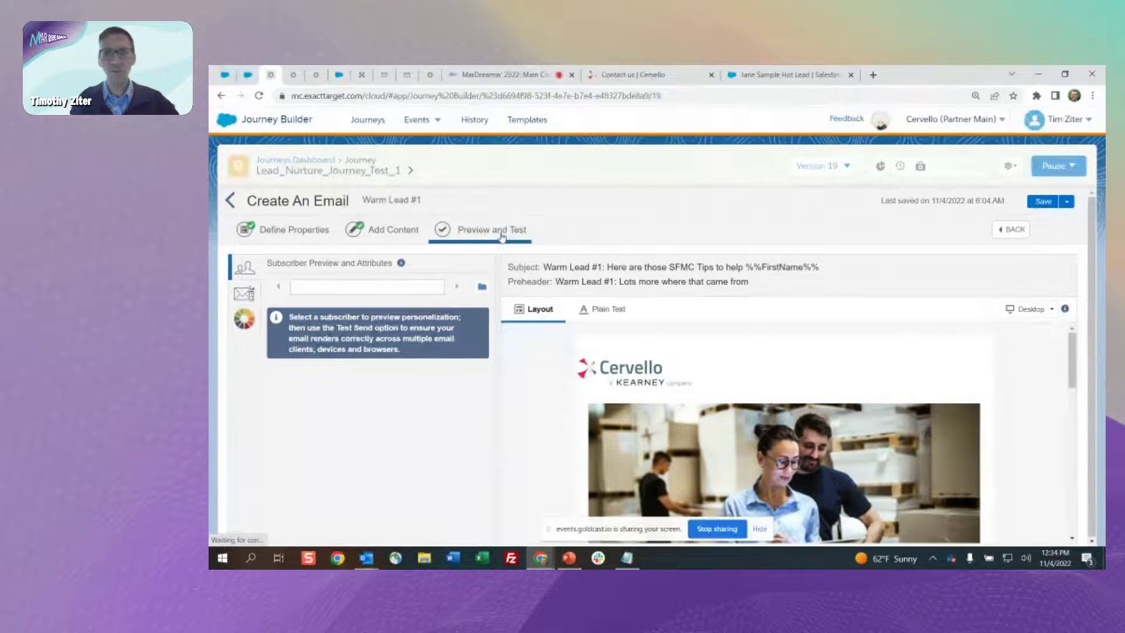
Step: Browse the preview recipients to the HandsOn > MarDreamin data extensions and choose Lead_Nurture_Final
{"action": "left_click", "coordinate": [483, 289]}
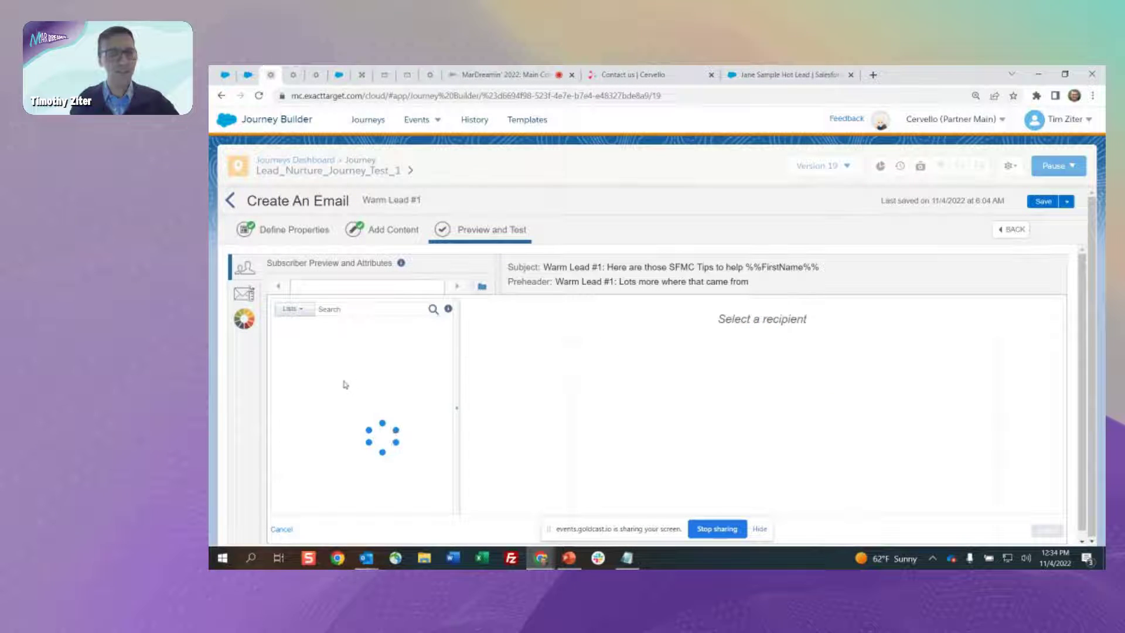
{"action": "left_click", "coordinate": [282, 384]}
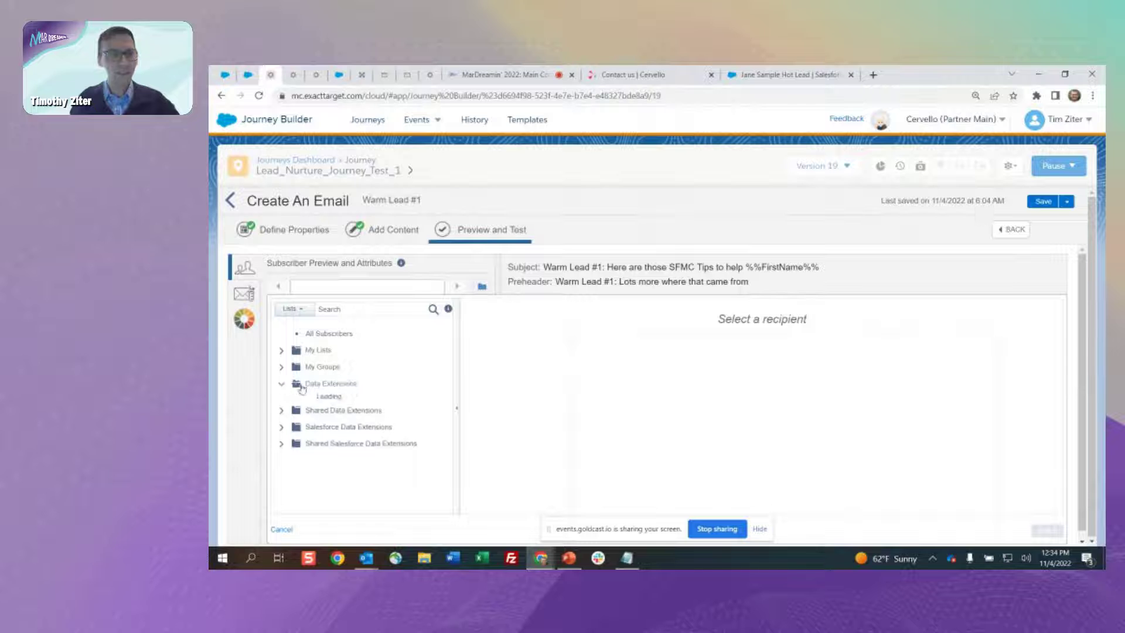
{"action": "scroll", "coordinate": [326, 404], "scroll_direction": "down", "scroll_amount": 2}
{"action": "scroll", "coordinate": [325, 425], "scroll_direction": "down", "scroll_amount": 1}
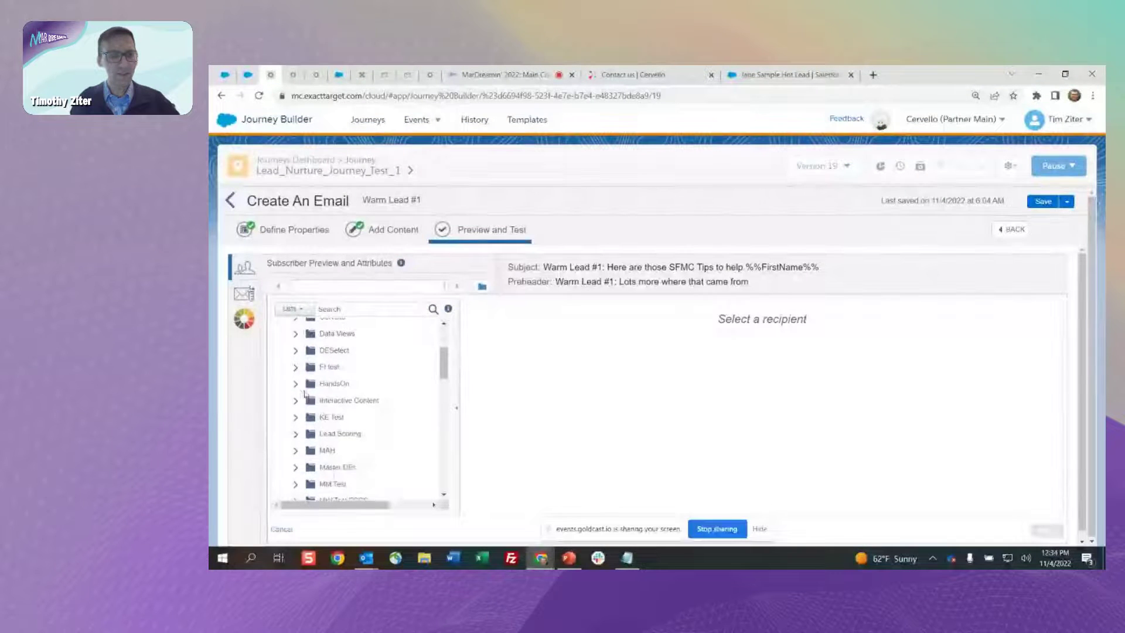
{"action": "left_click", "coordinate": [296, 384]}
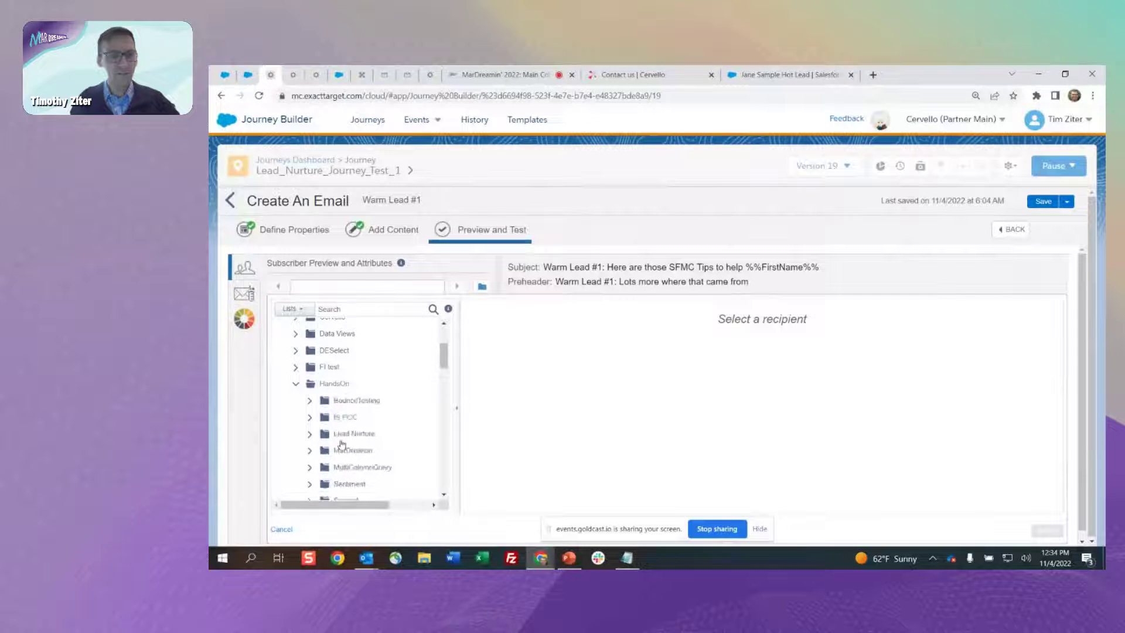
{"action": "left_click", "coordinate": [350, 452]}
{"action": "scroll", "coordinate": [358, 440], "scroll_direction": "down", "scroll_amount": 2}
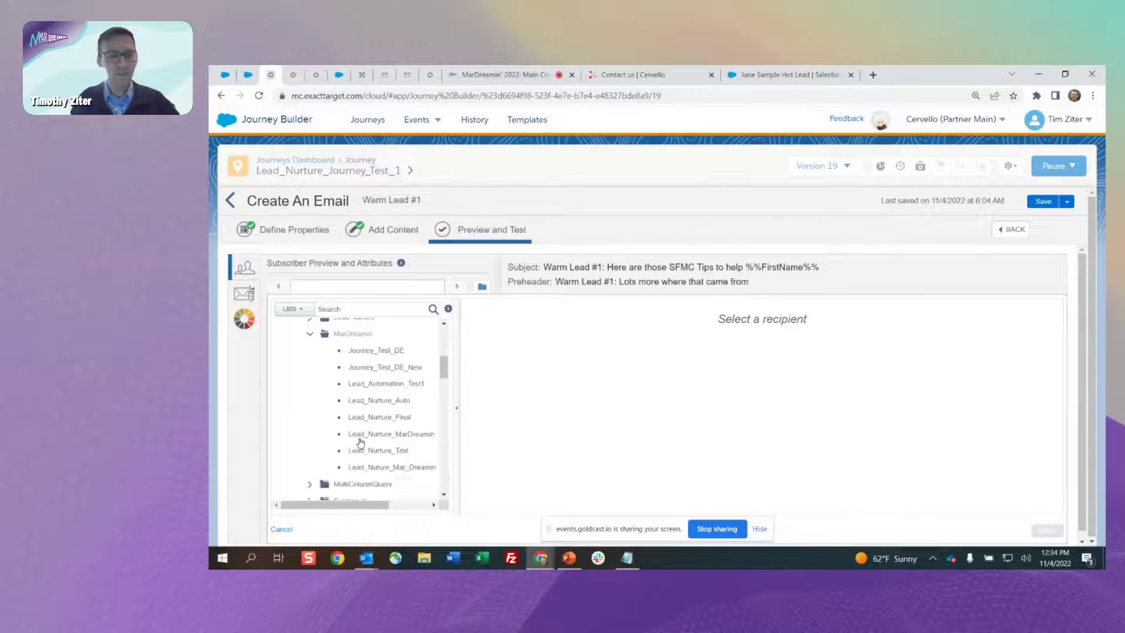
{"action": "left_click", "coordinate": [377, 417]}
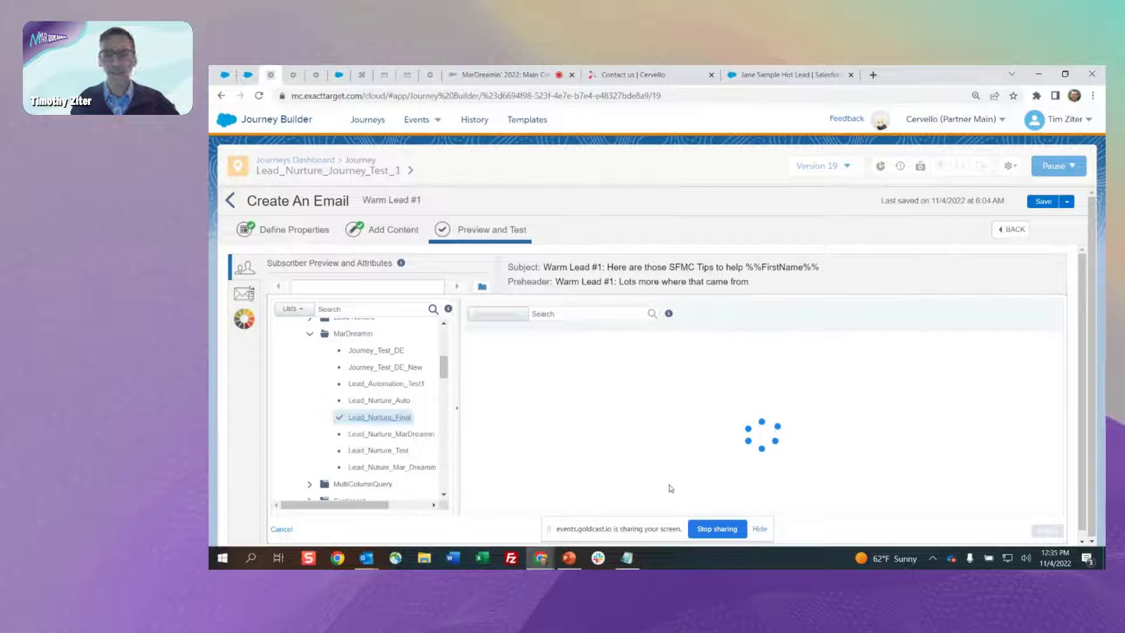
Step: Select the Tier 2 Warm lead with Warm Rank as the preview subscriber and render the Warm Lead #1 email
{"action": "left_click_drag", "start_coordinate": [633, 510], "coordinate": [889, 513]}
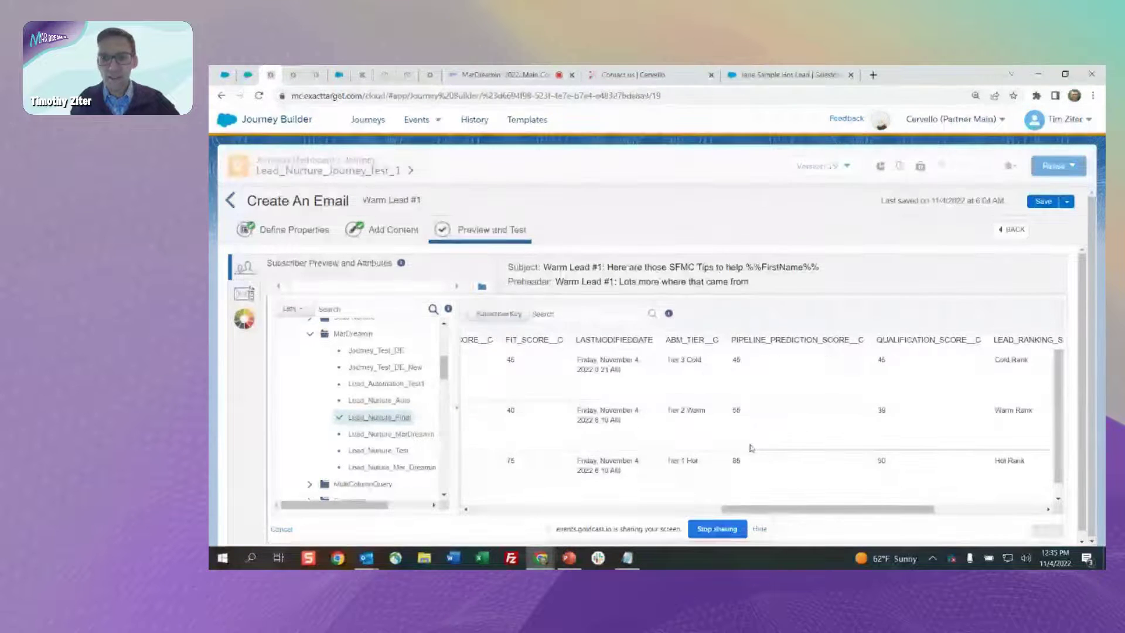
{"action": "left_click", "coordinate": [768, 425]}
{"action": "left_click", "coordinate": [1047, 530]}
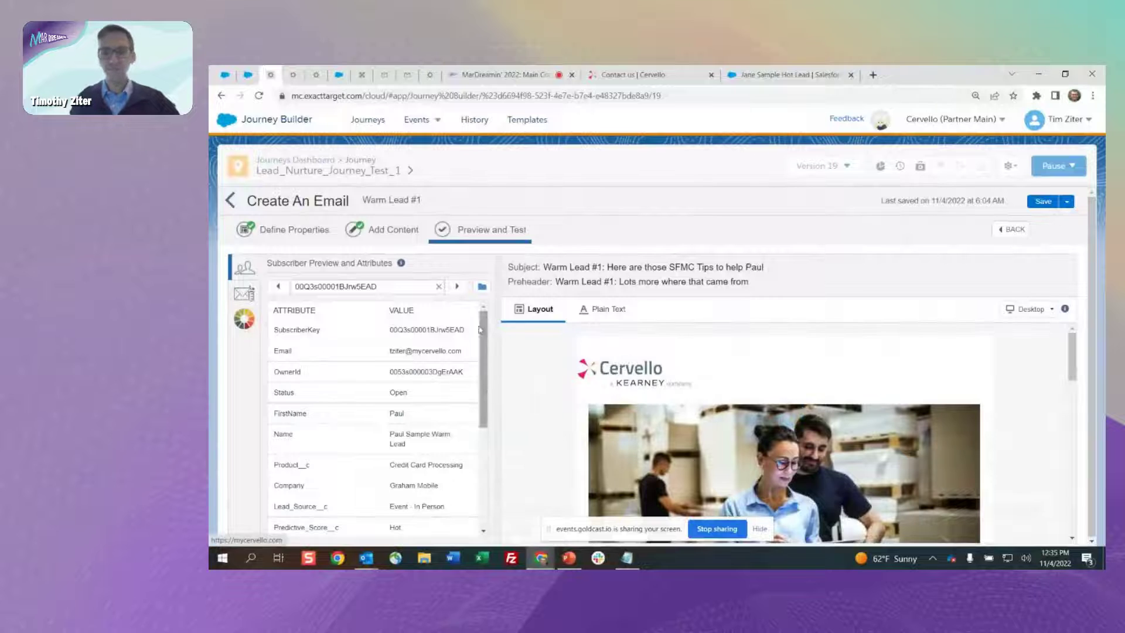
{"action": "scroll", "coordinate": [508, 349], "scroll_direction": "down", "scroll_amount": 1}
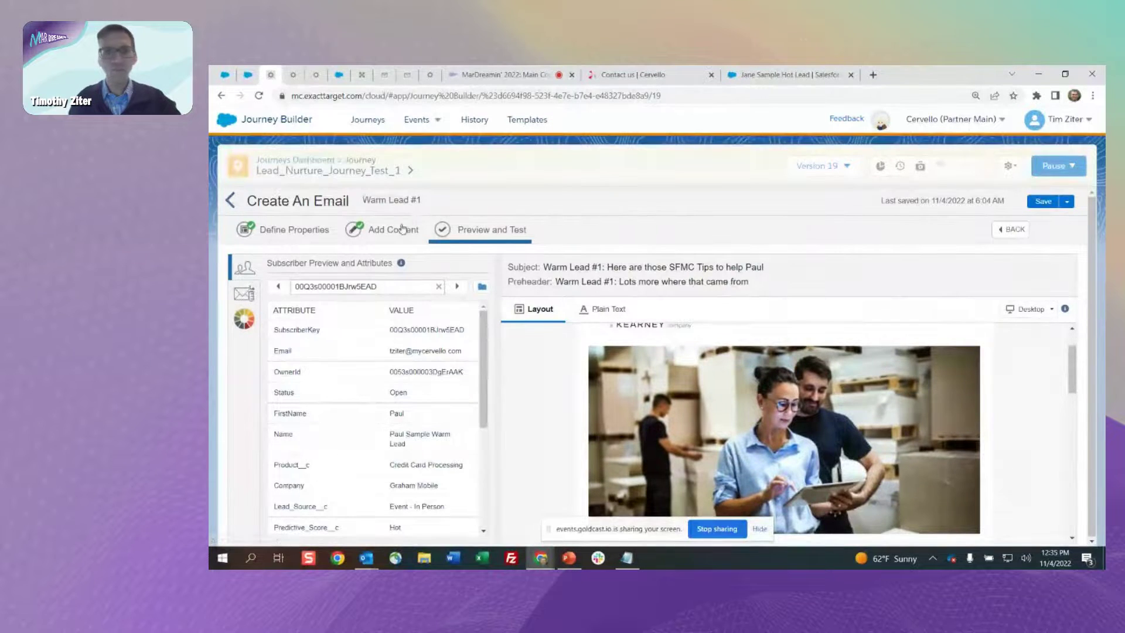
Step: Return to the email's content and examine the first Dynamic Content block's Product__c rules for 401K, Credit Cards and Stock Plan Services
{"action": "left_click", "coordinate": [400, 234]}
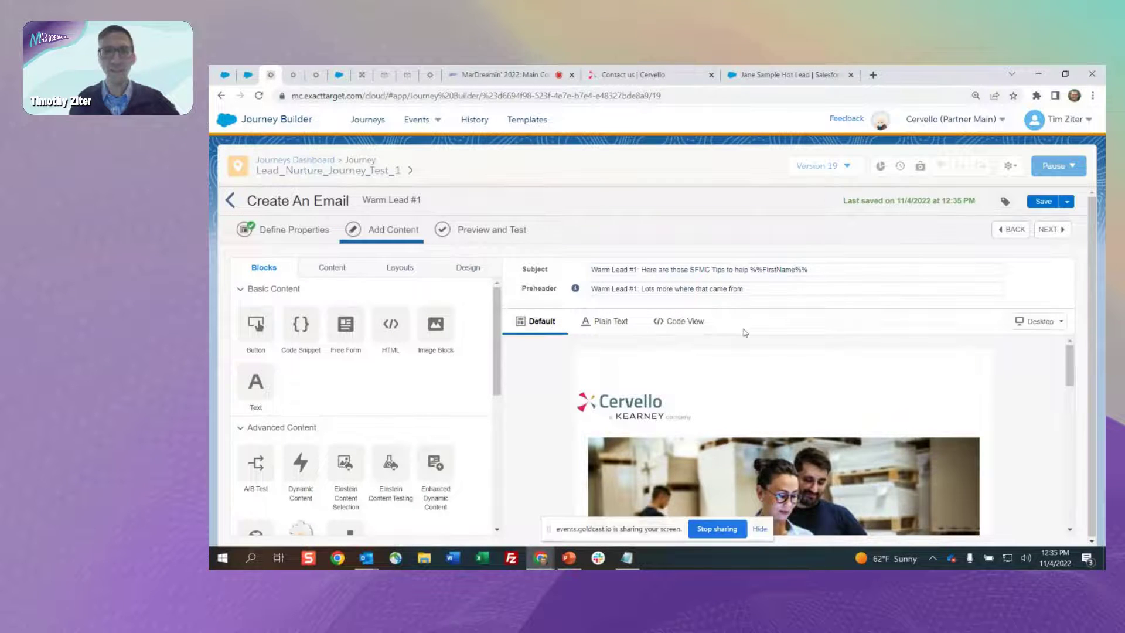
{"action": "scroll", "coordinate": [749, 350], "scroll_direction": "down", "scroll_amount": 2}
{"action": "scroll", "coordinate": [748, 350], "scroll_direction": "down", "scroll_amount": 4}
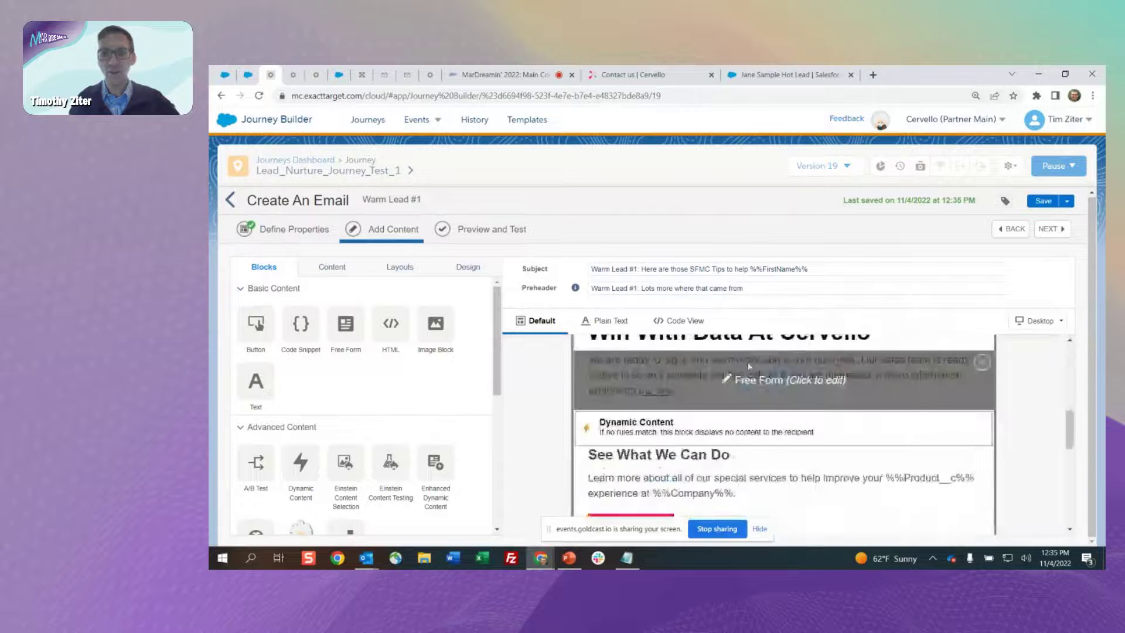
{"action": "left_click", "coordinate": [676, 433]}
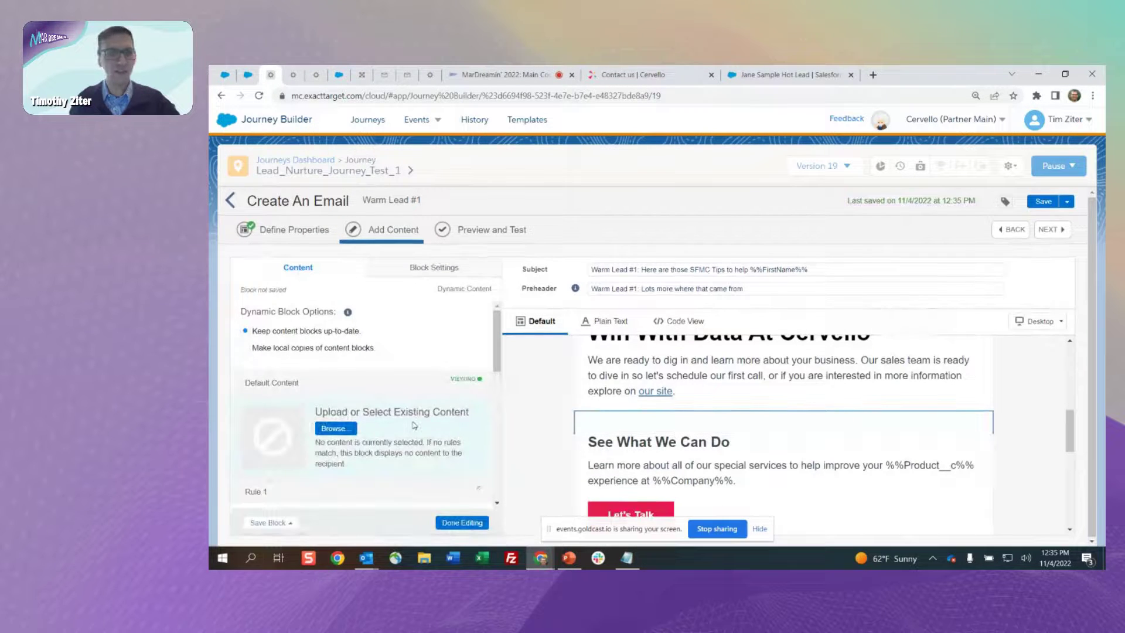
{"action": "left_click_drag", "start_coordinate": [497, 356], "coordinate": [502, 407]}
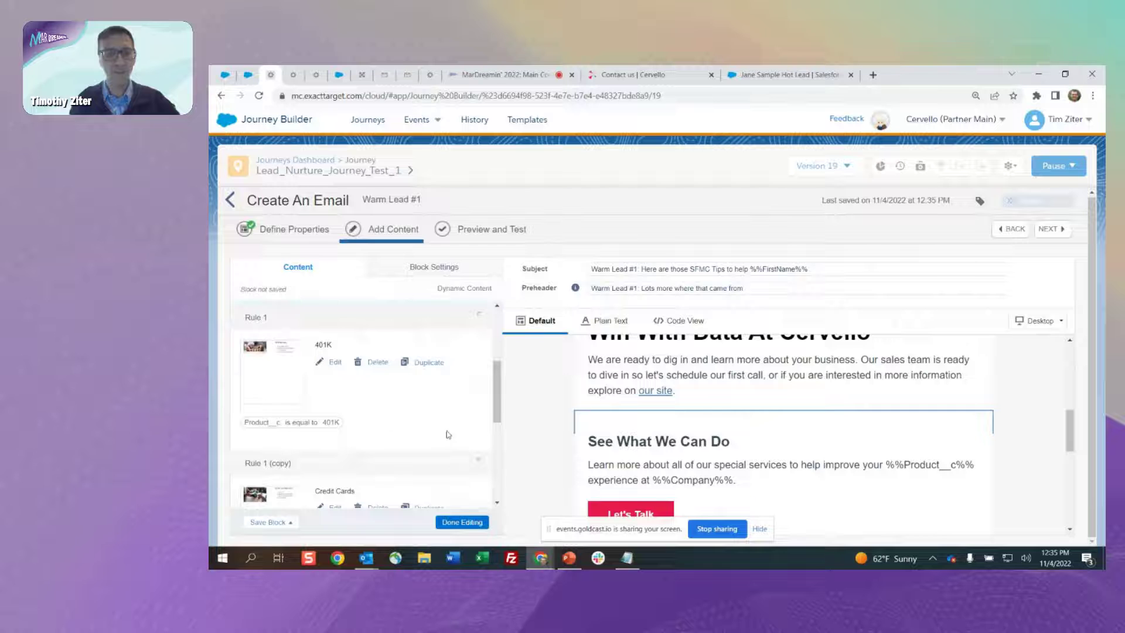
{"action": "mouse_move", "coordinate": [497, 420]}
{"action": "left_mouse_down"}
{"action": "mouse_move", "coordinate": [499, 405]}
{"action": "mouse_move", "coordinate": [501, 422]}
{"action": "left_mouse_up"}
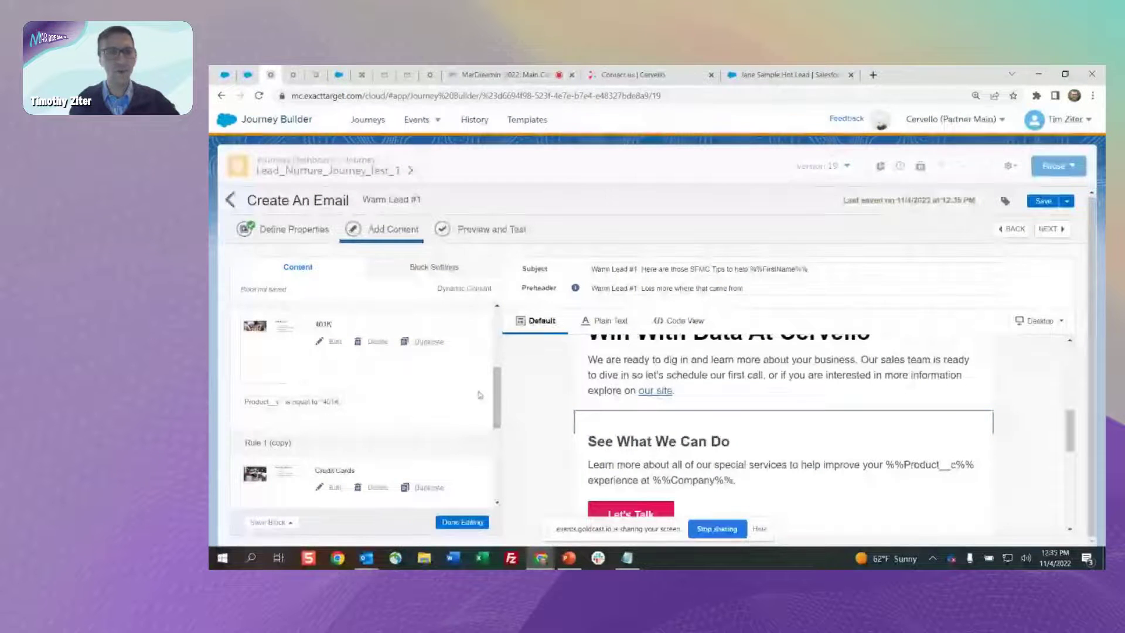
{"action": "scroll", "coordinate": [499, 411], "scroll_direction": "down", "scroll_amount": 1}
{"action": "scroll", "coordinate": [499, 412], "scroll_direction": "down", "scroll_amount": 1}
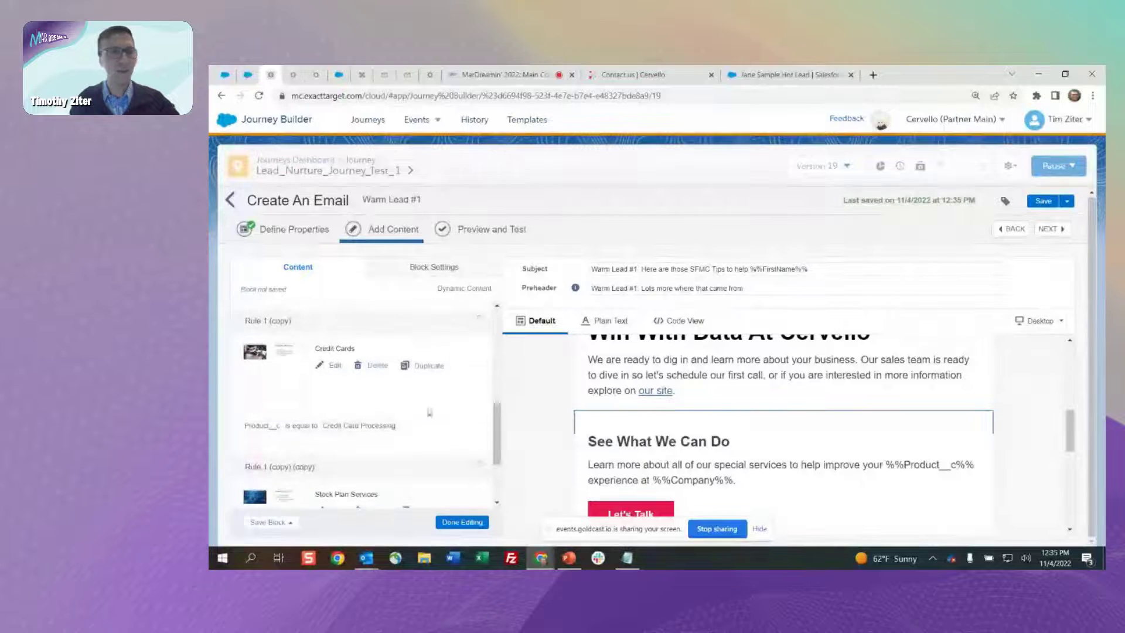
Step: Open the See What We Can Do dynamic block, examine its Warm-CTA rule on Lead_Ranking_Simple, and finish editing
{"action": "left_click", "coordinate": [760, 464]}
{"action": "scroll", "coordinate": [500, 393], "scroll_direction": "down", "scroll_amount": 2}
{"action": "left_click_drag", "start_coordinate": [499, 394], "coordinate": [499, 432]}
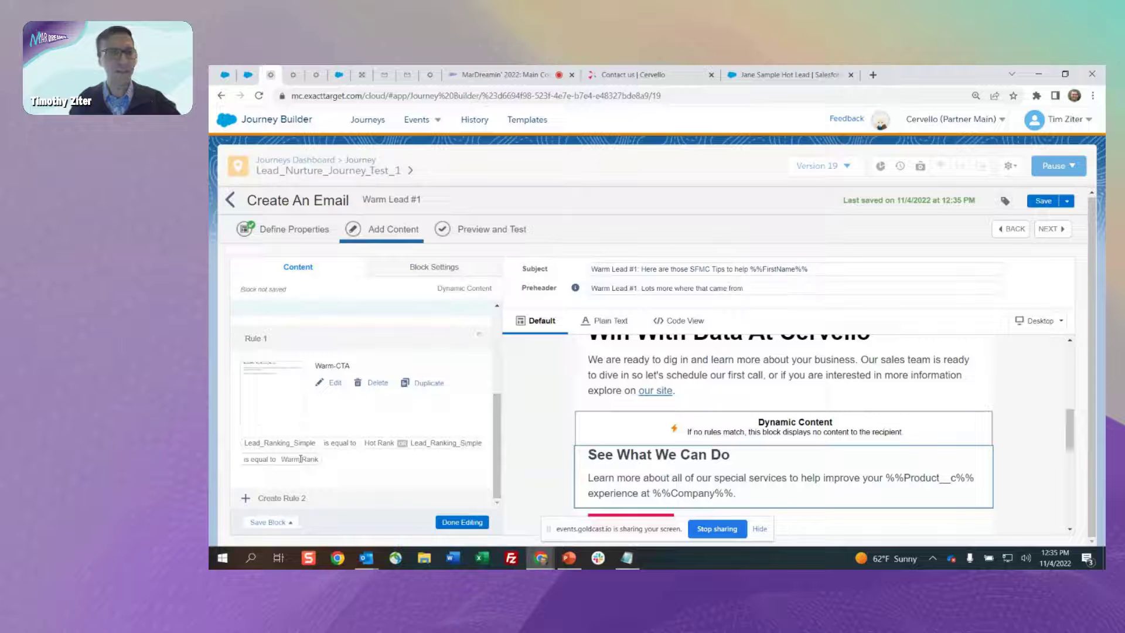
{"action": "left_click", "coordinate": [462, 522]}
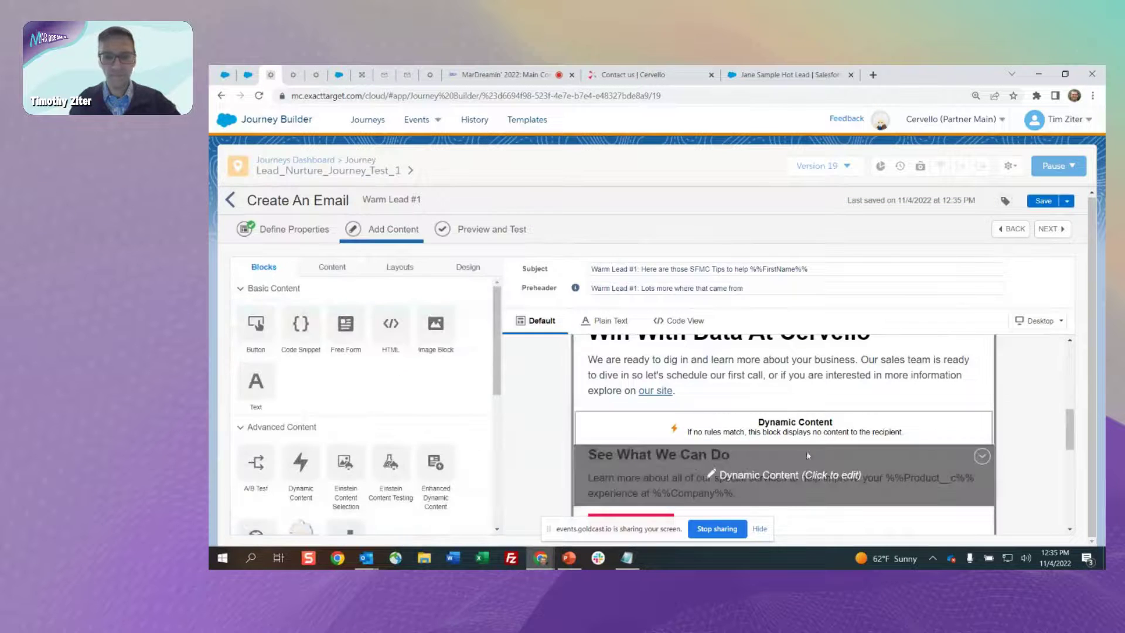
Step: View the signature block's rep variables, then examine the Custom_Scripts snippet's User_Salesforce lookup and fallback signature values and close it
{"action": "scroll", "coordinate": [809, 448], "scroll_direction": "down", "scroll_amount": 3}
{"action": "scroll", "coordinate": [815, 469], "scroll_direction": "down", "scroll_amount": 2}
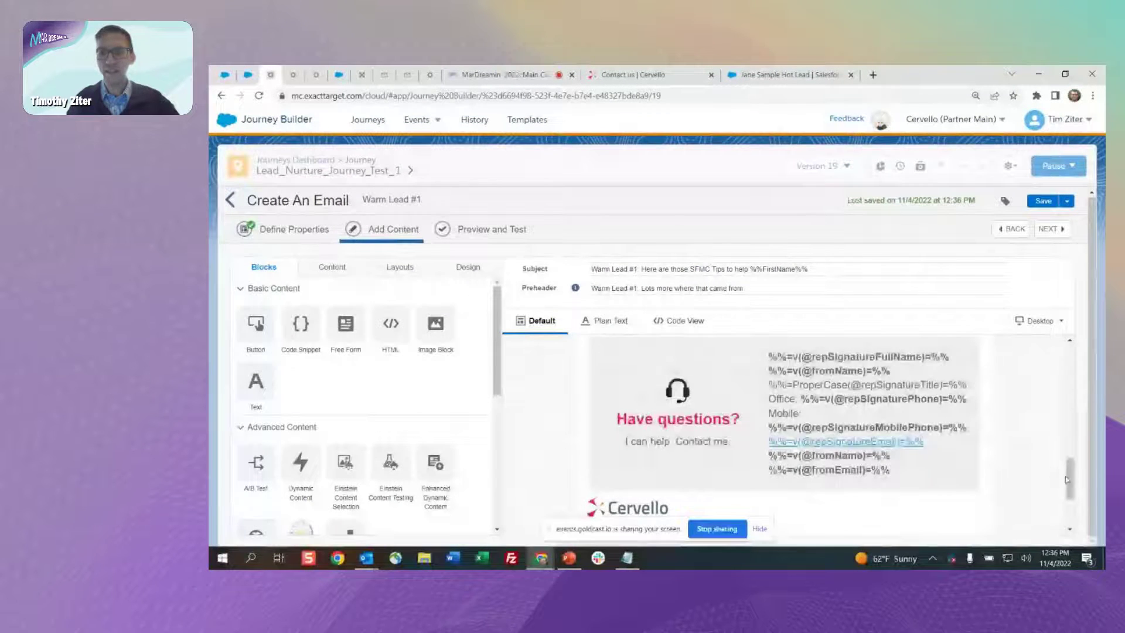
{"action": "left_click_drag", "start_coordinate": [1066, 480], "coordinate": [1076, 362]}
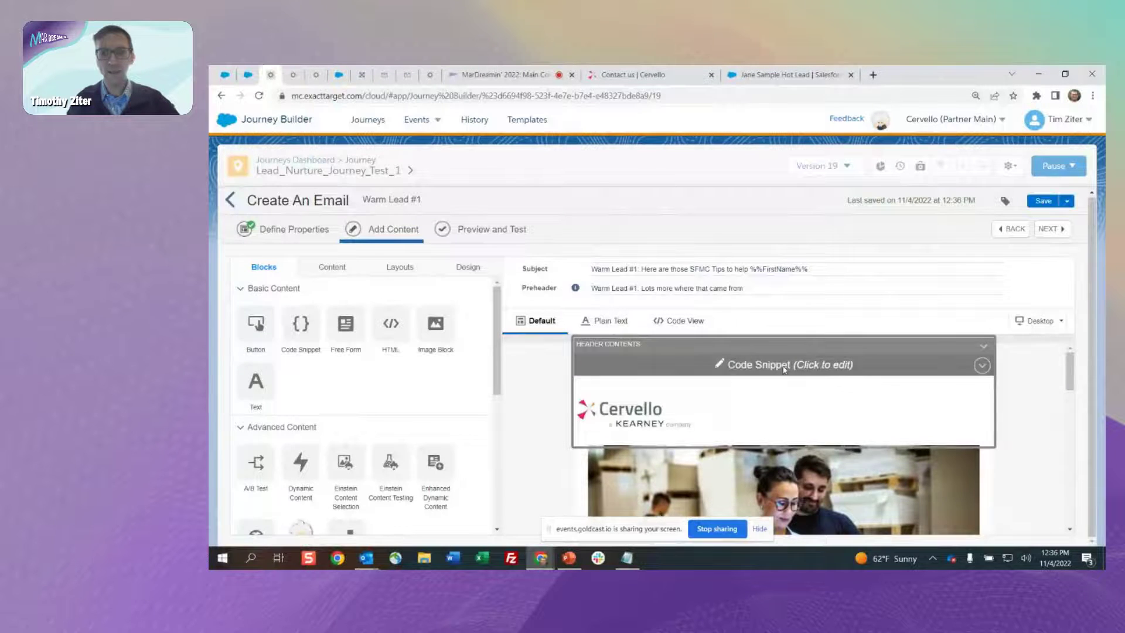
{"action": "left_click", "coordinate": [785, 369]}
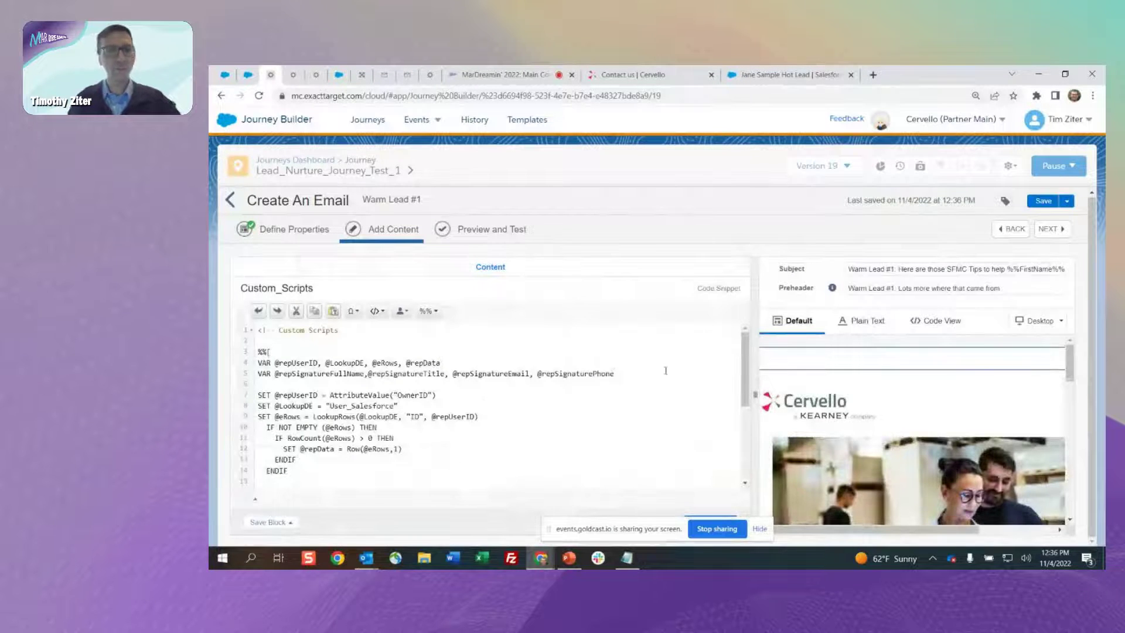
{"action": "left_click_drag", "start_coordinate": [746, 365], "coordinate": [748, 384]}
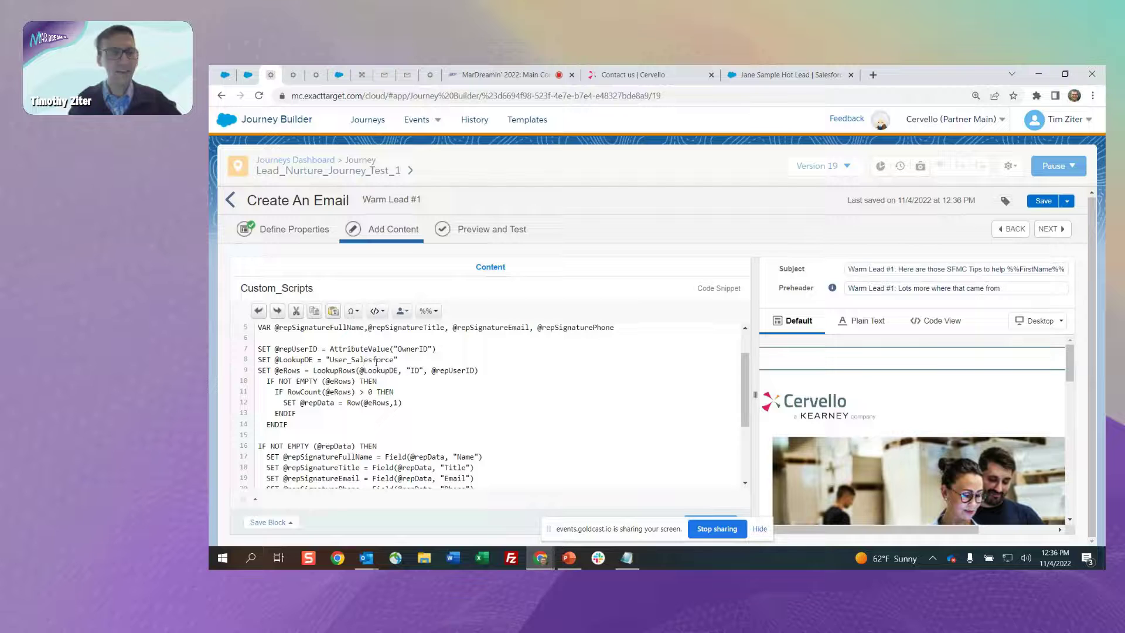
{"action": "scroll", "coordinate": [436, 403], "scroll_direction": "down", "scroll_amount": 2}
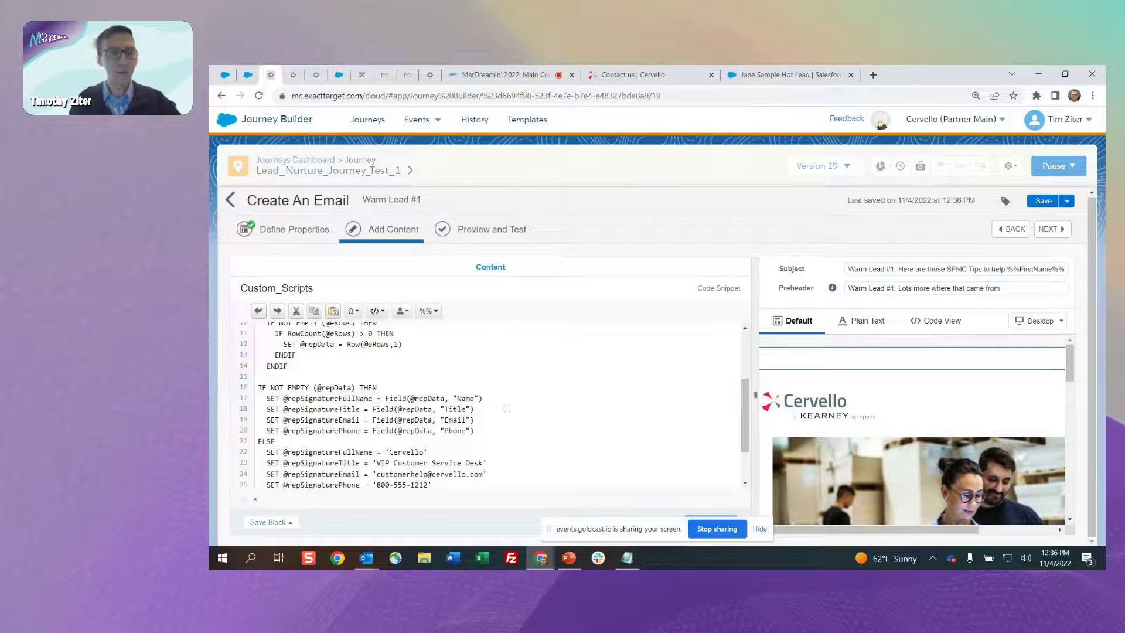
{"action": "scroll", "coordinate": [505, 408], "scroll_direction": "down", "scroll_amount": 2}
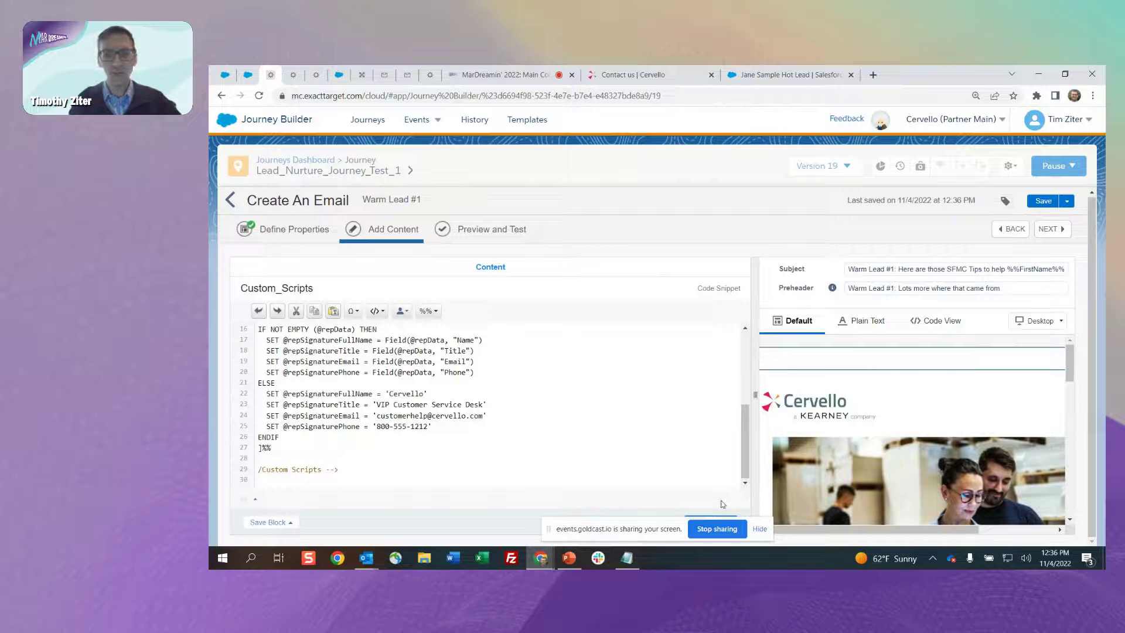
{"action": "left_click", "coordinate": [721, 519]}
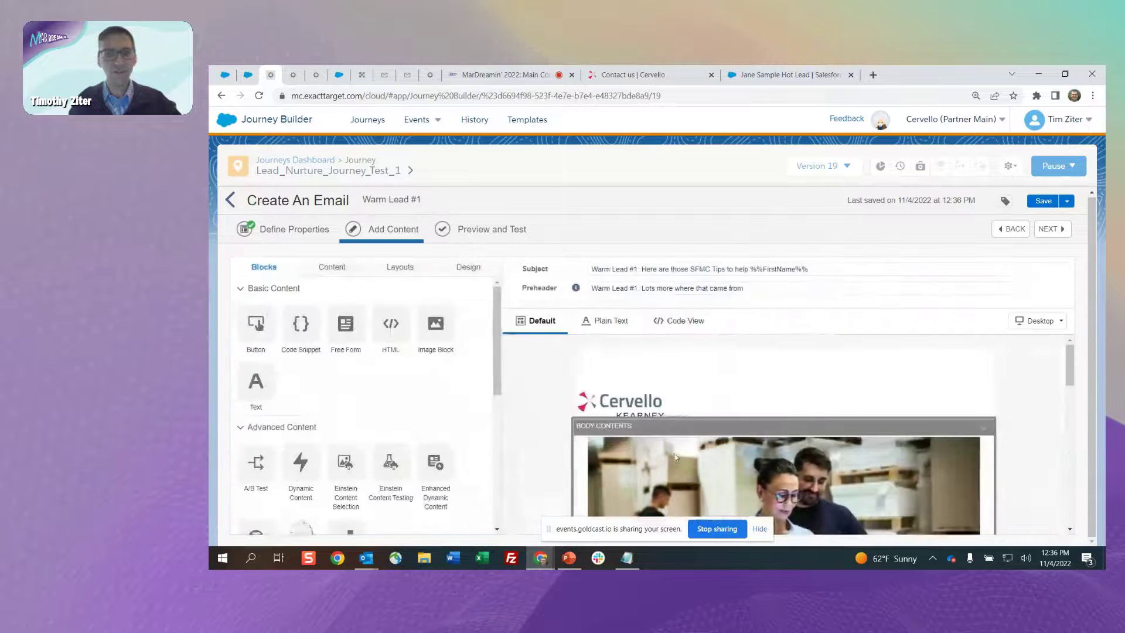
Step: Preview the email for the warm lead again and compare its product content, special offer and rep signature with the subscriber attributes
{"action": "left_click", "coordinate": [507, 230]}
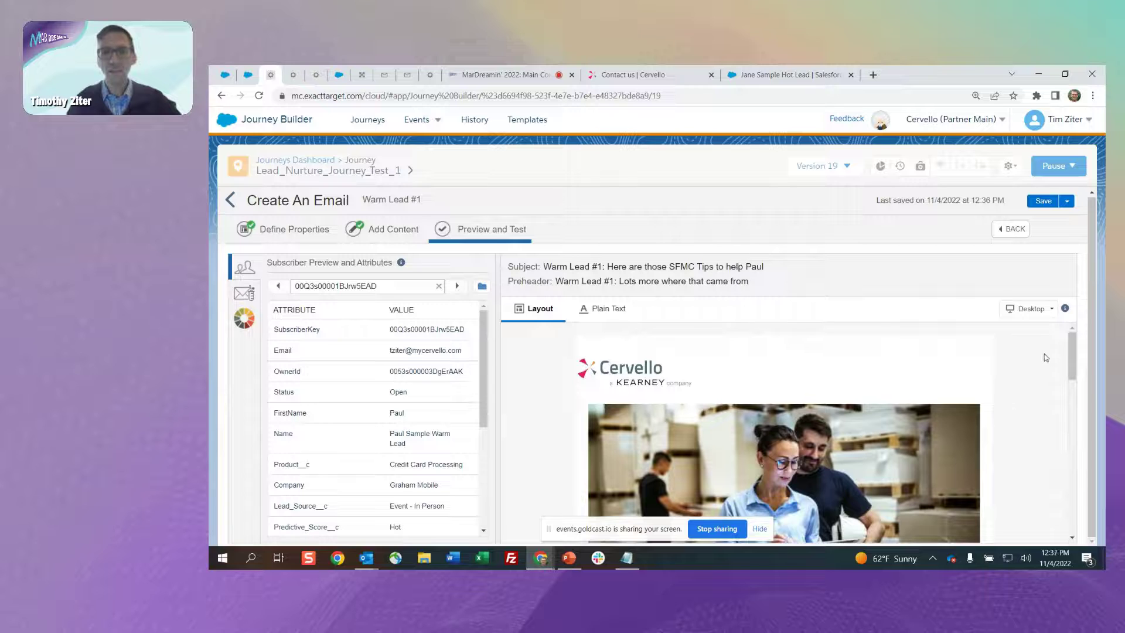
{"action": "left_click_drag", "start_coordinate": [1072, 356], "coordinate": [1076, 432]}
{"action": "left_click_drag", "start_coordinate": [488, 360], "coordinate": [486, 398]}
{"action": "scroll", "coordinate": [461, 402], "scroll_direction": "down", "scroll_amount": 1}
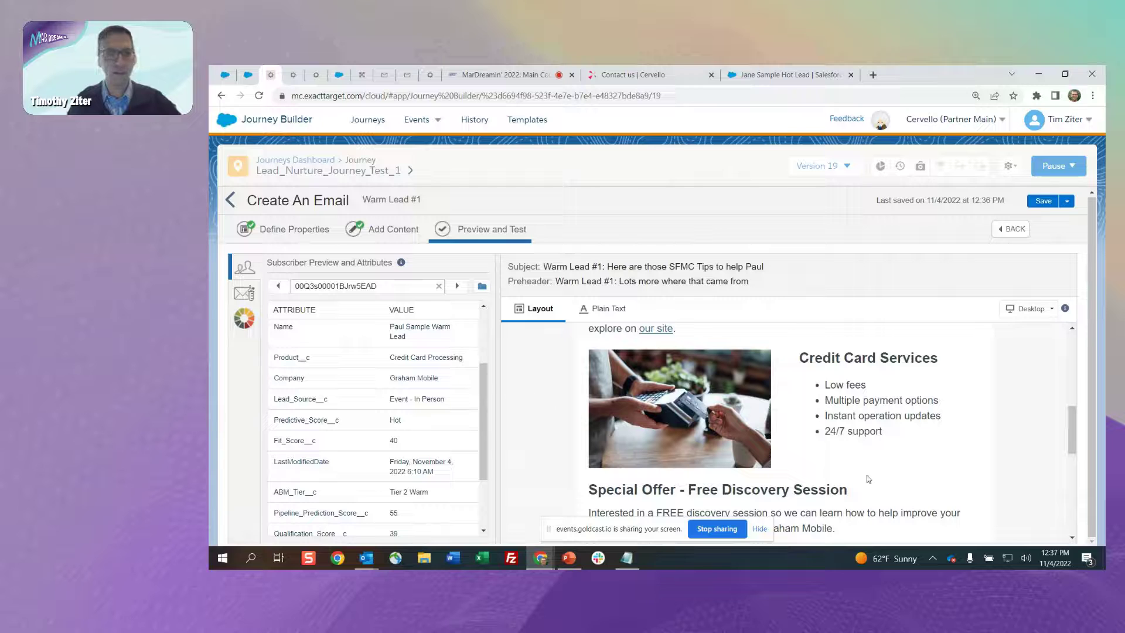
{"action": "scroll", "coordinate": [893, 452], "scroll_direction": "down", "scroll_amount": 2}
{"action": "scroll", "coordinate": [893, 451], "scroll_direction": "down", "scroll_amount": 2}
{"action": "scroll", "coordinate": [485, 438], "scroll_direction": "down", "scroll_amount": 2}
{"action": "scroll", "coordinate": [486, 438], "scroll_direction": "down", "scroll_amount": 1}
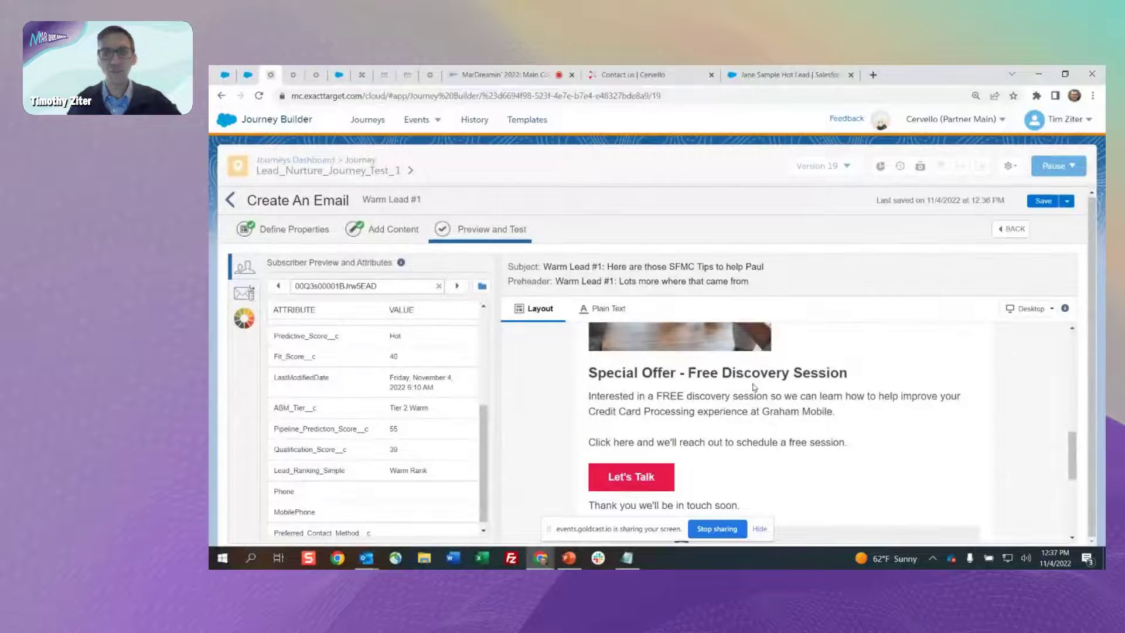
{"action": "left_click_drag", "start_coordinate": [1074, 457], "coordinate": [1077, 493]}
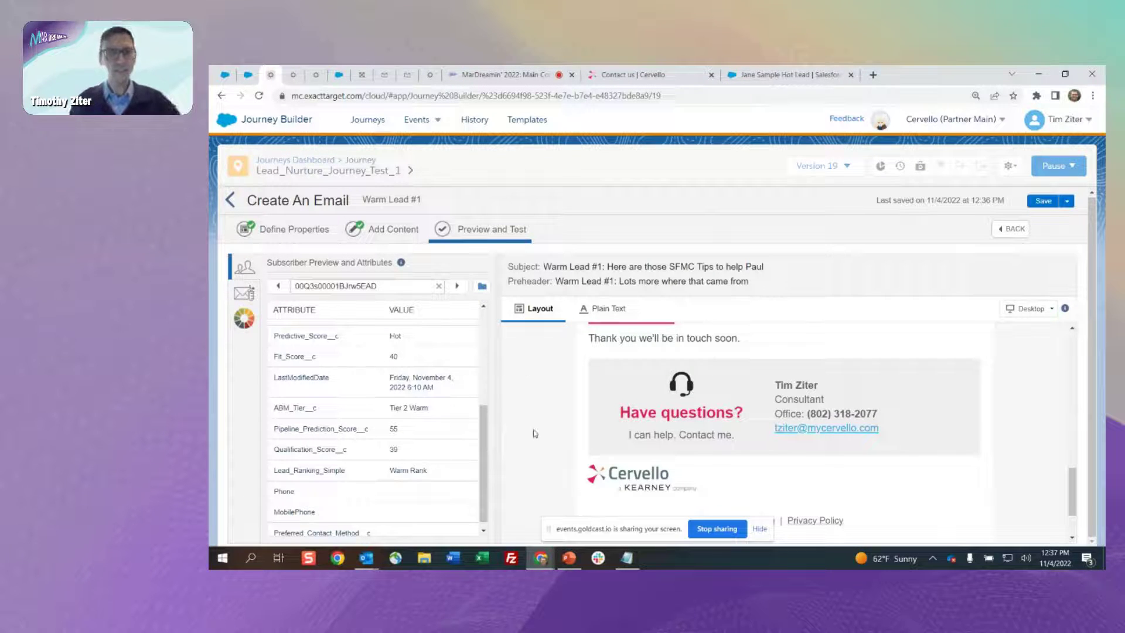
Step: Switch to the MarDreamin PowerPoint deck, start the slide show from the current slide, and advance to the Recap slide
{"action": "left_click", "coordinate": [569, 557]}
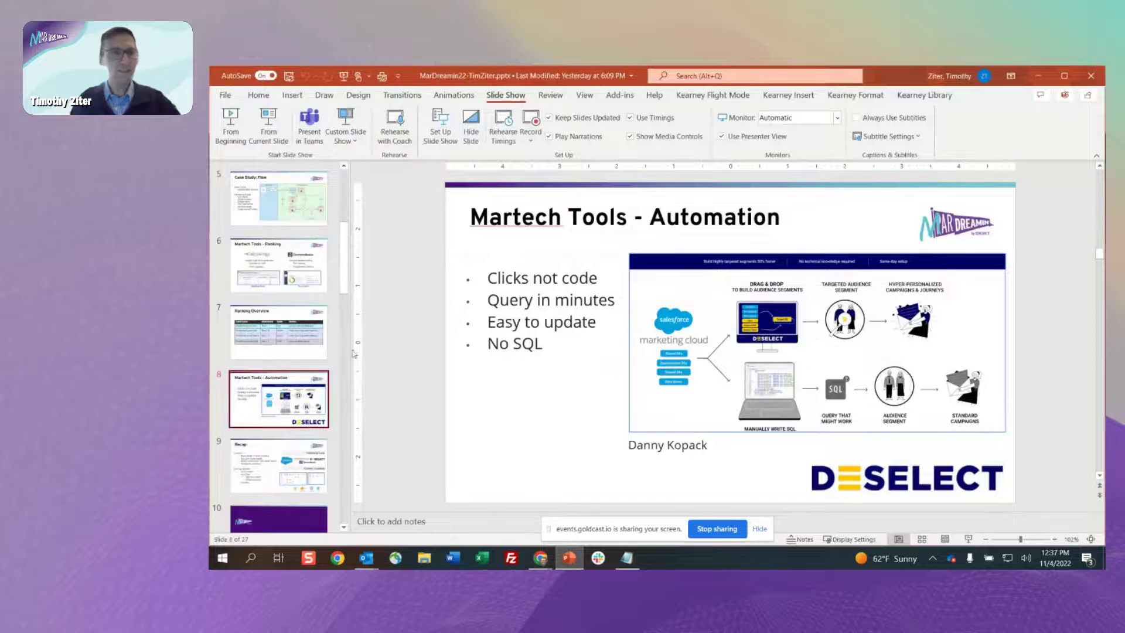
{"action": "left_click", "coordinate": [270, 123]}
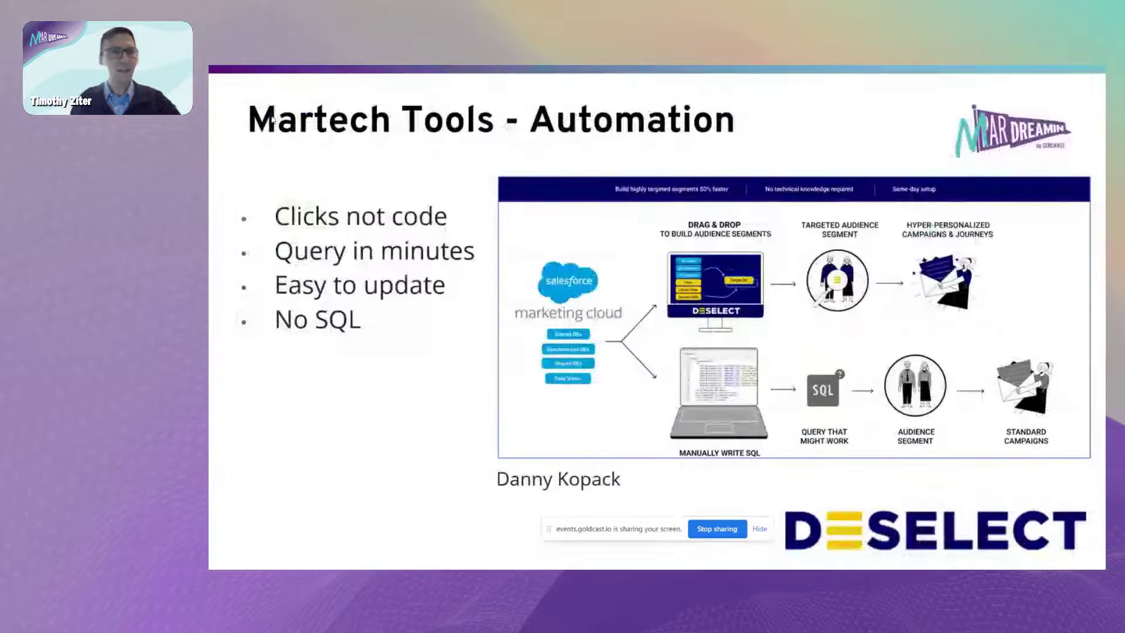
{"action": "key", "text": "Right"}
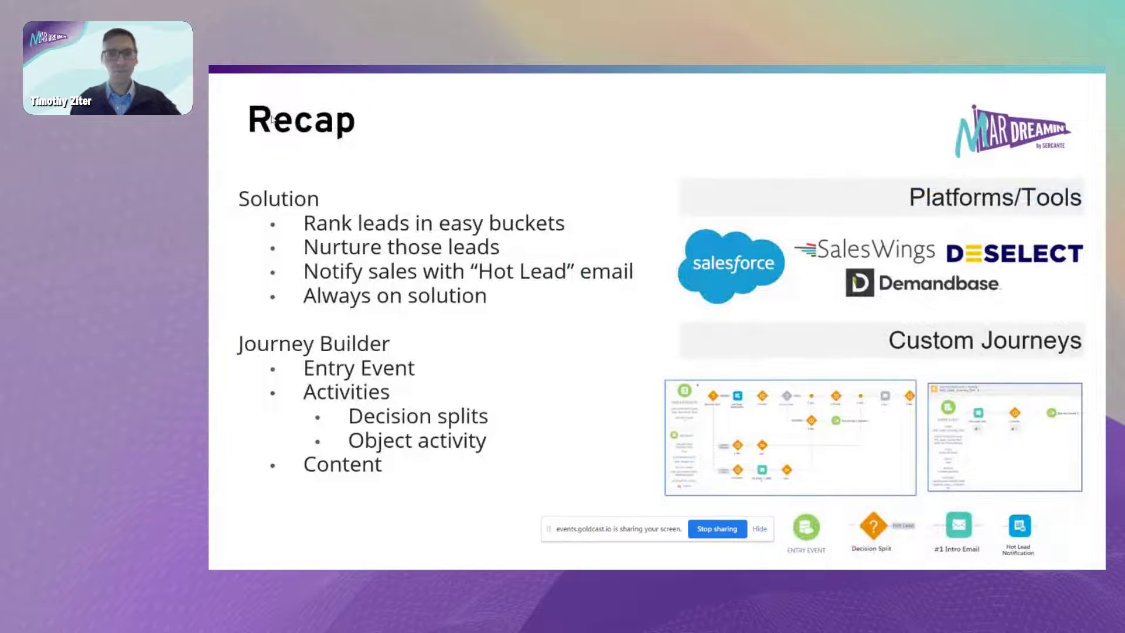